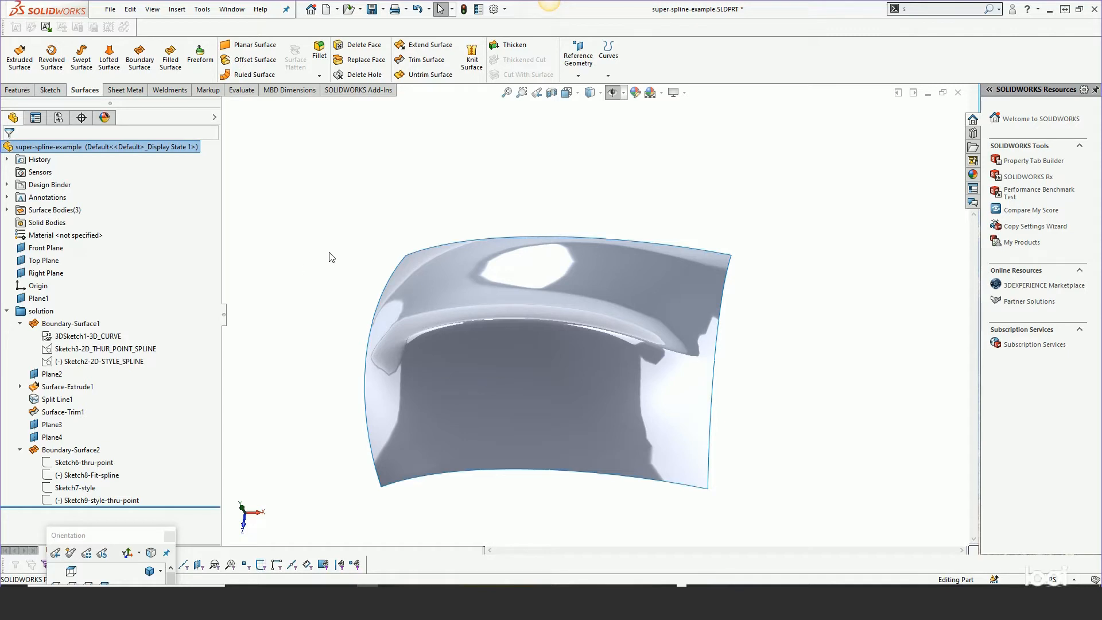
Roll the part back to just before the solution folder and show the reference planes
middle_drag(329, 257, 319, 365)
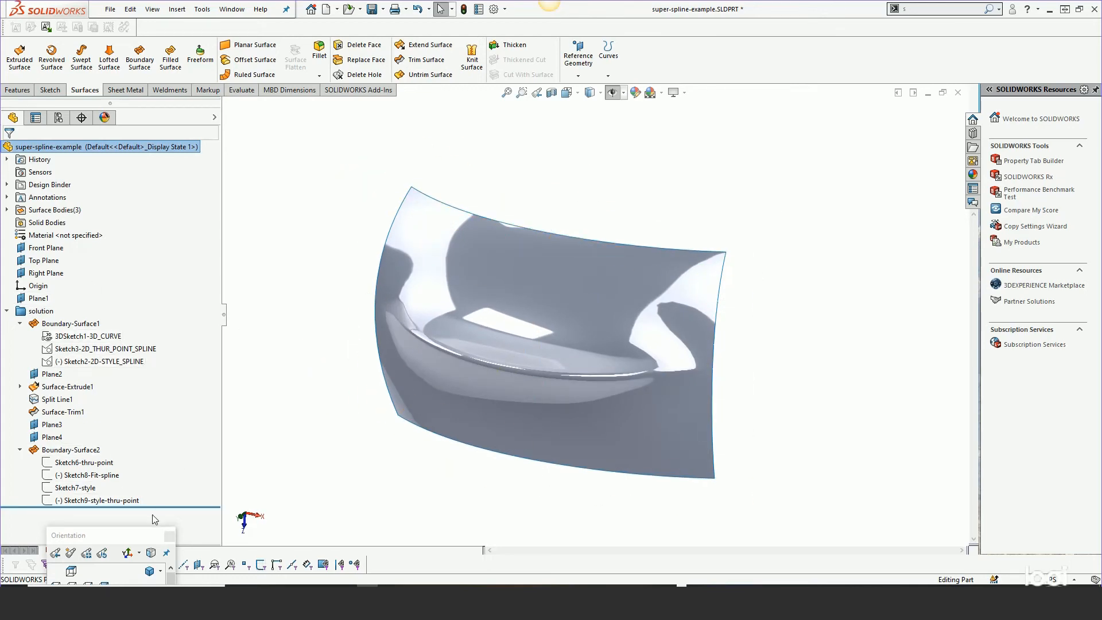
drag(153, 508, 78, 305)
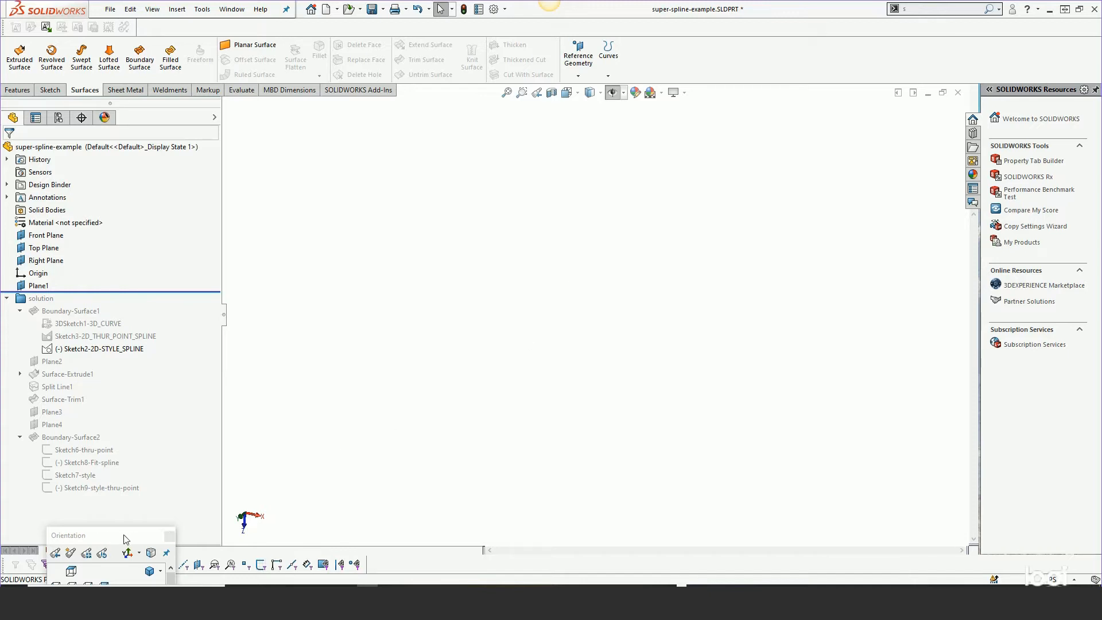
drag(127, 538, 183, 481)
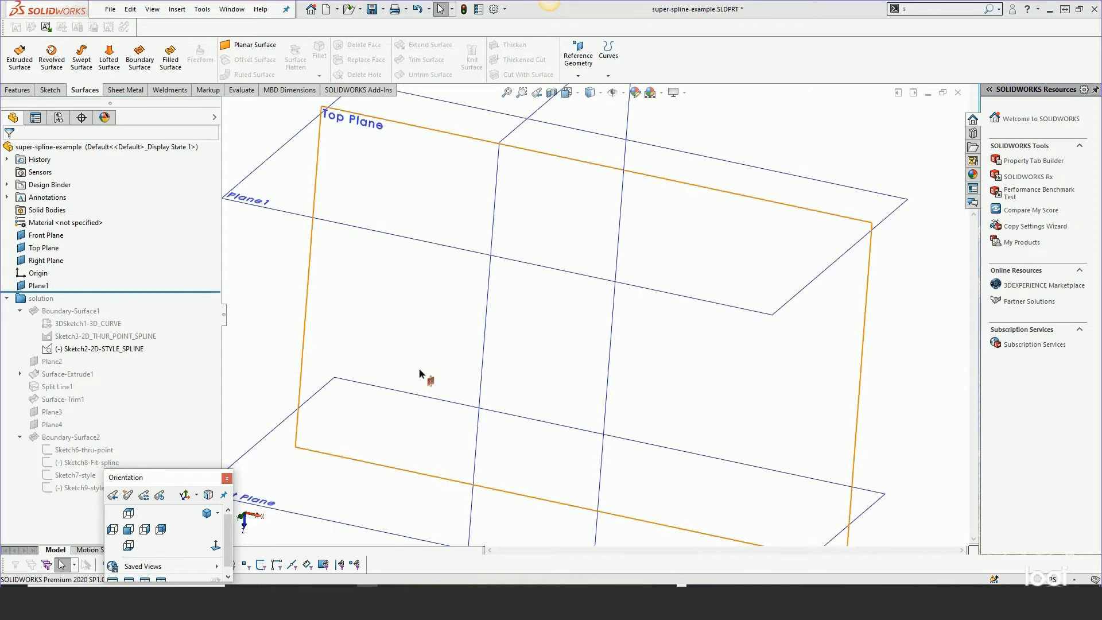
middle_drag(419, 374, 424, 247)
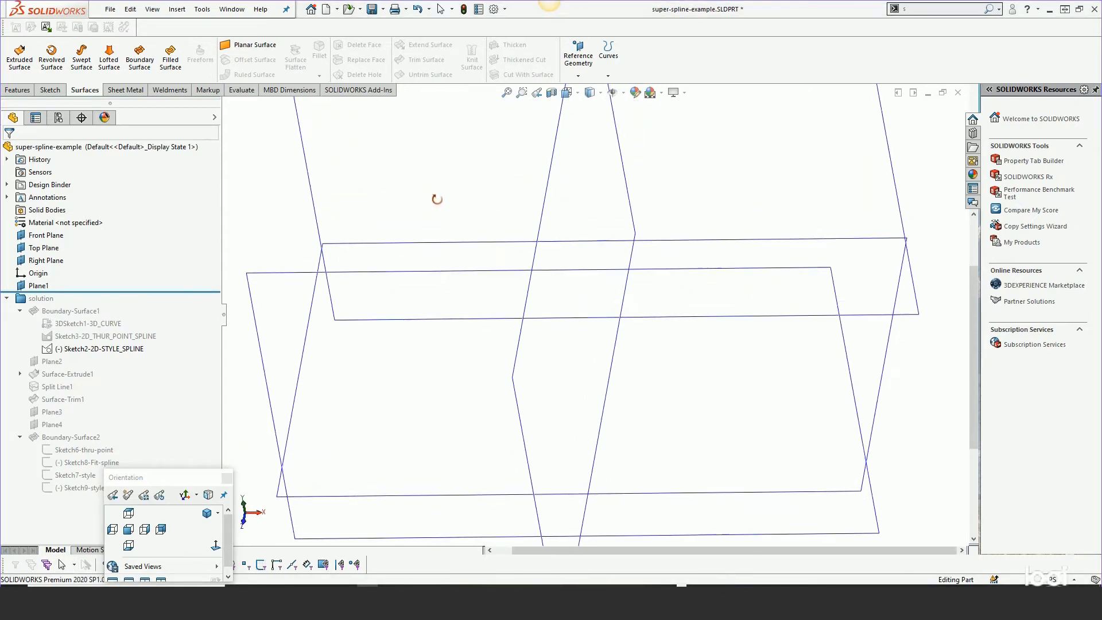
click(207, 513)
middle_drag(568, 304, 502, 287)
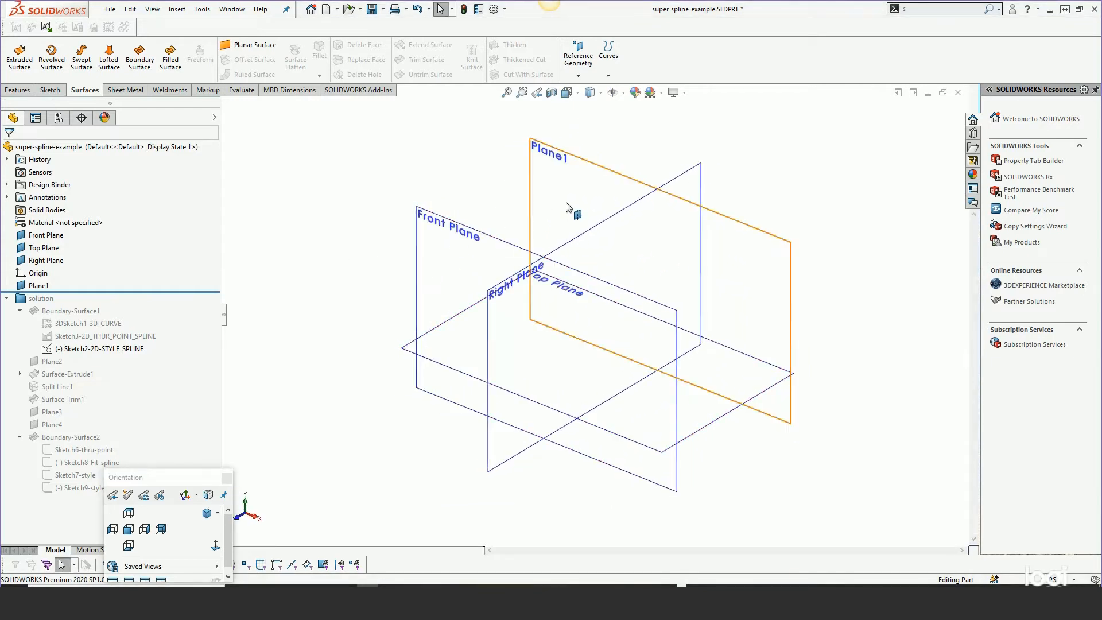
Start a sketch on the Front Plane and draw a straight two-point spline about 5.28 in long along the horizontal axis, spanning the origin
click(466, 232)
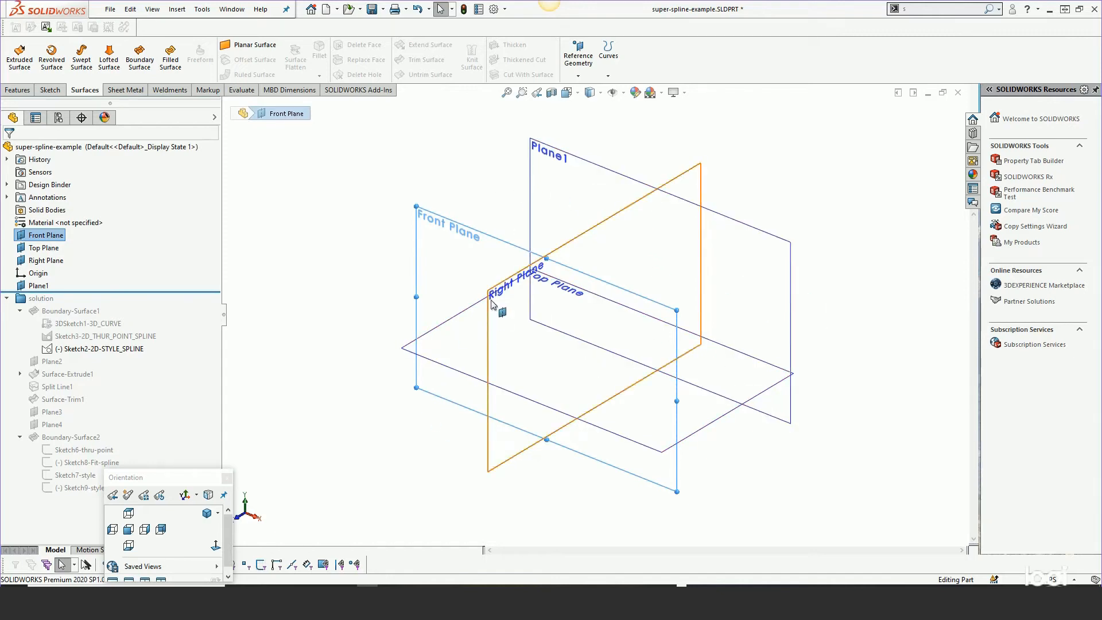
click(217, 545)
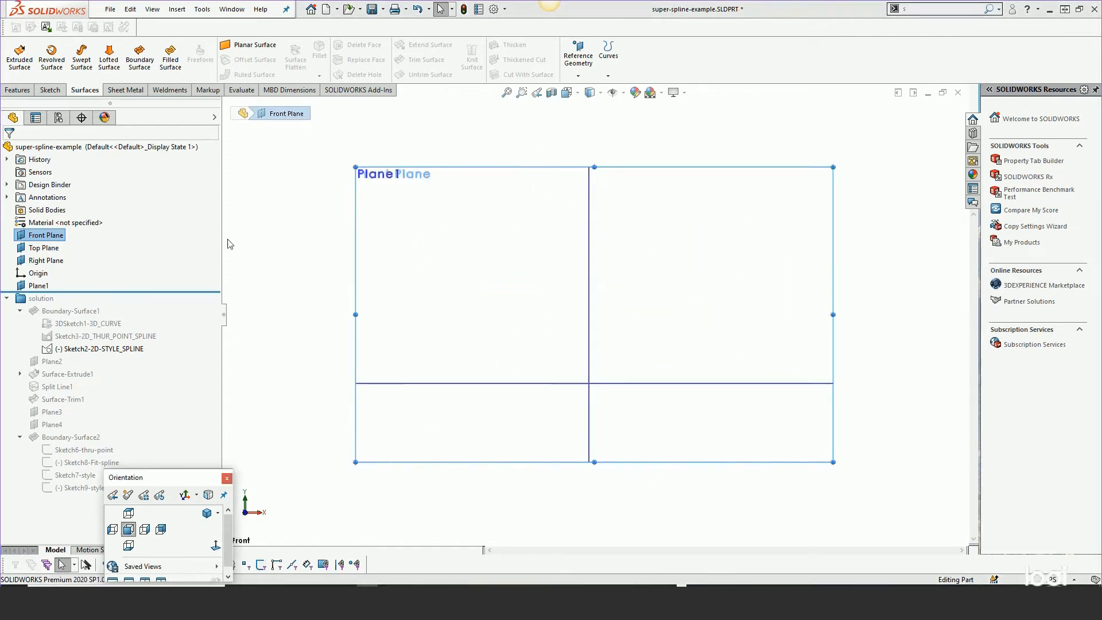
click(56, 91)
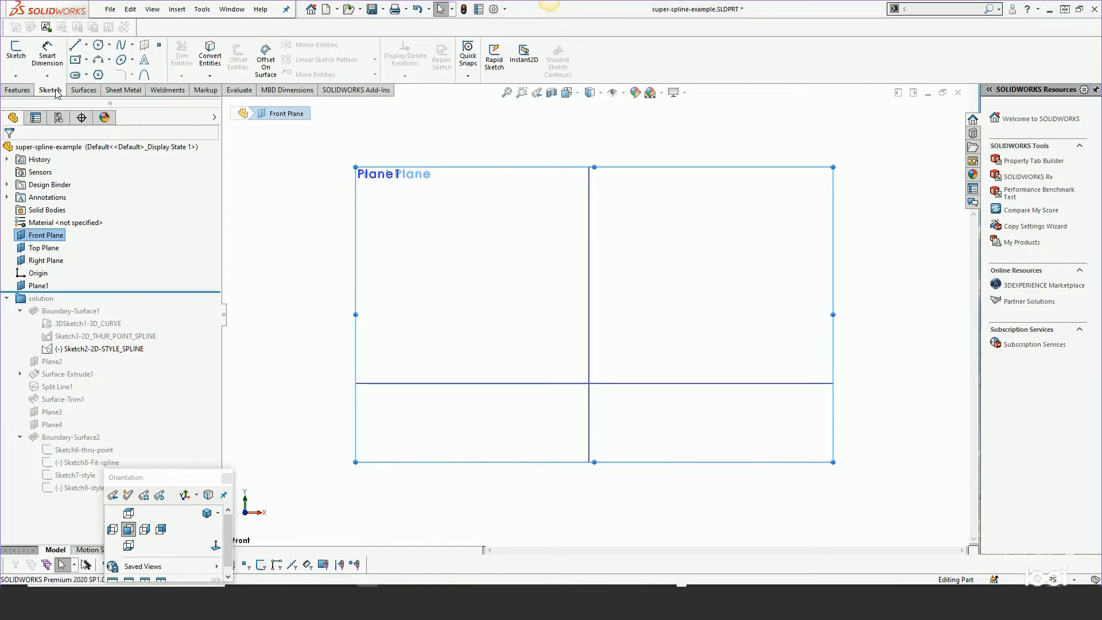
click(121, 45)
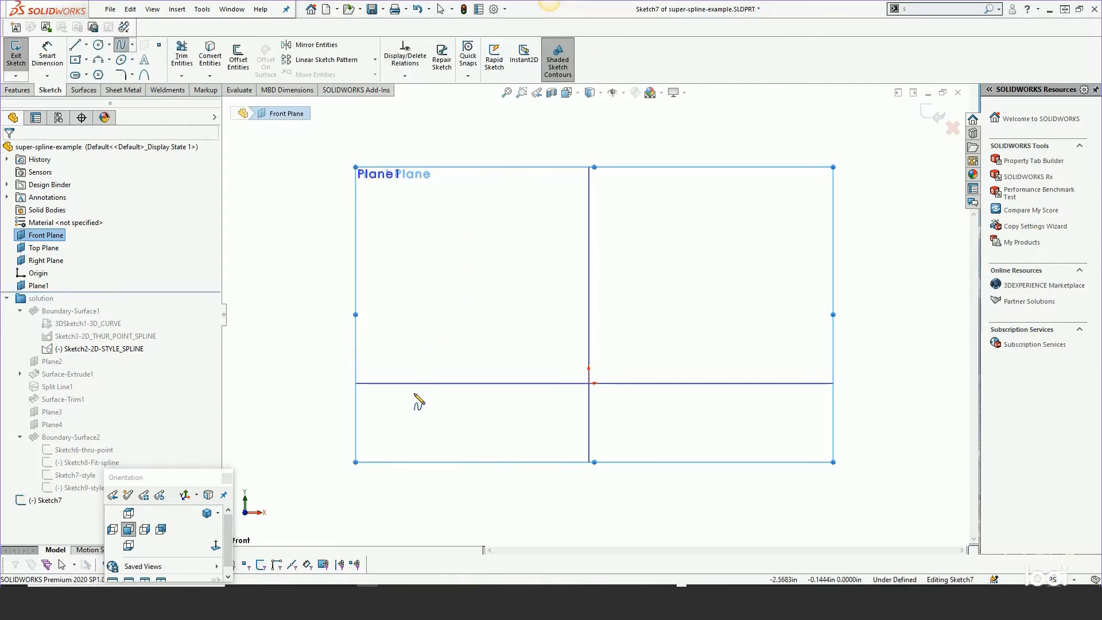
click(418, 383)
click(777, 381)
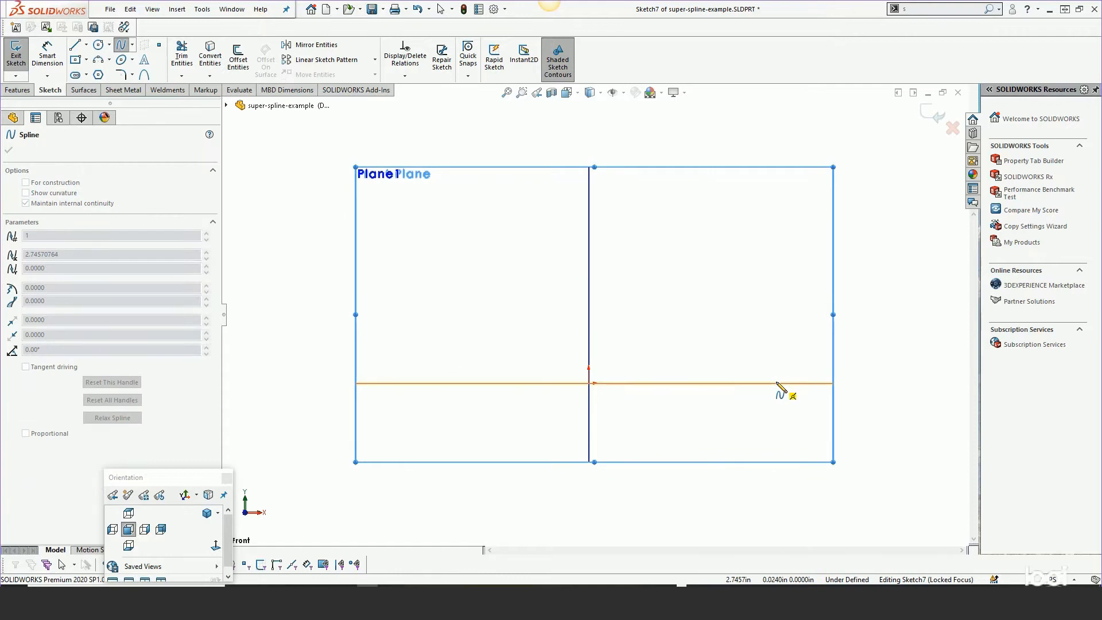
right_click(779, 383)
click(807, 392)
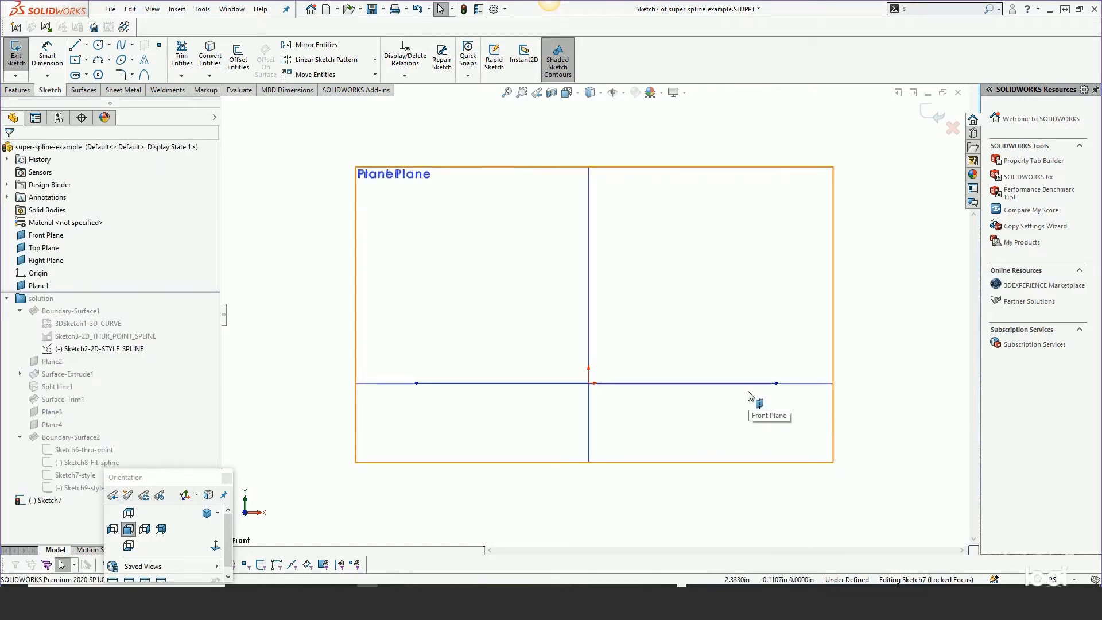
Pull the spline's two end tangent handles upward to about 34° and -32°, bending it into a nearly symmetric arch
click(709, 391)
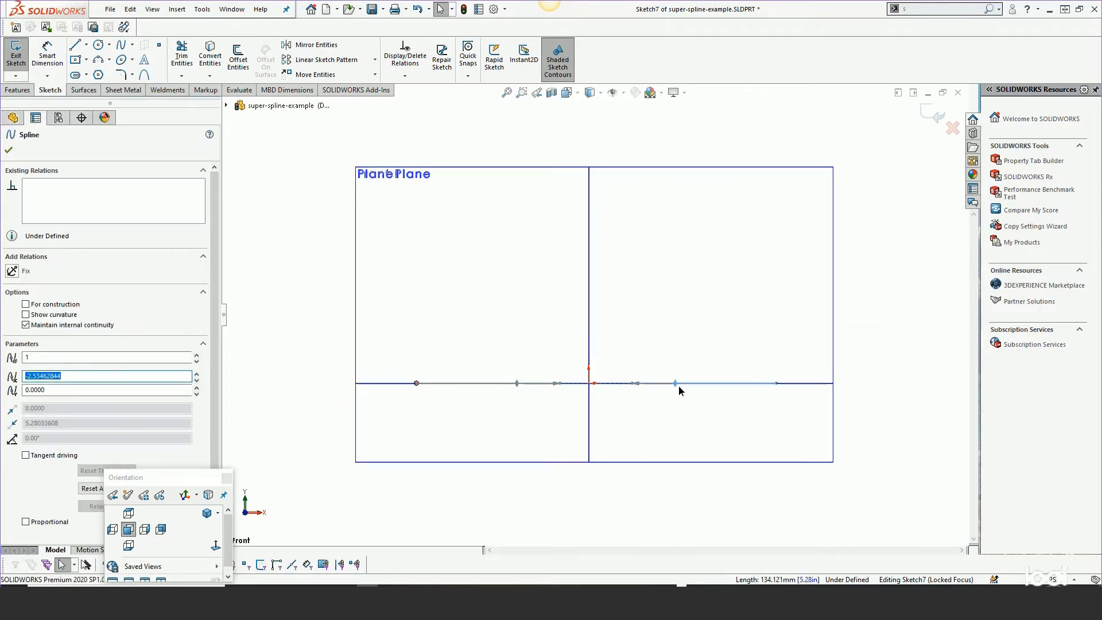
drag(678, 384, 656, 310)
mouse_move(492, 351)
mouse_down()
mouse_move(559, 264)
mouse_move(475, 328)
mouse_move(492, 323)
mouse_up()
scroll(521, 340, down, 2)
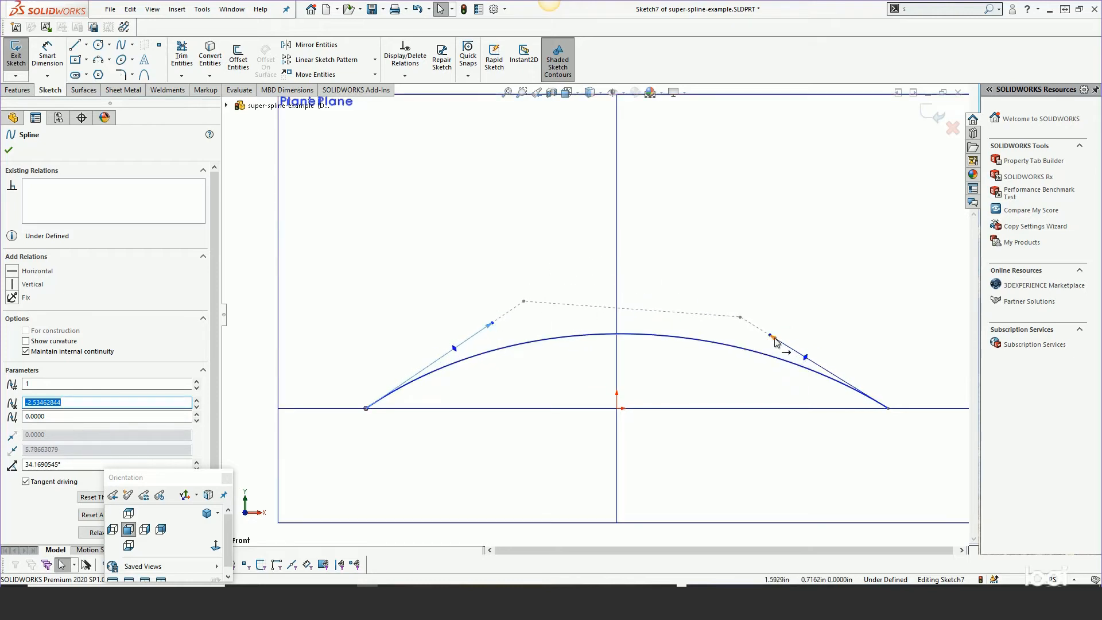
drag(772, 340, 751, 325)
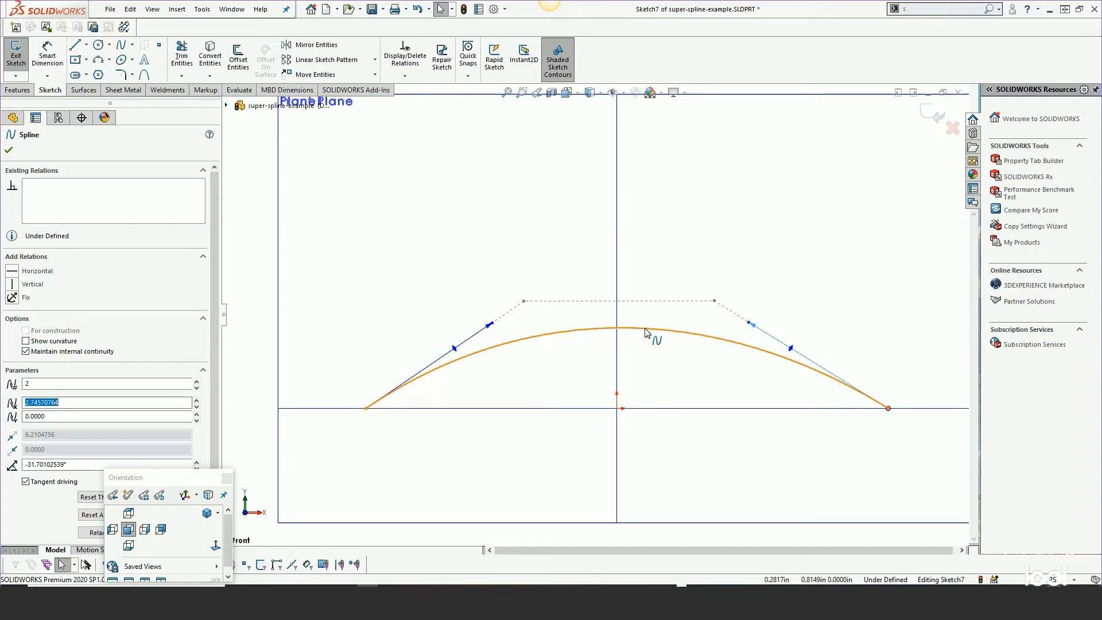
click(644, 351)
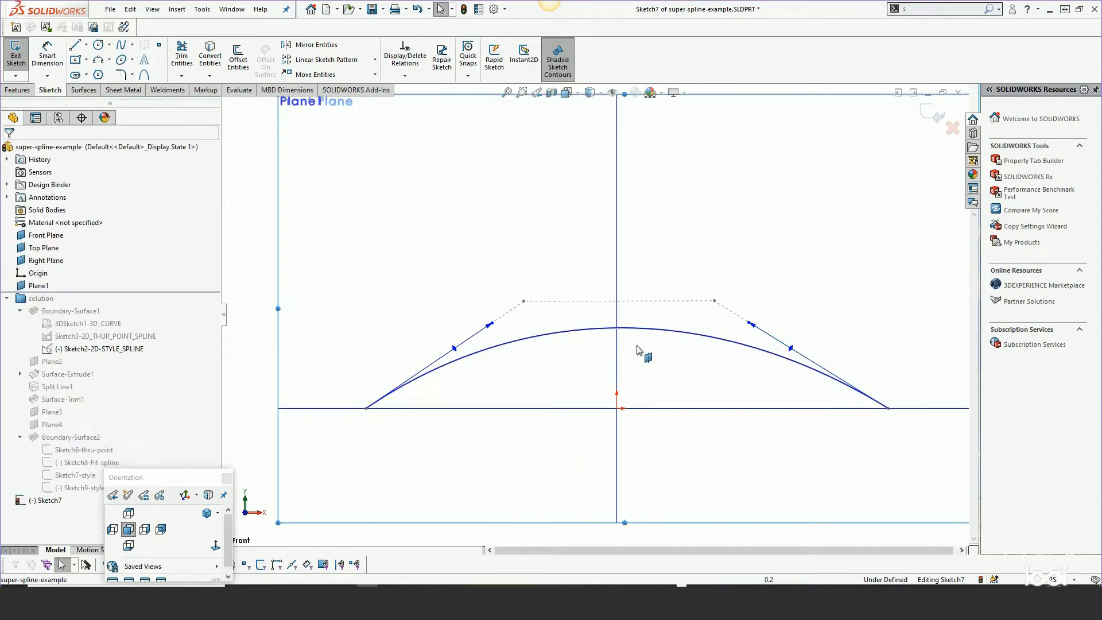
Insert a spline point on the arch near its crown, just to one side of the vertical axis
right_click(599, 333)
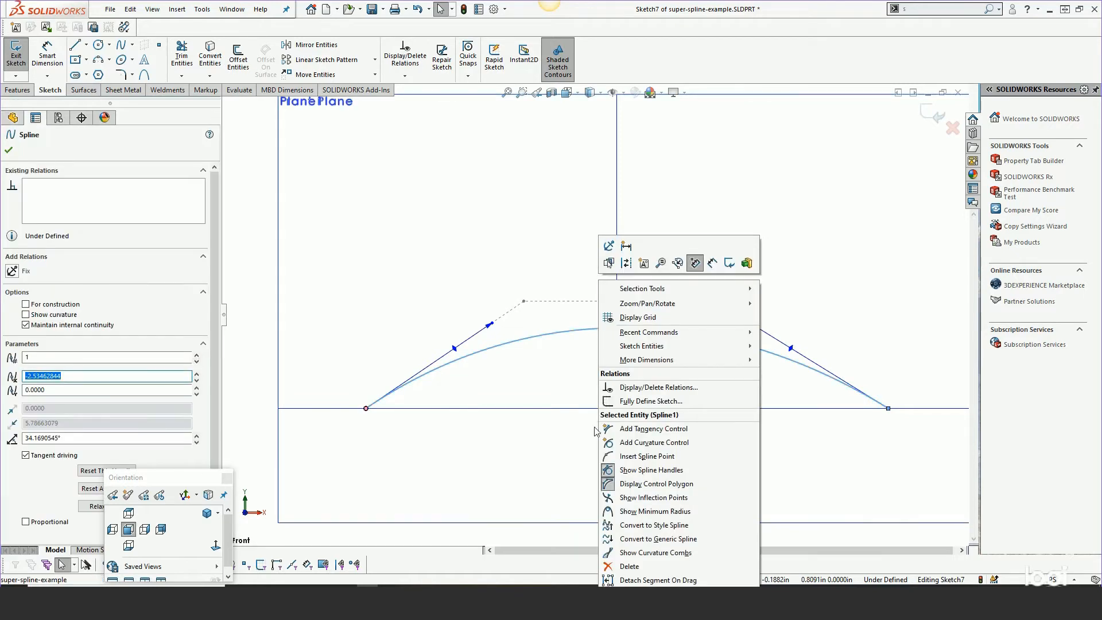
click(641, 456)
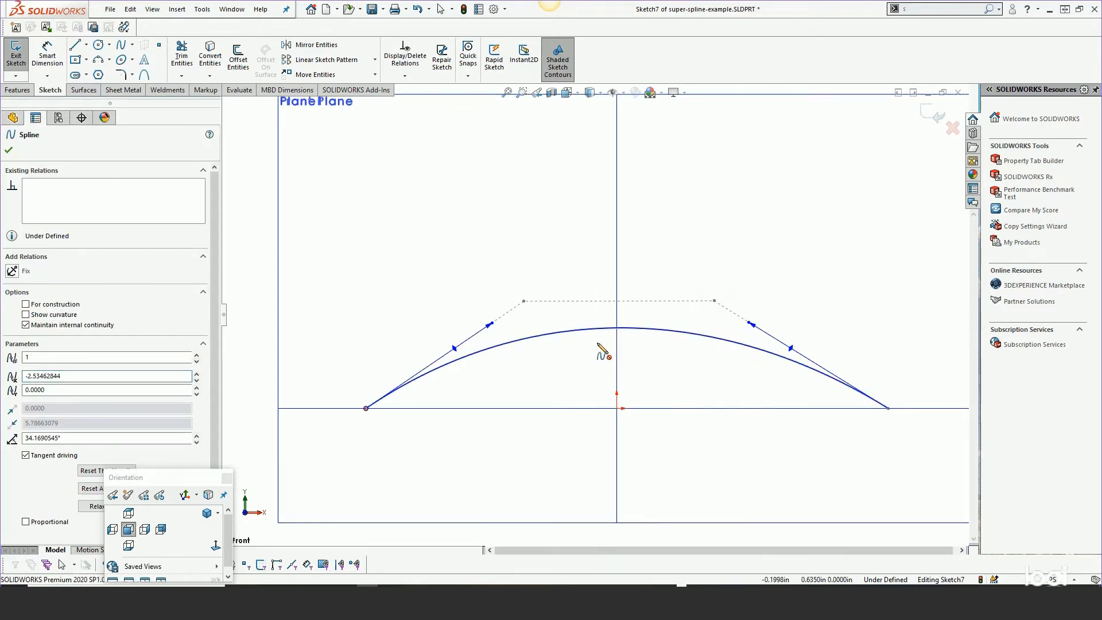
click(596, 330)
right_click(601, 361)
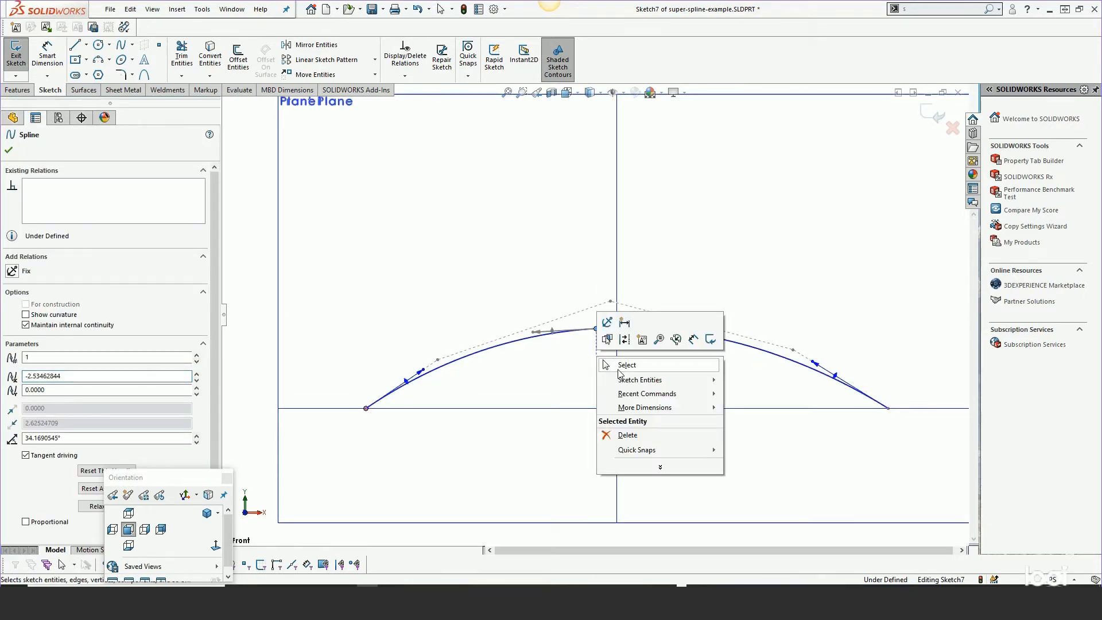
click(628, 364)
Show curvature combs on the arched spline, keeping scale 27 and density 272
right_click(652, 330)
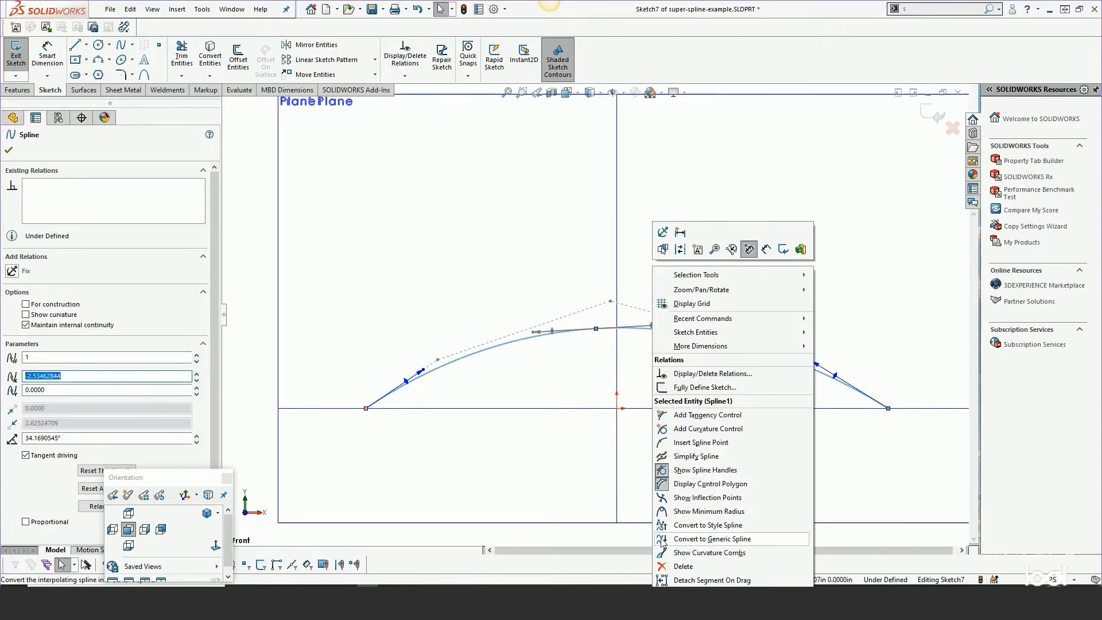
click(688, 552)
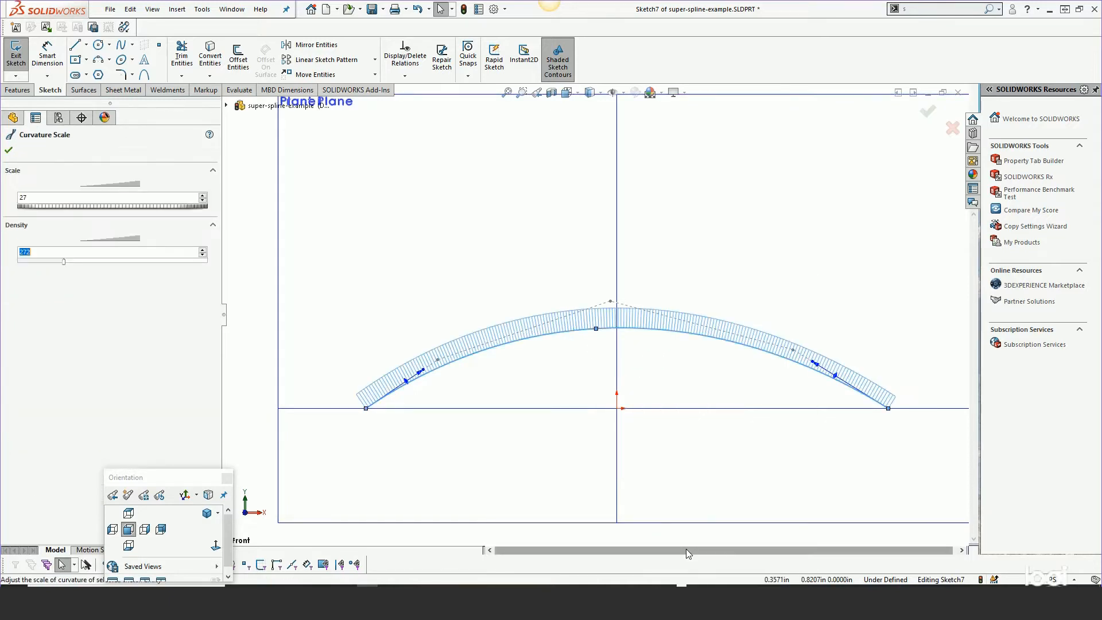
click(654, 351)
Raise the inserted spline point to about X -0.235, Y 1.459 in and lengthen its tangent handles on both sides
drag(595, 328, 594, 264)
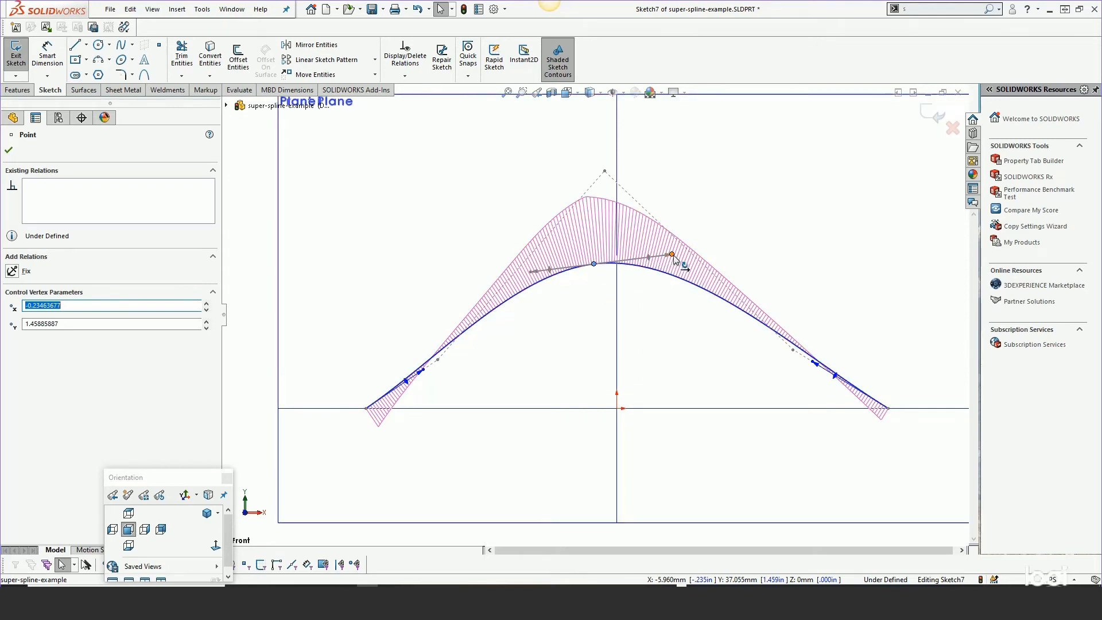
drag(672, 254, 696, 250)
click(643, 286)
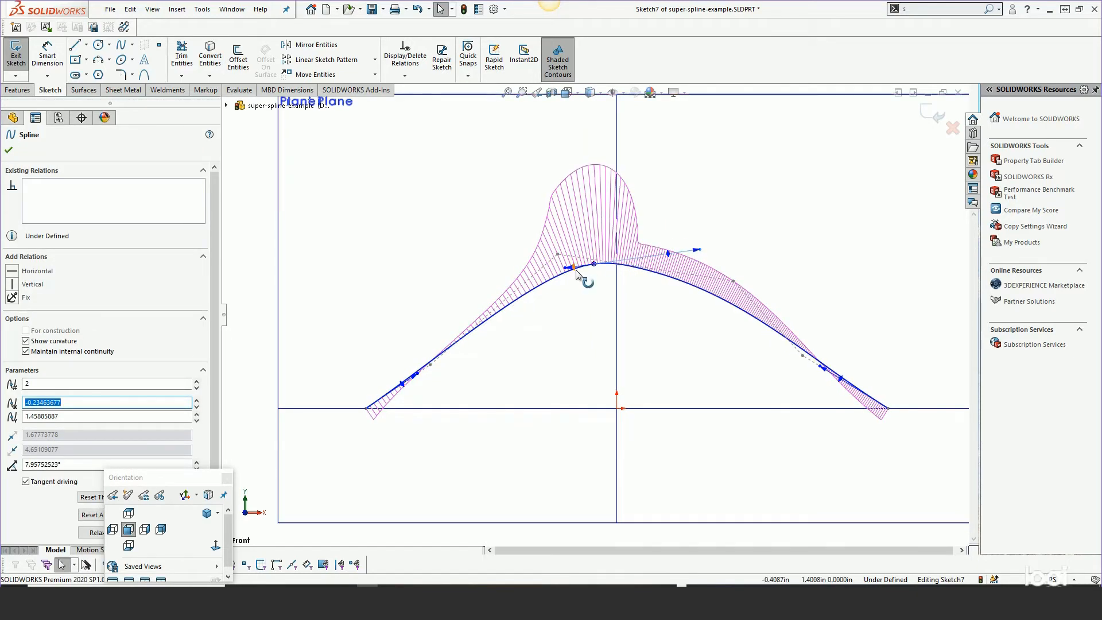
drag(566, 271, 539, 271)
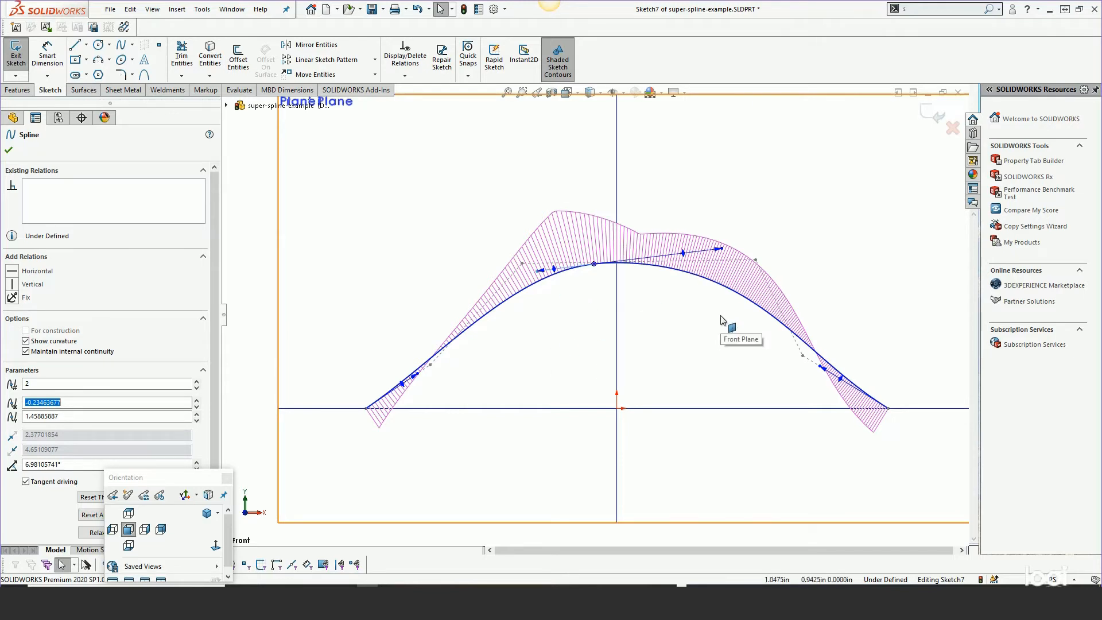
Draw a degree 4 Bezier style spline above the arch, joining the existing spline's endpoints through three intermediate control vertices
click(132, 46)
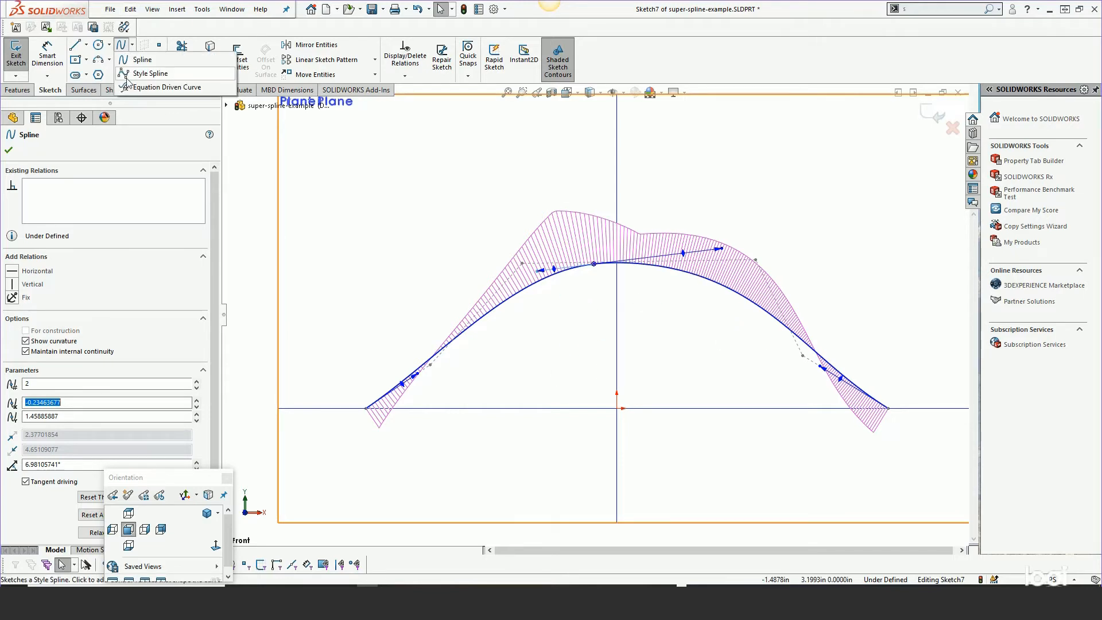
click(131, 73)
click(366, 407)
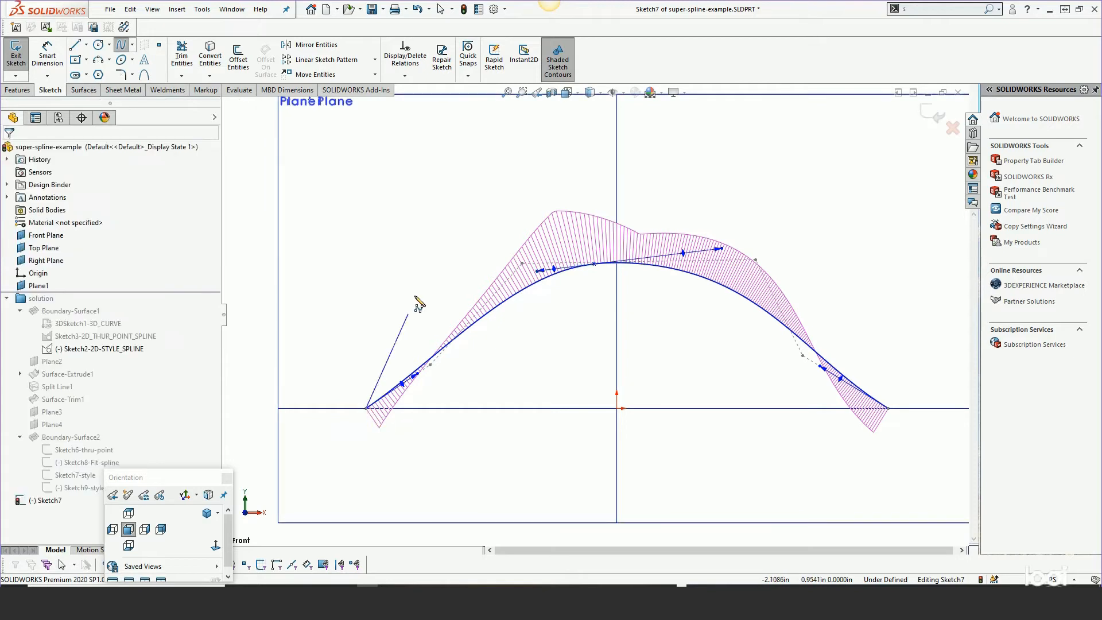
click(471, 232)
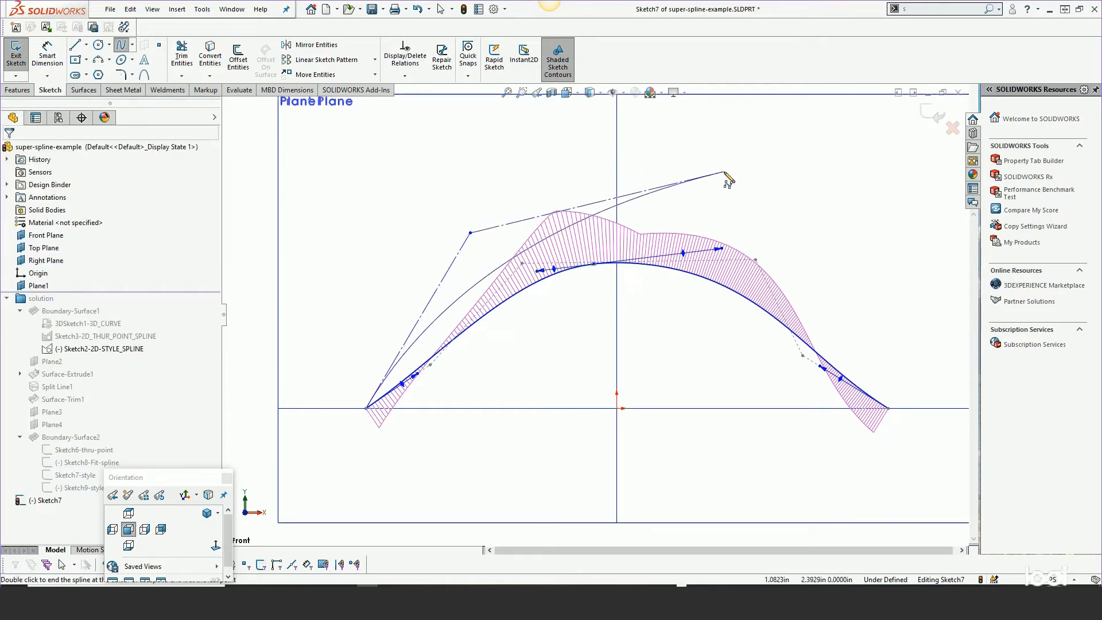
click(723, 171)
click(816, 276)
click(887, 408)
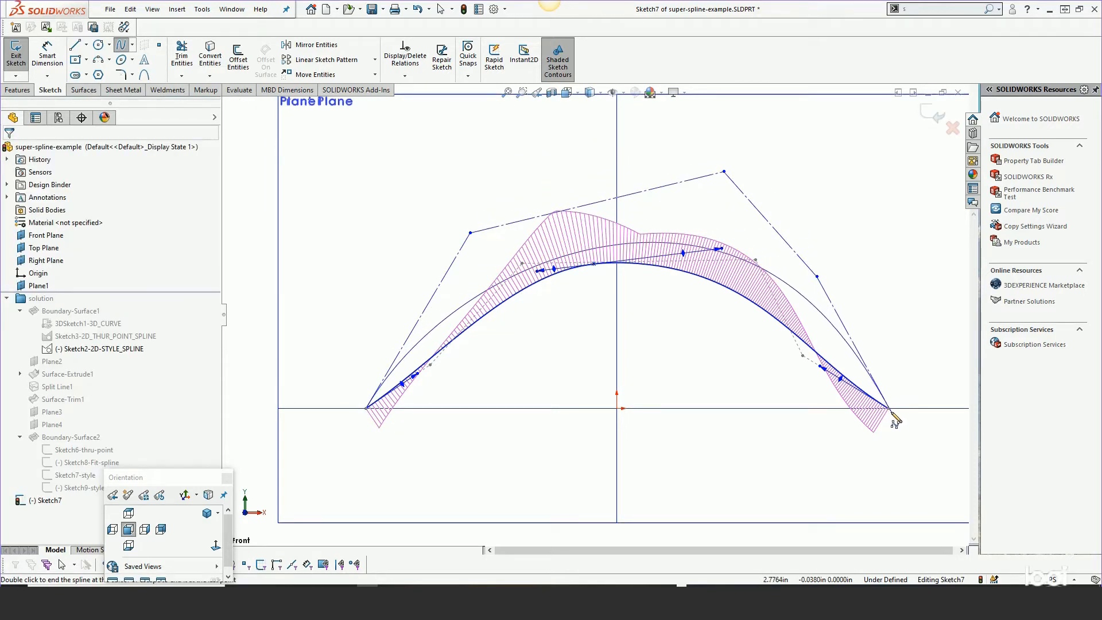
right_click(888, 408)
click(918, 417)
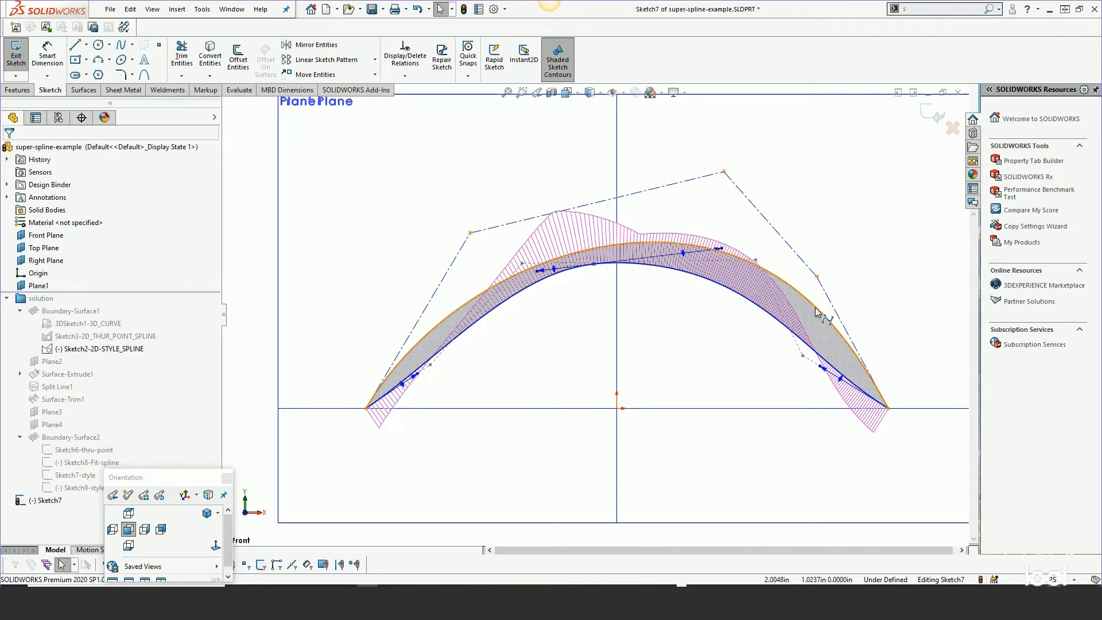
Show curvature combs on the style spline and move its three intermediate control vertices to make the arch fuller and more rounded
right_click(817, 311)
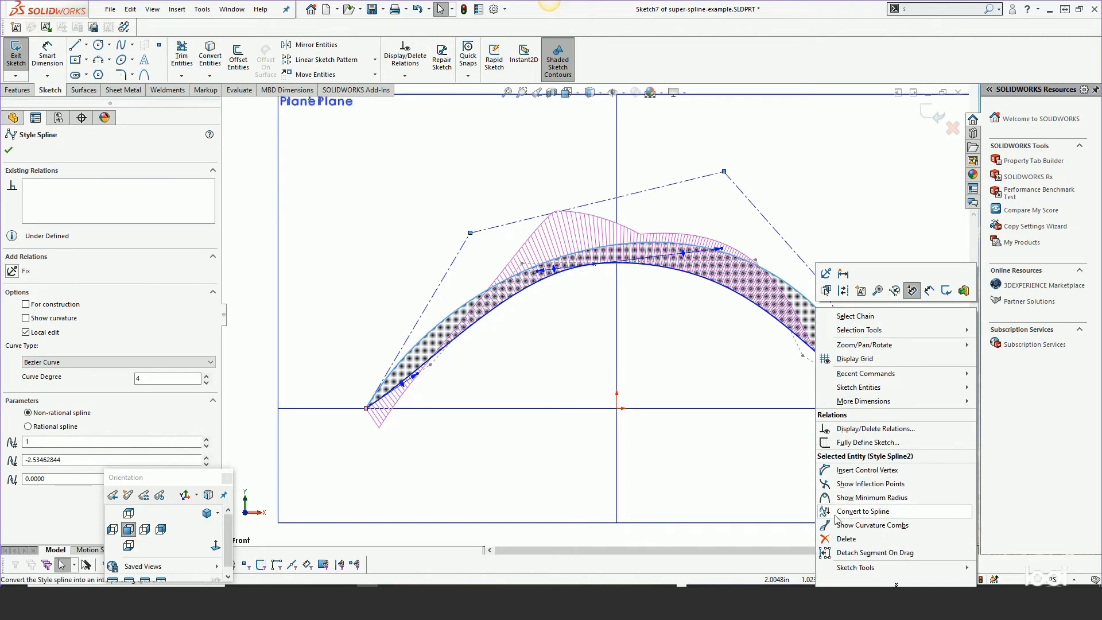
click(871, 524)
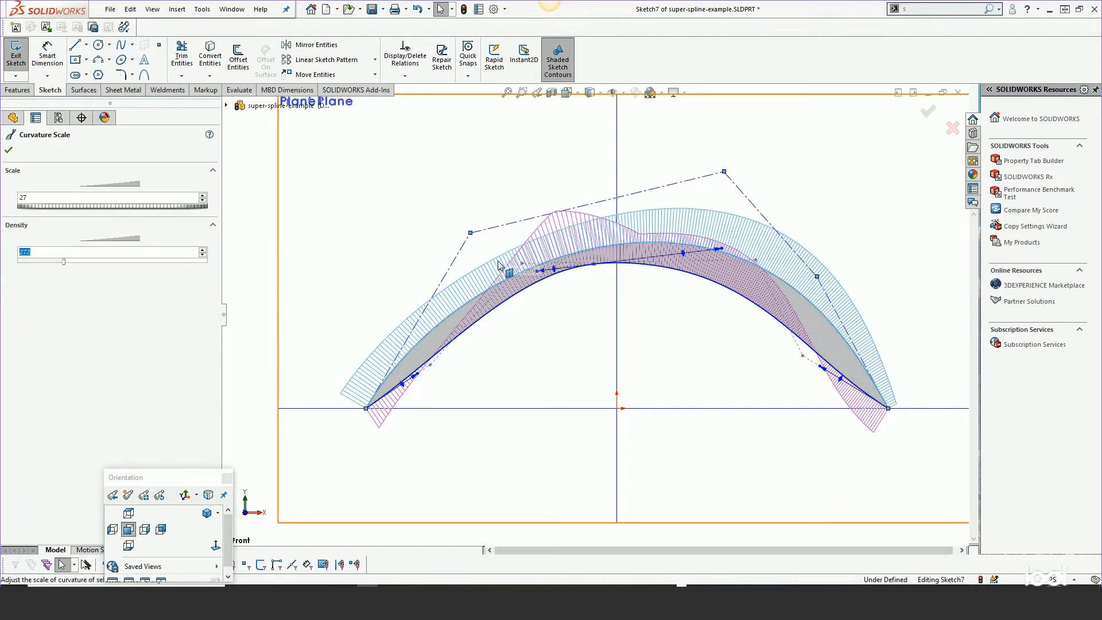
drag(471, 233, 453, 133)
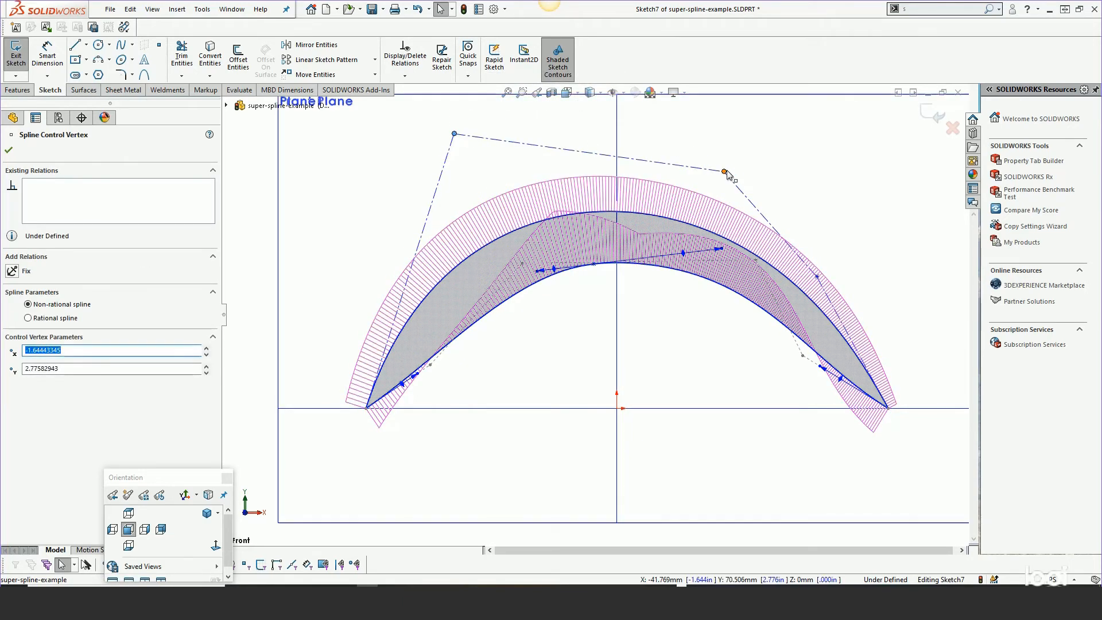
drag(724, 171, 746, 182)
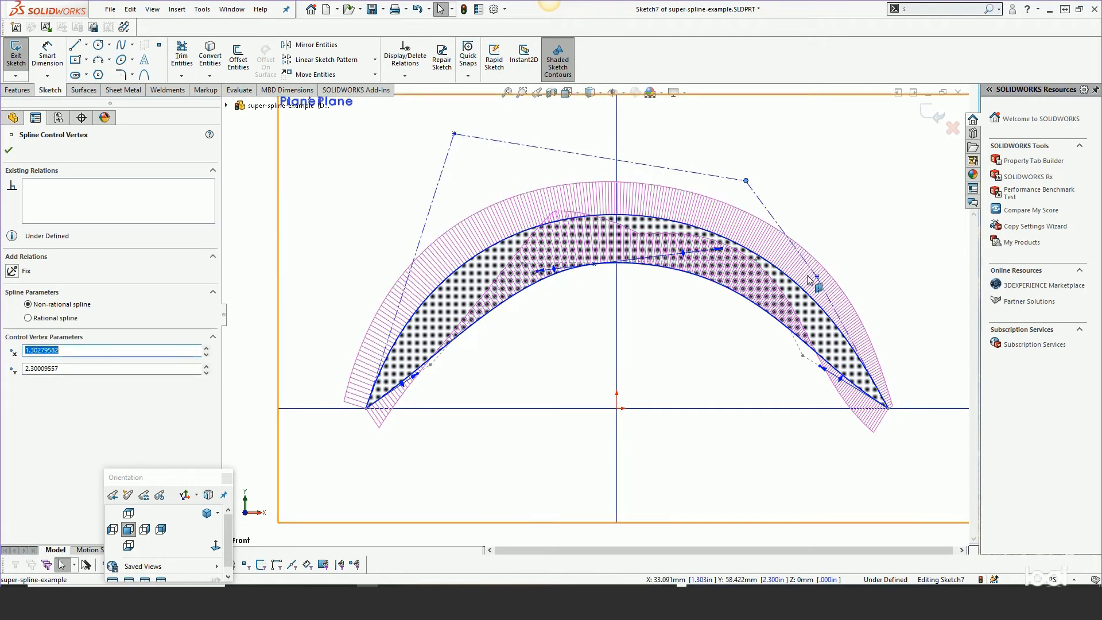
drag(817, 277, 880, 228)
drag(745, 182, 679, 134)
click(455, 134)
drag(455, 136, 409, 196)
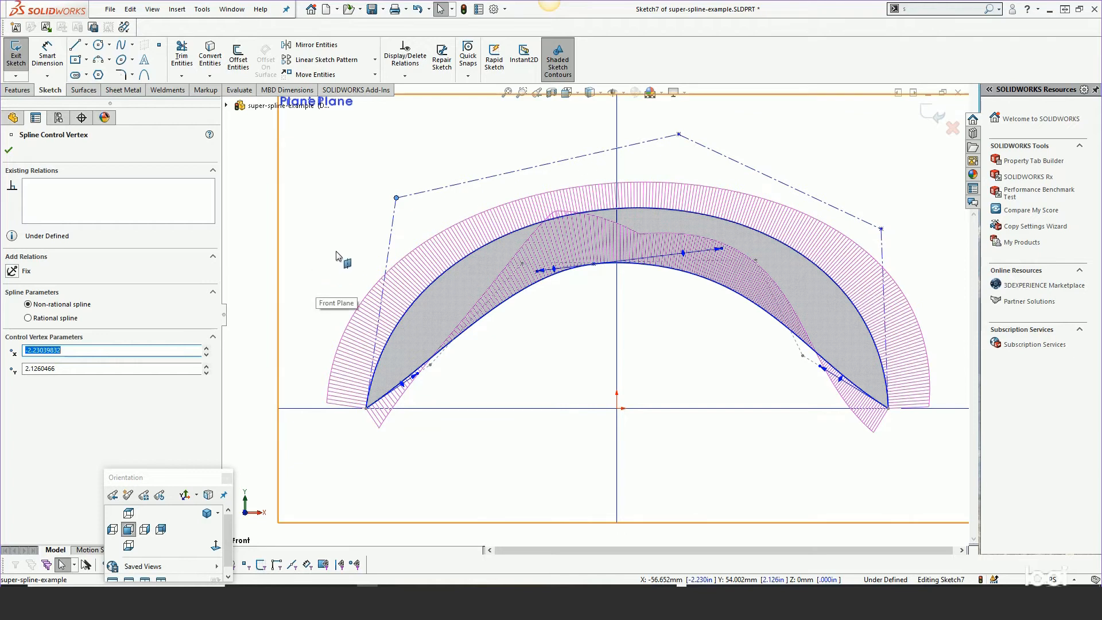
Delete the style spline from the sketch, keeping the through-point spline
click(434, 288)
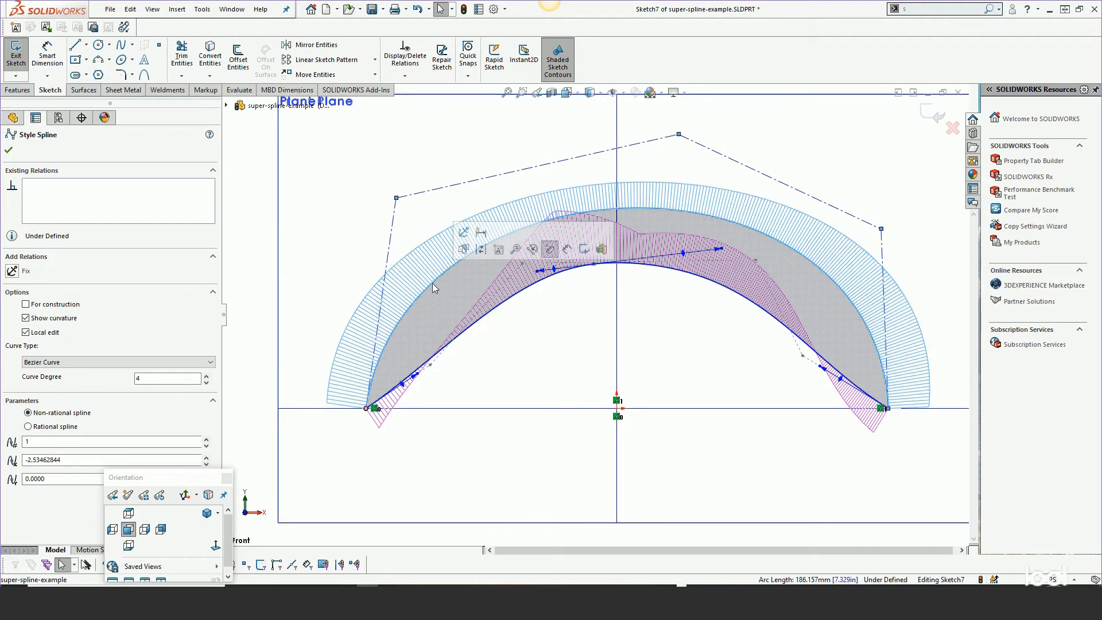
click(433, 287)
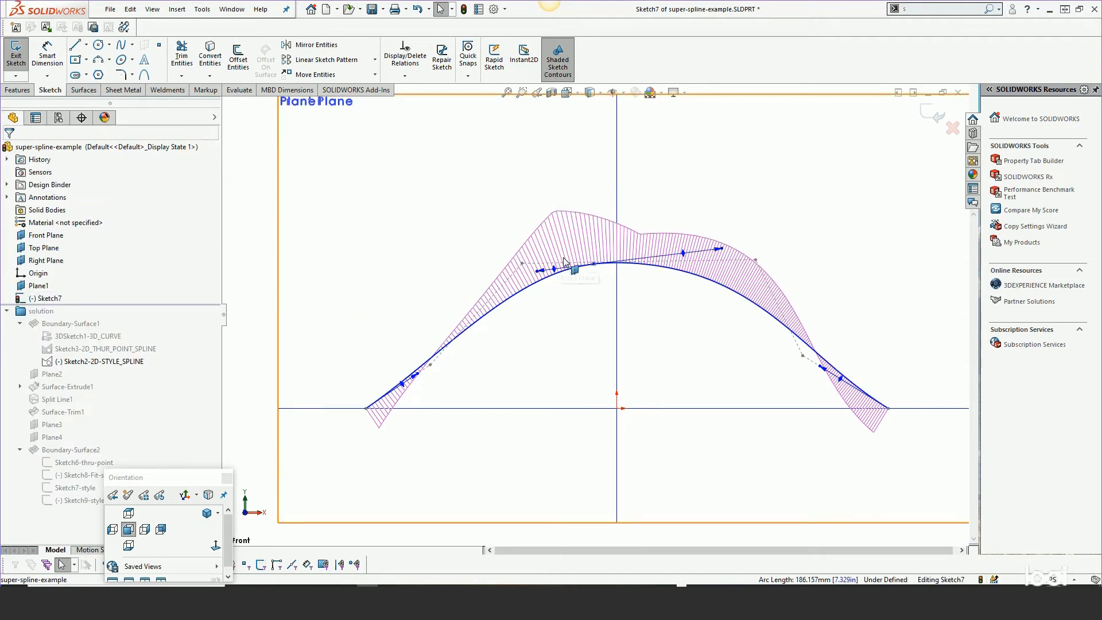
Delete the inserted intermediate point from the through-point spline, leaving only its two endpoints
click(593, 264)
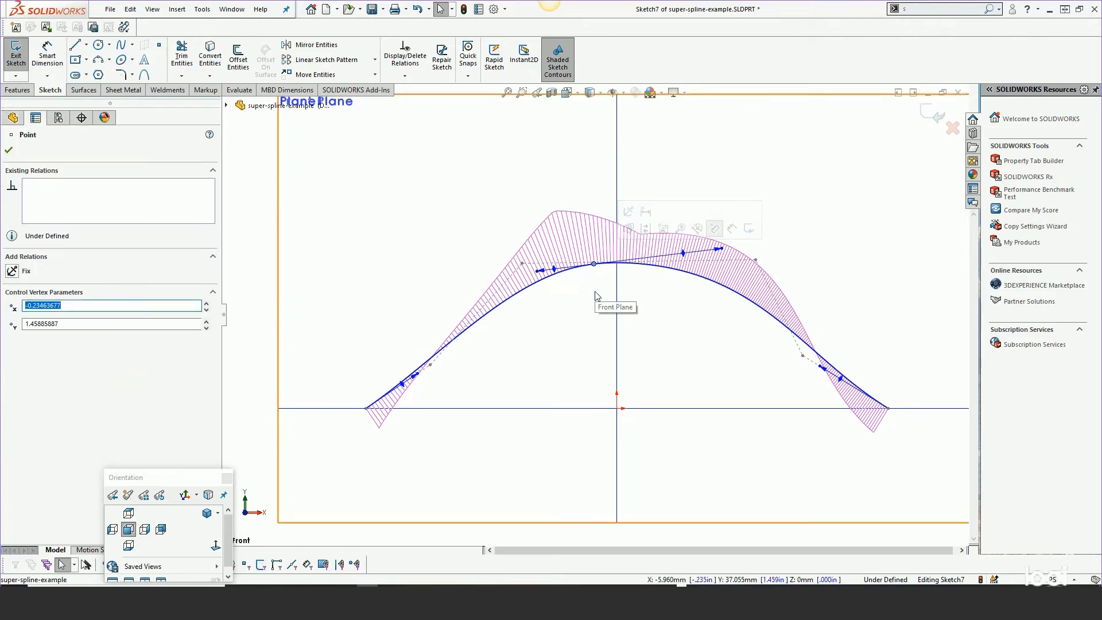
key(Delete)
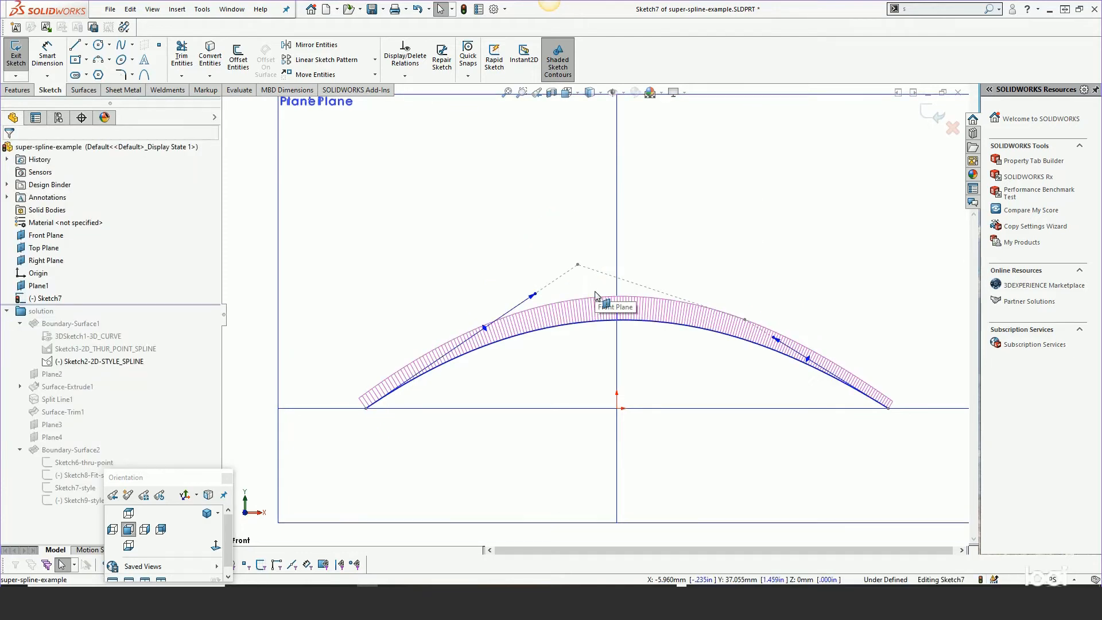
click(484, 213)
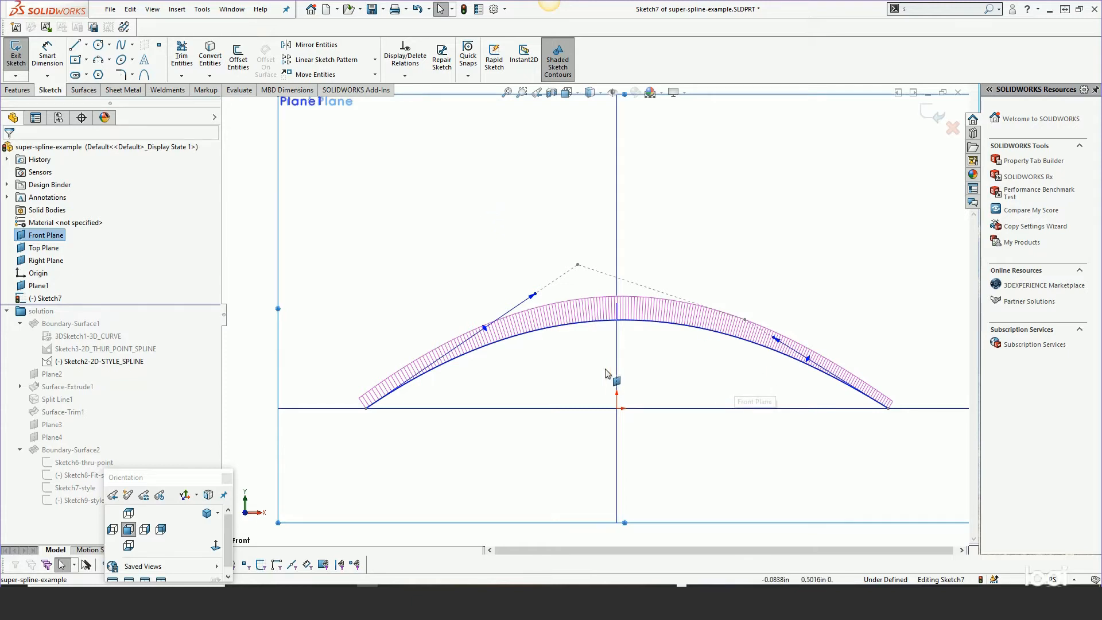
Draw a vertical construction centerline about 1.87 in long upward from the origin
click(88, 45)
click(99, 64)
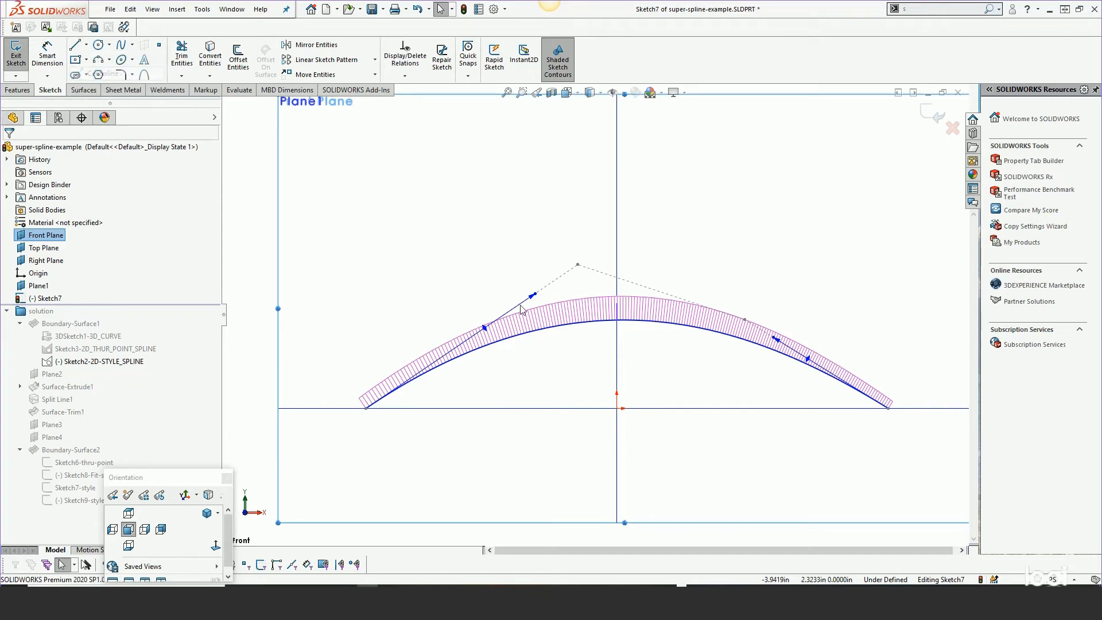
click(617, 408)
click(617, 223)
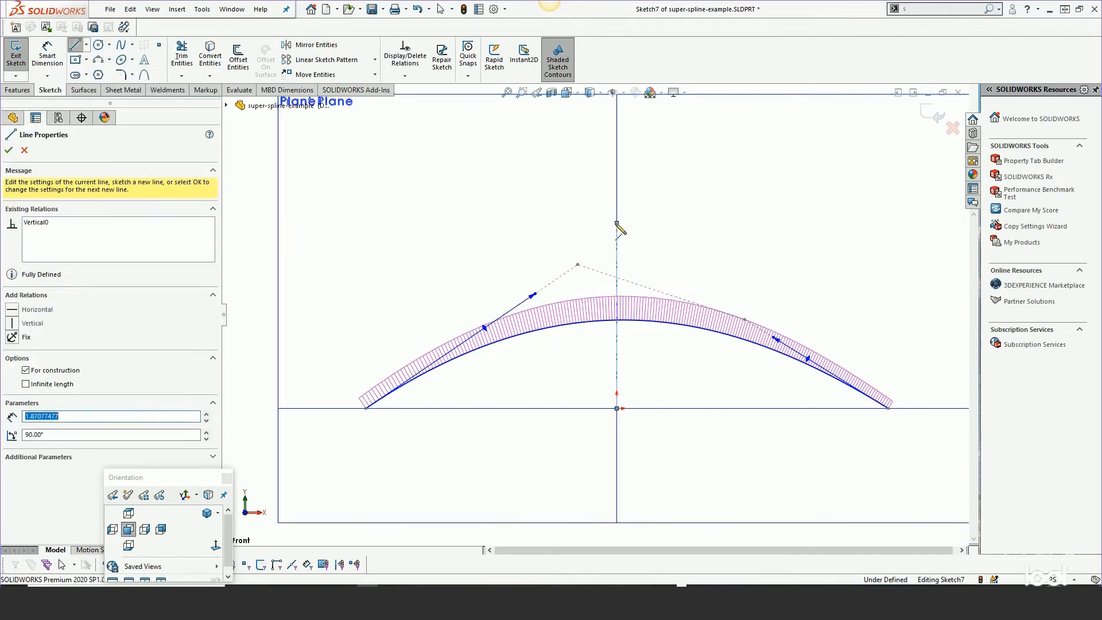
right_click(617, 224)
click(645, 232)
Make the spline's two endpoints symmetric about the vertical centerline
click(366, 408)
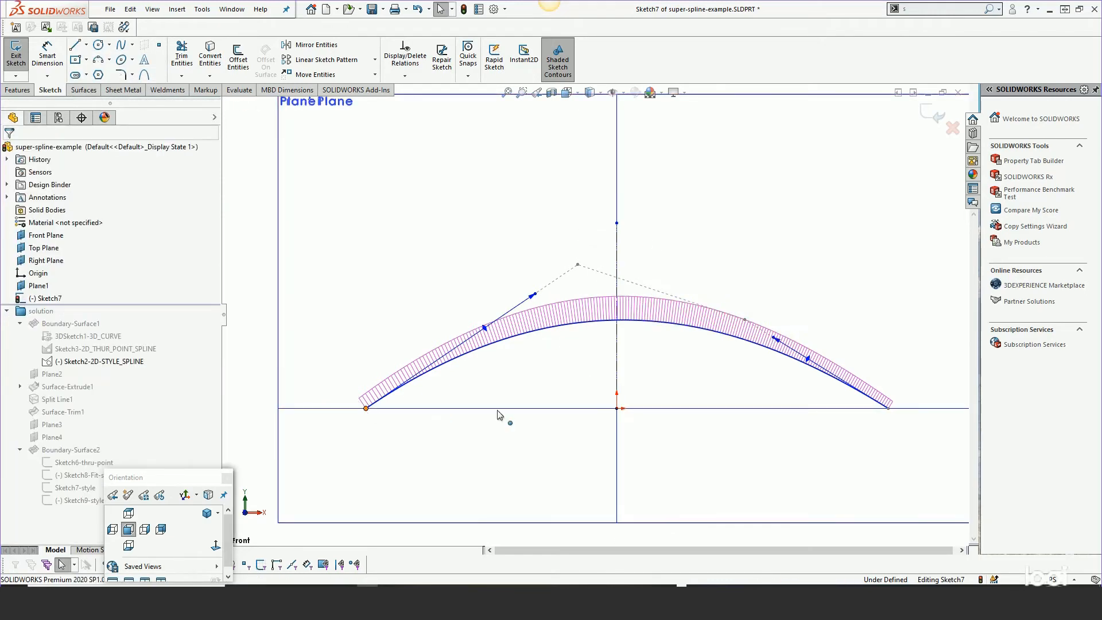
ctrl+click(617, 345)
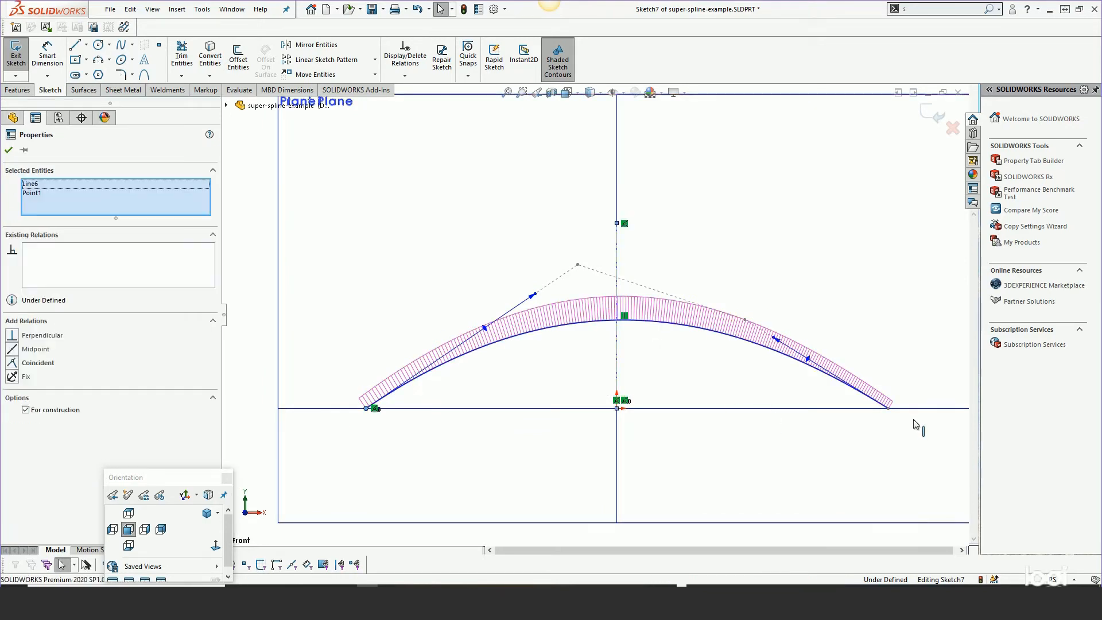
ctrl+click(889, 409)
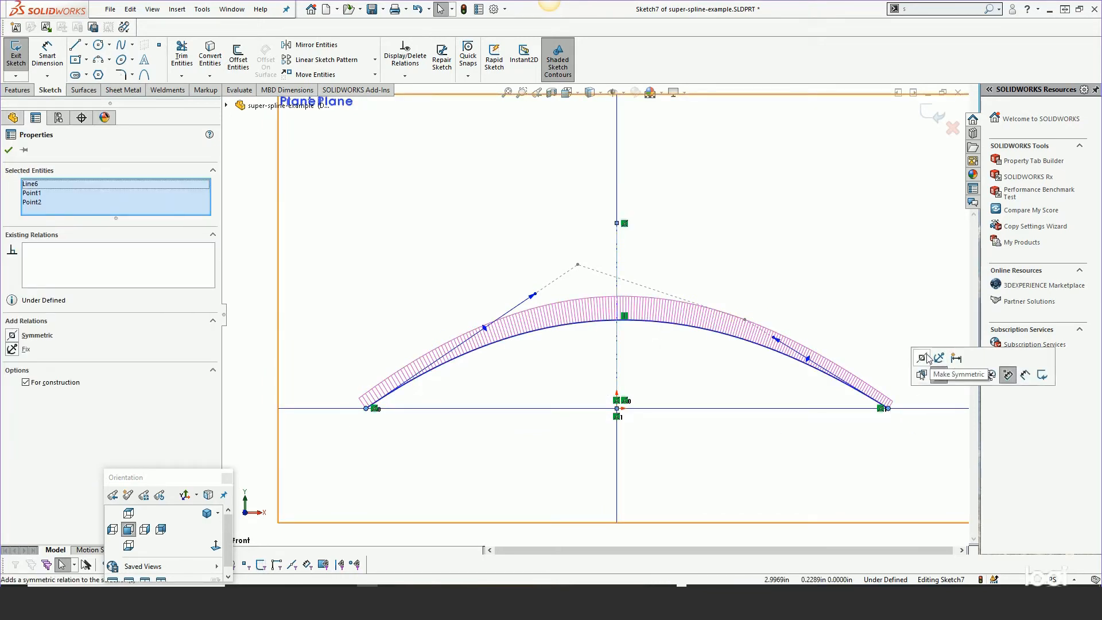
click(929, 360)
Dimension the distance between the spline's two endpoints below the arch and set it to 4 in
right_click(849, 270)
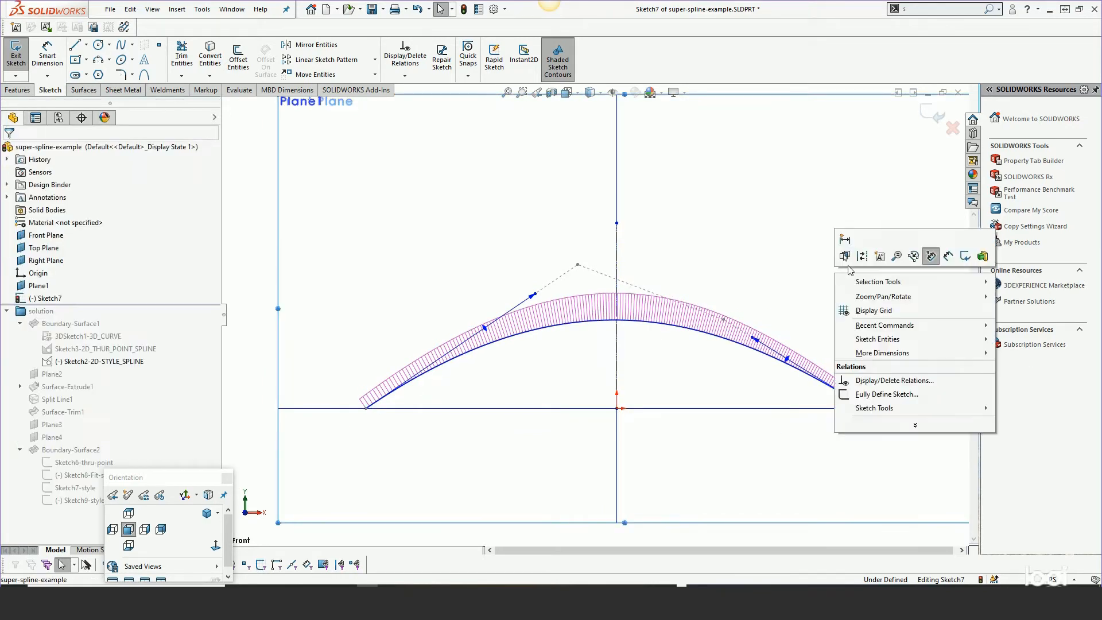
click(947, 256)
click(867, 408)
click(365, 408)
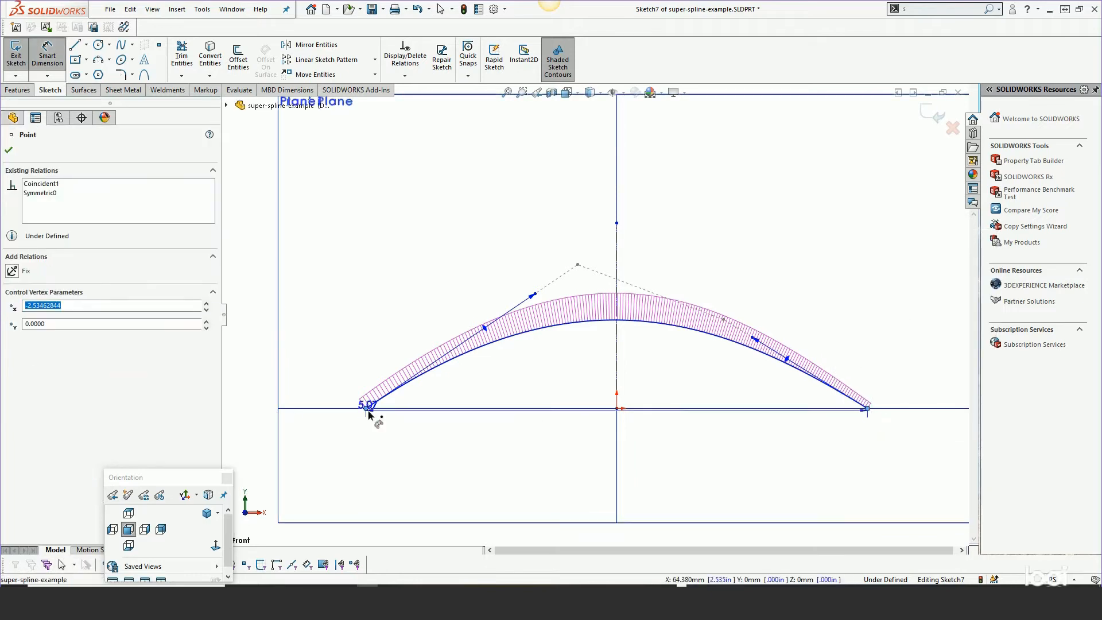
click(538, 443)
text(4)
key(Return)
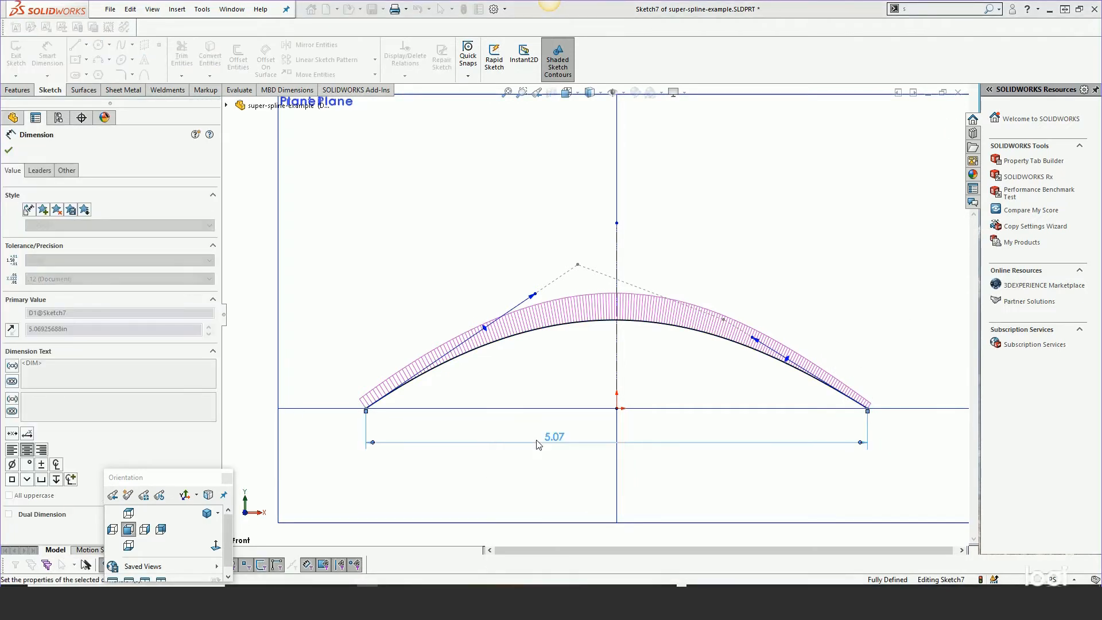
key(f)
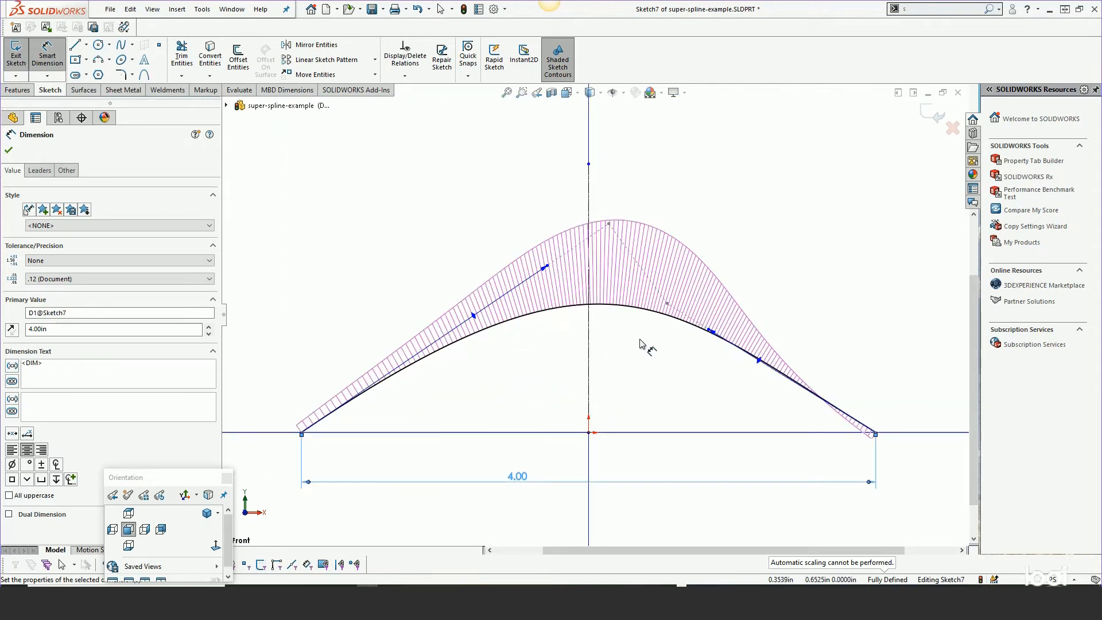
Dimension the angle between the spline's left tangent handle and the horizontal base line and set it to 45°
right_click(641, 343)
right_click(548, 351)
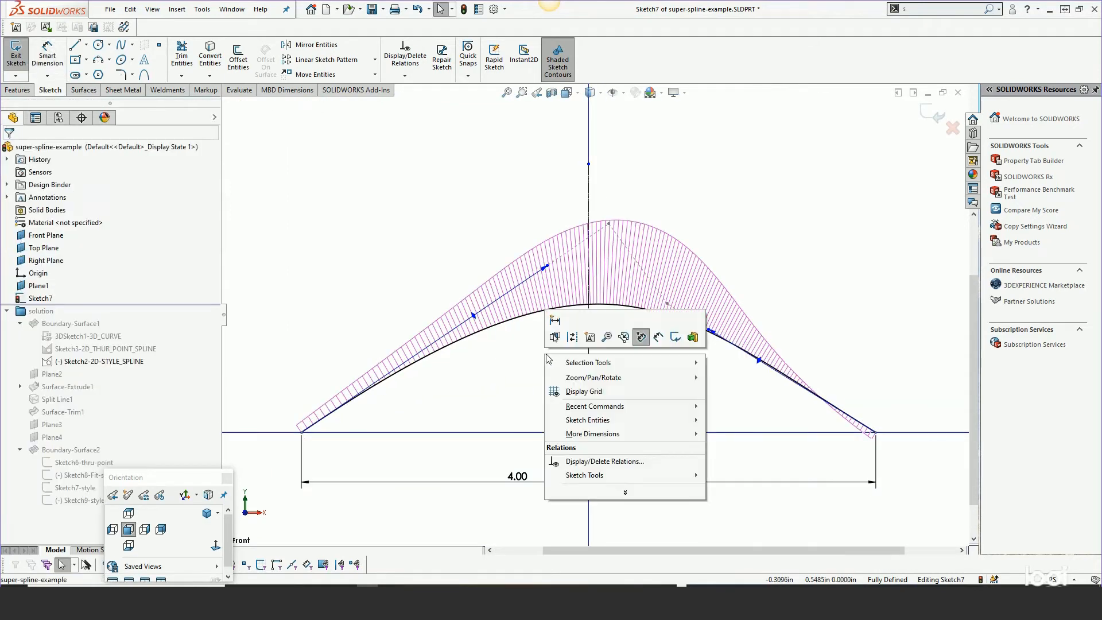
click(645, 341)
click(473, 318)
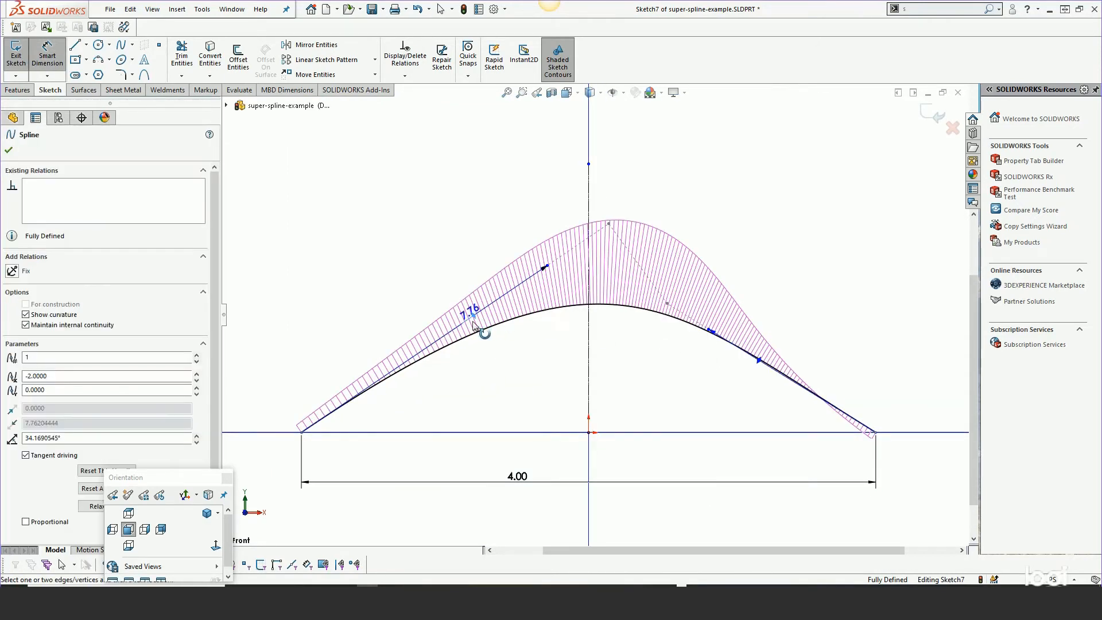
click(431, 432)
click(430, 405)
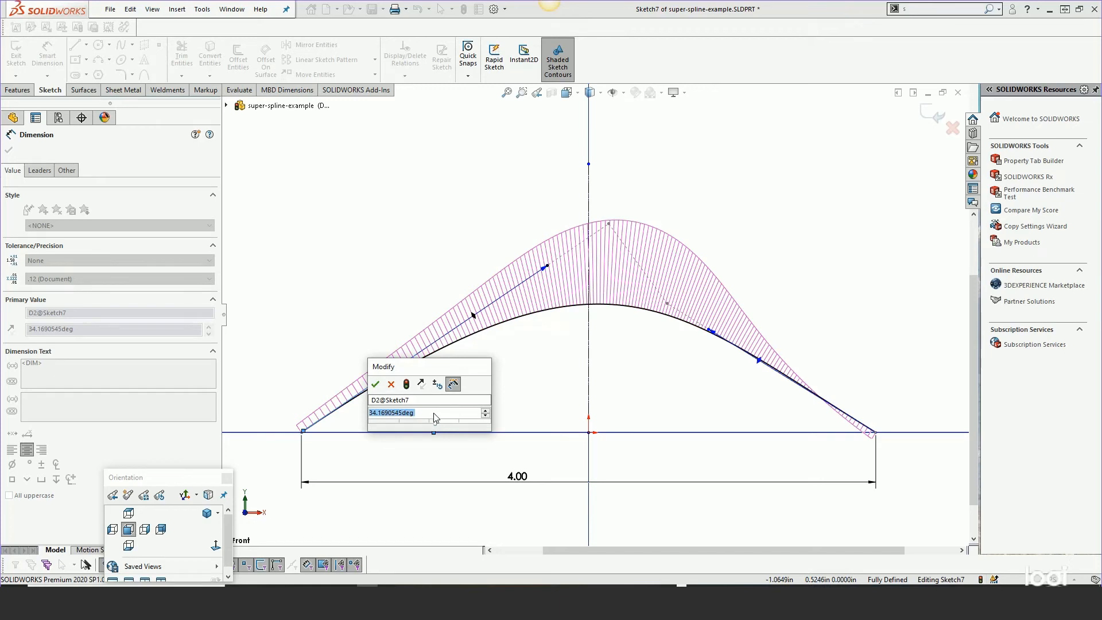
text(45)
key(Return)
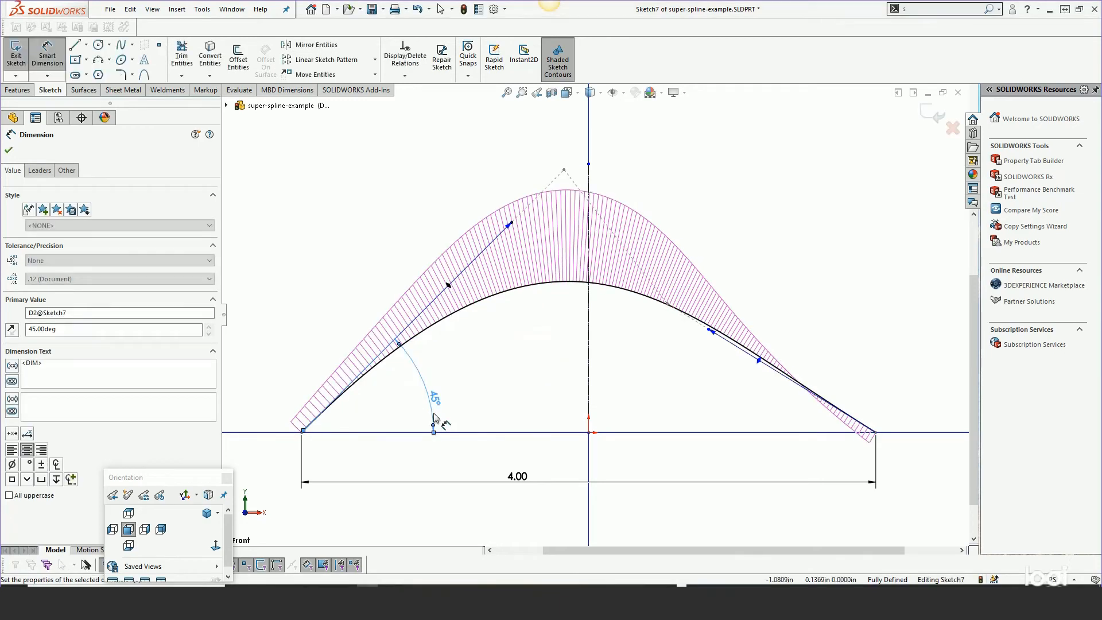
Dimension the right tangent handle's angle to the base line and link it by equation to the left angle, "D2@Sketch7"
click(756, 362)
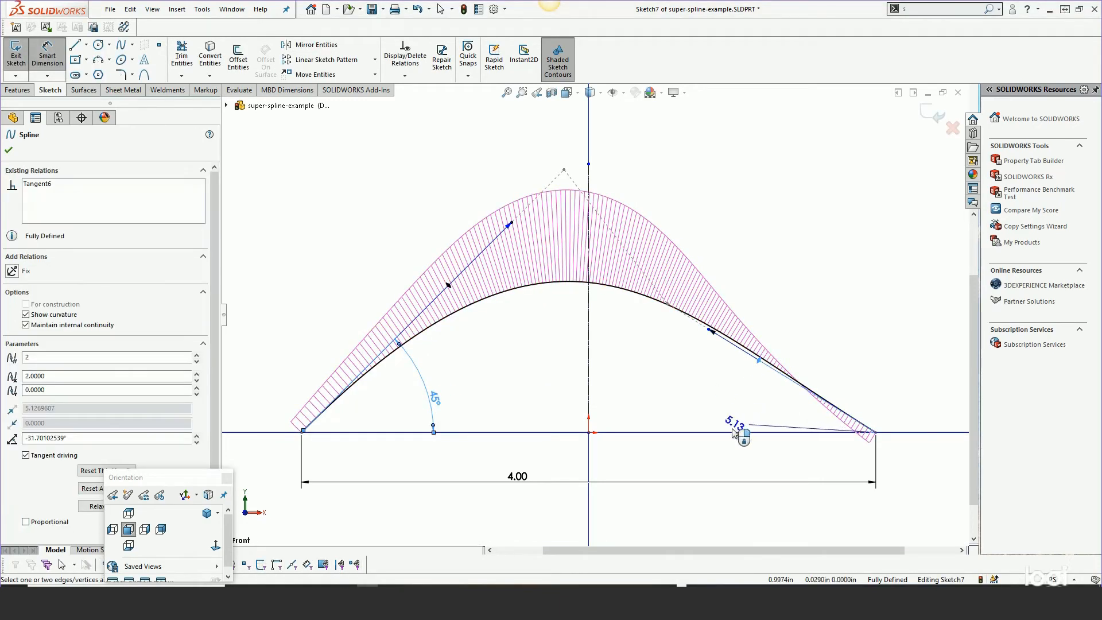
click(737, 432)
click(733, 394)
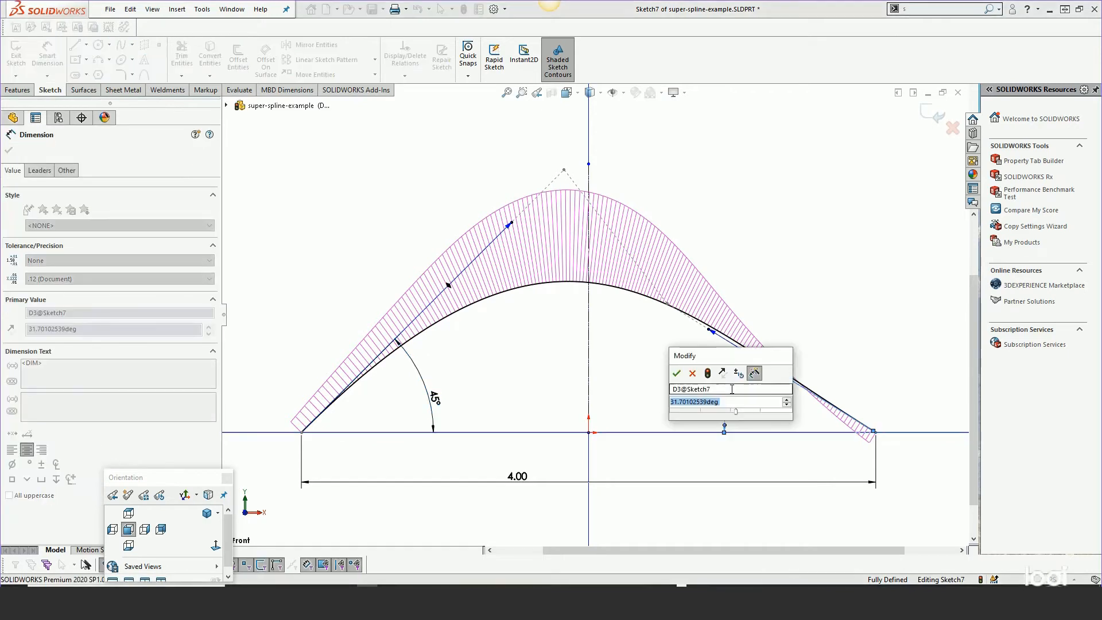
text(=)
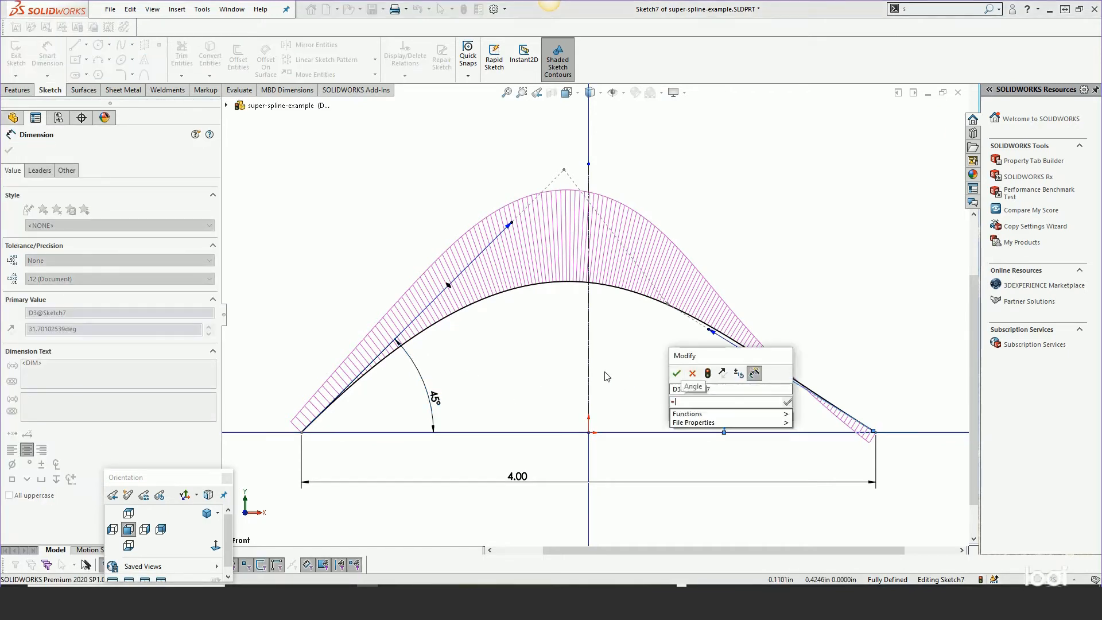
click(437, 400)
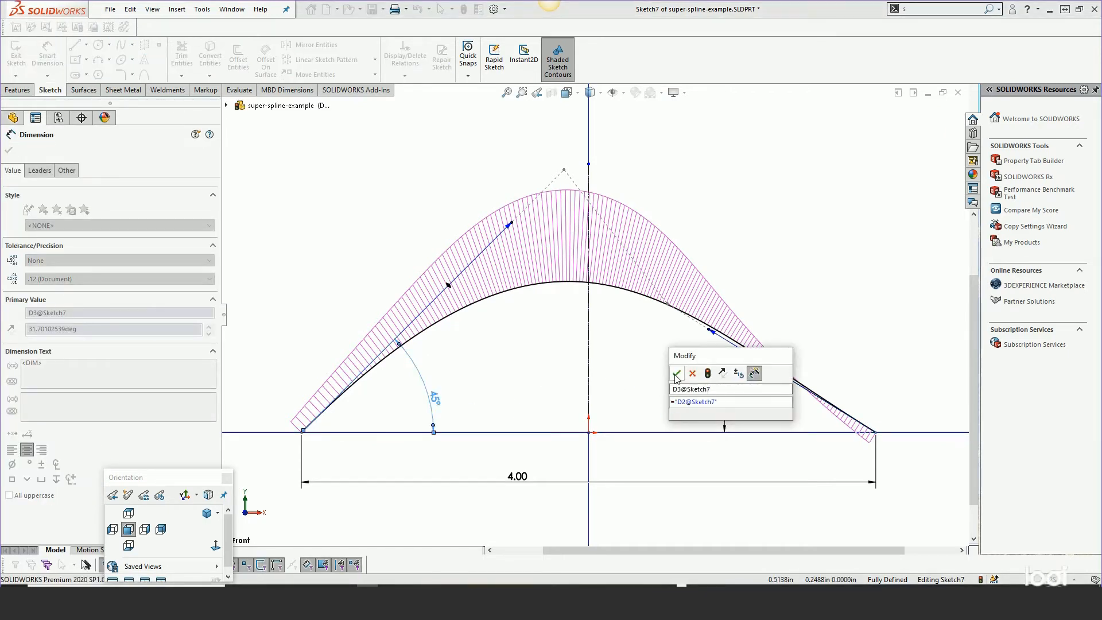
click(676, 373)
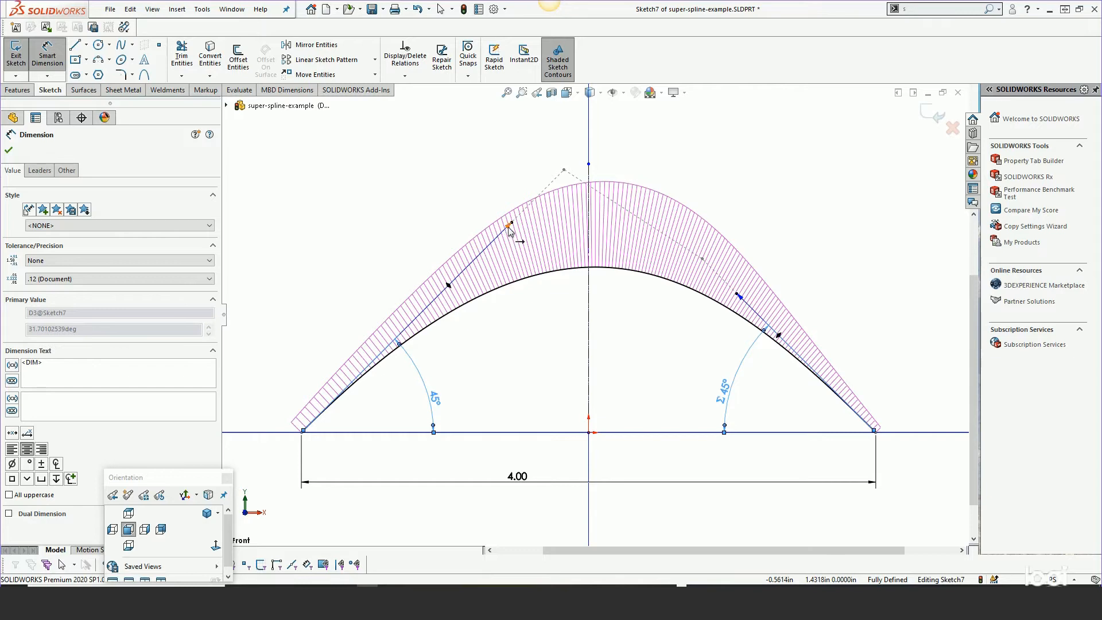
Leave the dimension command and shorten the left and right tangent handles to even out the curvature comb
right_click(452, 171)
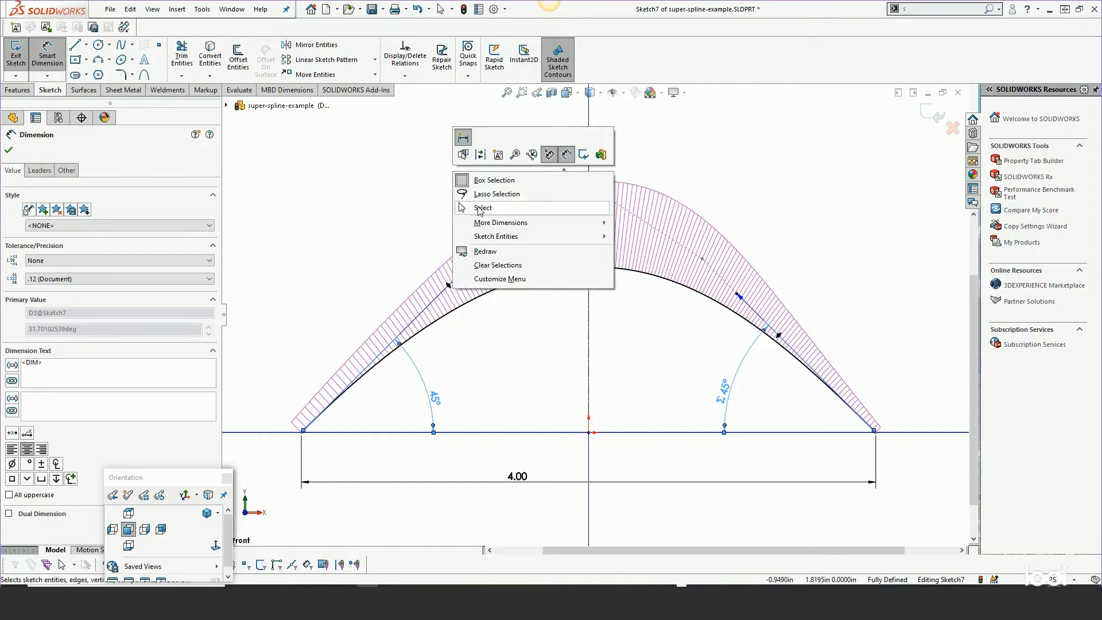
click(482, 210)
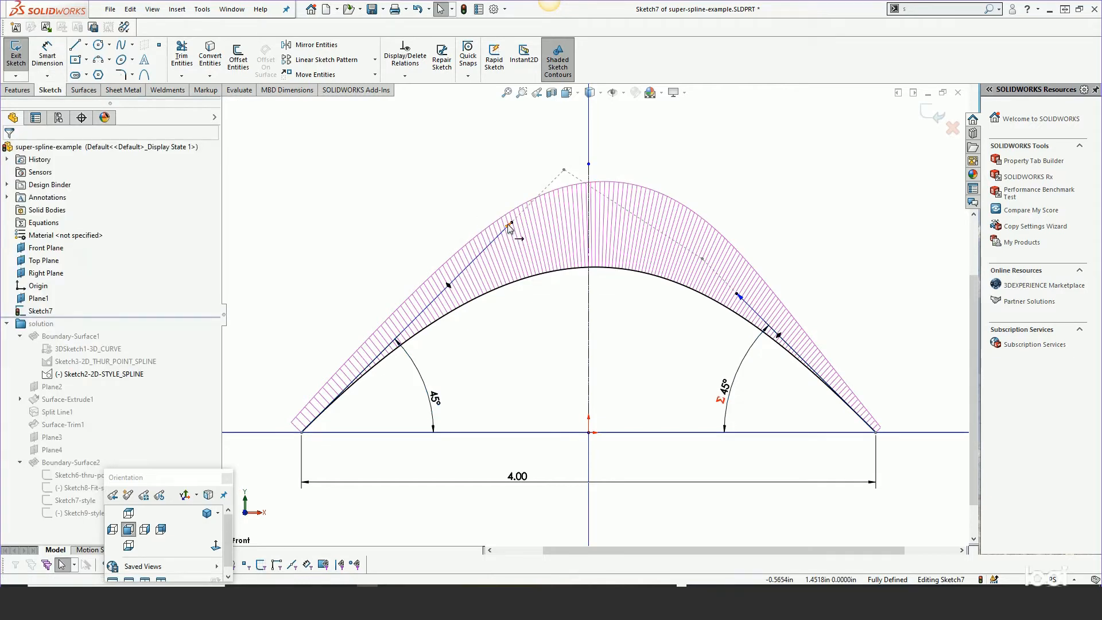
drag(509, 228, 439, 297)
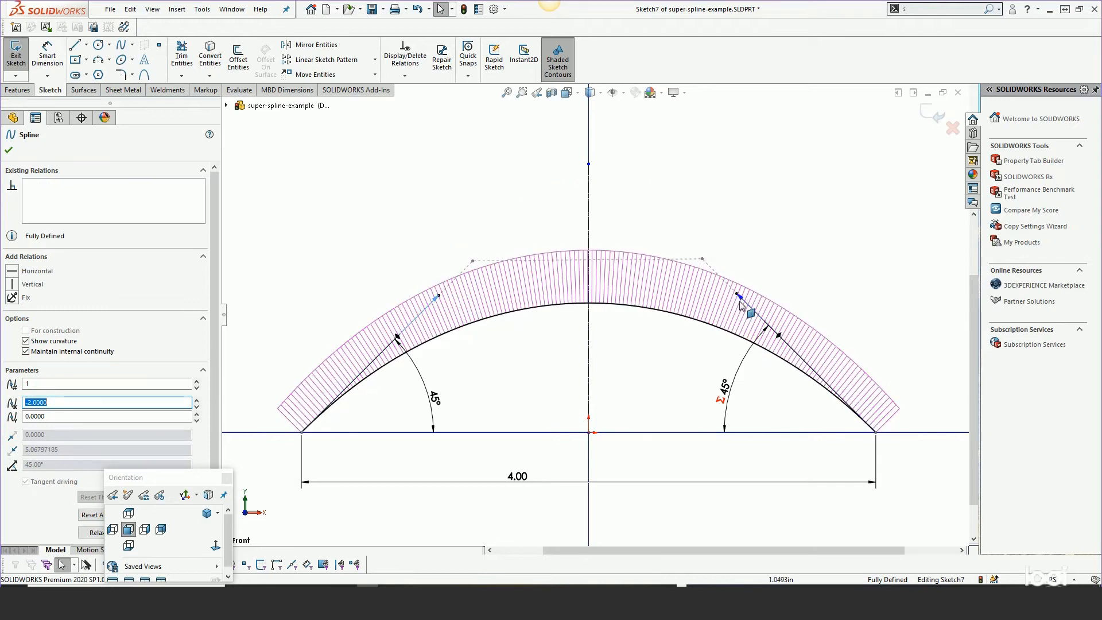
drag(740, 298, 751, 310)
click(437, 208)
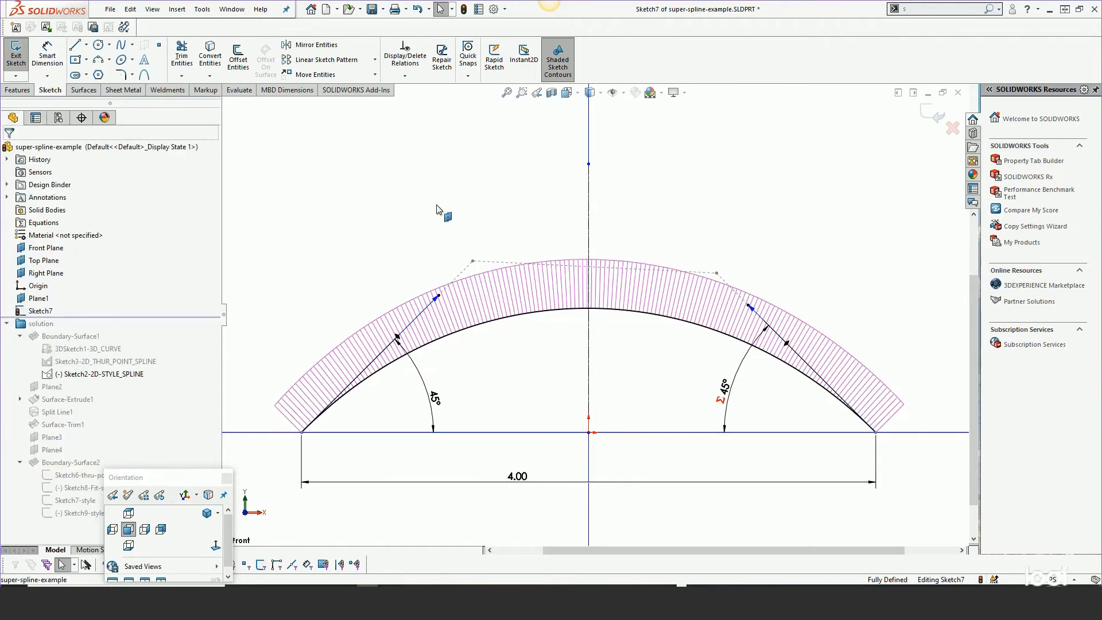
Dimension the left tangent handle's weight and set it to 5 in
right_click(444, 205)
click(540, 187)
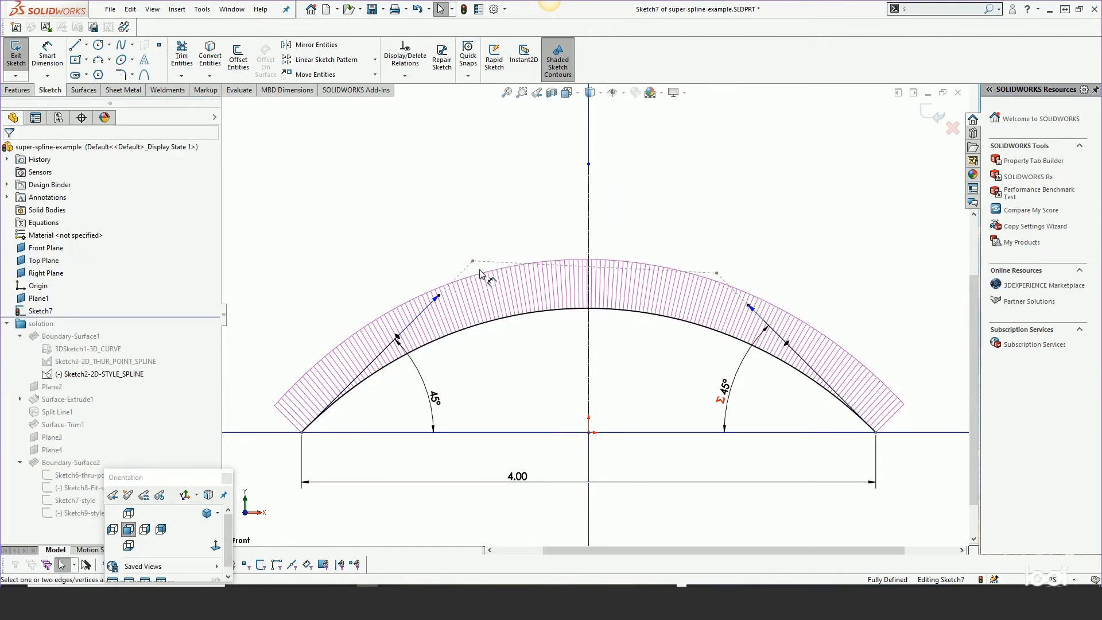
click(438, 296)
click(422, 242)
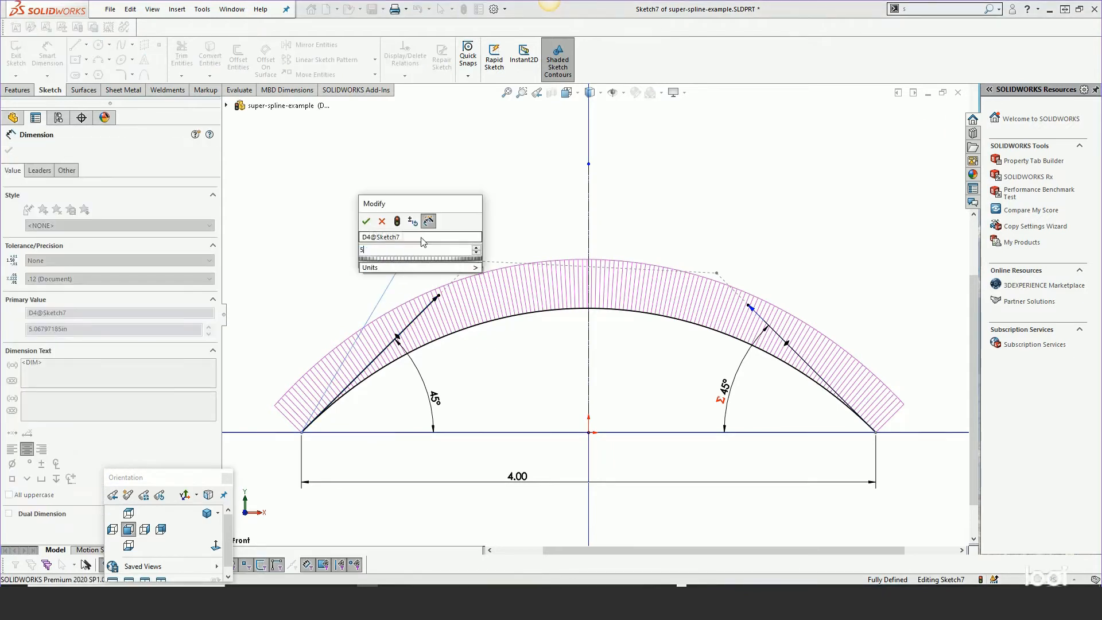
key(Return)
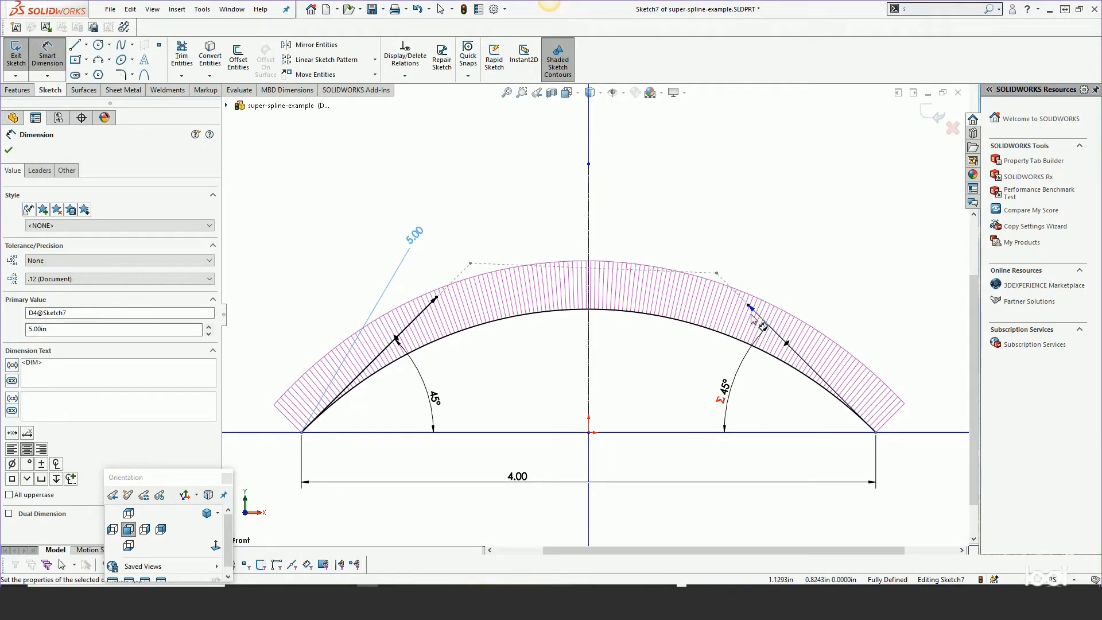
Dimension the right tangent handle's weight, set it to 5 in, and leave the dimension command
click(749, 307)
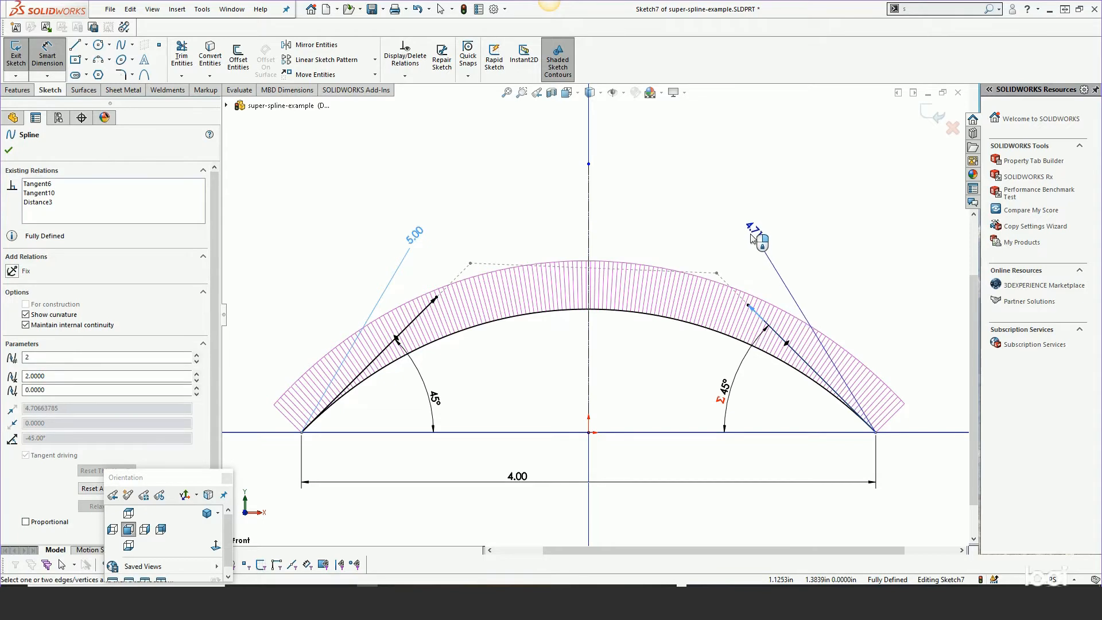
click(752, 236)
text(5)
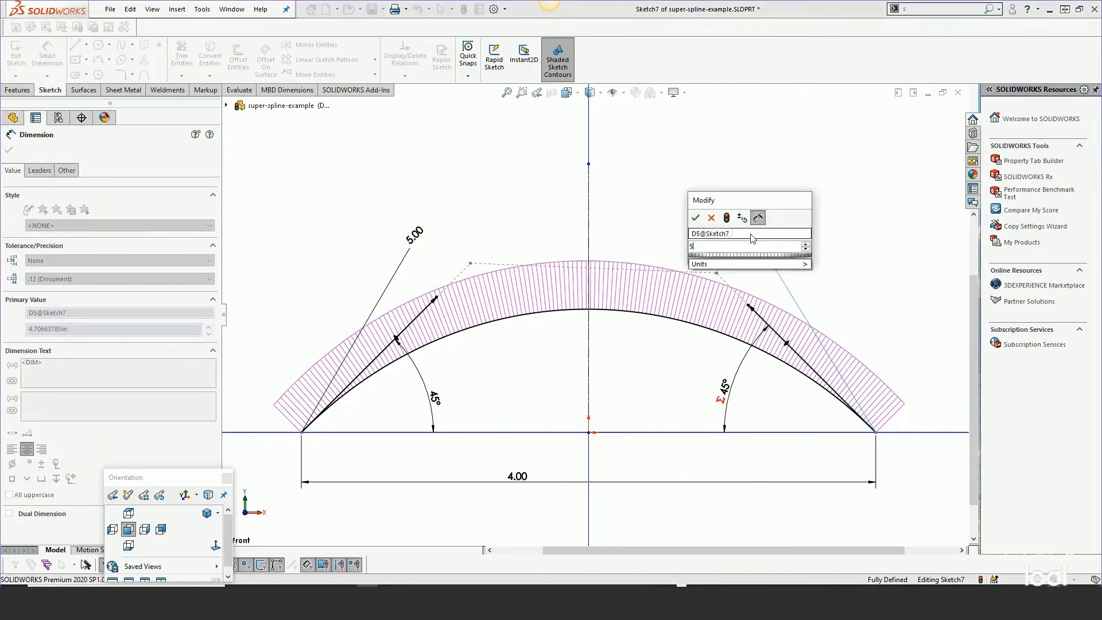
key(Return)
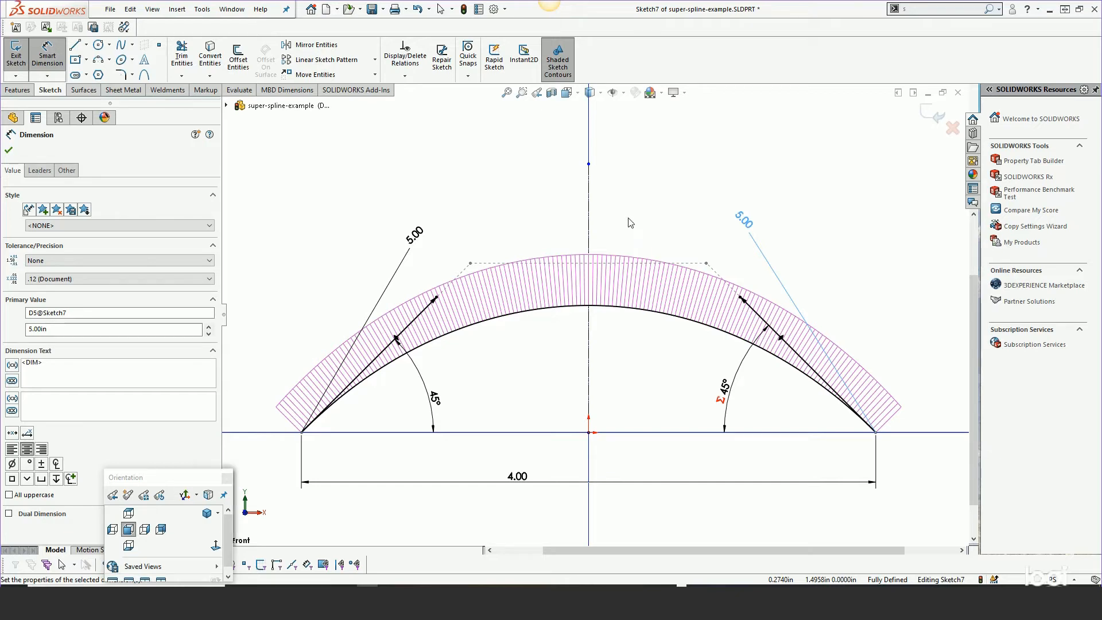
right_click(629, 219)
click(645, 251)
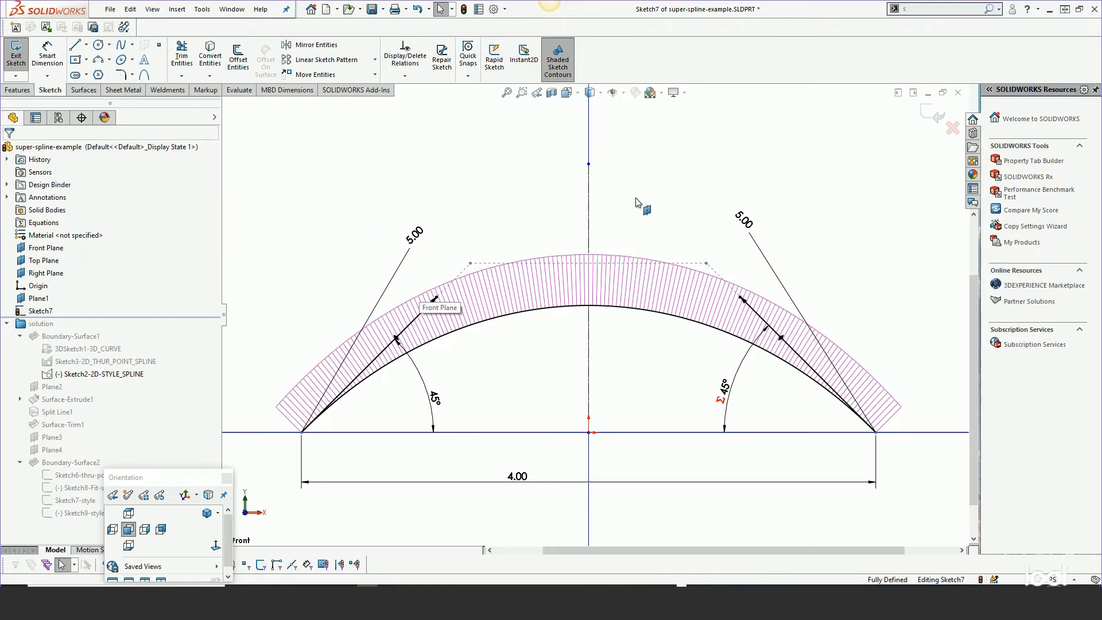
Exit the finished arch sketch, switch to the isometric view, and select Plane1 behind it
click(935, 118)
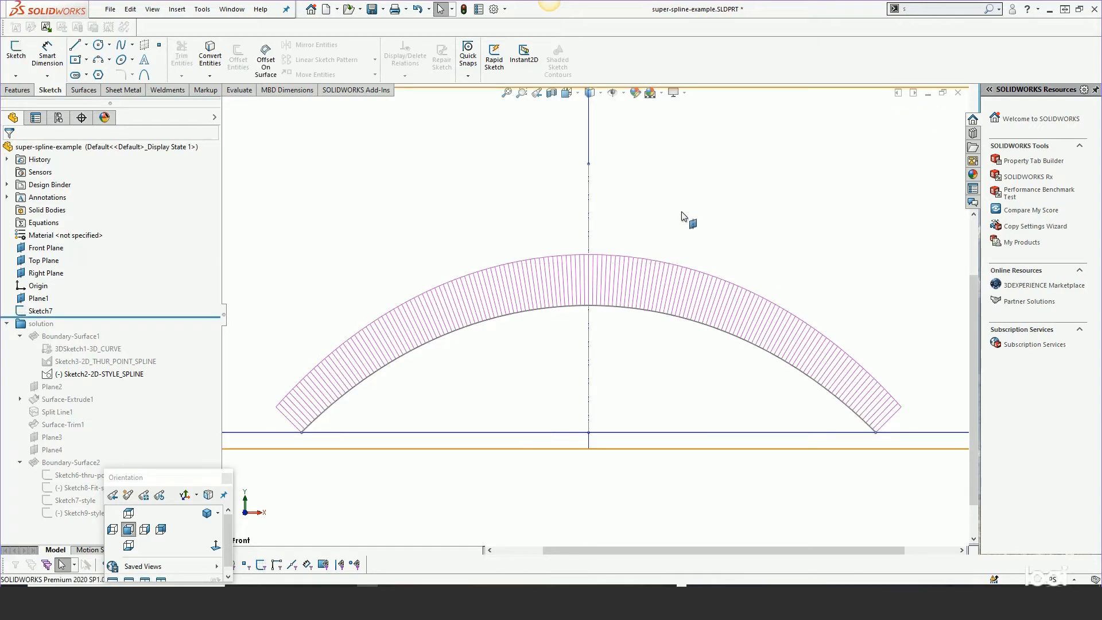
key(ctrl+7)
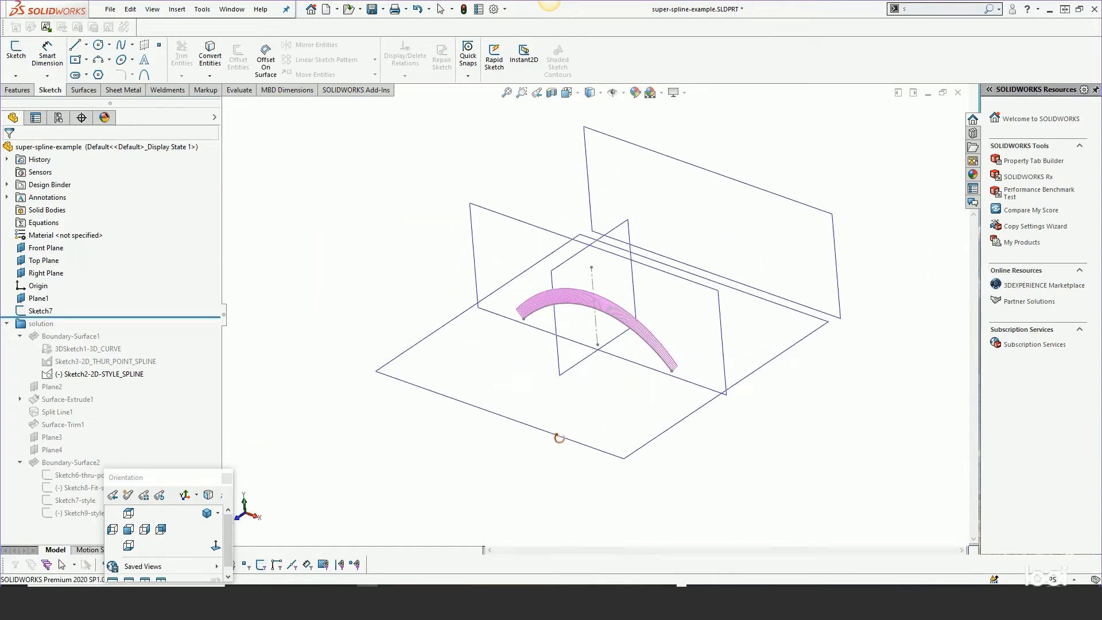
click(729, 181)
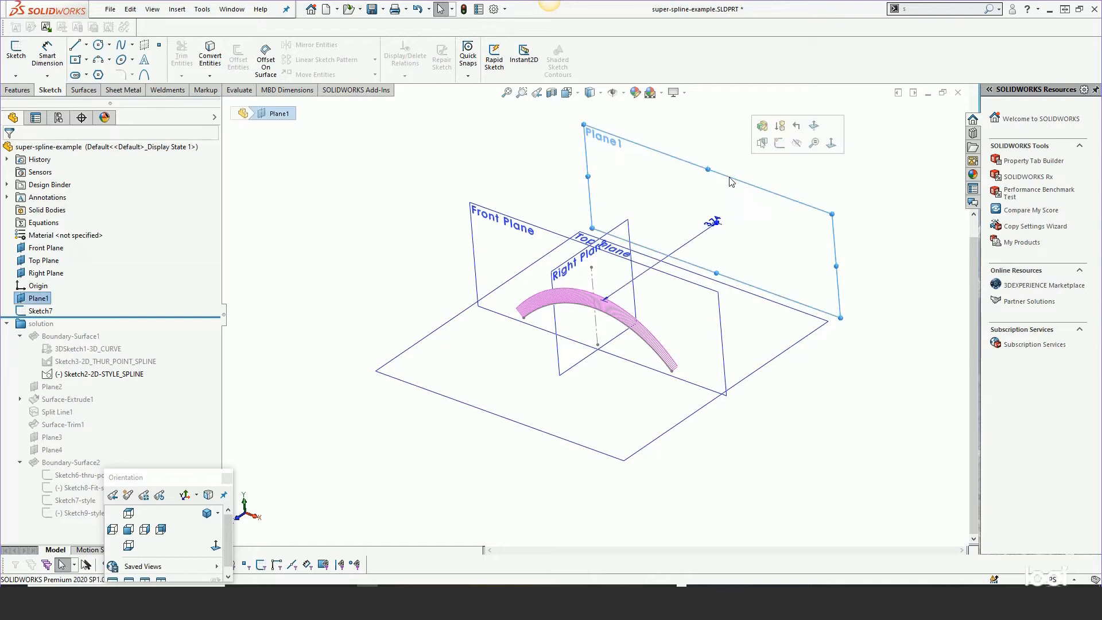
Start a sketch on Plane1, convert the Front Plane arch spline into it, and exit the sketch
click(781, 145)
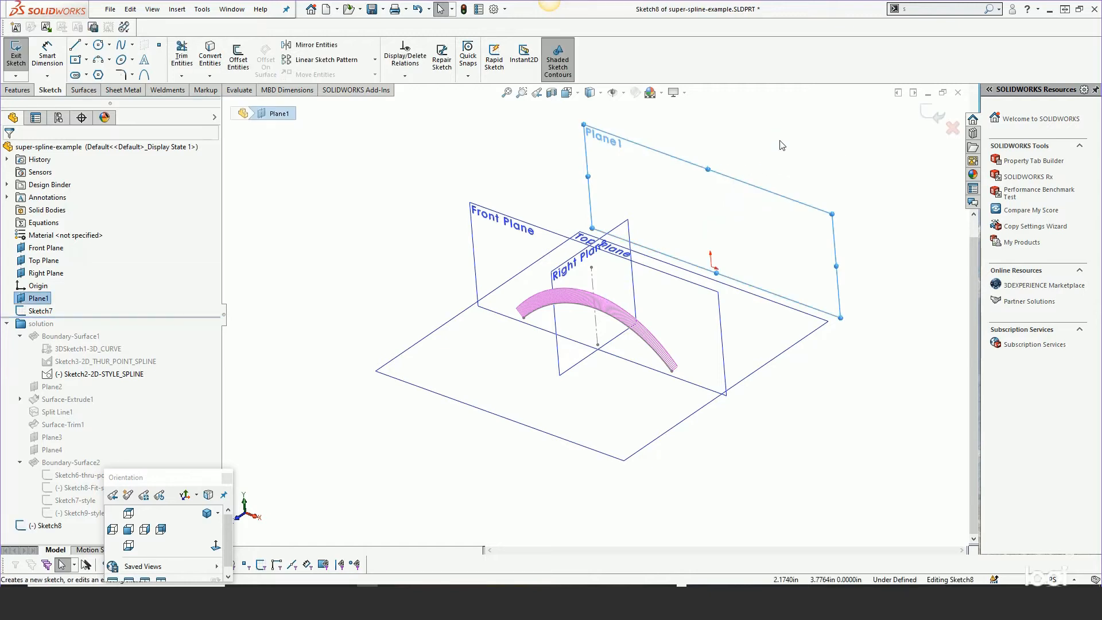
click(211, 51)
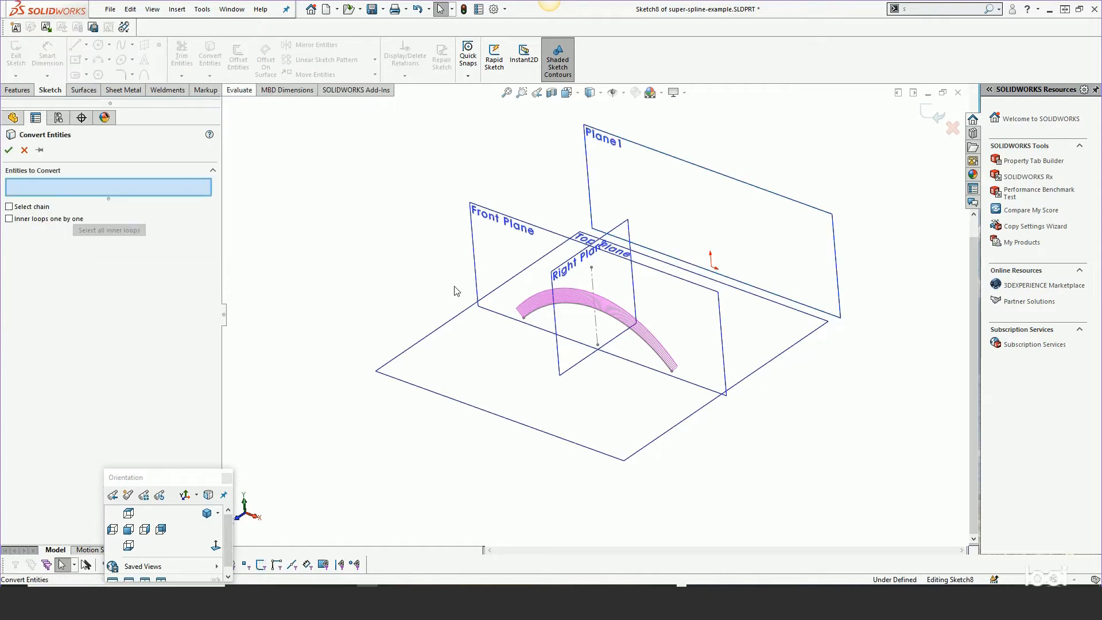
click(562, 309)
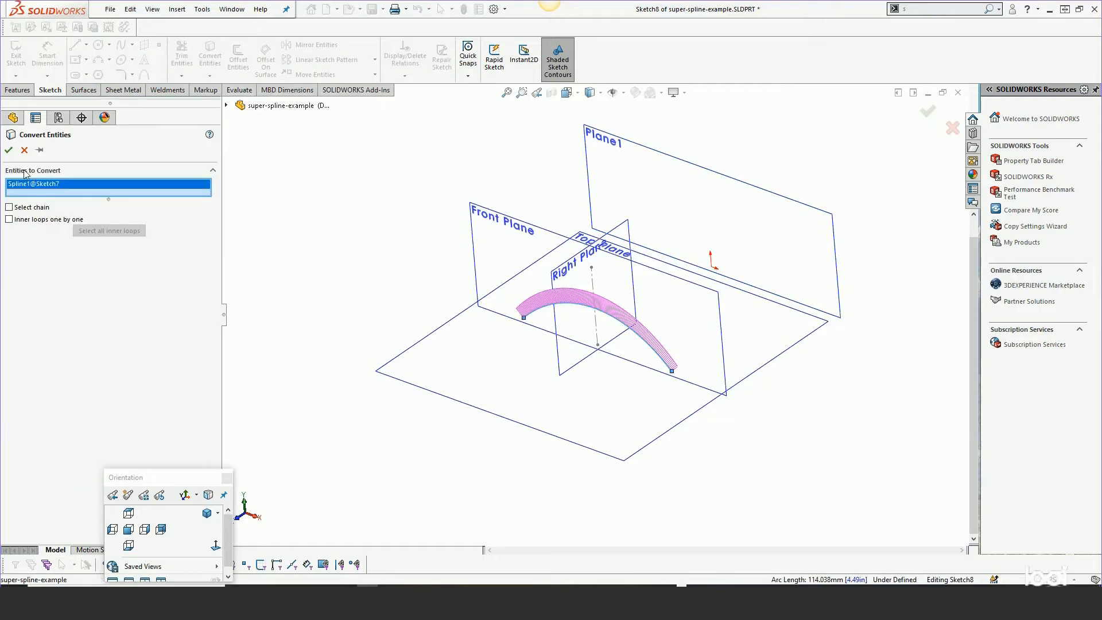
click(9, 150)
scroll(771, 296, down, 3)
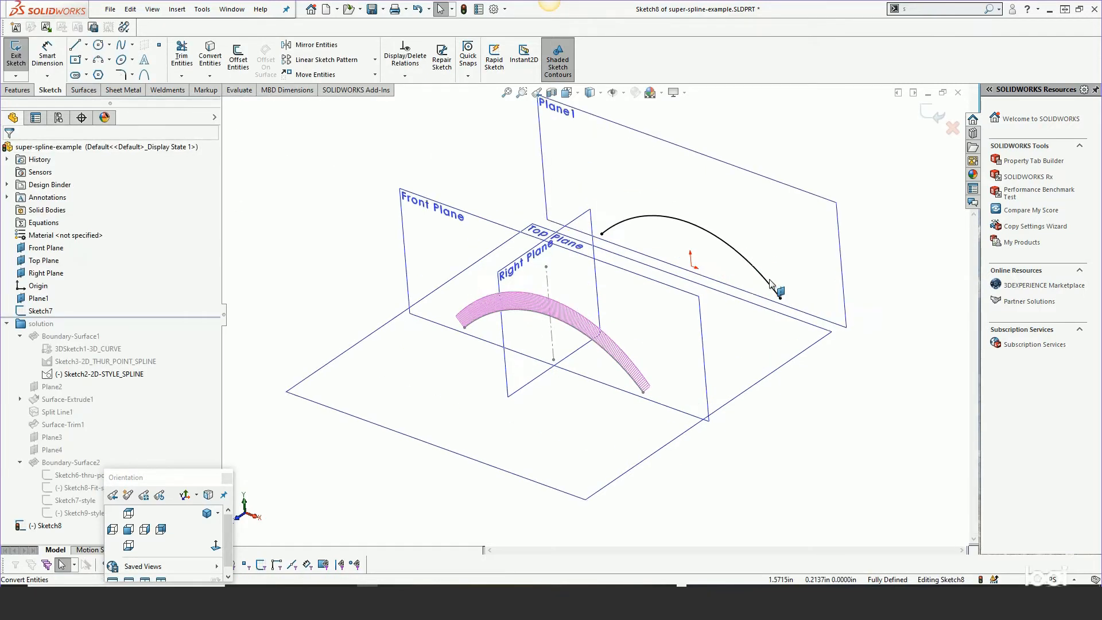
mouse_move(751, 313)
middle_down()
mouse_move(752, 283)
mouse_move(745, 307)
middle_up()
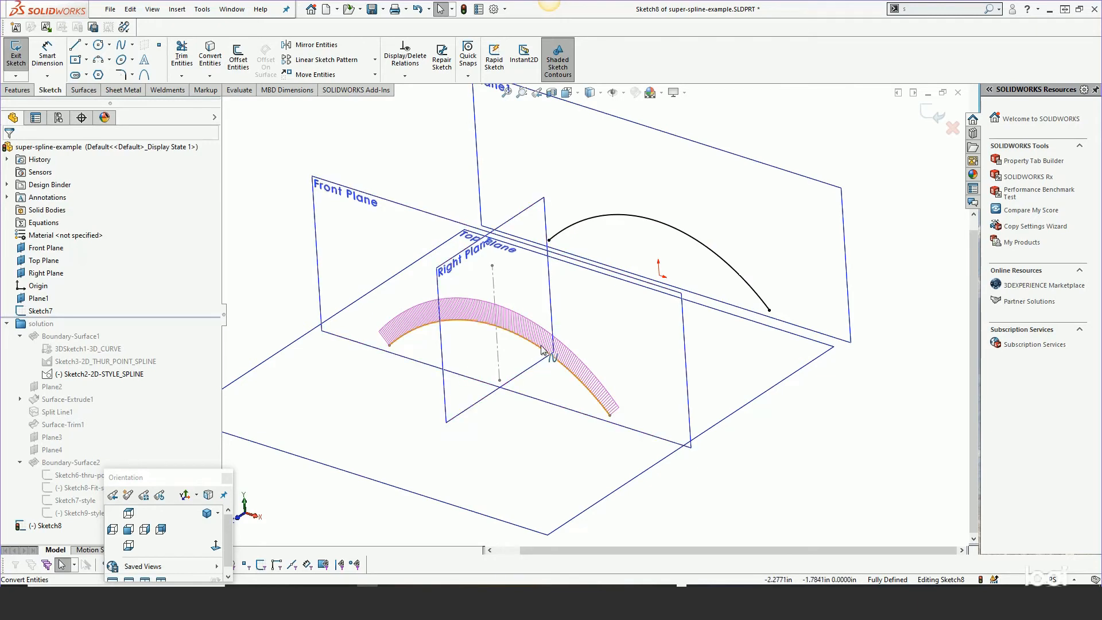
click(932, 115)
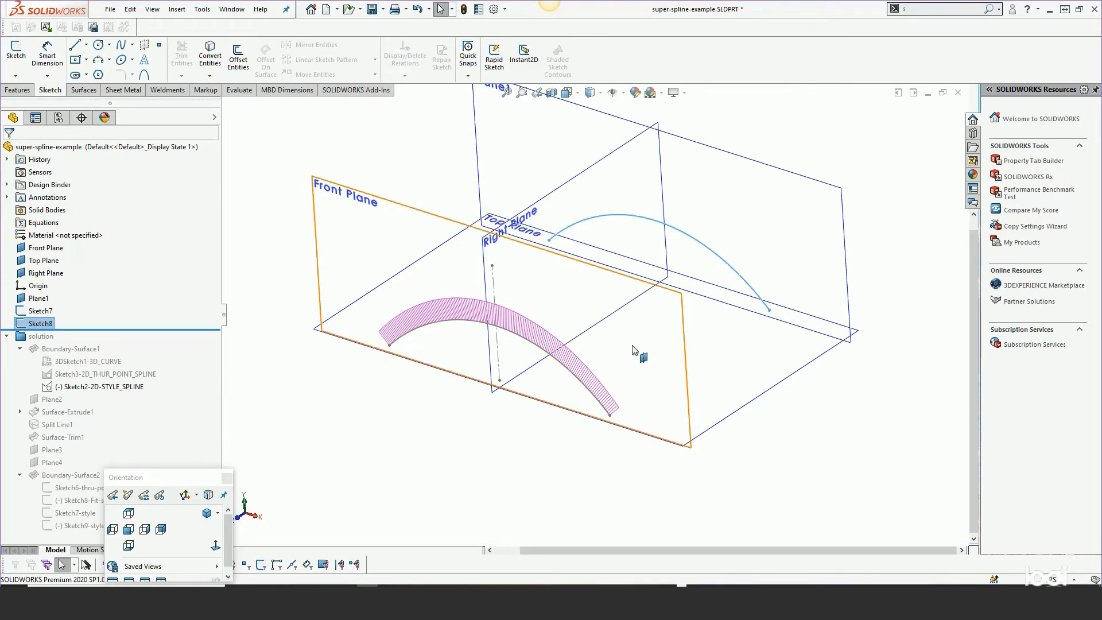
Start a new 3D sketch for the side curve that connects the two arches
mouse_move(632, 410)
middle_down()
mouse_move(635, 344)
mouse_move(637, 405)
mouse_move(625, 401)
mouse_move(639, 433)
mouse_move(608, 397)
middle_up()
click(17, 76)
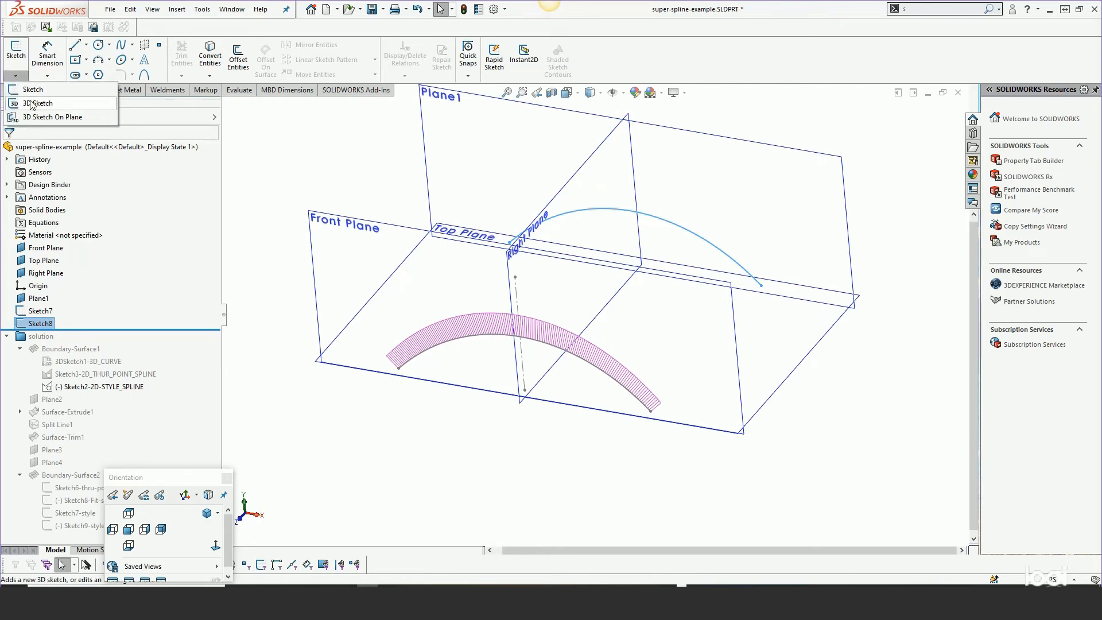
click(32, 103)
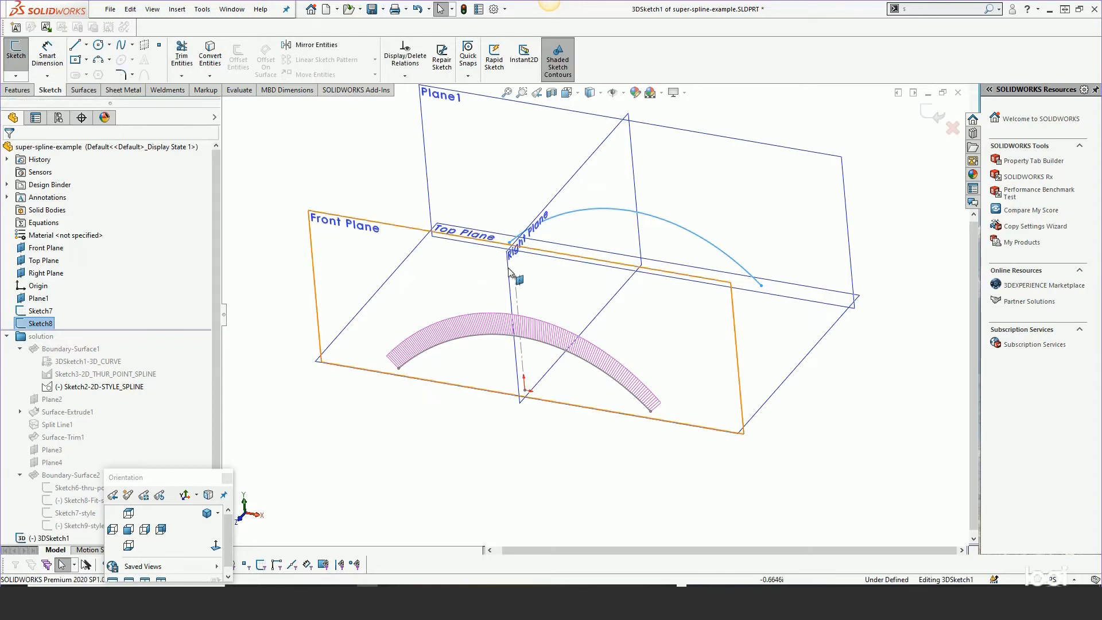
middle_drag(580, 304, 577, 279)
scroll(449, 284, down, 3)
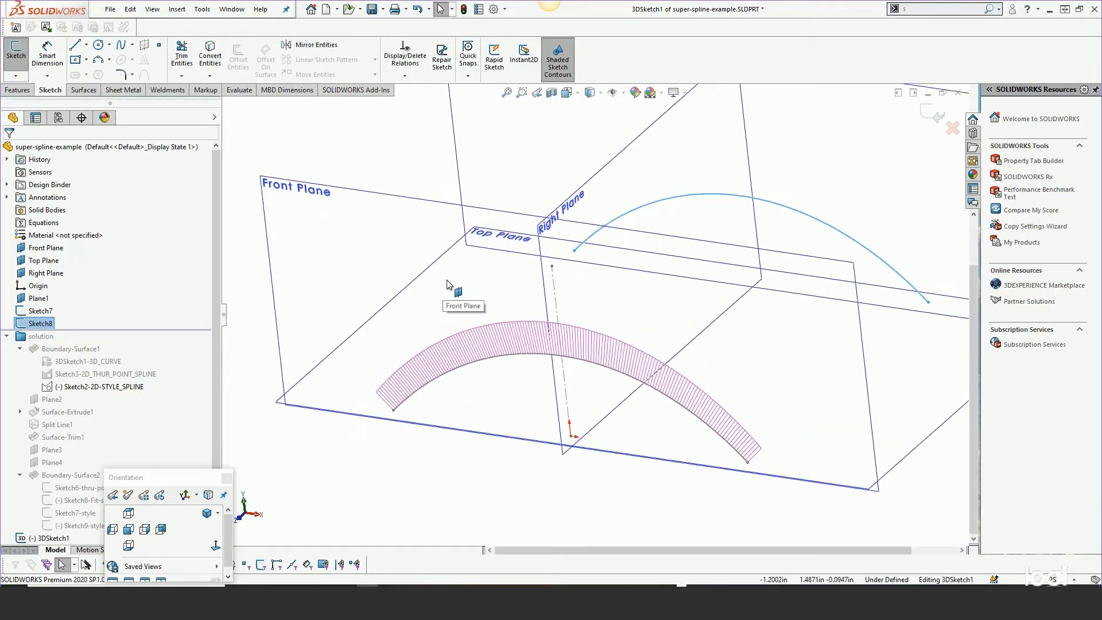
Draw a three-point spline in the YZ plane from the front arch's left endpoint to the rear arch's left endpoint
click(122, 49)
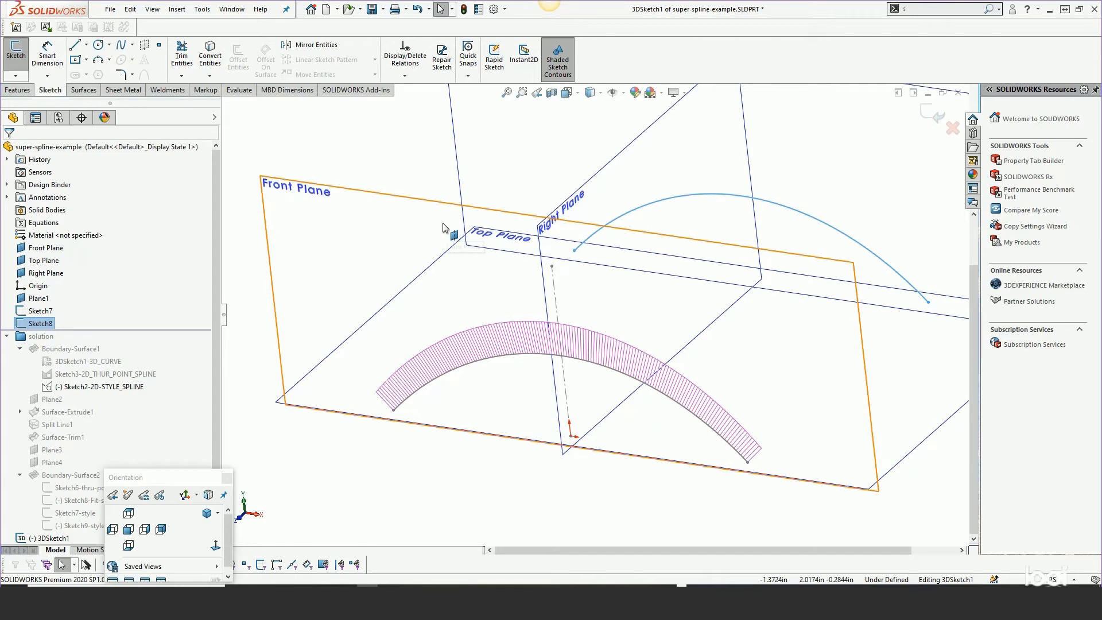
click(123, 48)
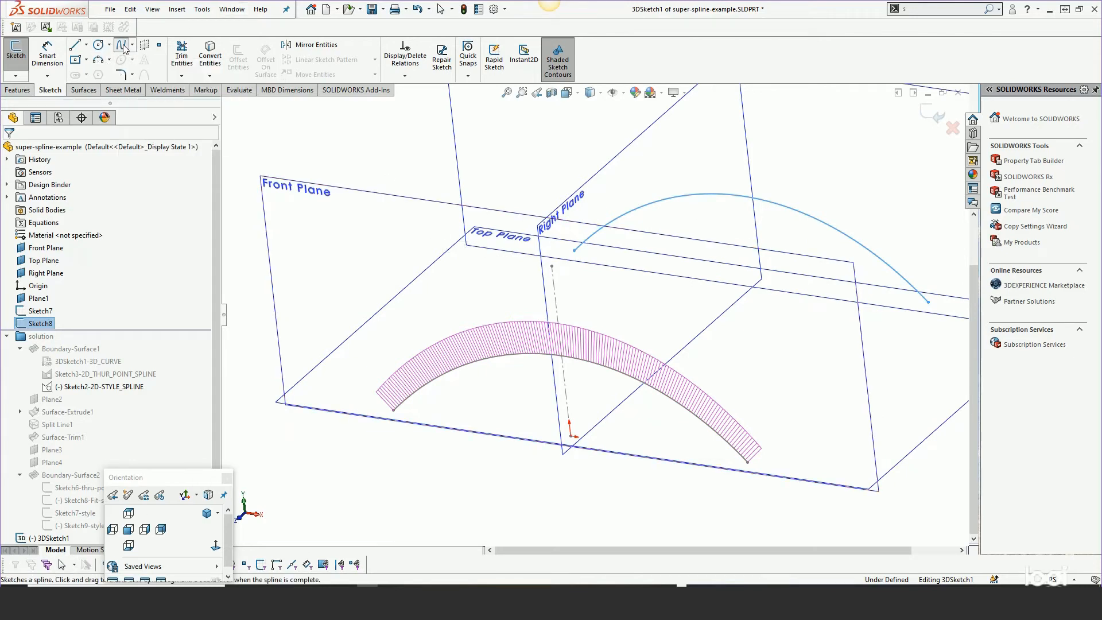
click(393, 411)
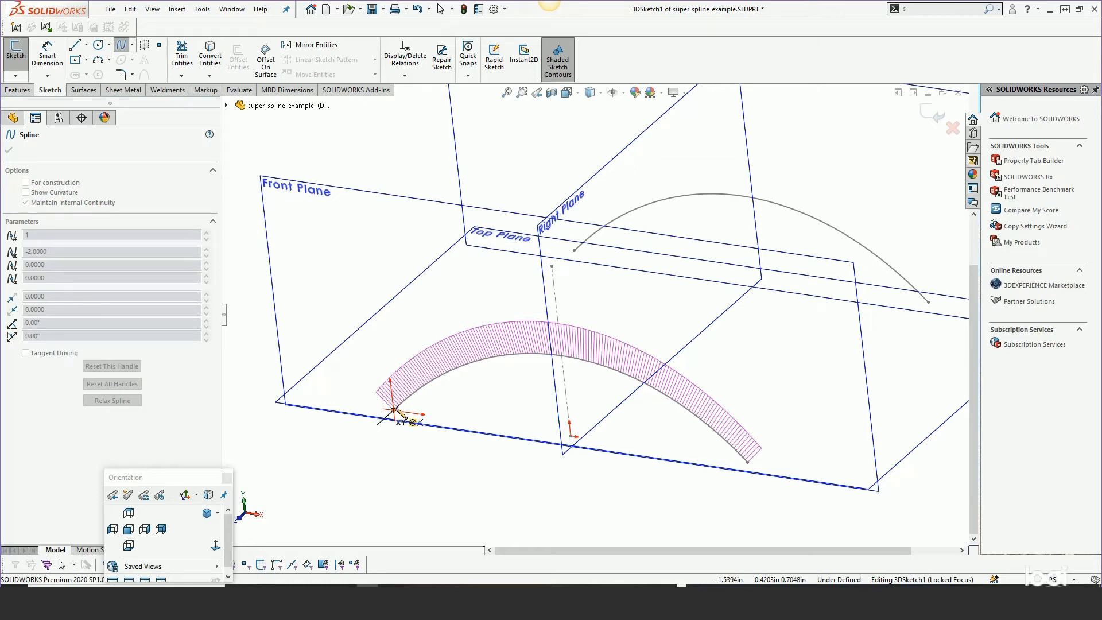
click(394, 410)
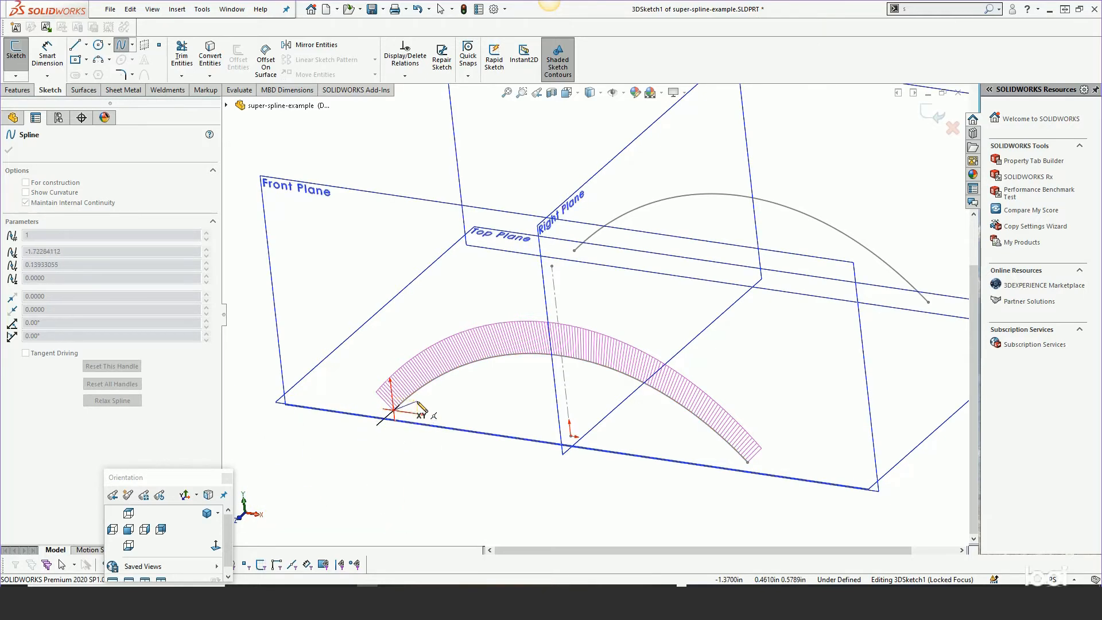
key(Tab)
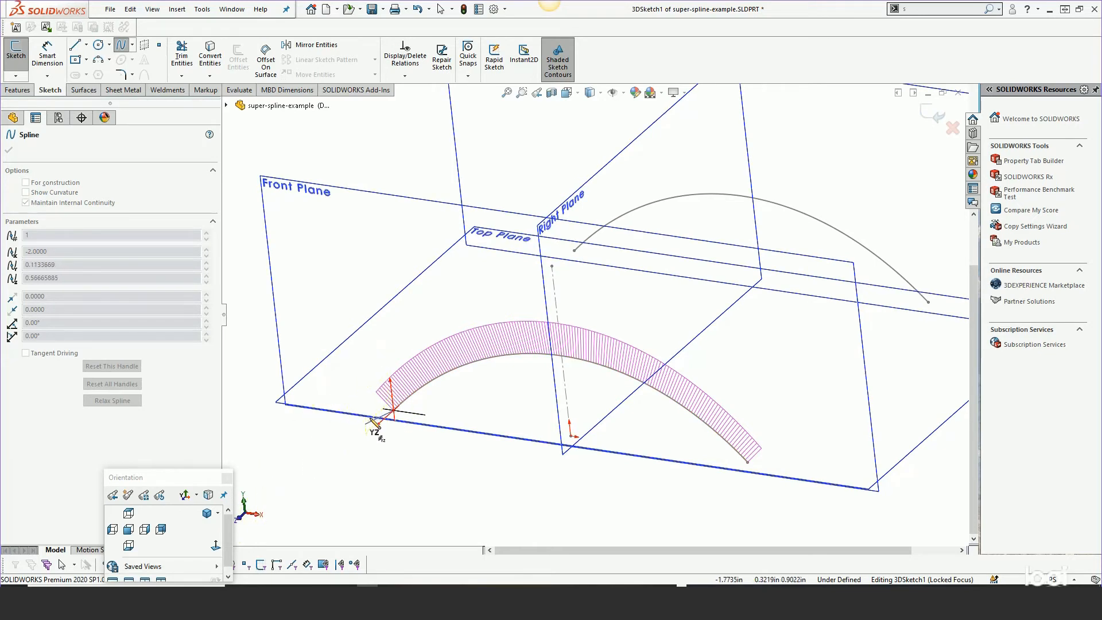
click(422, 255)
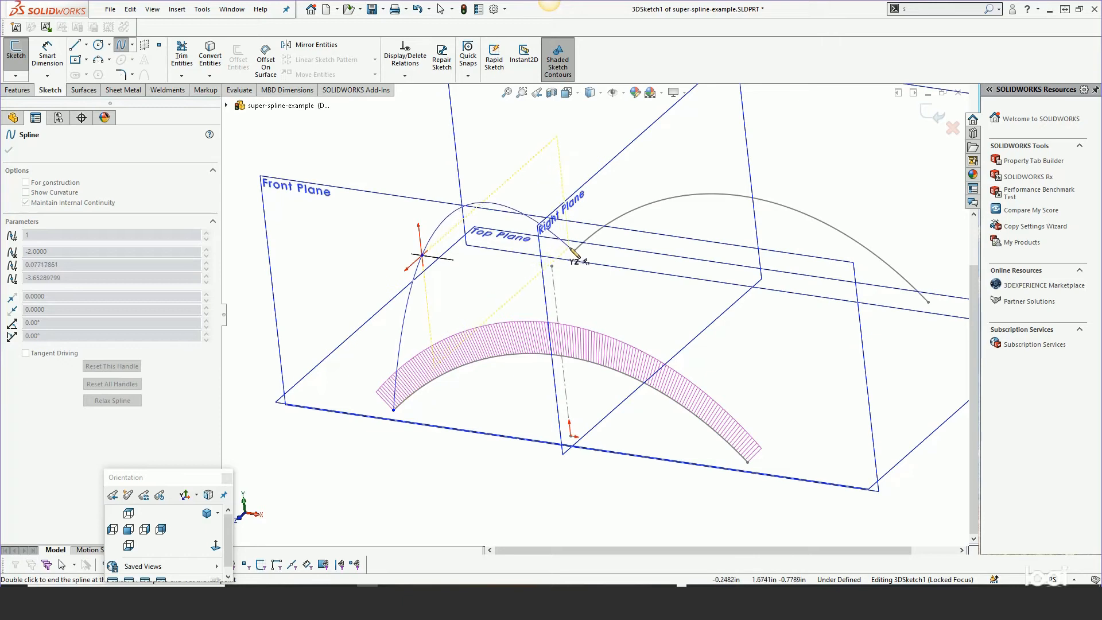
click(573, 250)
right_click(575, 252)
click(596, 260)
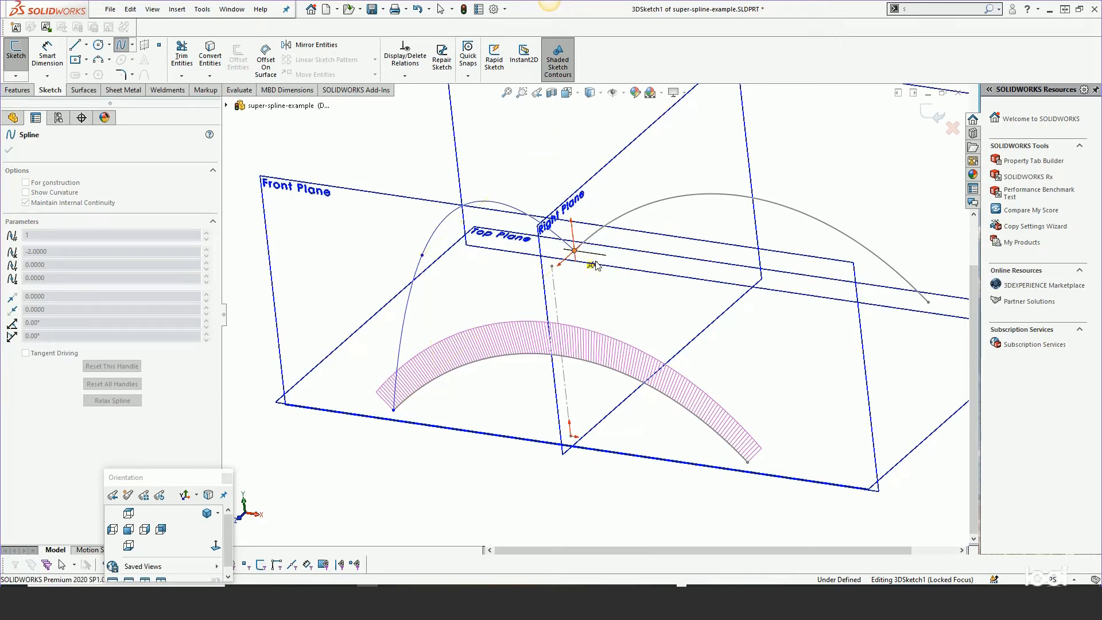
mouse_move(580, 278)
middle_down()
mouse_move(605, 271)
mouse_move(575, 264)
mouse_move(575, 277)
middle_up()
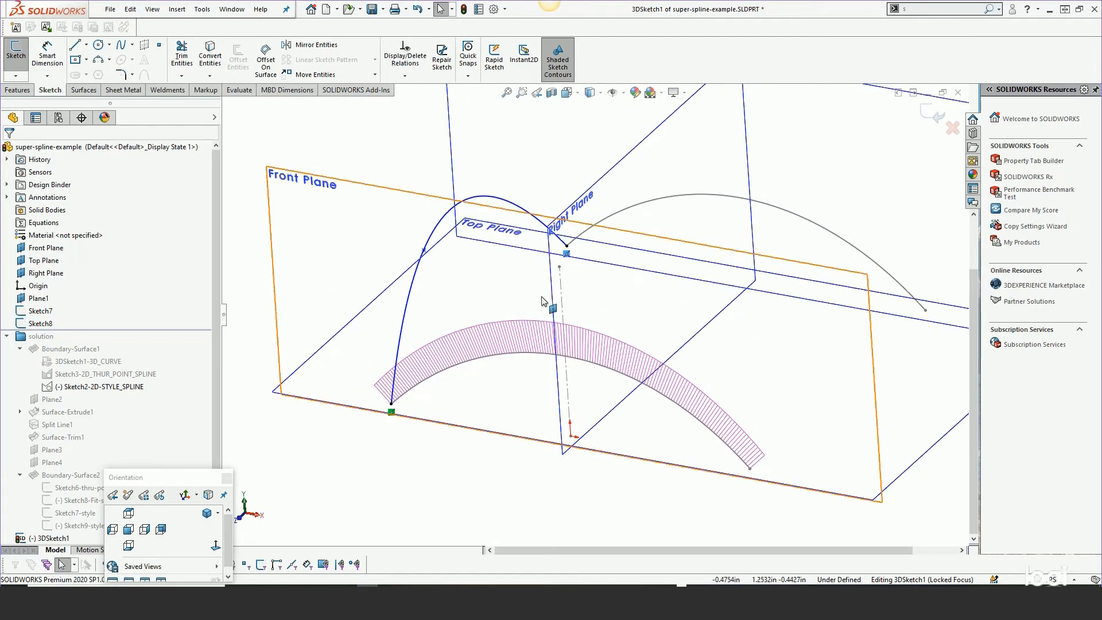
Draw a second three-point spline between the same arch endpoints, placing its middle point in the XY plane
click(121, 45)
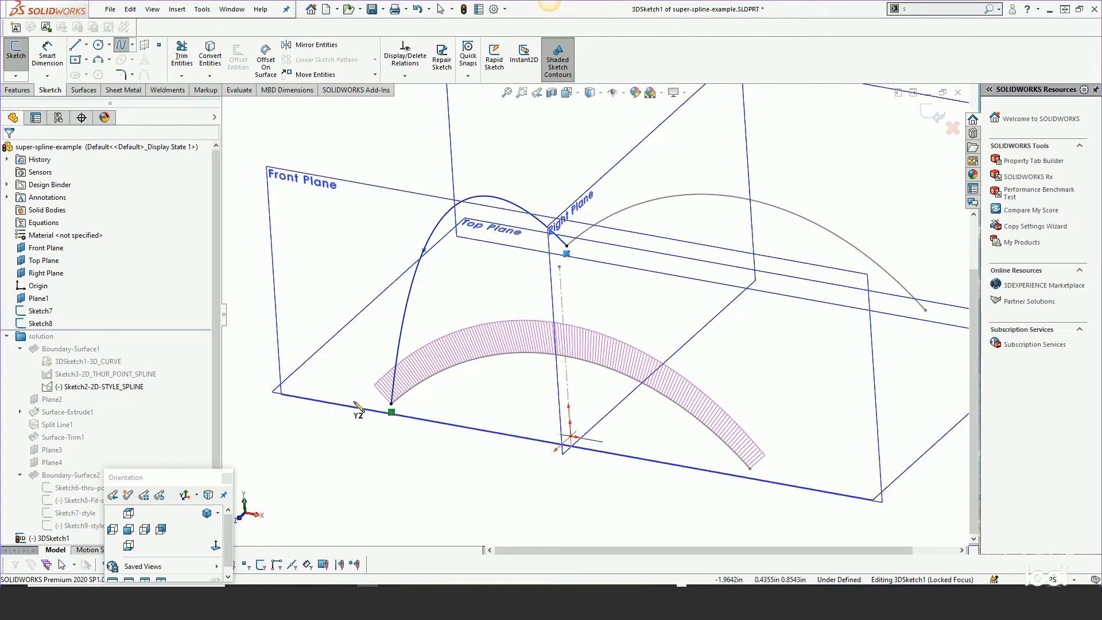
click(400, 395)
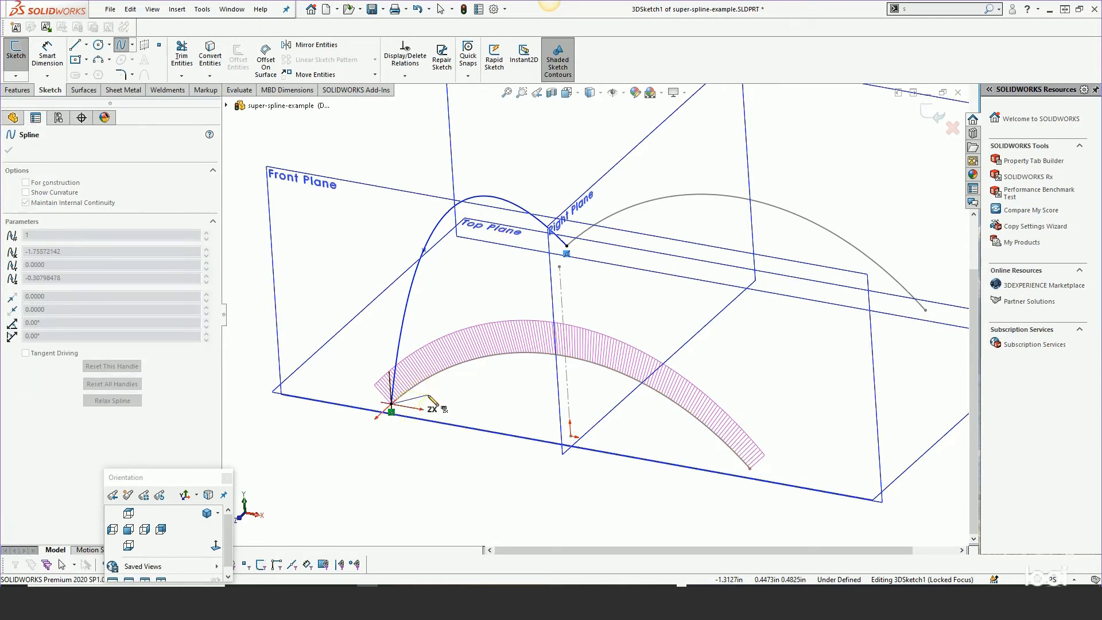
drag(437, 400, 420, 211)
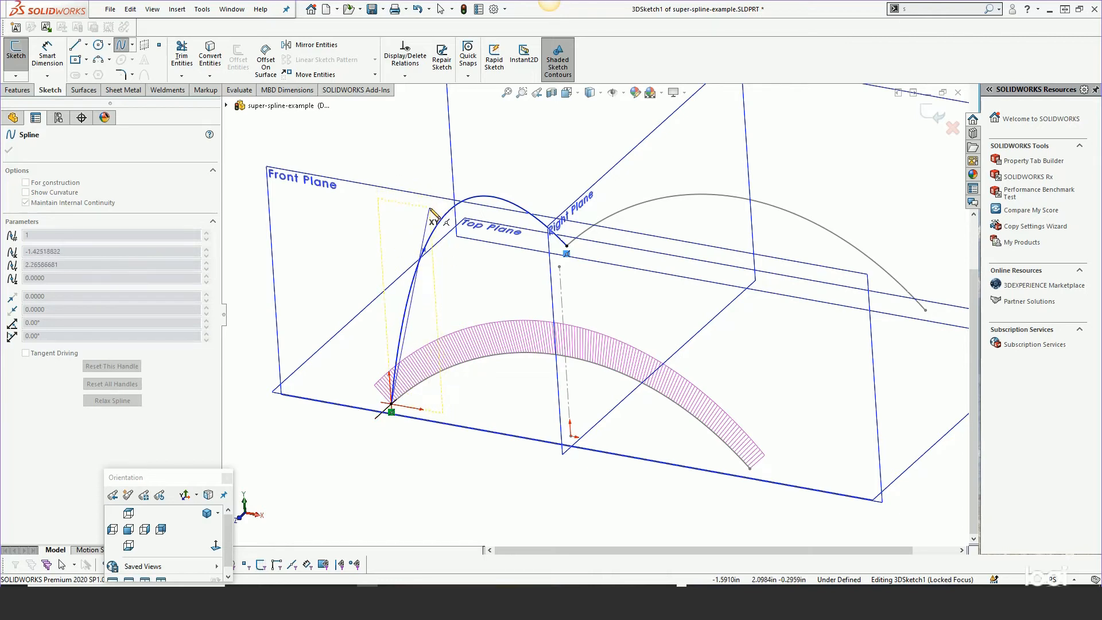
click(430, 208)
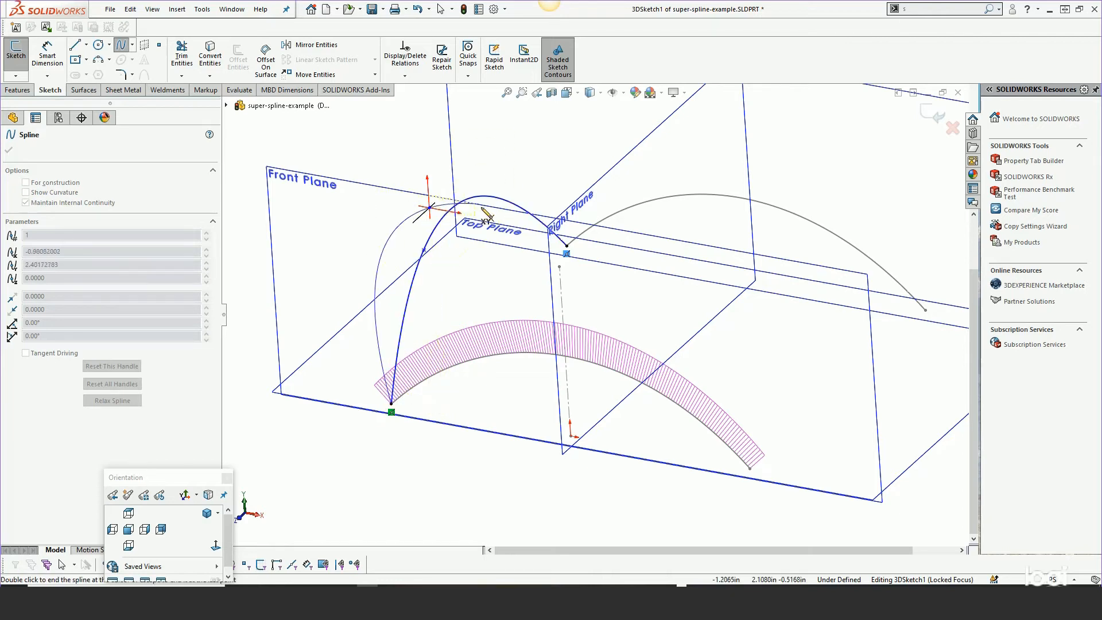
right_click(570, 252)
click(588, 253)
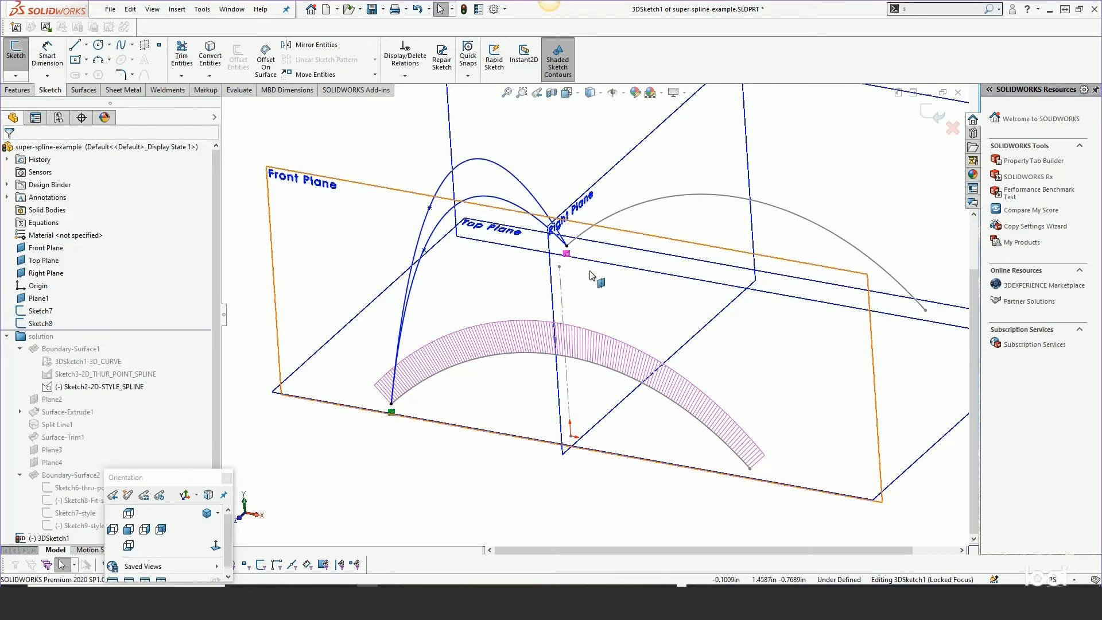
Compare the two side splines from different angles and delete the one placed in the XY plane
middle_drag(574, 264, 665, 327)
key(Escape)
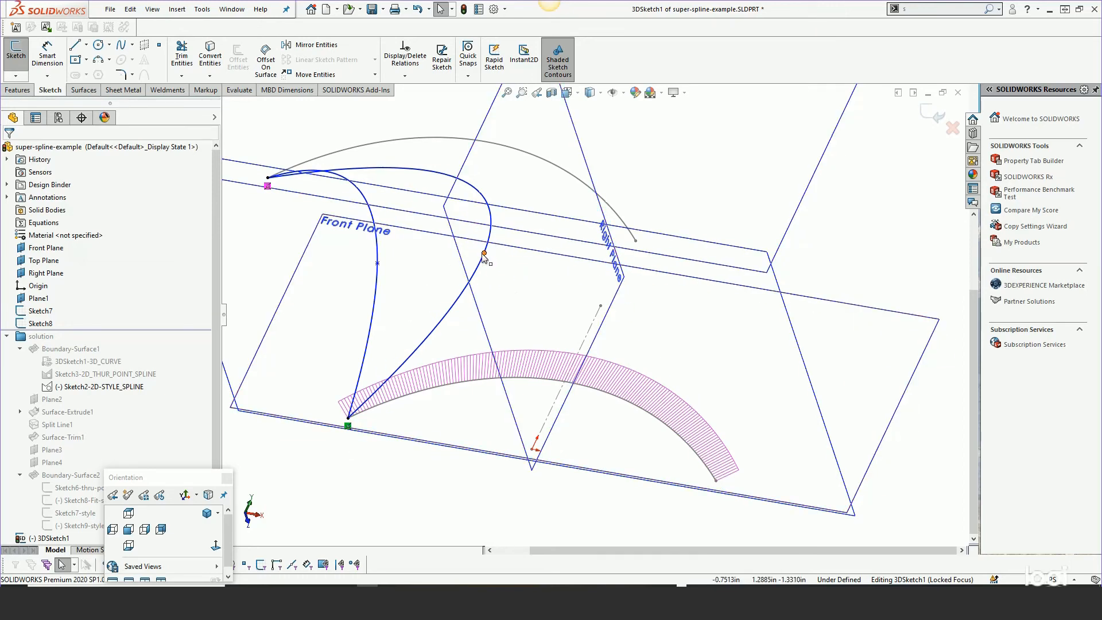
middle_drag(524, 308, 456, 252)
click(378, 247)
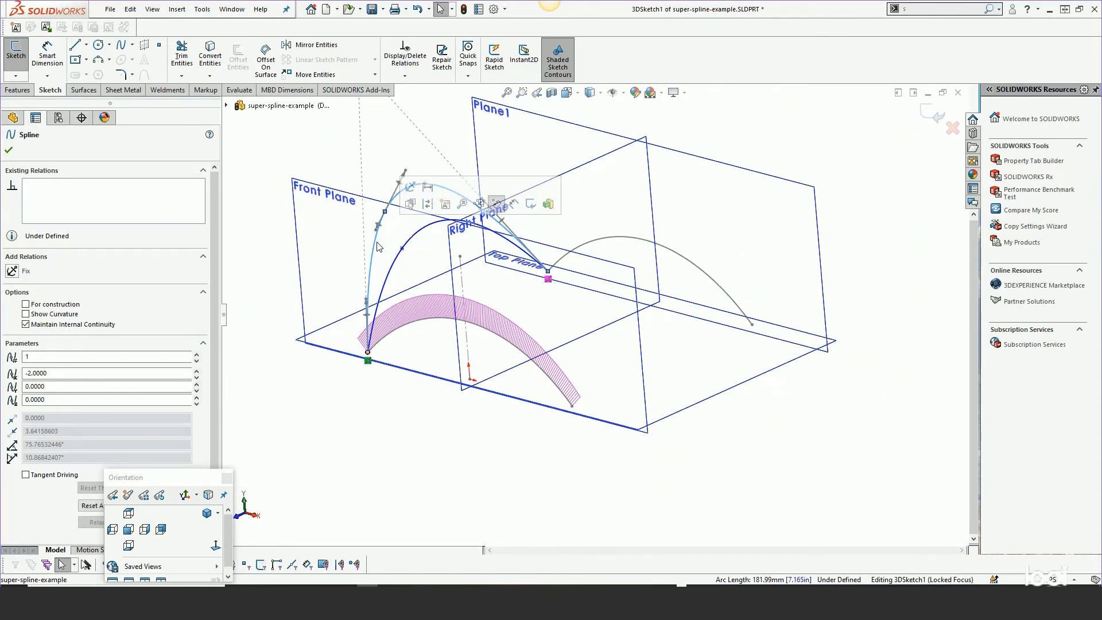
key(Escape)
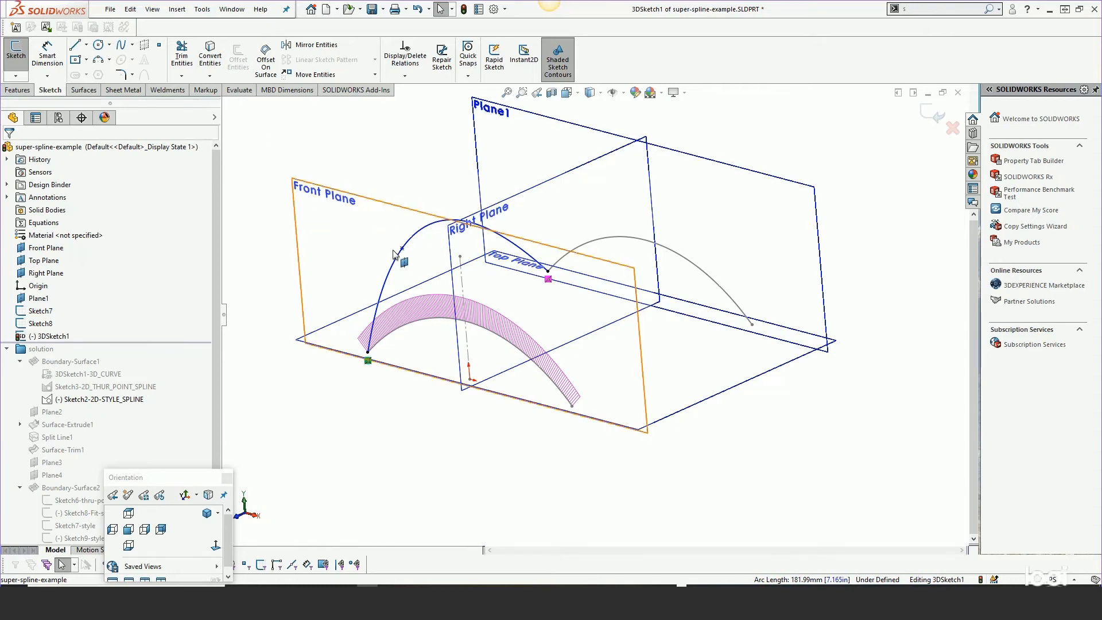
Select the remaining side spline's middle point and show the sketcher triad on it
scroll(381, 346, down, 4)
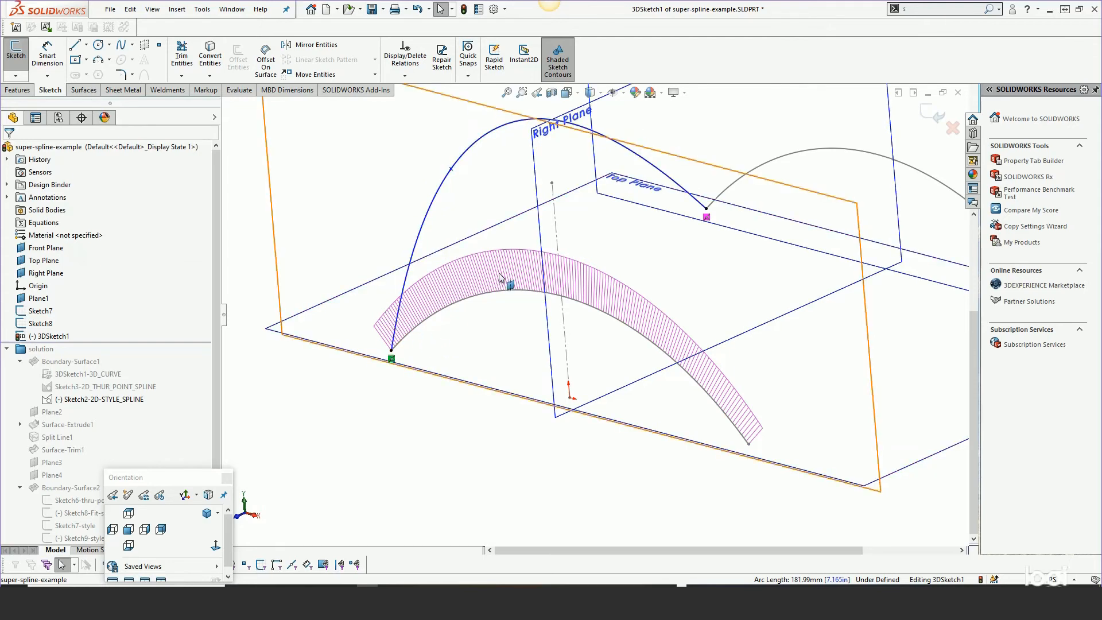
ctrl+middle_drag(647, 190, 635, 217)
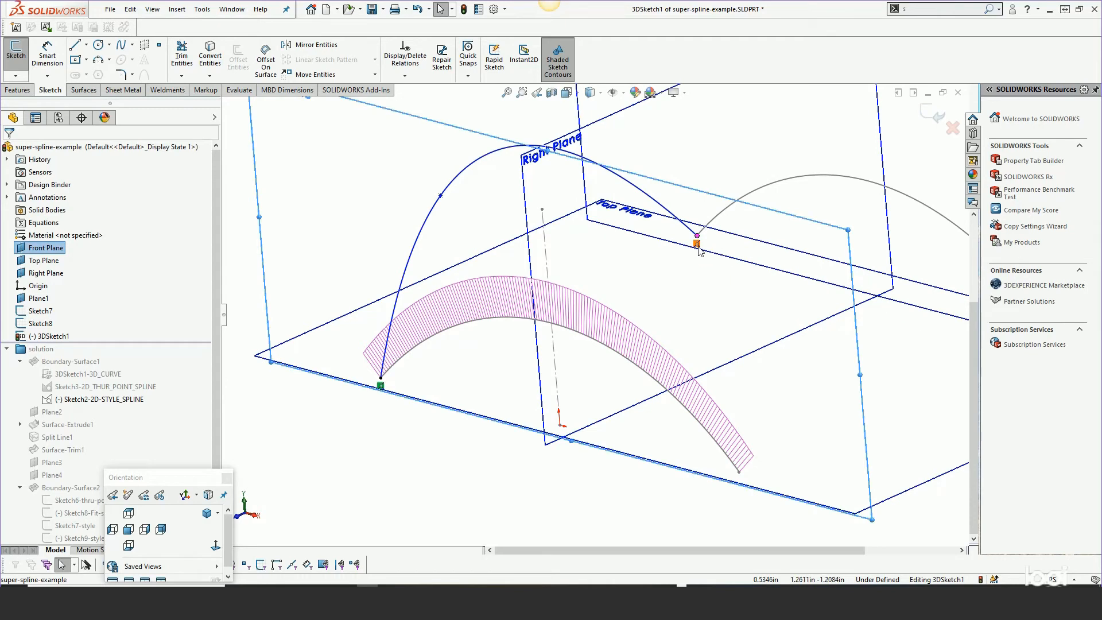
click(650, 286)
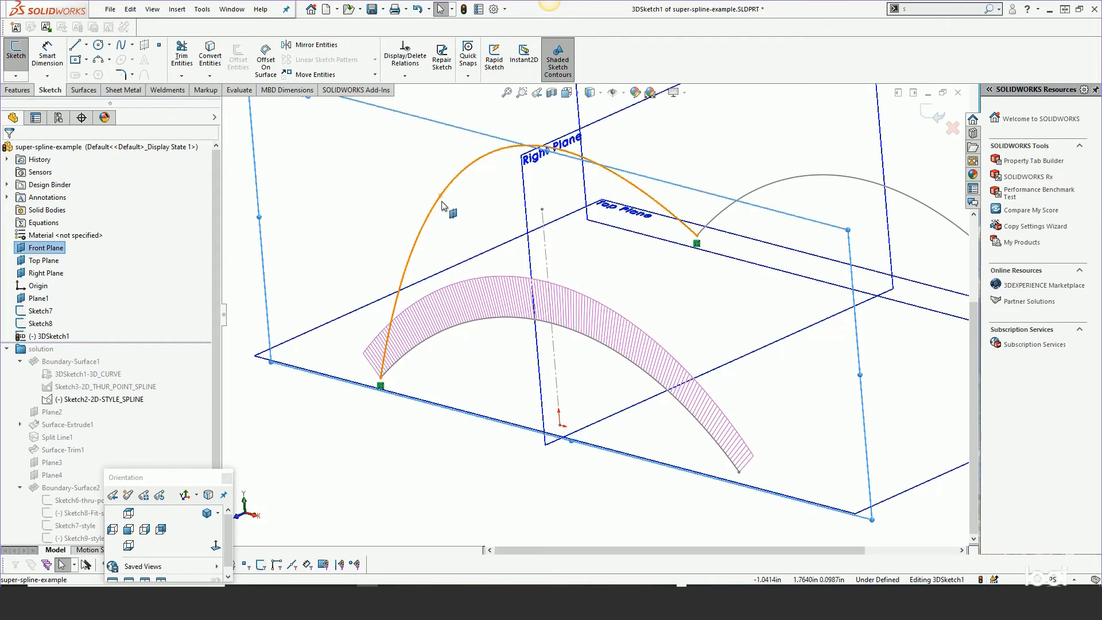
click(442, 198)
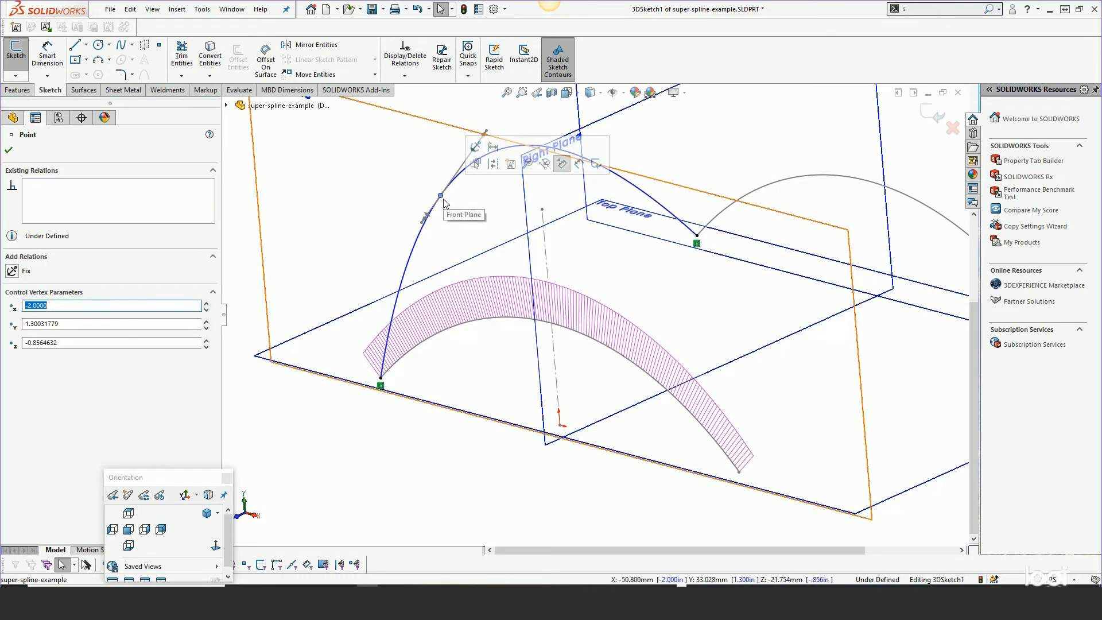
click(478, 218)
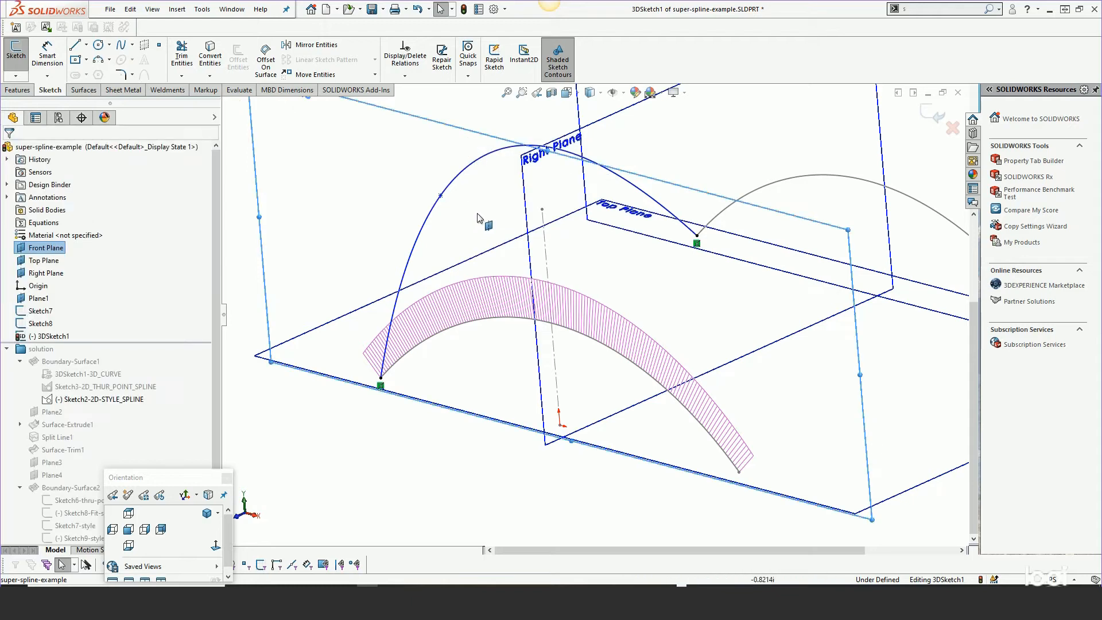
click(442, 197)
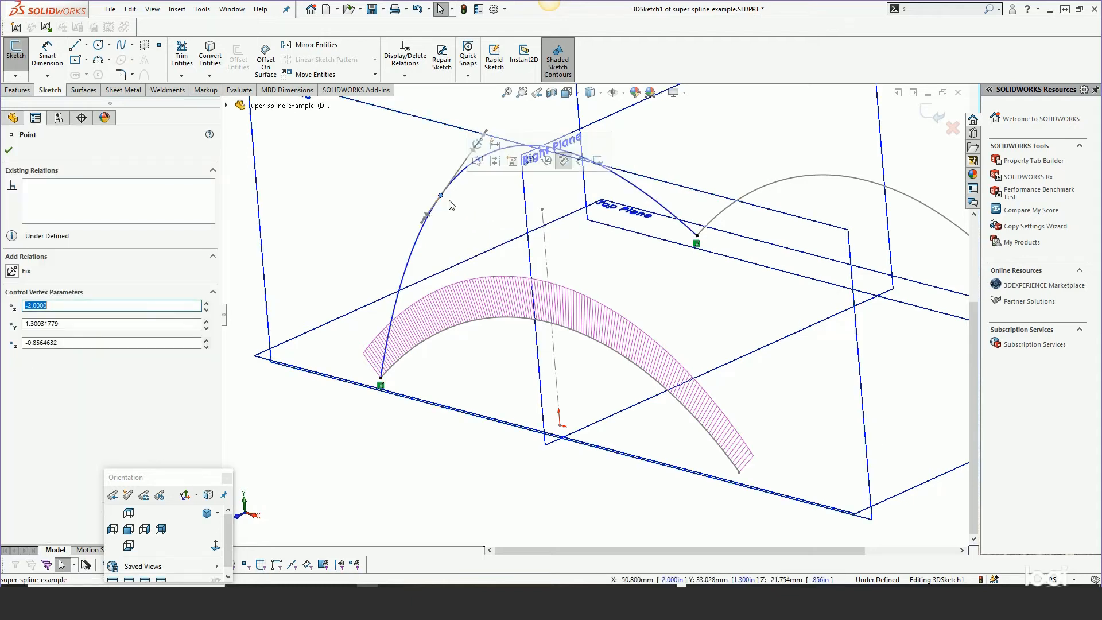
mouse_move(452, 205)
middle_down()
mouse_move(485, 237)
mouse_move(492, 211)
mouse_move(525, 229)
middle_up()
scroll(610, 226, down, 3)
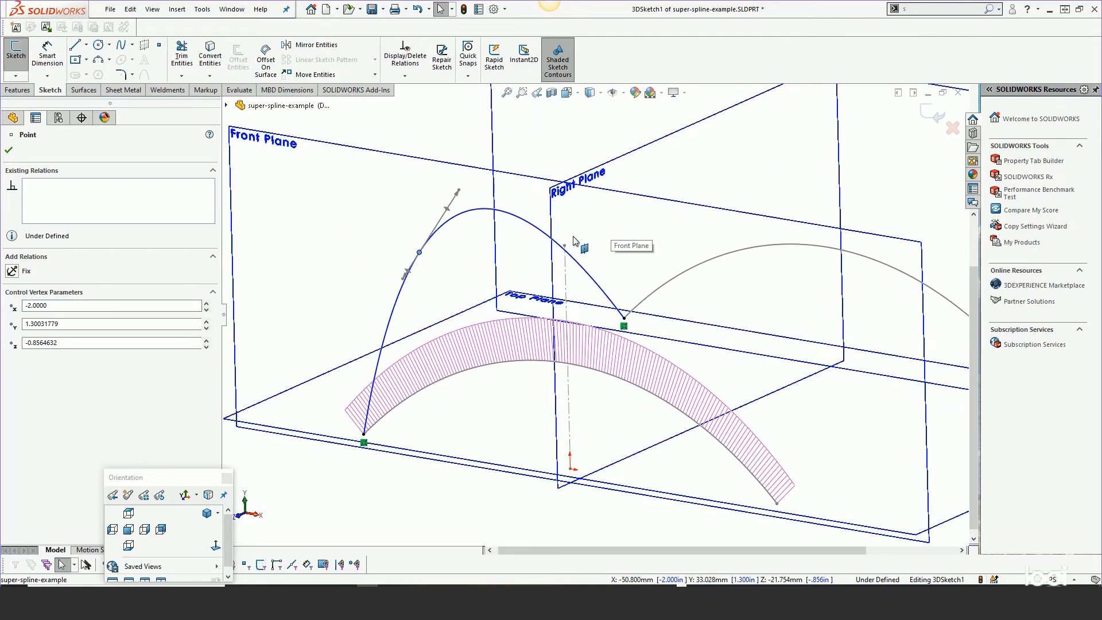
right_click(419, 252)
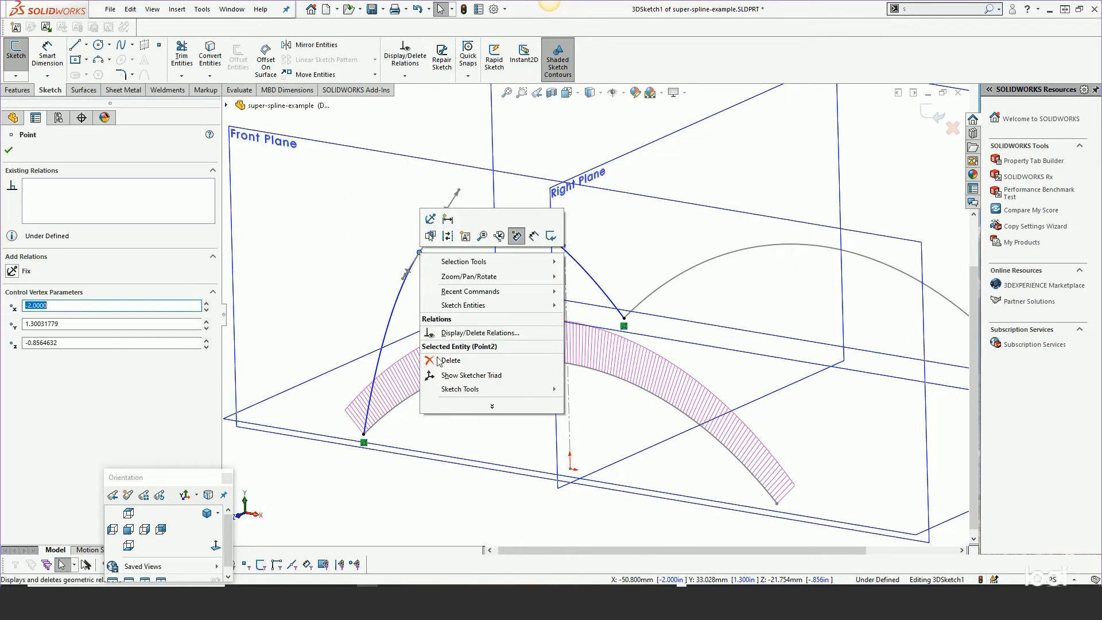
click(474, 375)
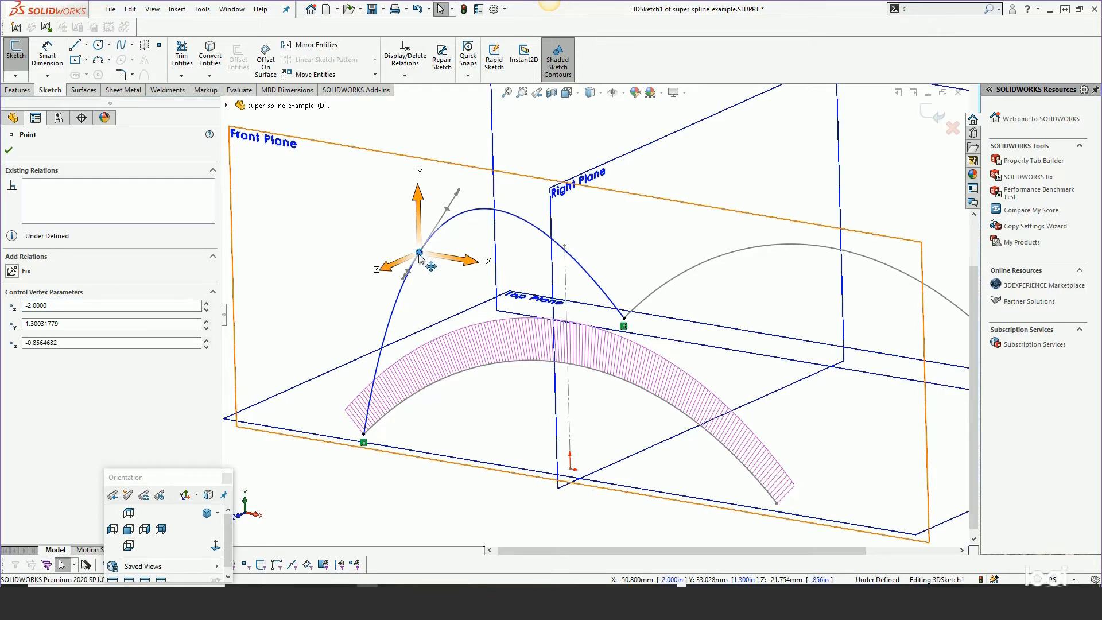
Use the triad to lower the side spline's middle point along Y and shift it toward the rear arch along Z
drag(420, 204, 427, 264)
middle_drag(428, 264, 574, 230)
drag(644, 166, 654, 264)
drag(628, 313, 654, 302)
middle_drag(654, 302, 696, 308)
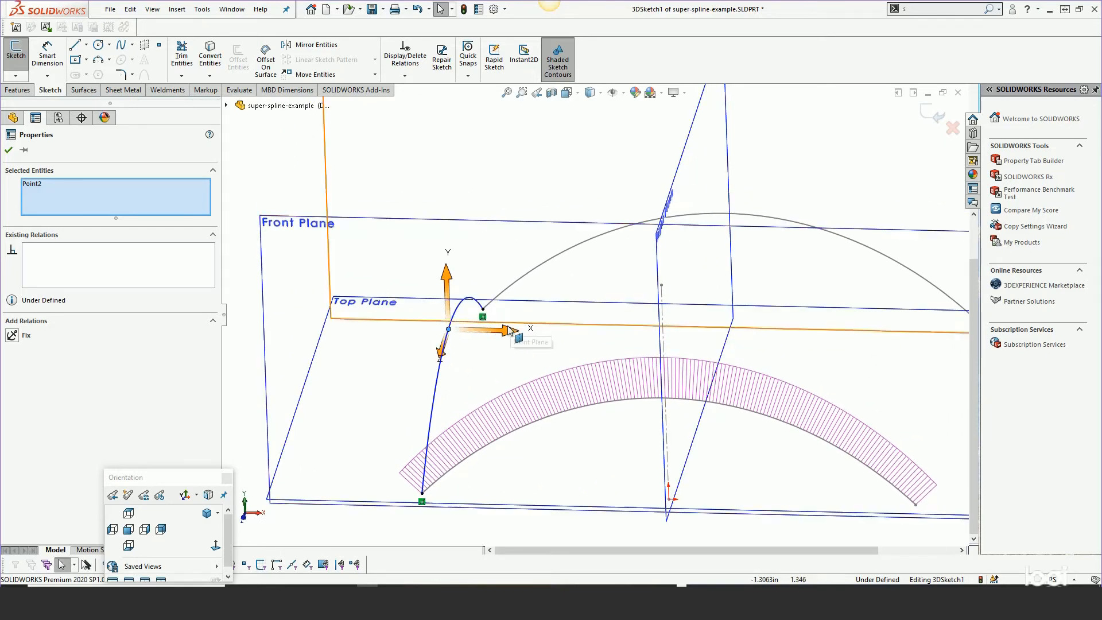
Shift the side spline's middle point along X into line with the arch endpoints, check it in the front view, and exit the 3D sketch
drag(508, 331, 463, 331)
middle_drag(521, 383, 468, 343)
drag(467, 337, 503, 338)
middle_drag(504, 341, 494, 294)
click(128, 528)
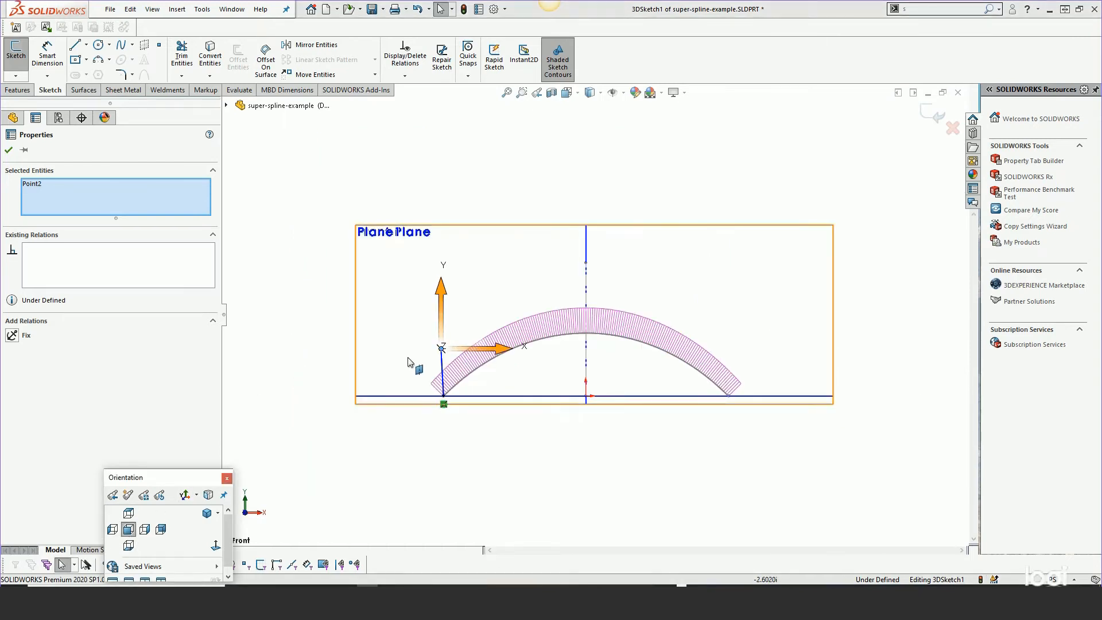
scroll(505, 361, down, 3)
drag(488, 310, 492, 308)
scroll(493, 402, up, 2)
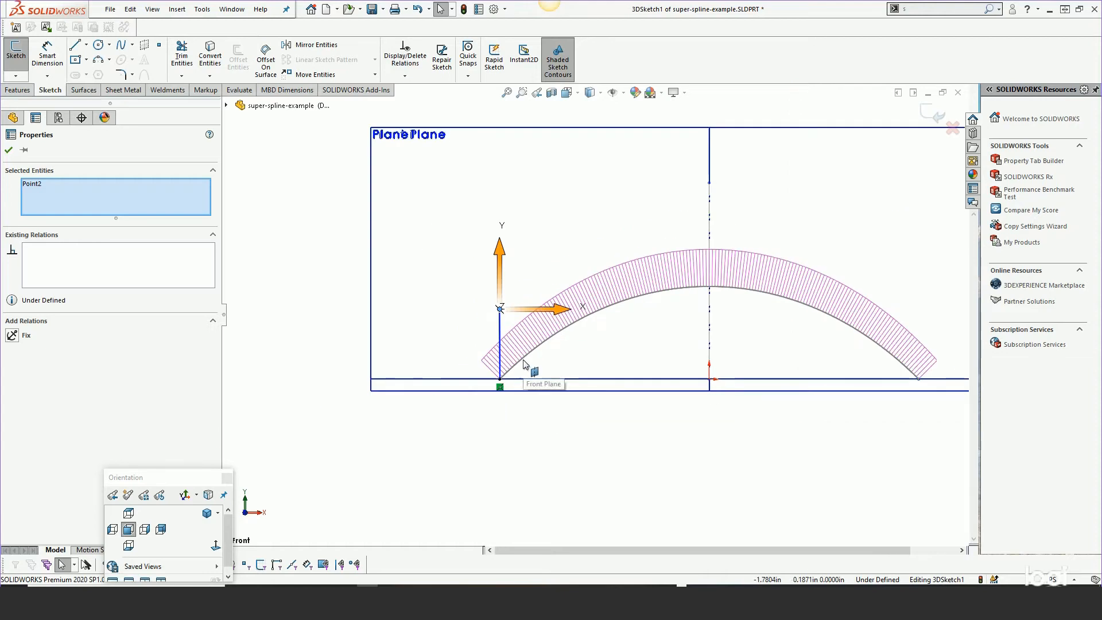
middle_drag(500, 373, 486, 438)
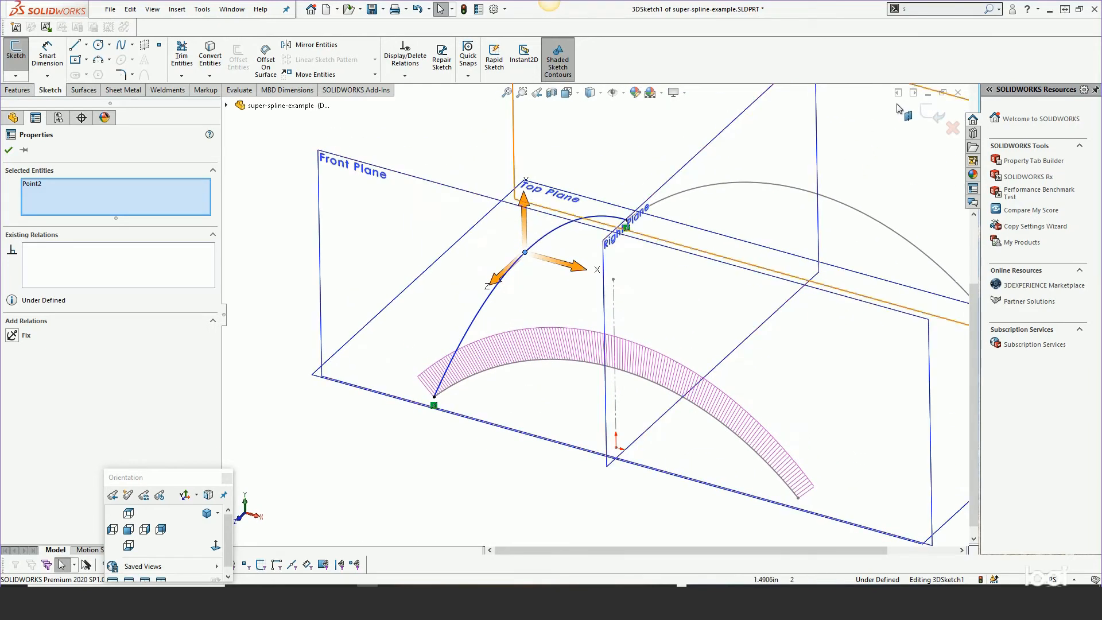
click(928, 115)
scroll(495, 304, up, 2)
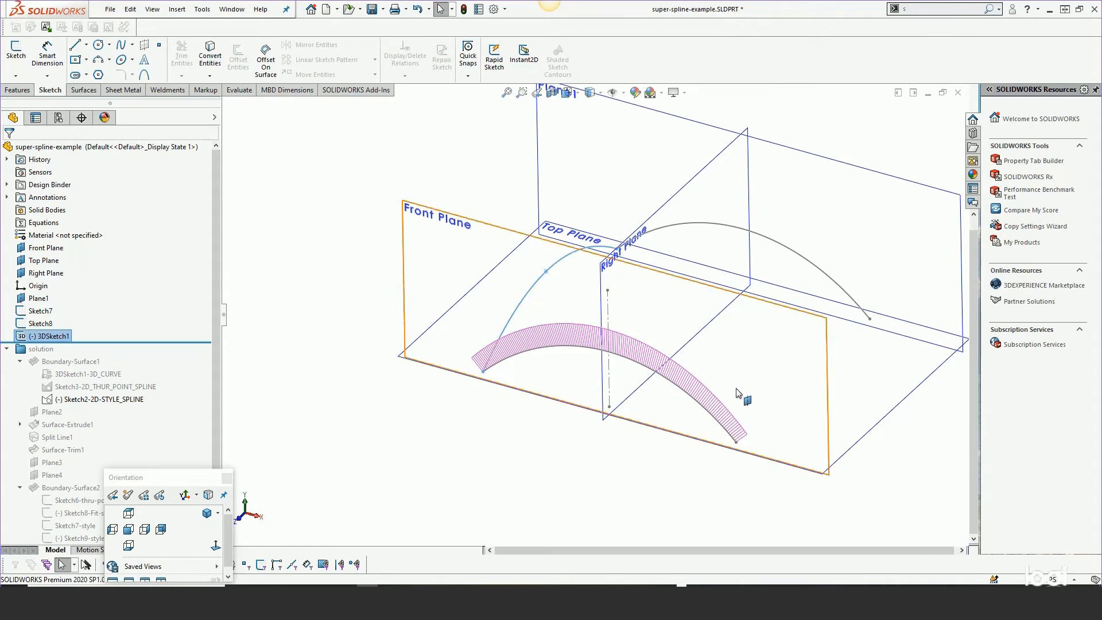
scroll(798, 345, down, 3)
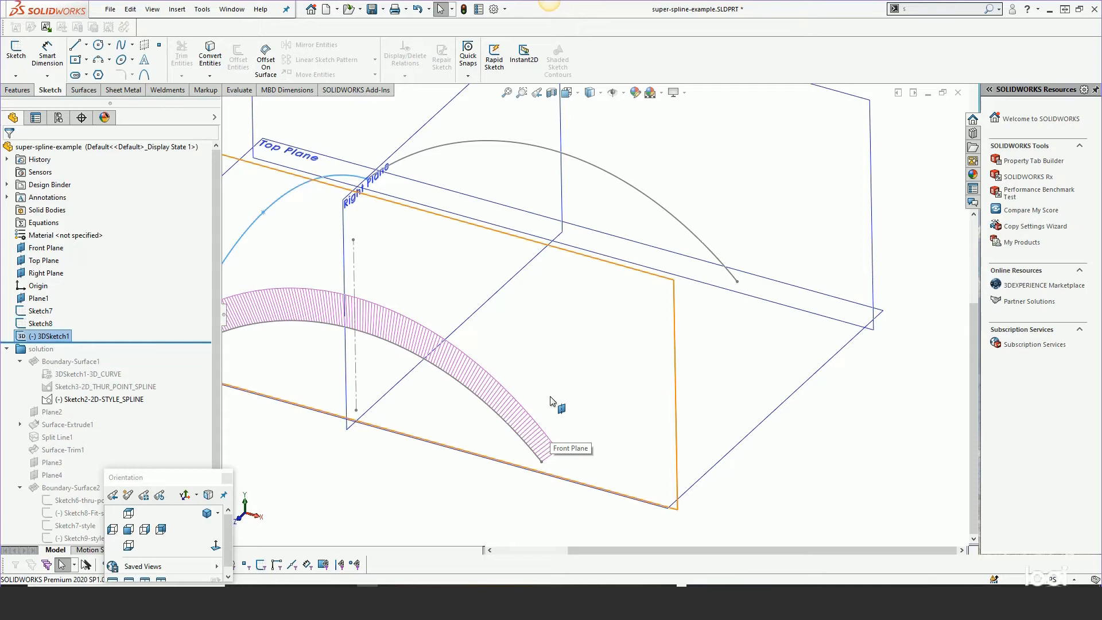
scroll(549, 400, up, 1)
click(471, 147)
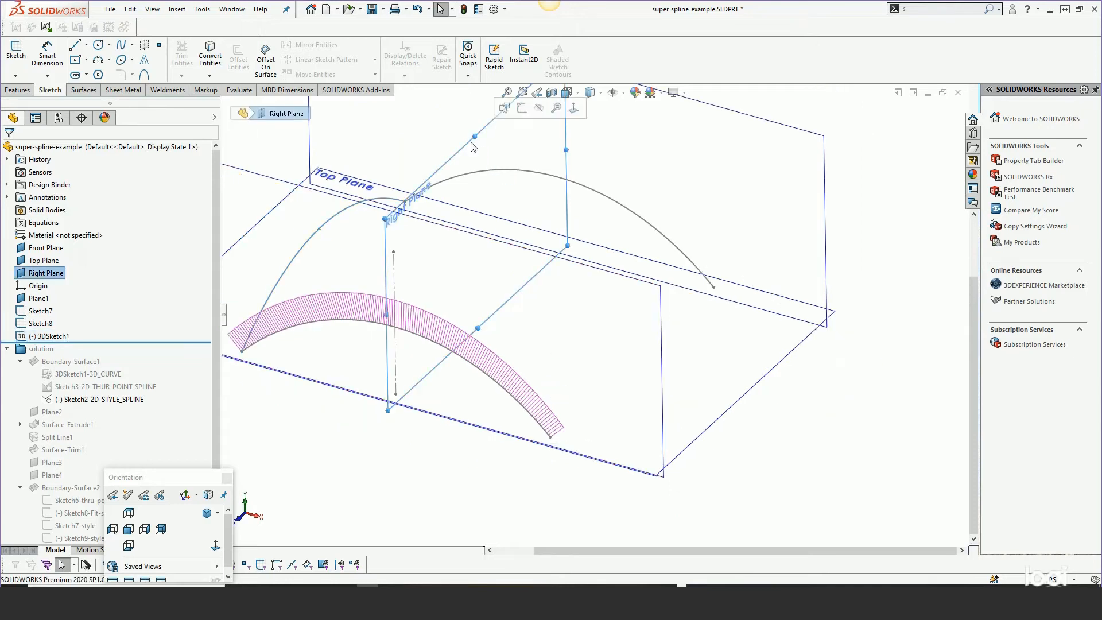
ctrl+click(548, 436)
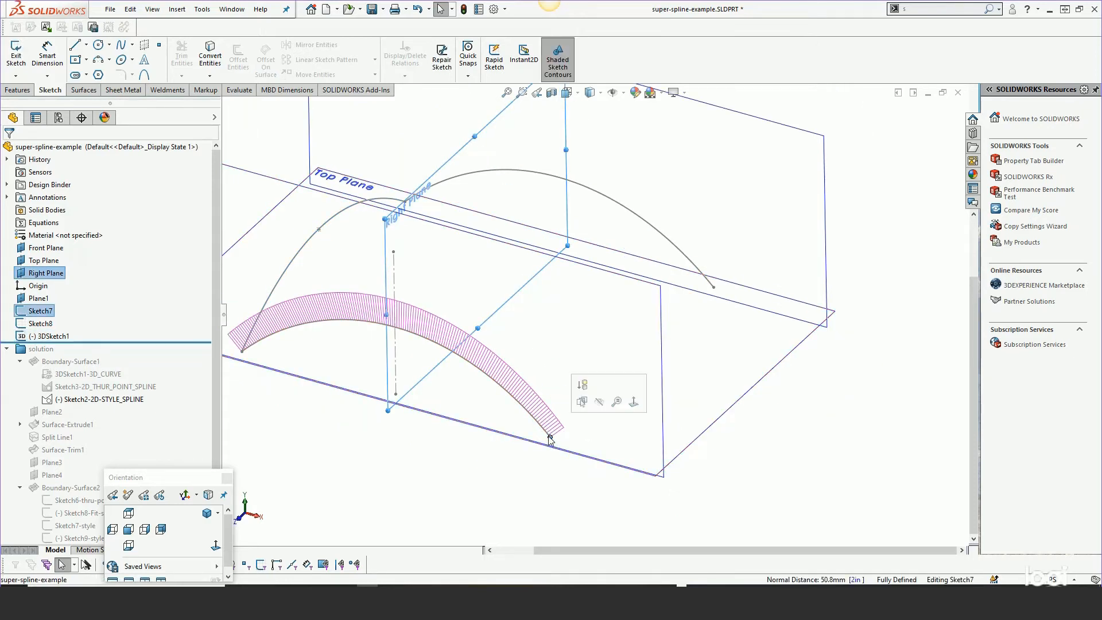
click(144, 46)
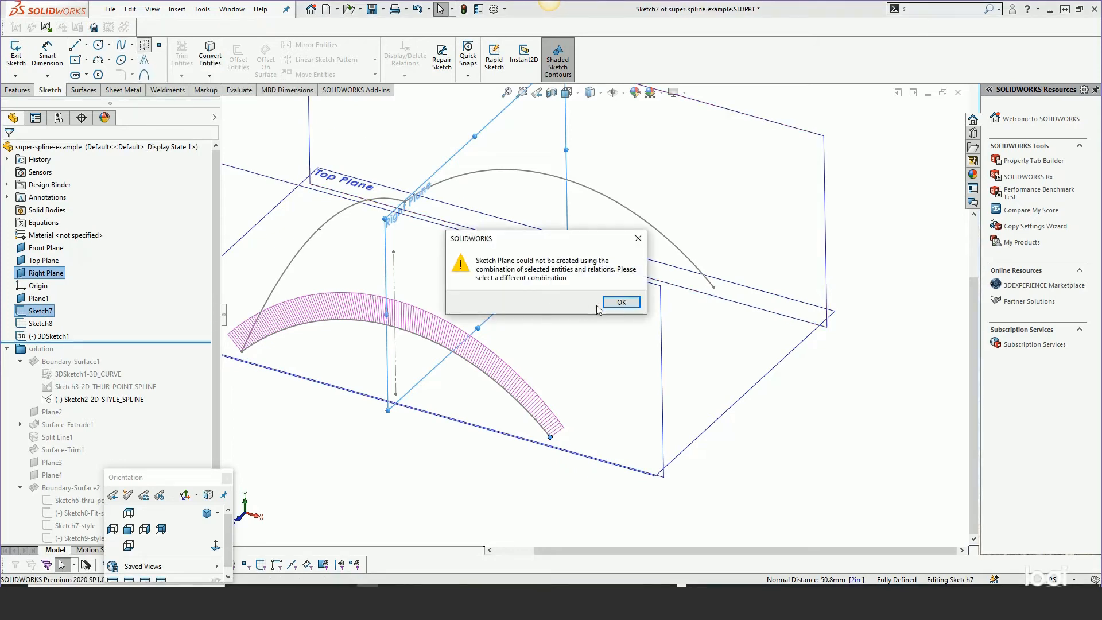
click(620, 302)
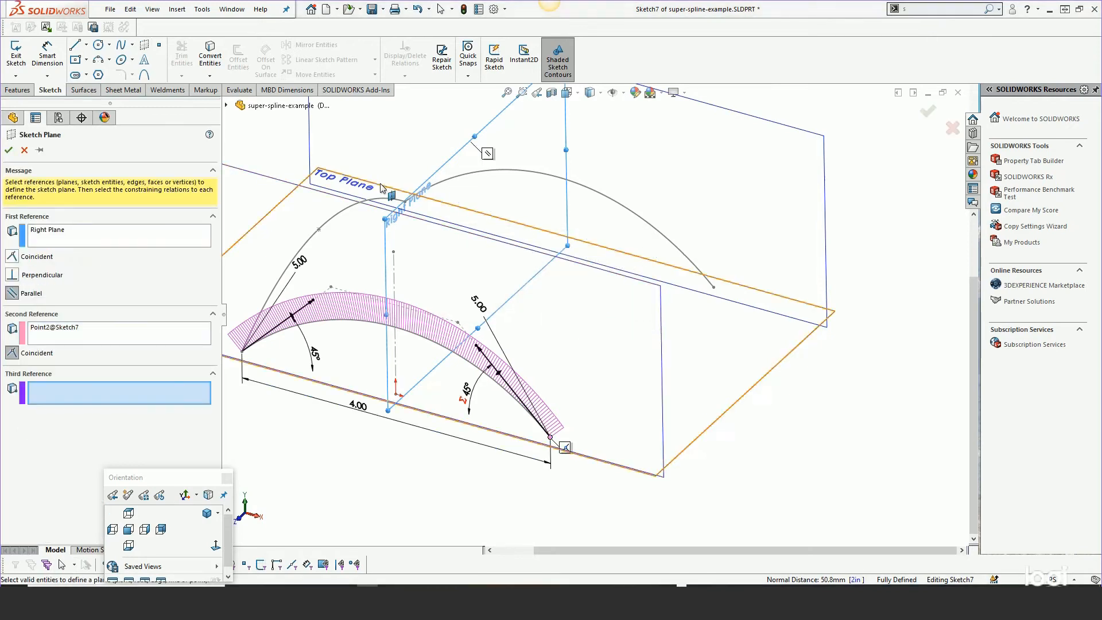
click(24, 149)
Create a 3D sketch plane parallel to the Right Plane through the front arch's free endpoint, opposite the existing side spline
click(389, 232)
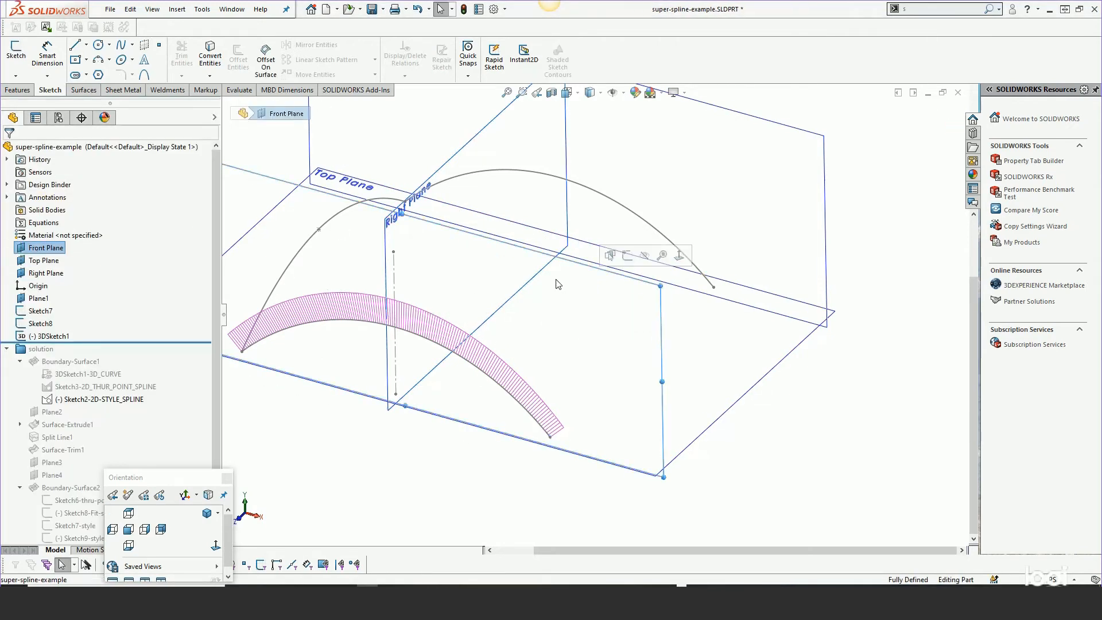
click(389, 232)
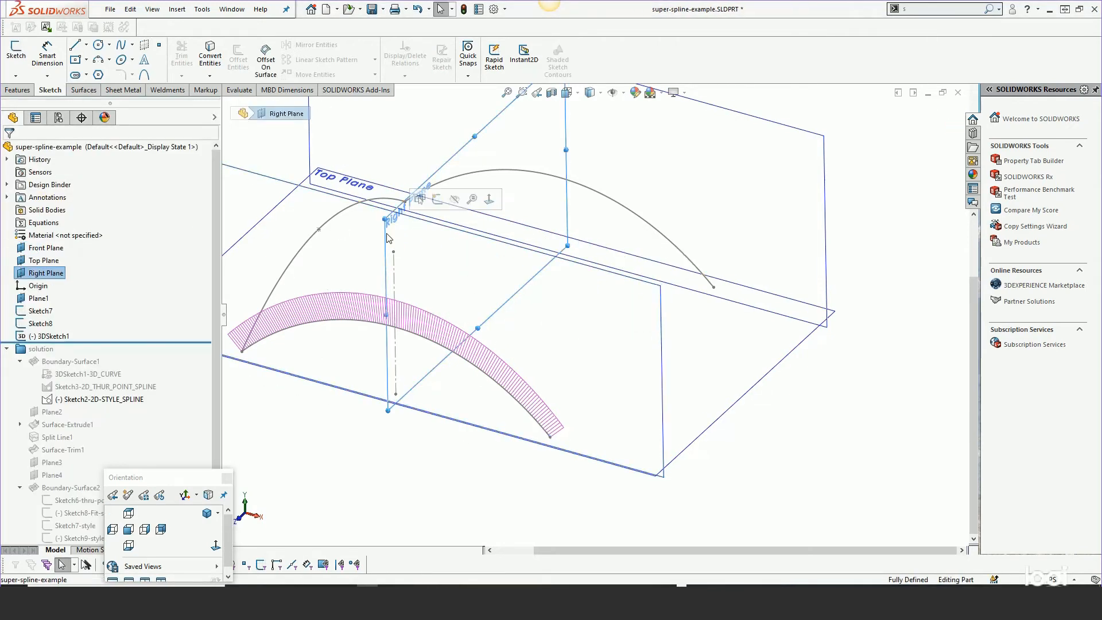
click(144, 48)
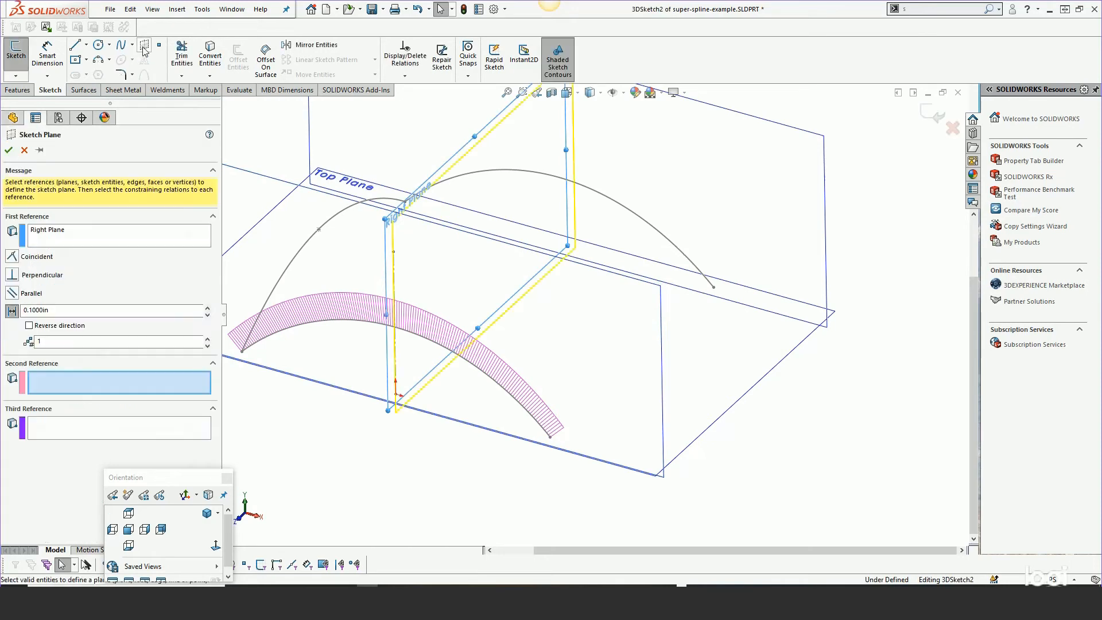
click(549, 438)
right_click(550, 440)
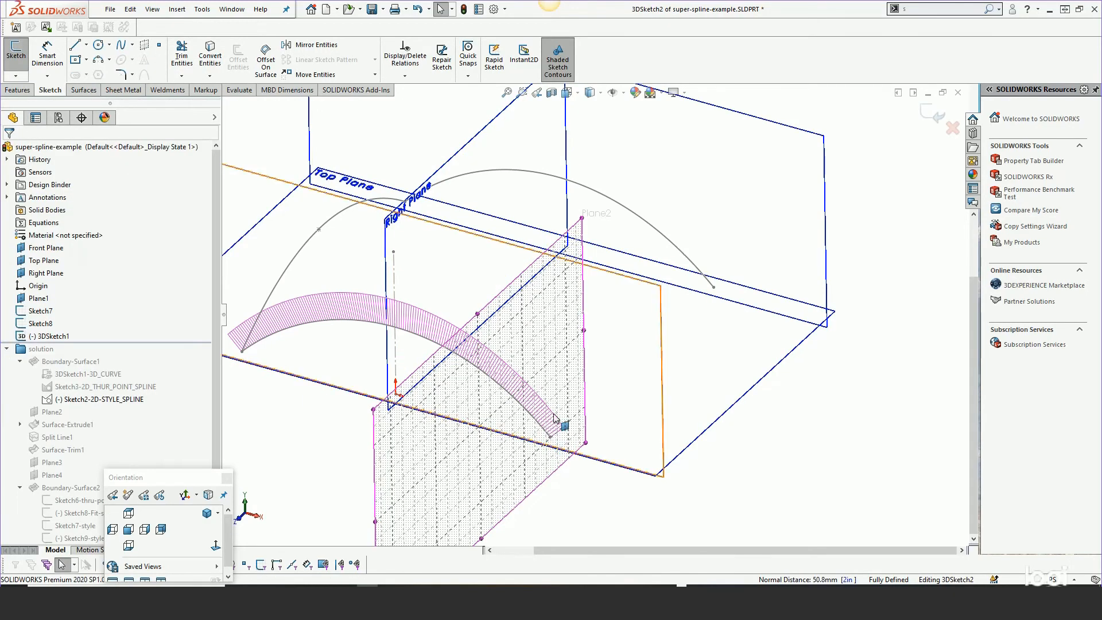
Draw a three-point spline on the new sketch plane from the front arch's endpoint to the rear arch's matching endpoint
mouse_move(563, 445)
middle_down()
mouse_move(559, 366)
mouse_move(548, 359)
mouse_move(567, 373)
mouse_move(564, 392)
middle_up()
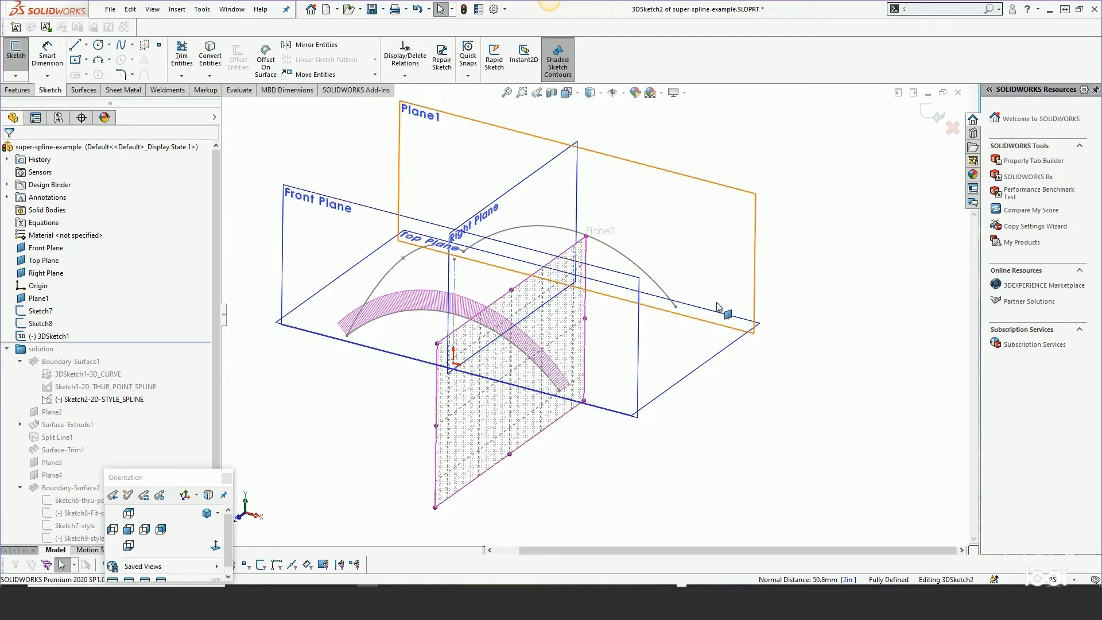
scroll(603, 352, down, 4)
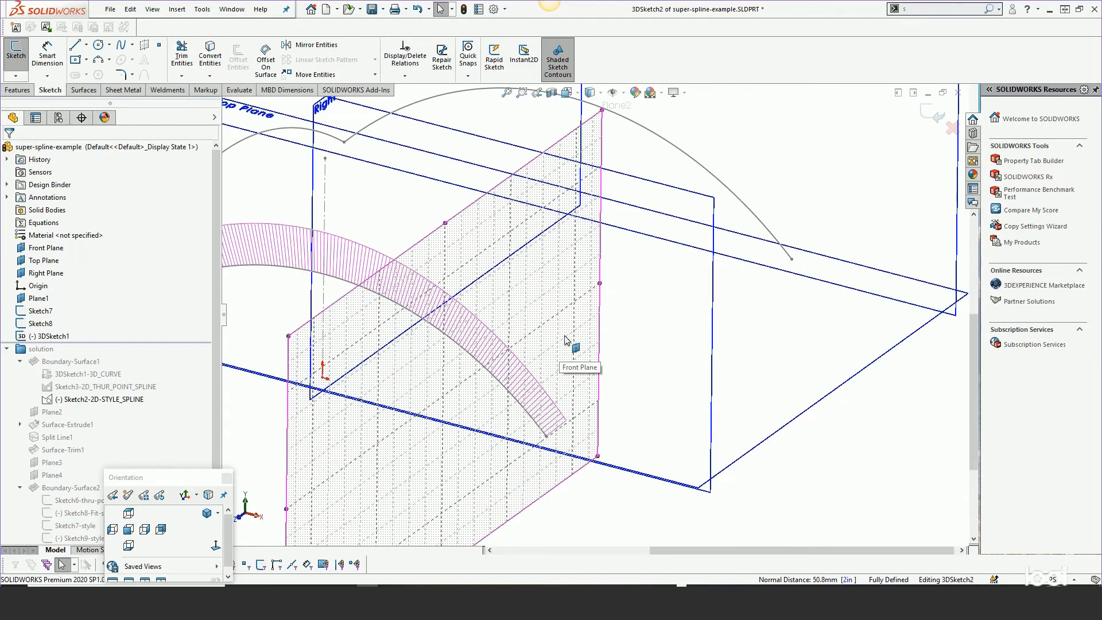
click(122, 46)
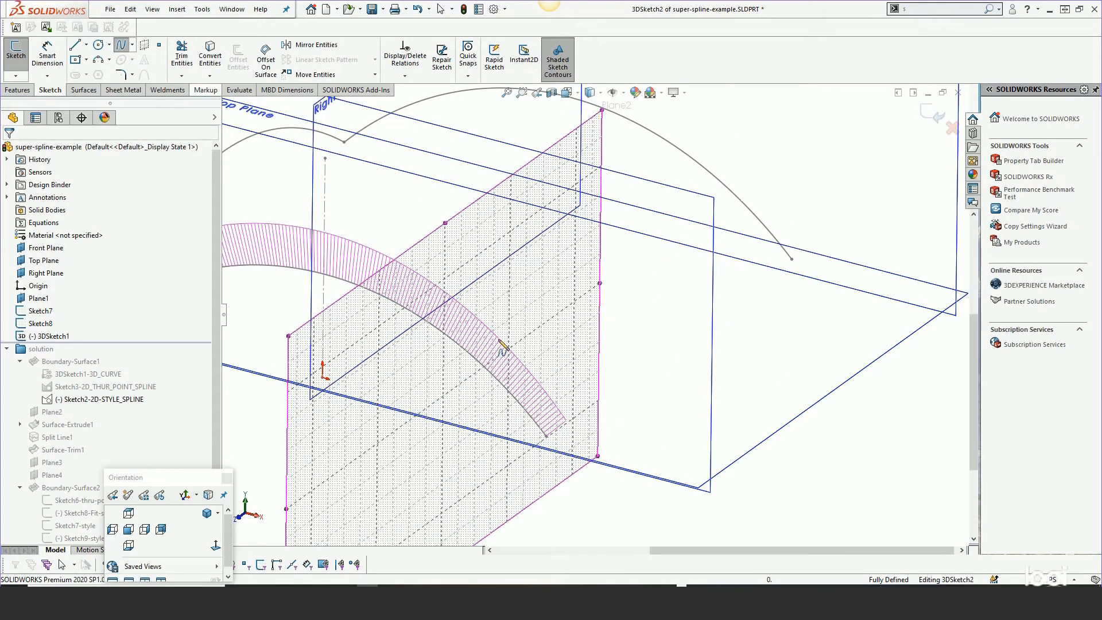
click(546, 436)
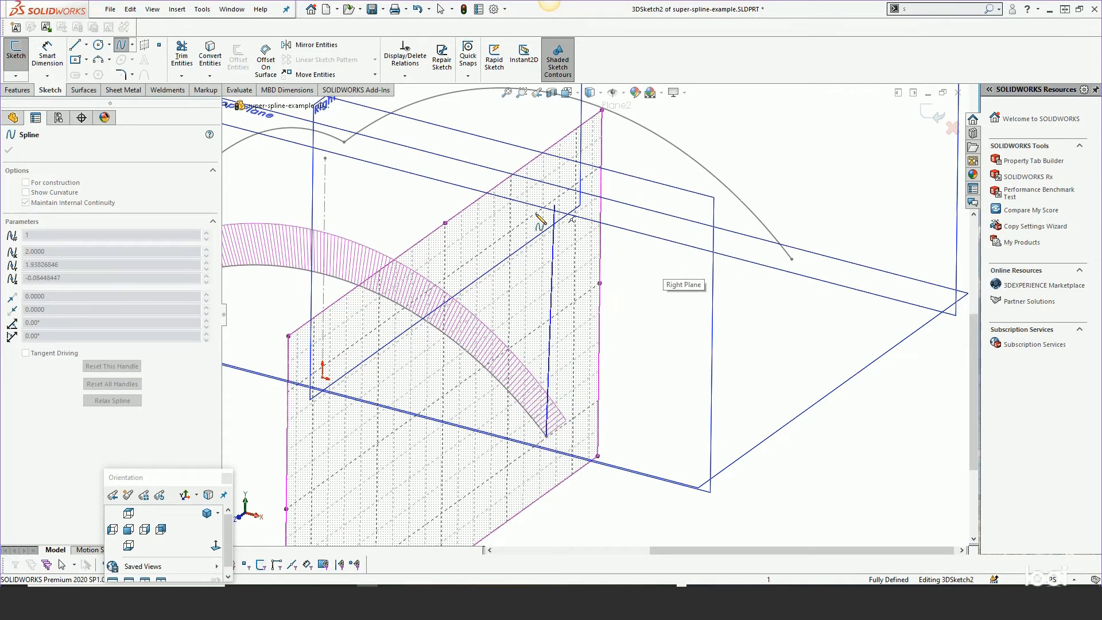
click(647, 257)
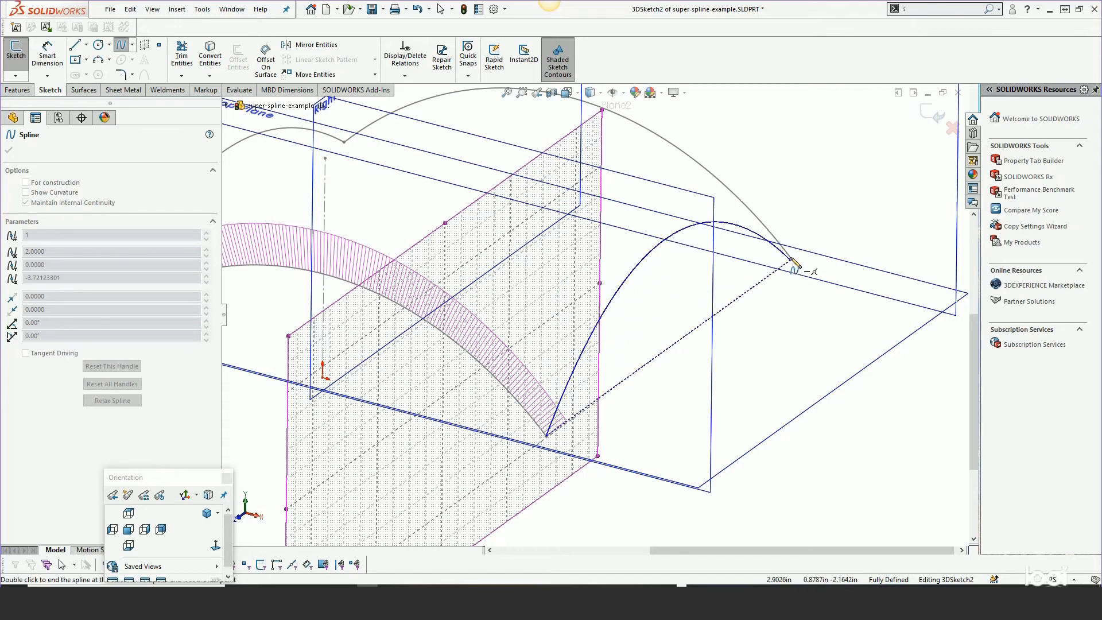
right_click(793, 260)
click(813, 269)
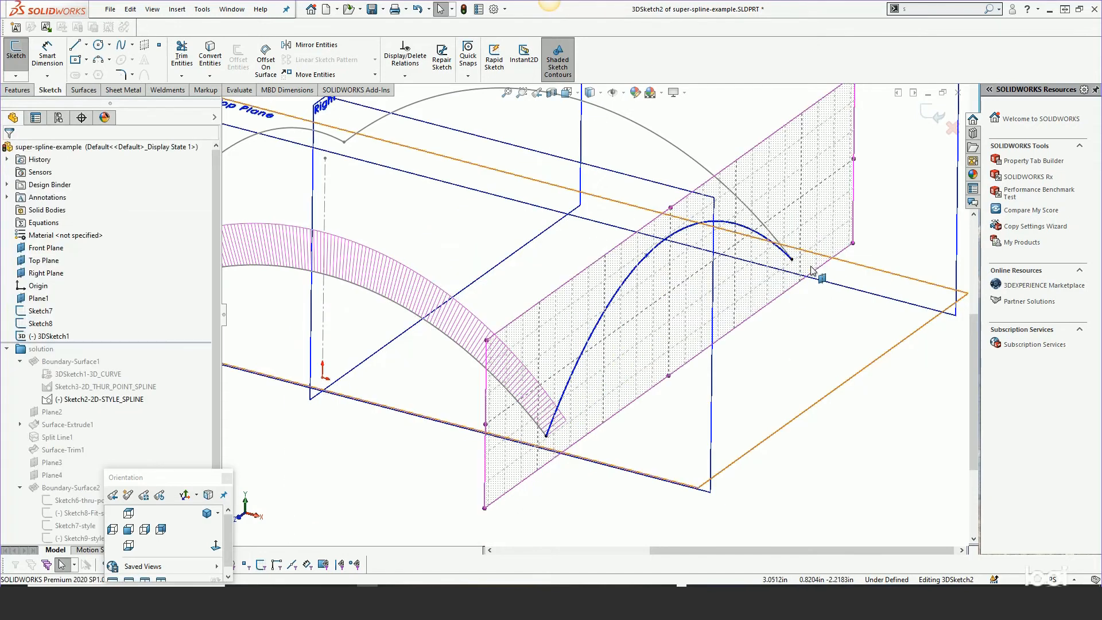
Adjust the new spline's middle point in the right view to about Y 0.67 in, Z -1.79 in, matching the opposite side spline
middle_drag(769, 283, 568, 281)
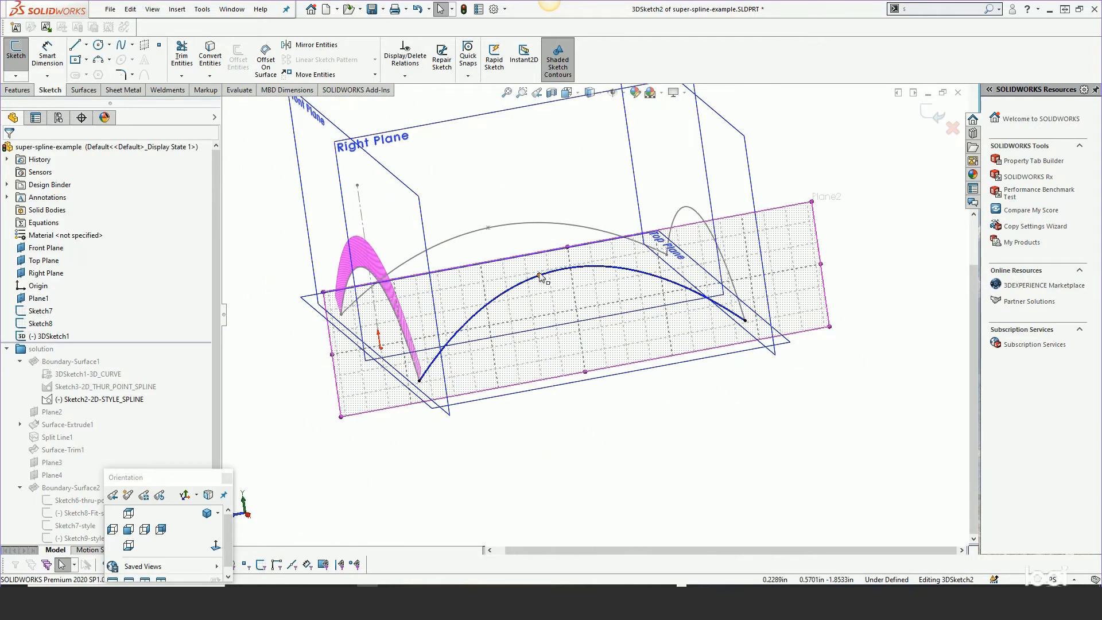
click(565, 282)
mouse_move(567, 285)
mouse_down()
mouse_move(583, 290)
mouse_move(575, 285)
mouse_up()
middle_drag(578, 330, 611, 316)
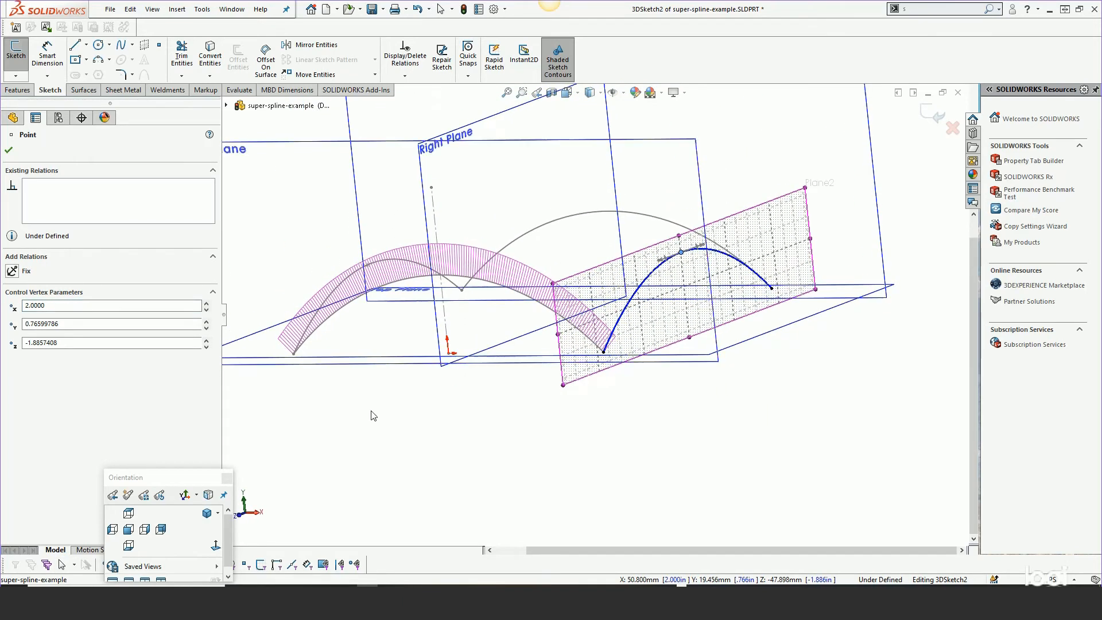
click(145, 531)
scroll(598, 374, down, 5)
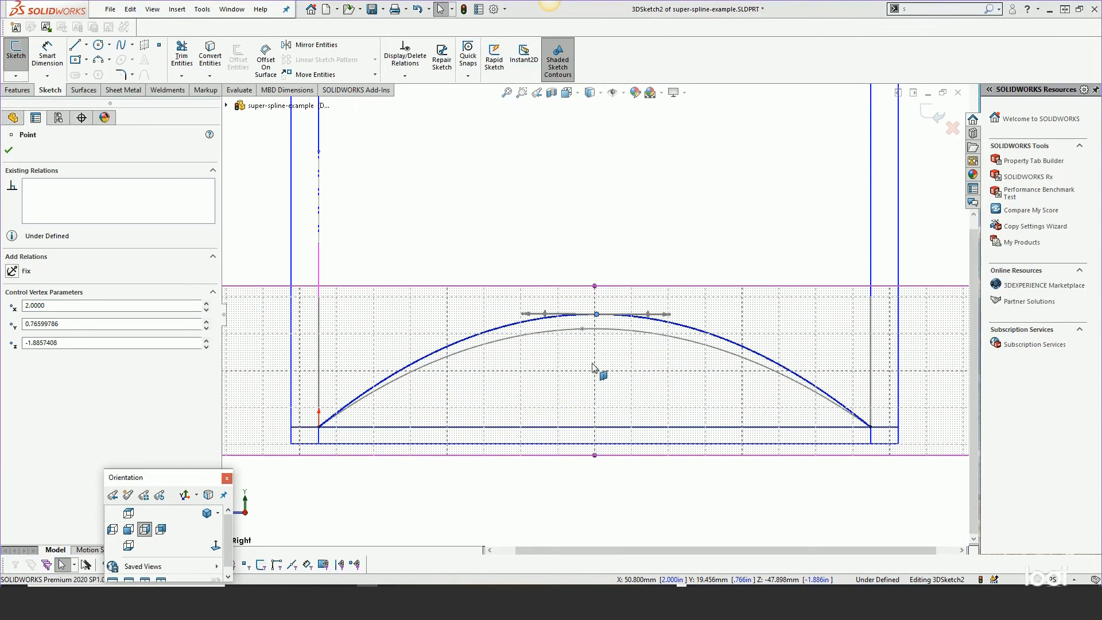
drag(613, 287, 588, 322)
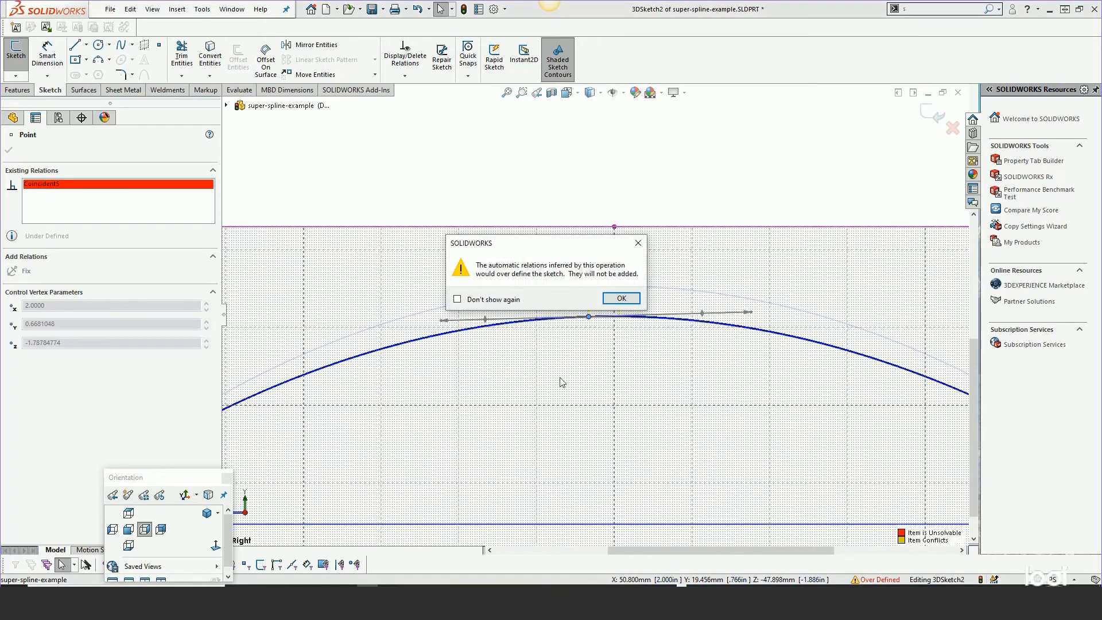
click(620, 298)
Check the new side spline from several angles and exit the 3D sketch
scroll(591, 317, up, 3)
scroll(598, 373, down, 5)
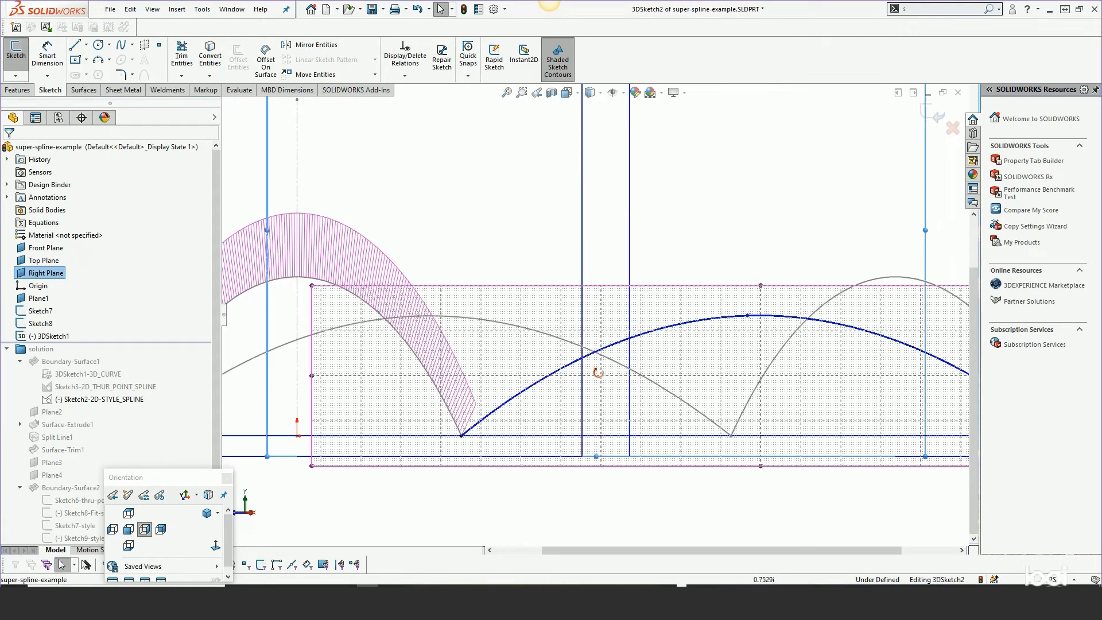
middle_drag(598, 373, 625, 418)
scroll(597, 373, up, 5)
middle_drag(615, 366, 568, 298)
scroll(565, 295, down, 5)
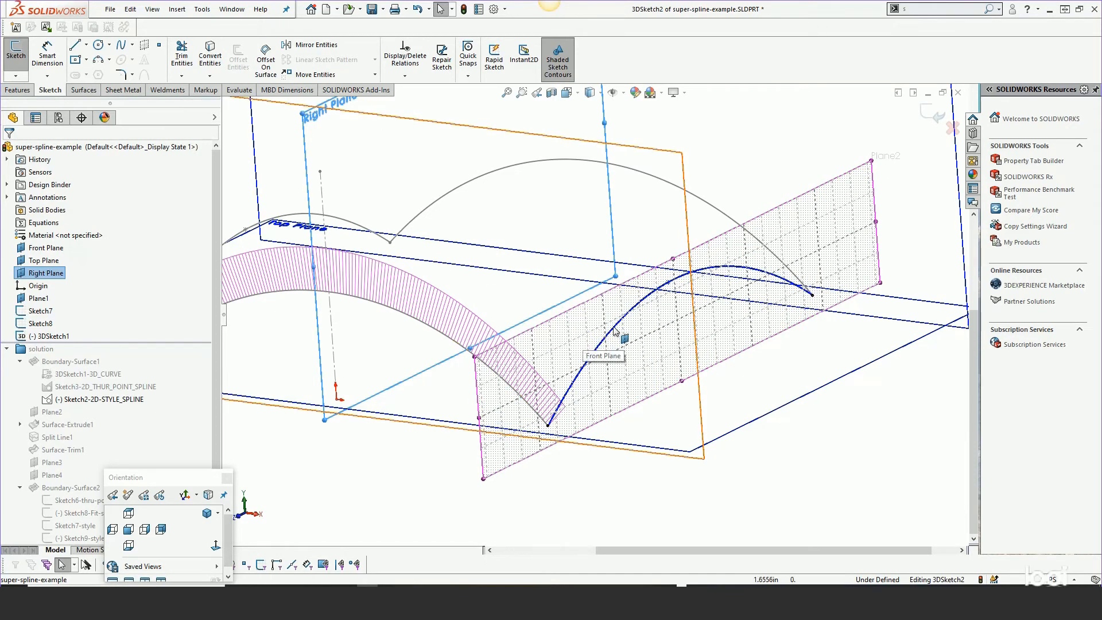
scroll(601, 315, up, 2)
middle_drag(586, 341, 617, 321)
click(928, 118)
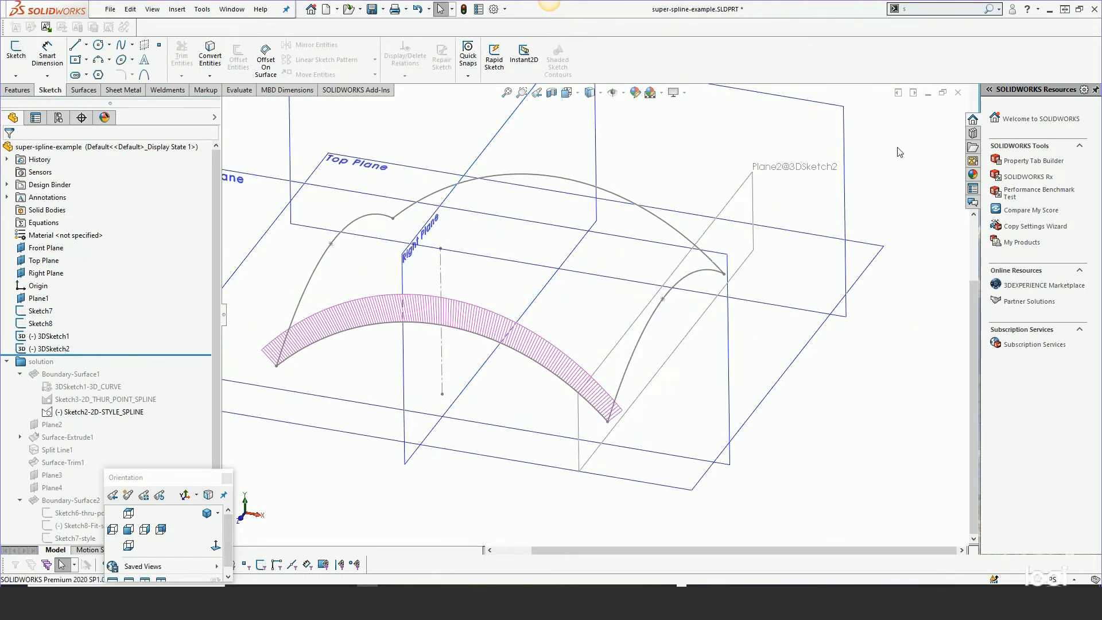
Turn off the curvature combs on the front arch and leave its sketch
scroll(839, 292, up, 2)
middle_drag(731, 293, 713, 297)
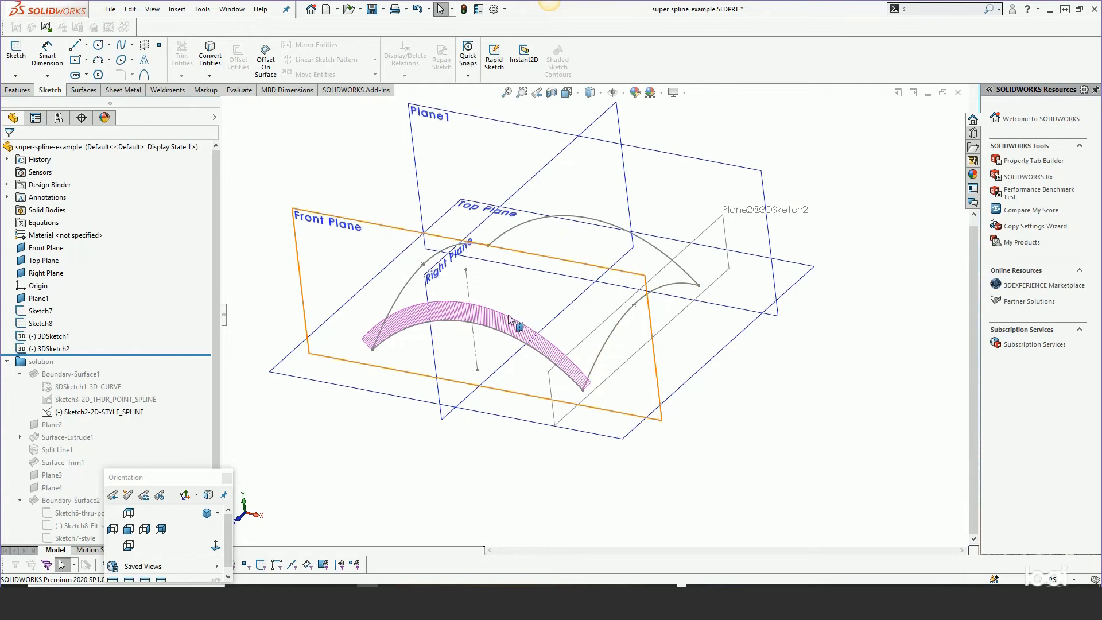
double_click(495, 334)
right_click(495, 334)
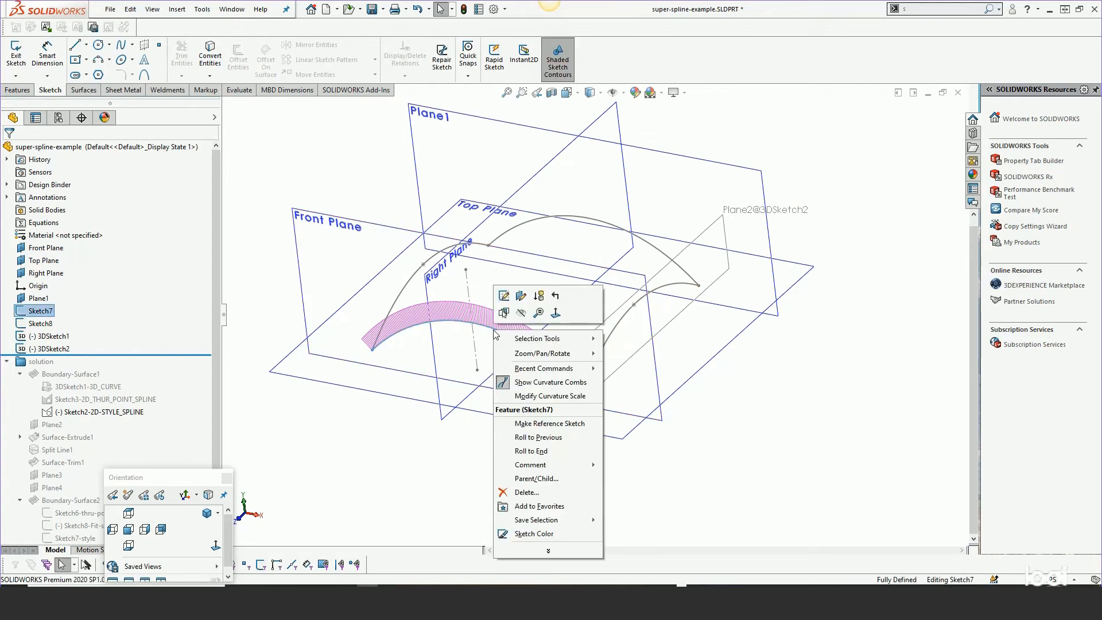
click(506, 385)
scroll(548, 289, down, 2)
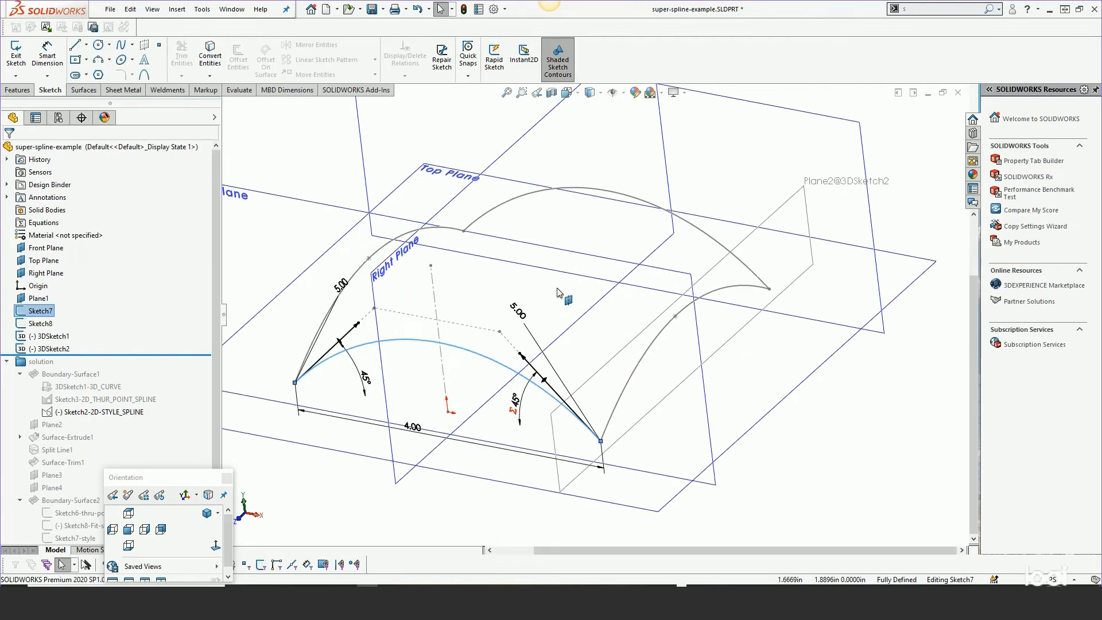
double_click(744, 379)
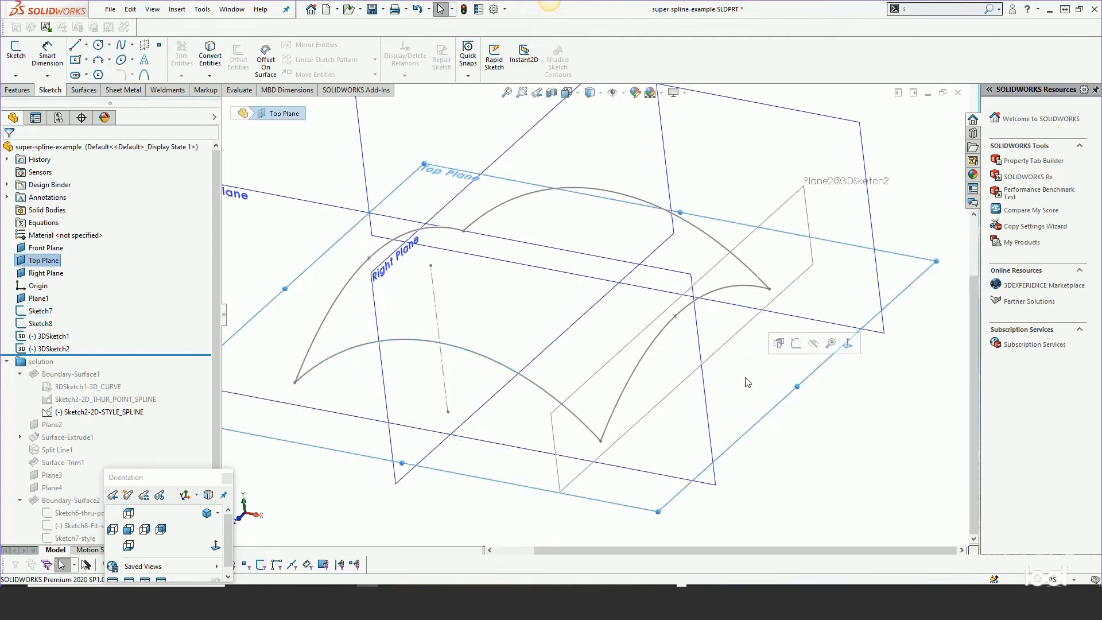
Start a boundary surface using the front arch and the rear arch as the Direction 1 curves
click(84, 89)
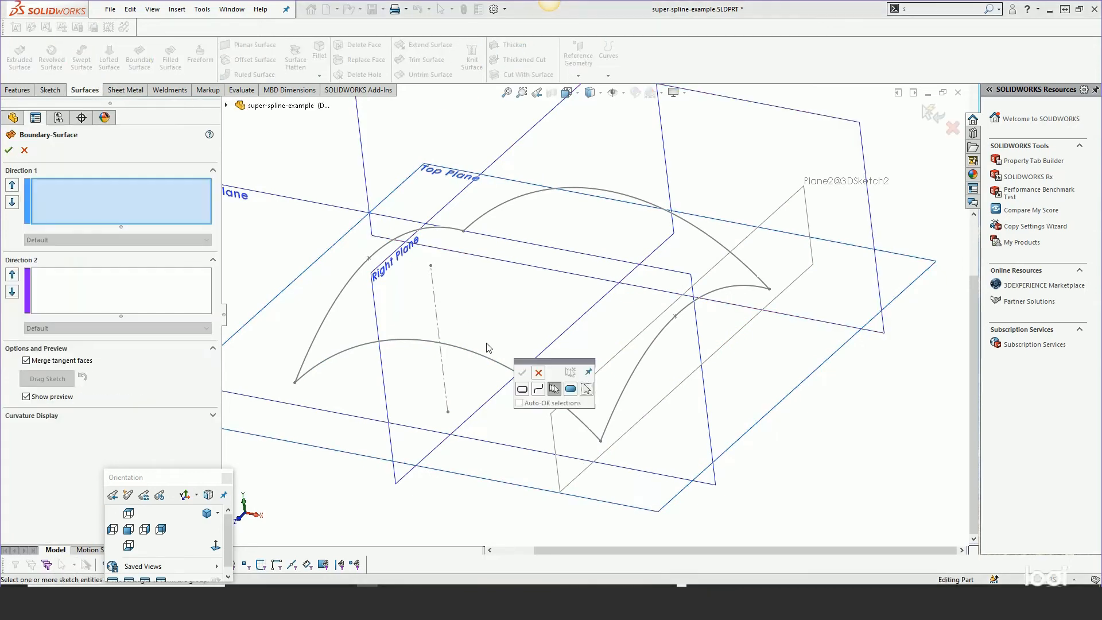
click(486, 363)
right_click(486, 362)
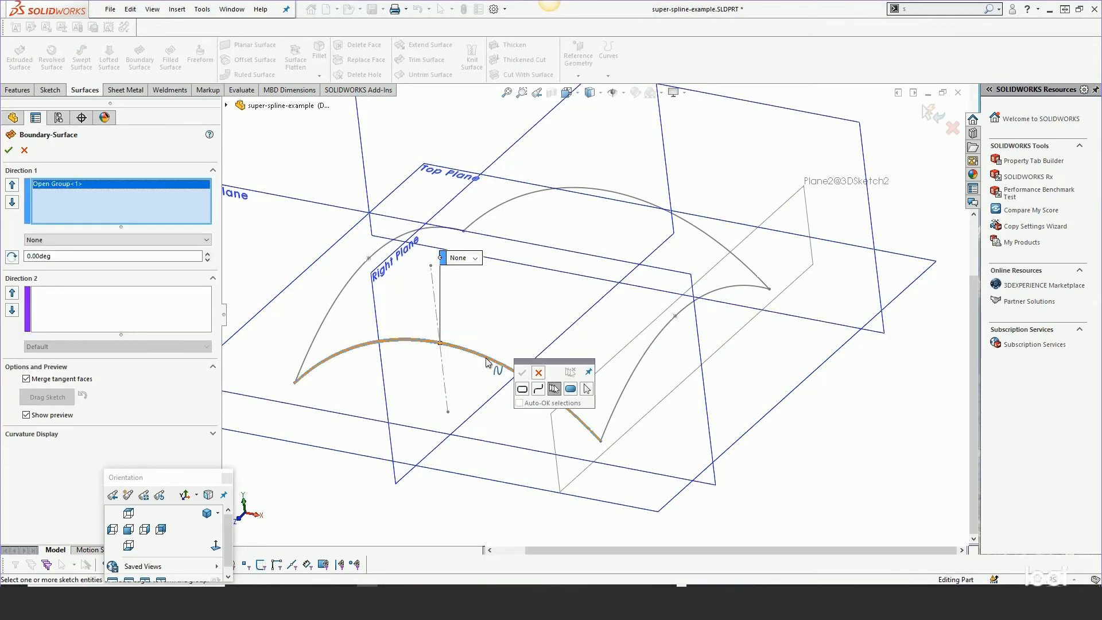
click(687, 224)
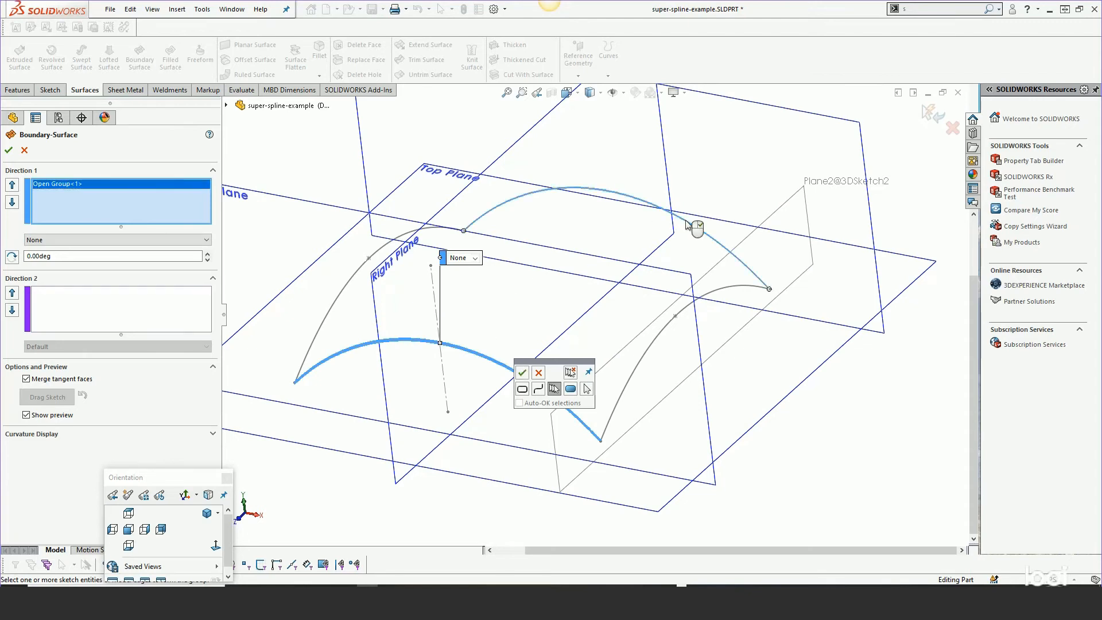
right_click(687, 224)
Add the two side splines as the Direction 2 curves and create the boundary surface
click(116, 302)
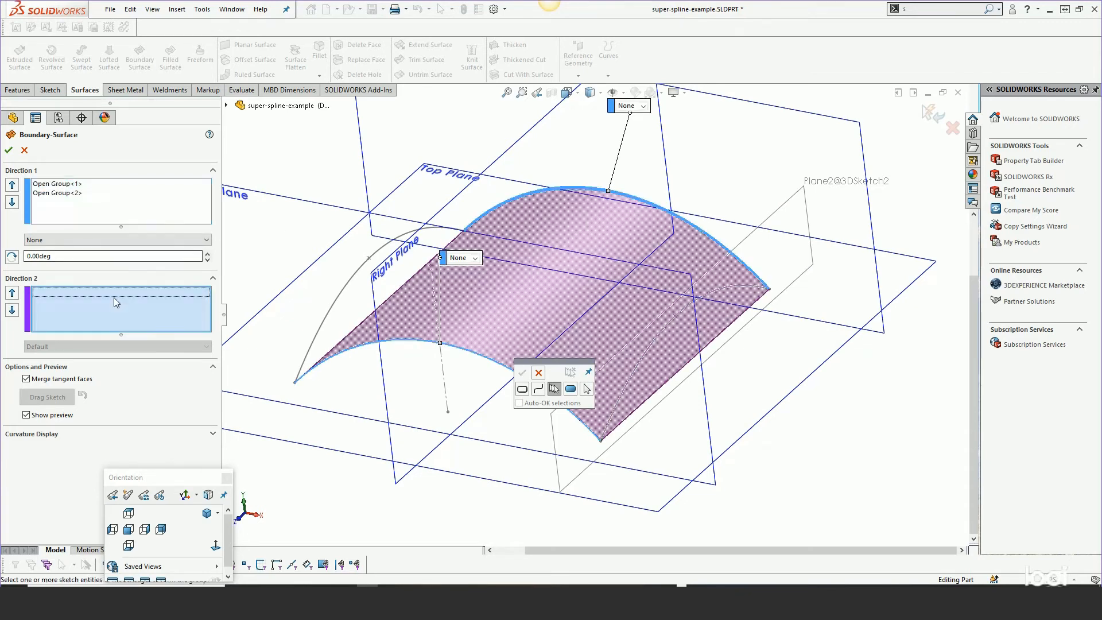
click(637, 373)
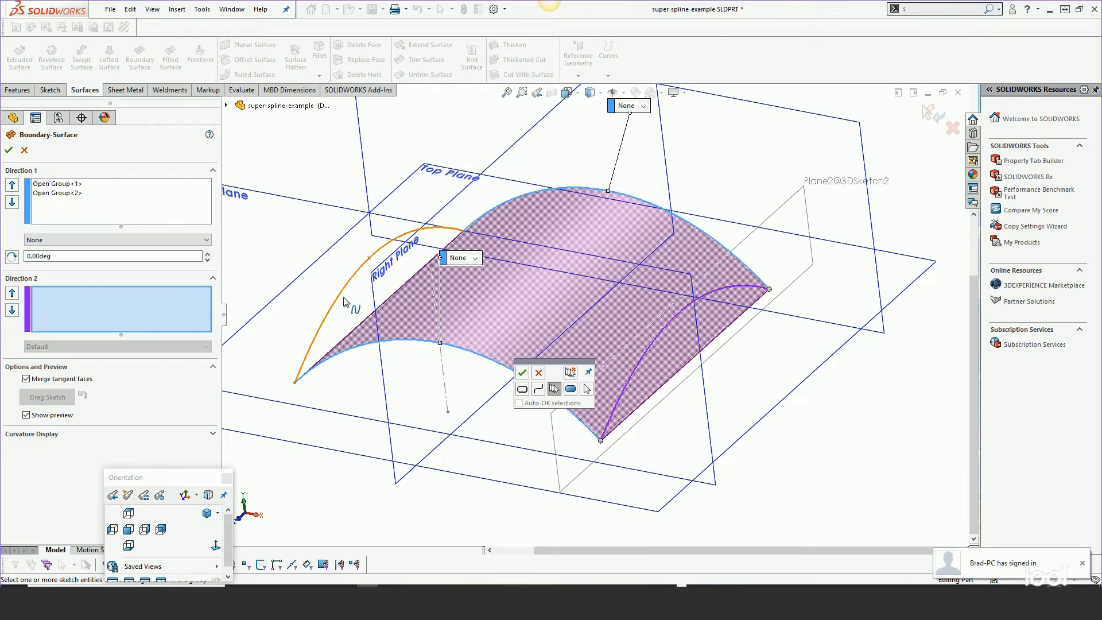
click(635, 366)
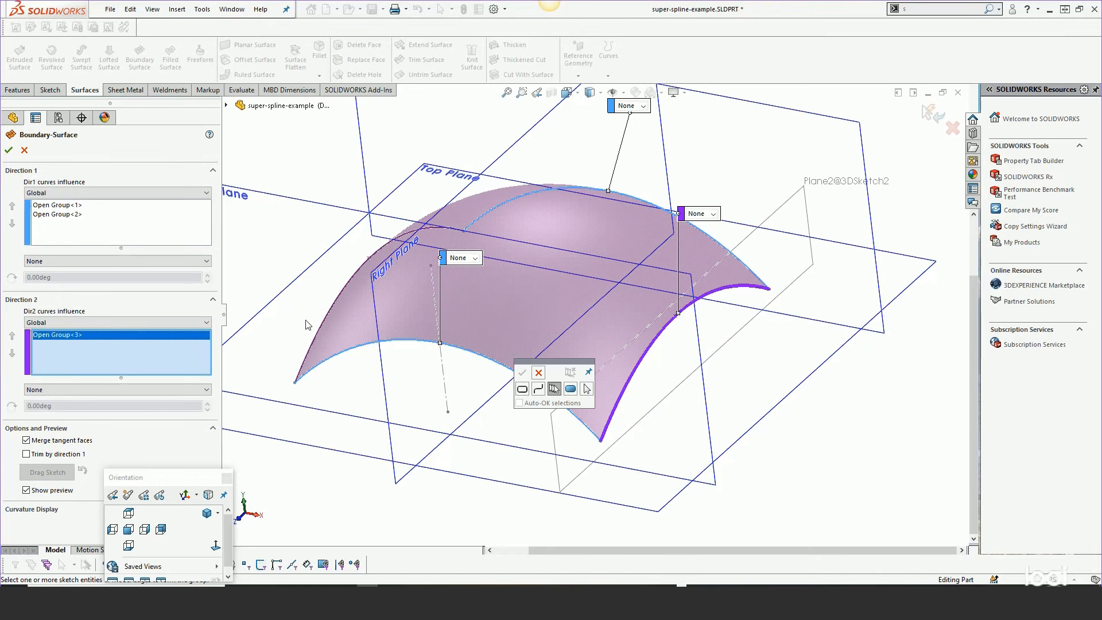
click(322, 326)
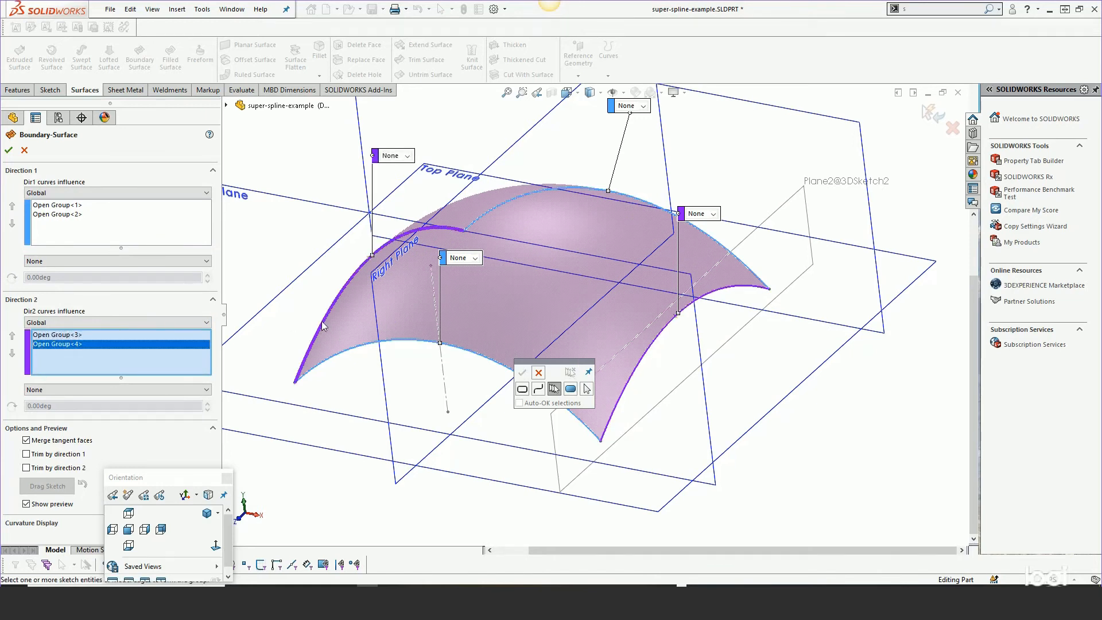
right_click(325, 320)
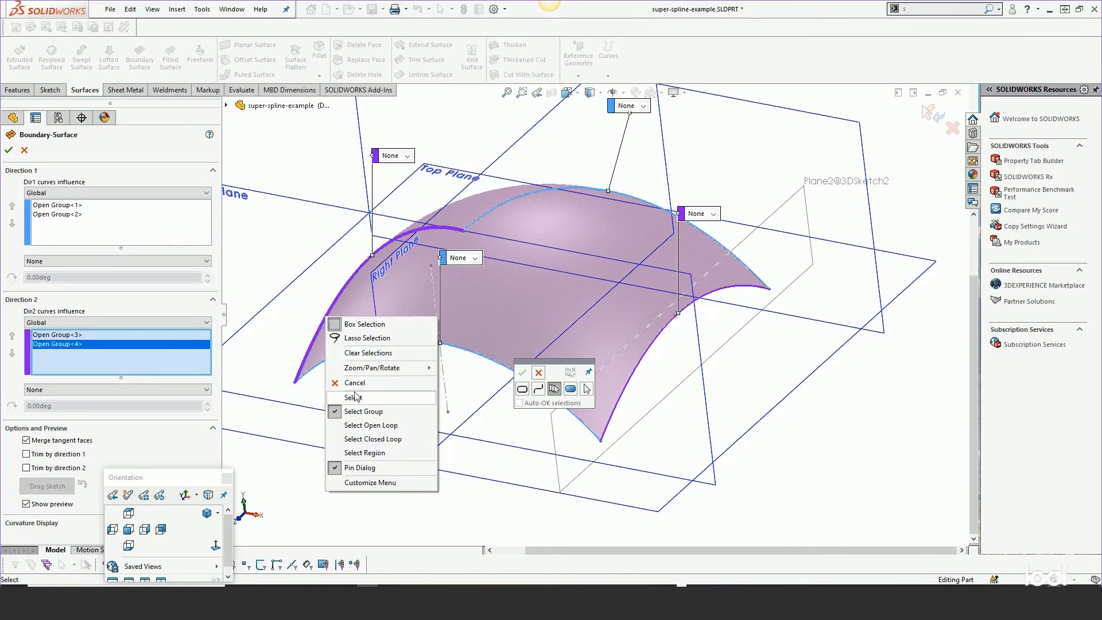
click(8, 152)
click(8, 152)
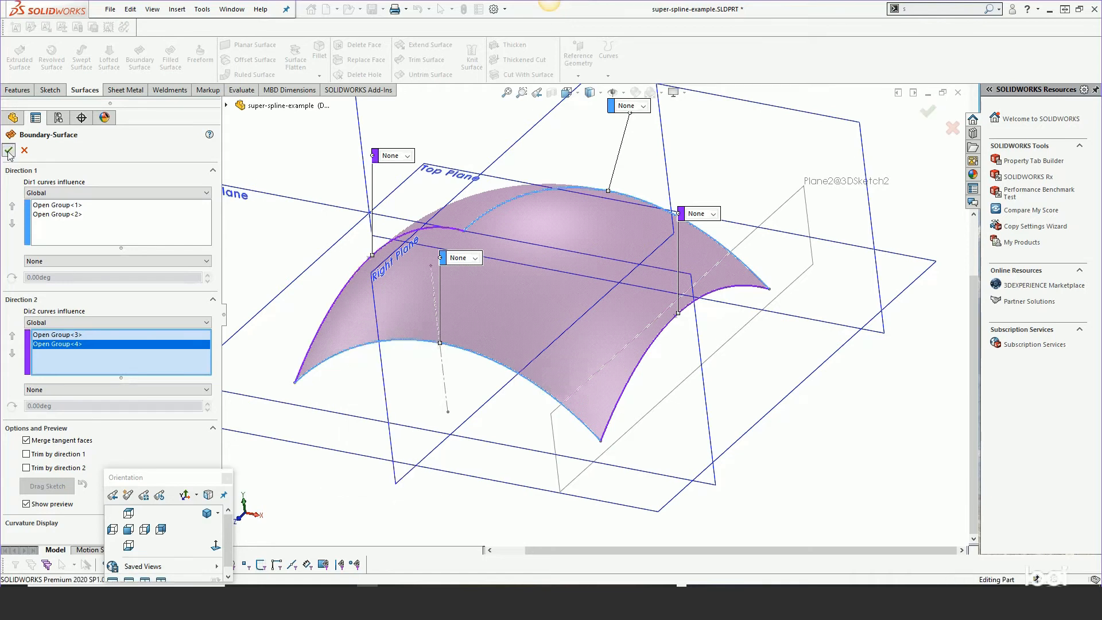
Start a sketch on the Top Plane and offset the boundary surface's outline 0.4 in inward
middle_drag(556, 282, 517, 284)
click(453, 383)
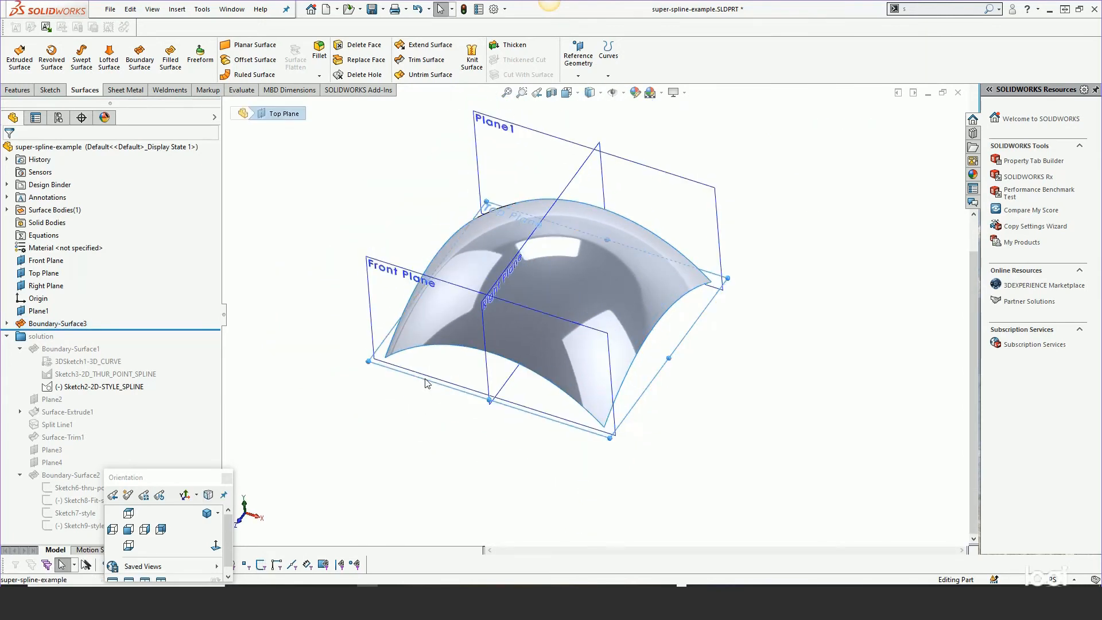
click(475, 344)
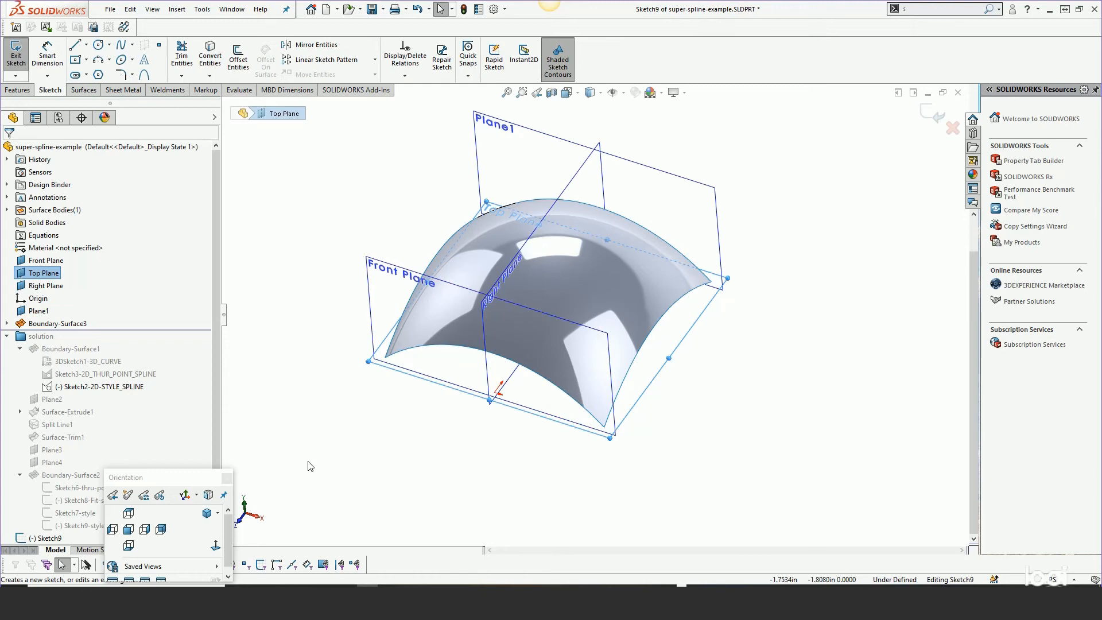
click(215, 545)
scroll(711, 345, up, 1)
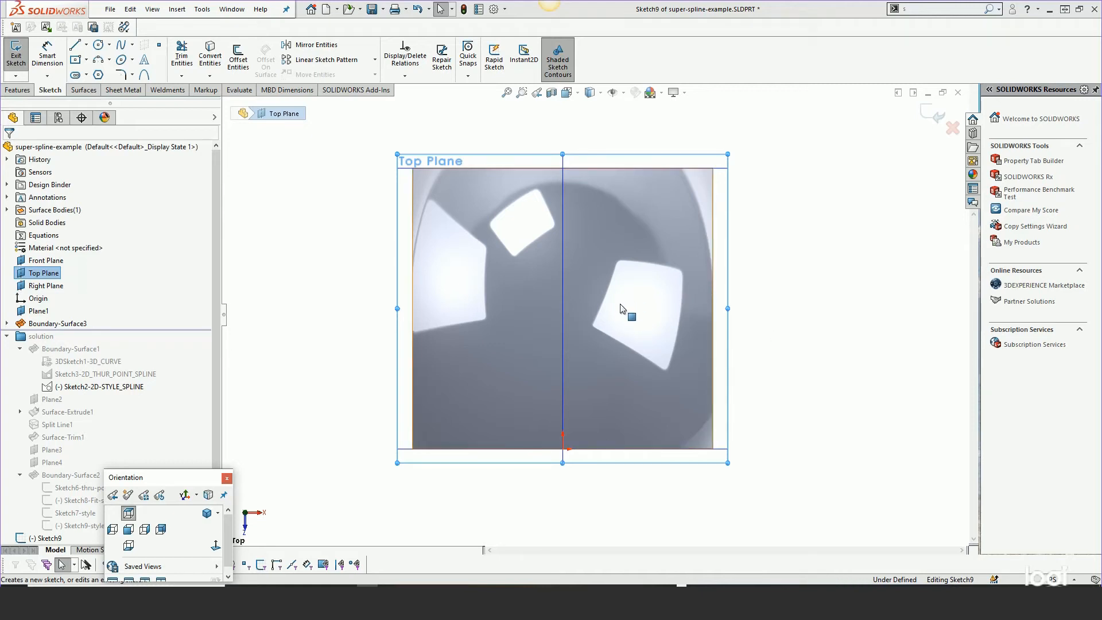
click(465, 253)
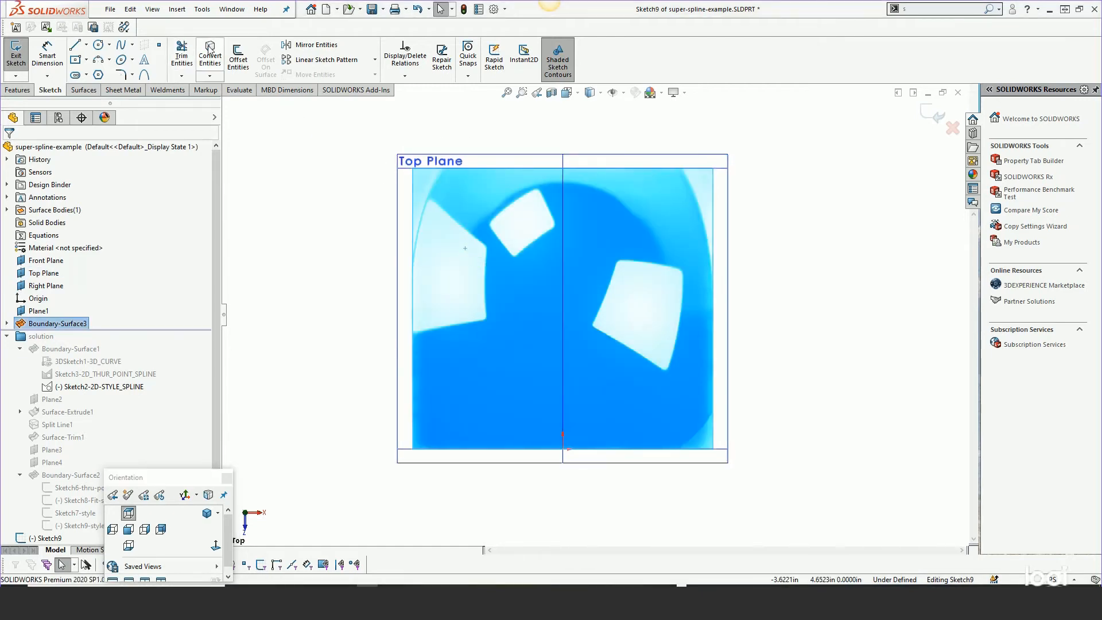
click(239, 60)
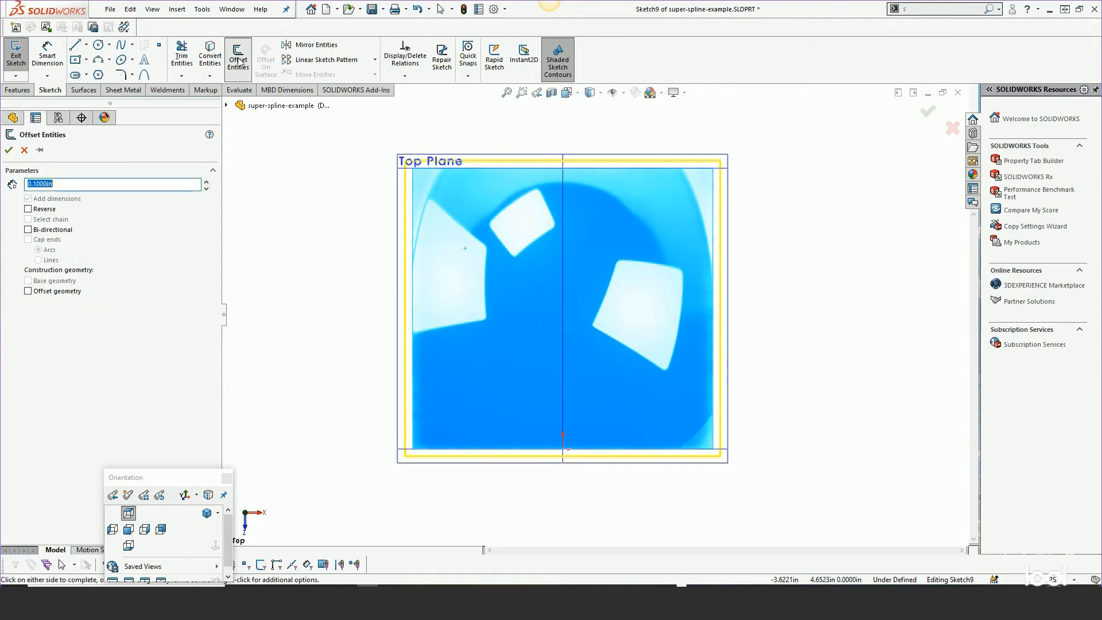
click(28, 209)
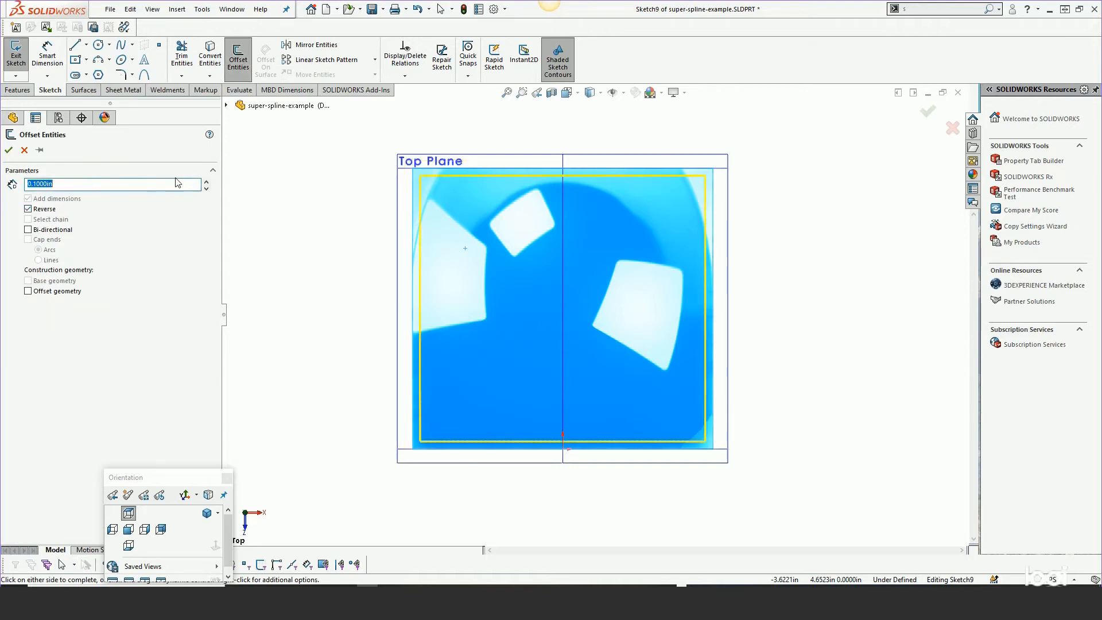
click(209, 182)
click(209, 181)
click(209, 182)
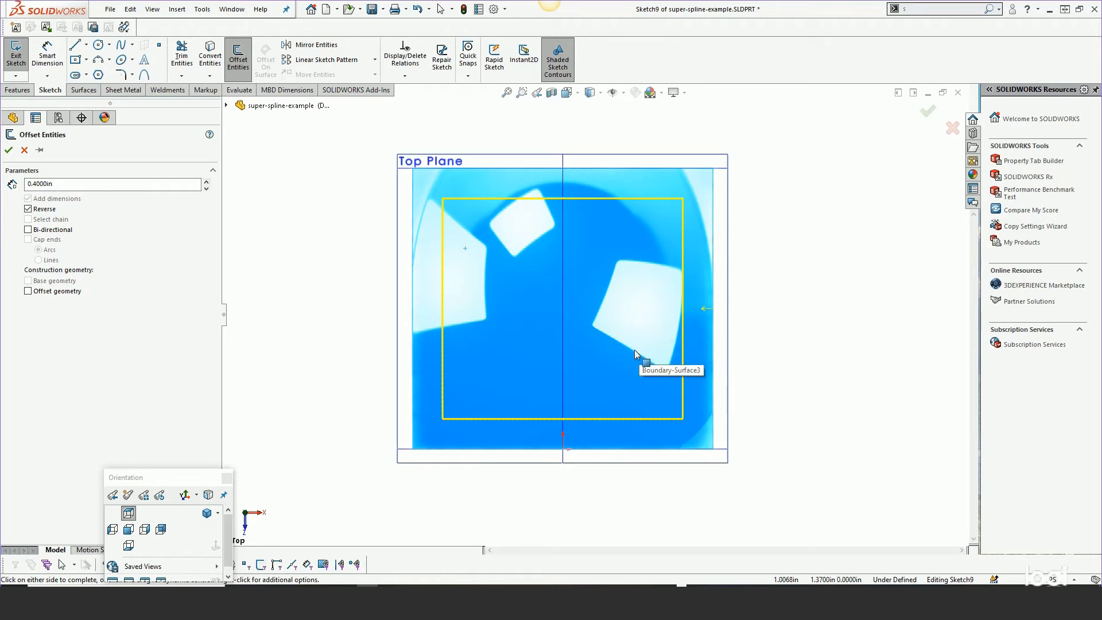
click(9, 150)
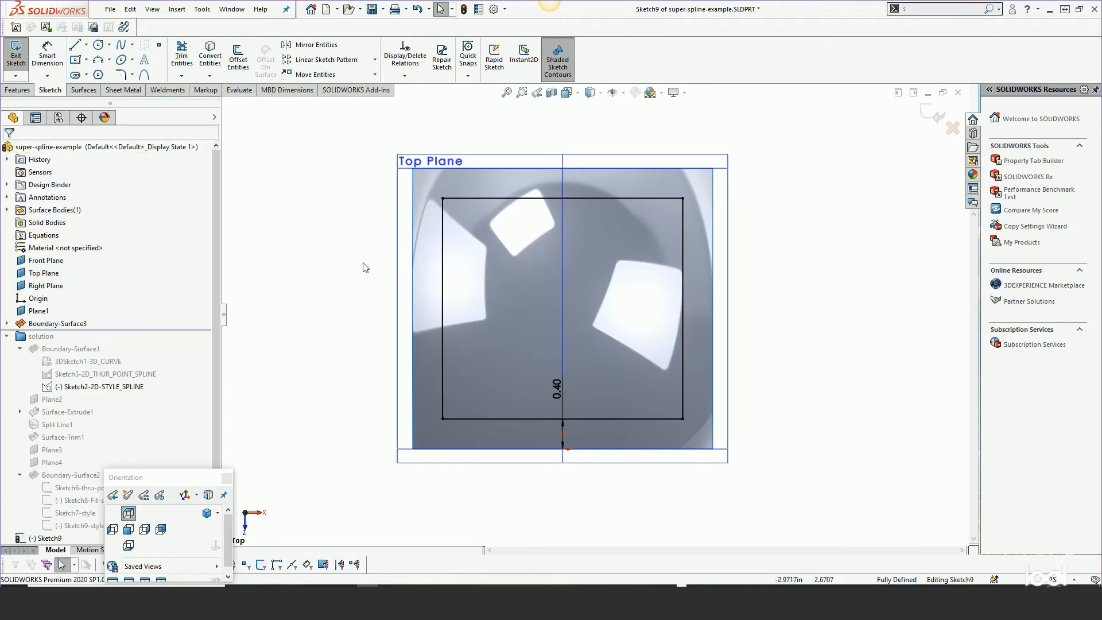
Split the boundary surface with a split line projected from the offset rectangle sketch
middle_drag(395, 345, 380, 205)
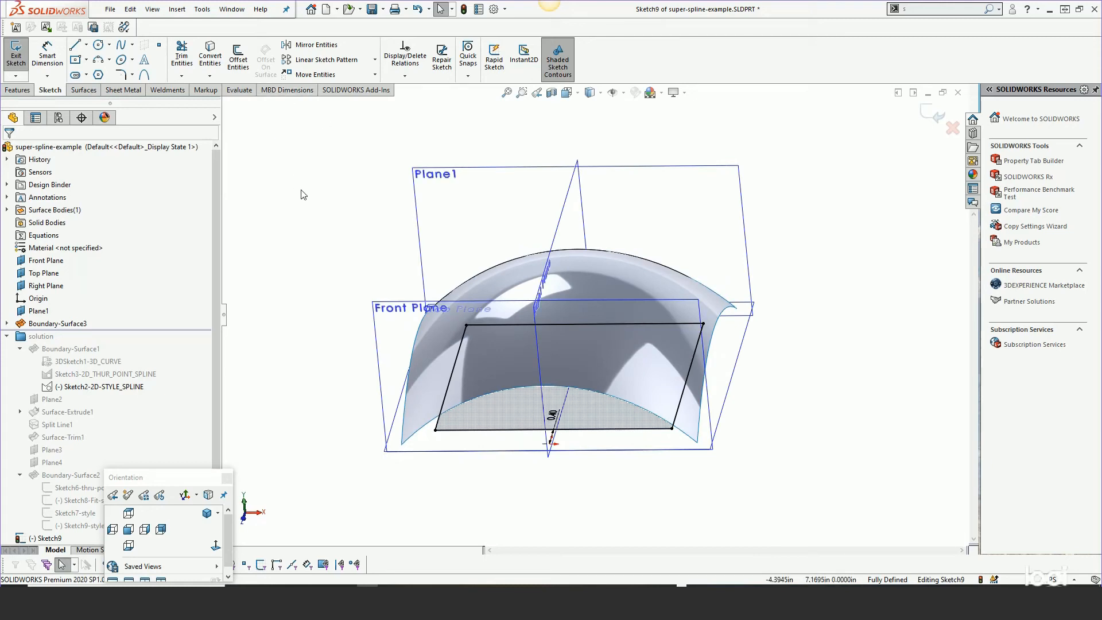
key(s)
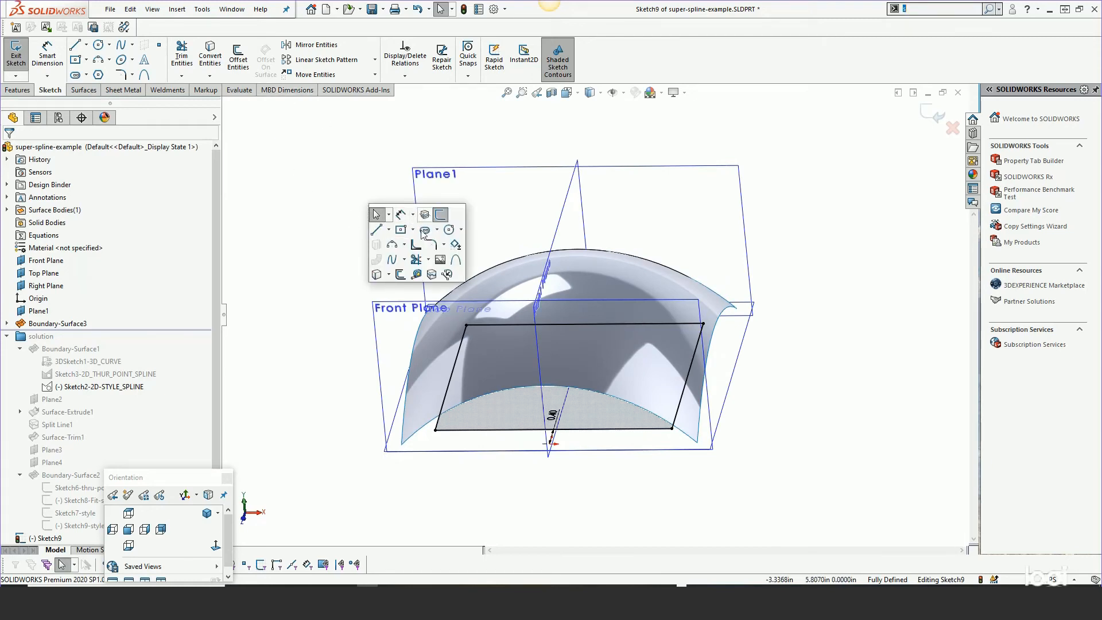
click(431, 275)
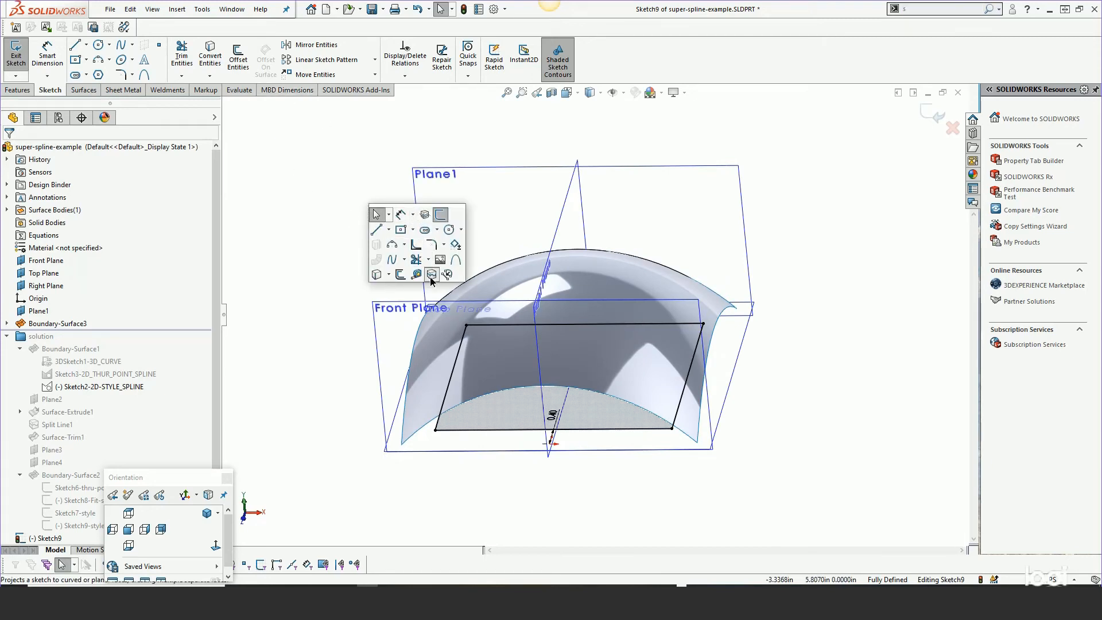
click(497, 285)
key(Return)
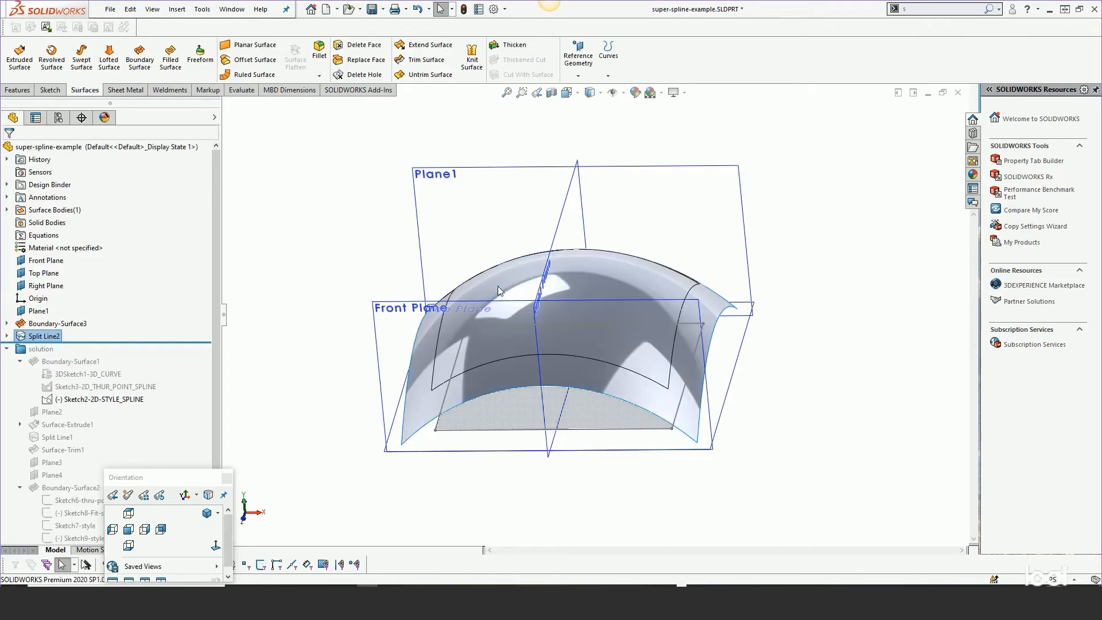
Try converting the four split-line edges into curves of a new 3D sketch and discard that sketch
middle_drag(498, 289, 548, 372)
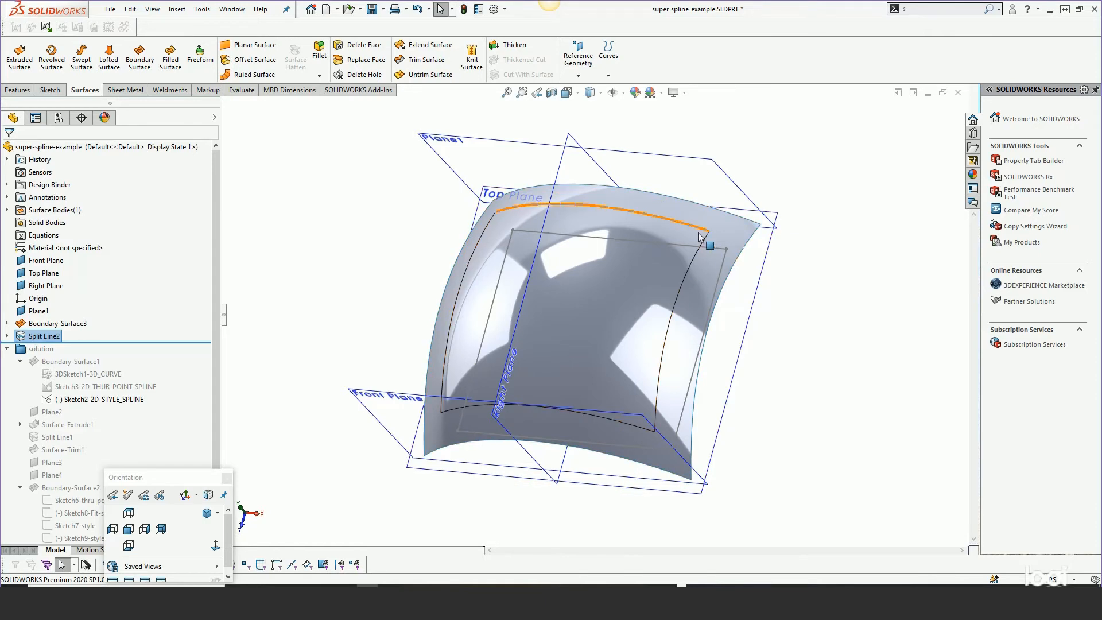
click(666, 347)
middle_drag(666, 347, 665, 251)
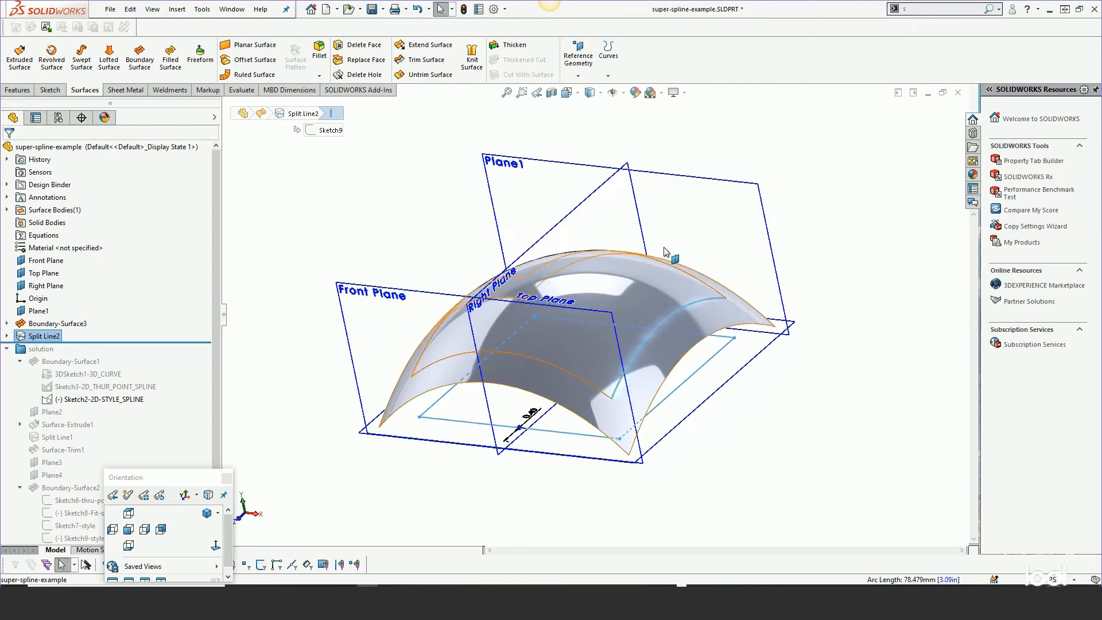
ctrl+click(555, 367)
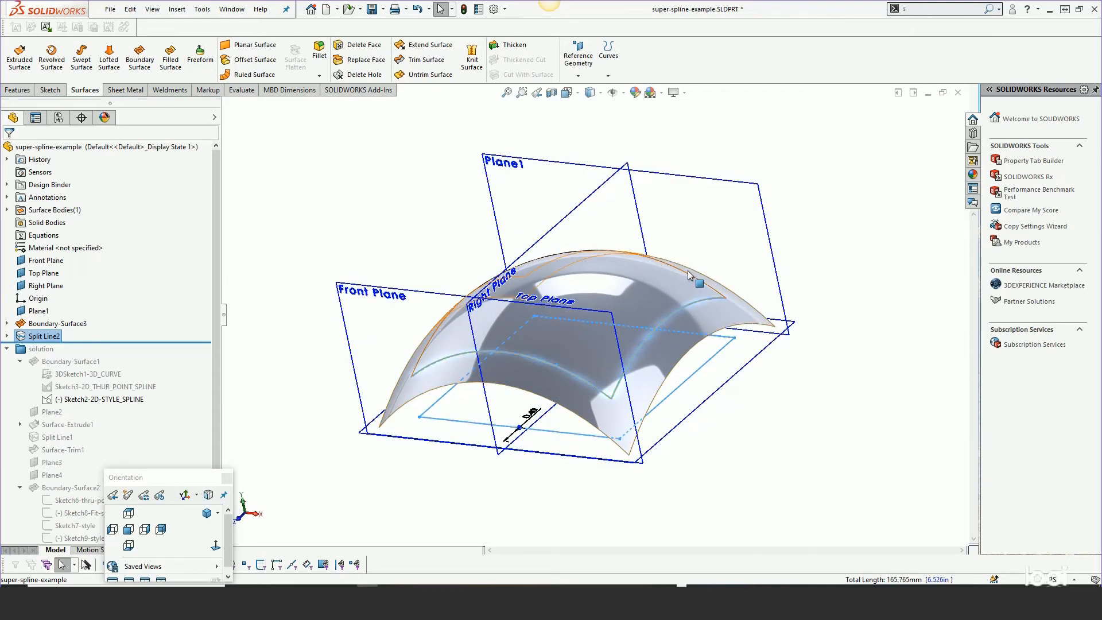
ctrl+click(697, 281)
middle_drag(697, 281, 696, 293)
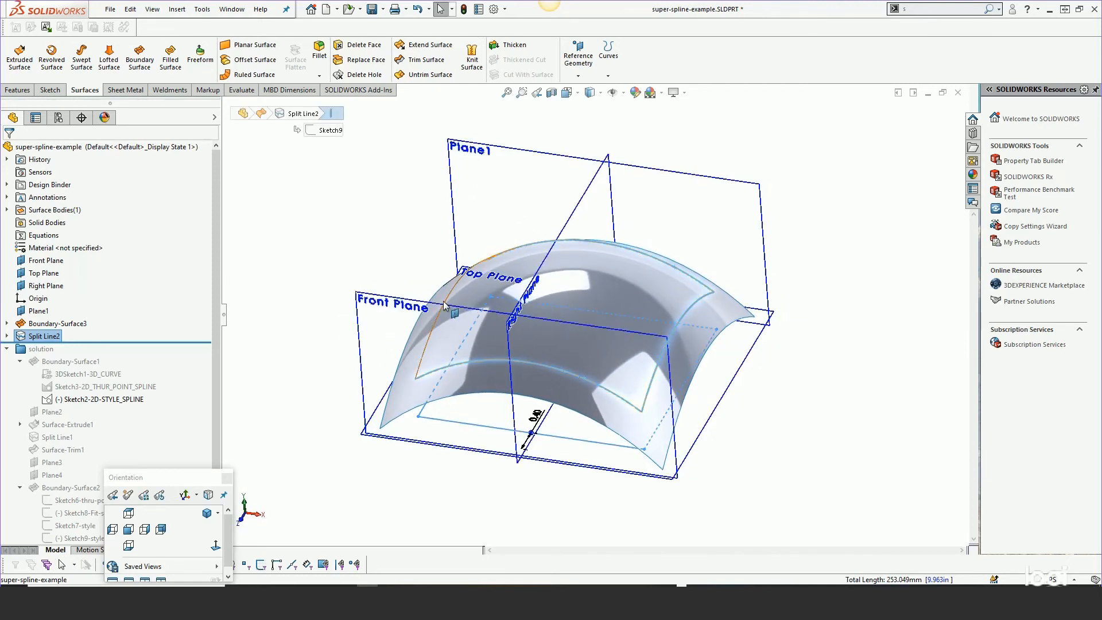
ctrl+click(435, 328)
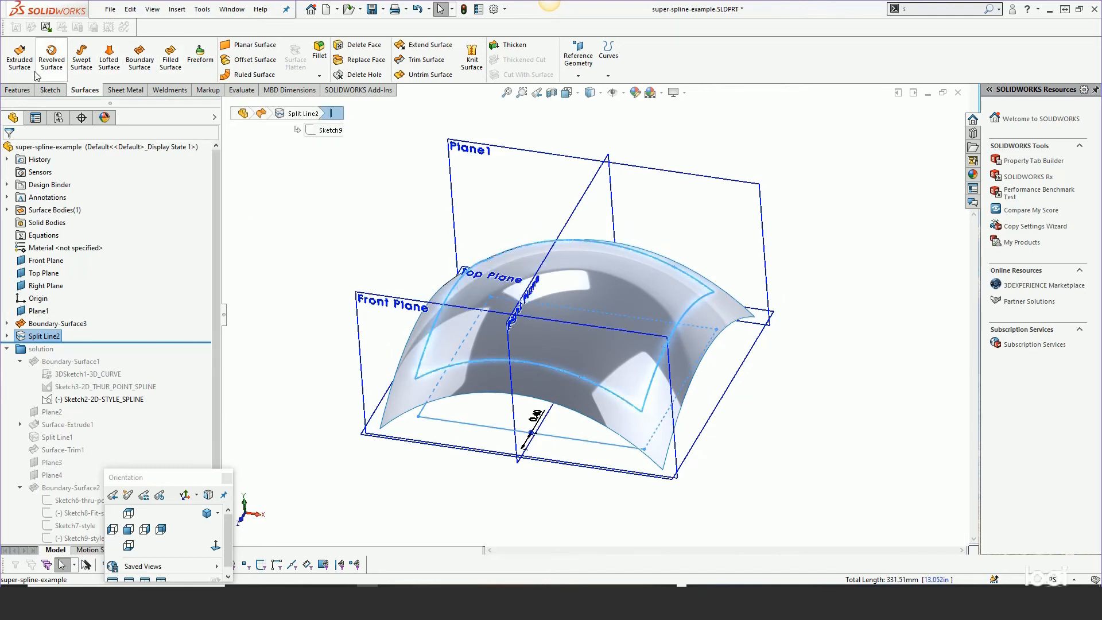
click(50, 90)
click(16, 76)
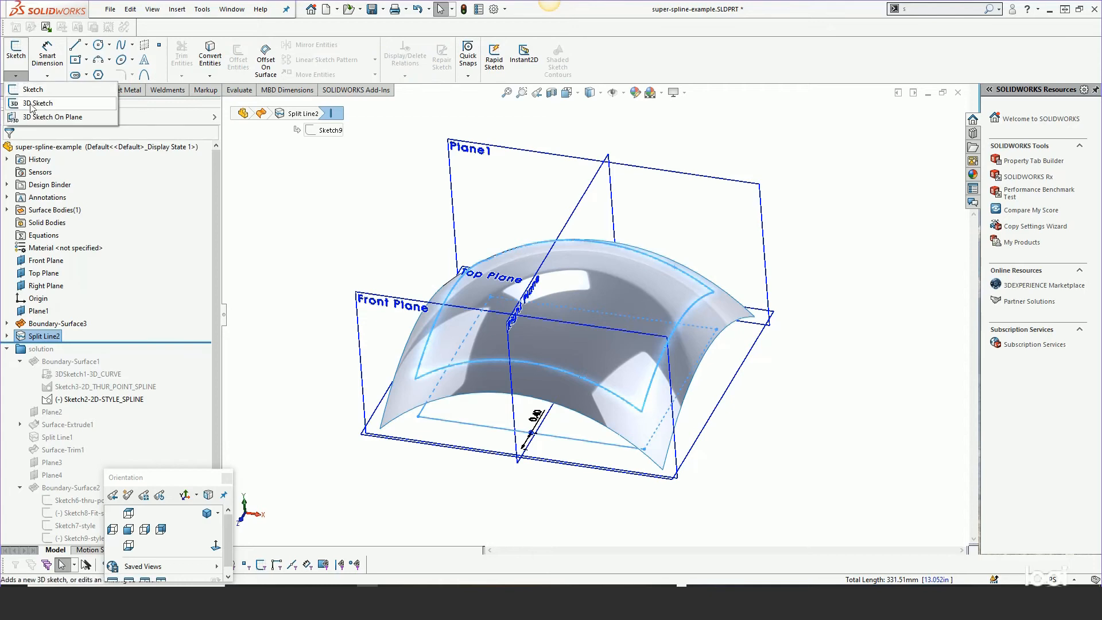
click(29, 103)
click(209, 59)
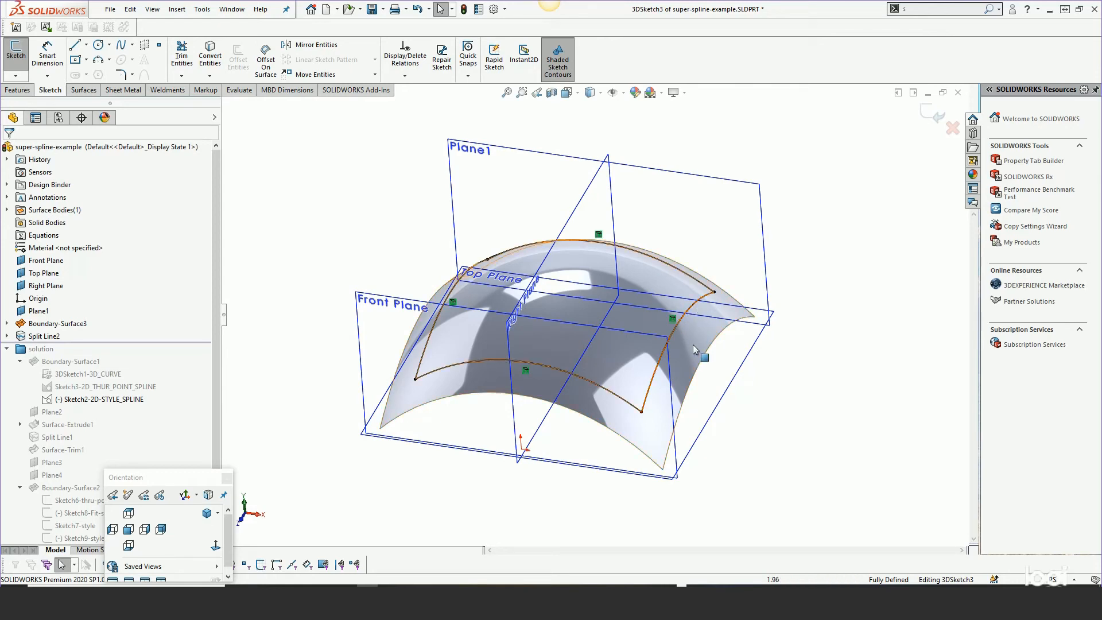
click(952, 129)
click(576, 301)
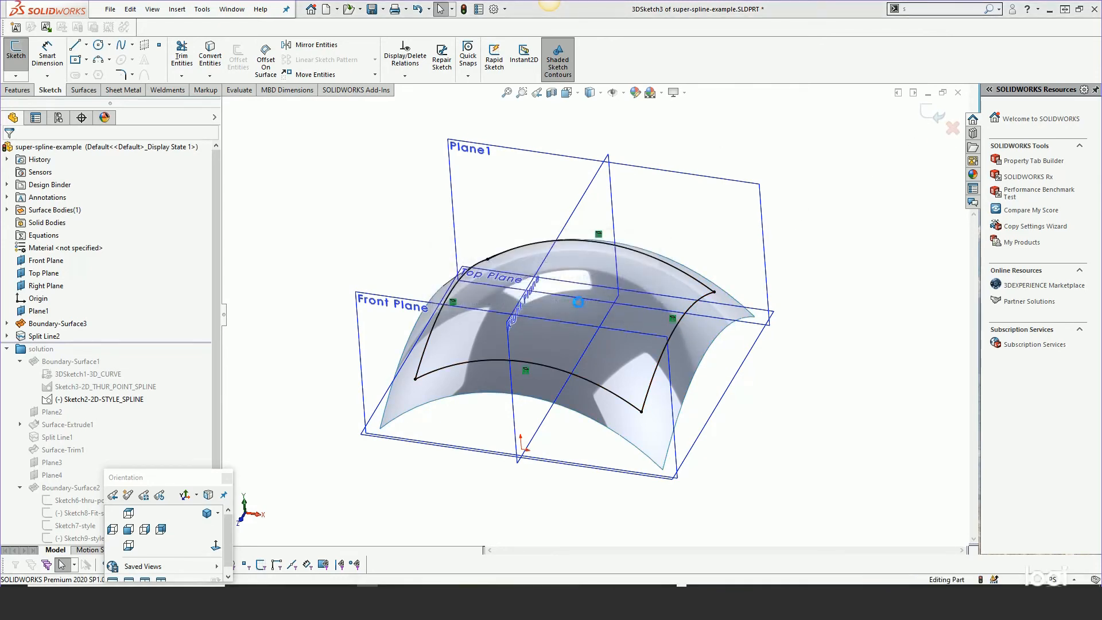
Delete the split line feature from the boundary surface but keep its rectangle sketch
mouse_move(372, 206)
middle_down()
mouse_move(387, 214)
mouse_move(377, 266)
mouse_move(383, 221)
middle_up()
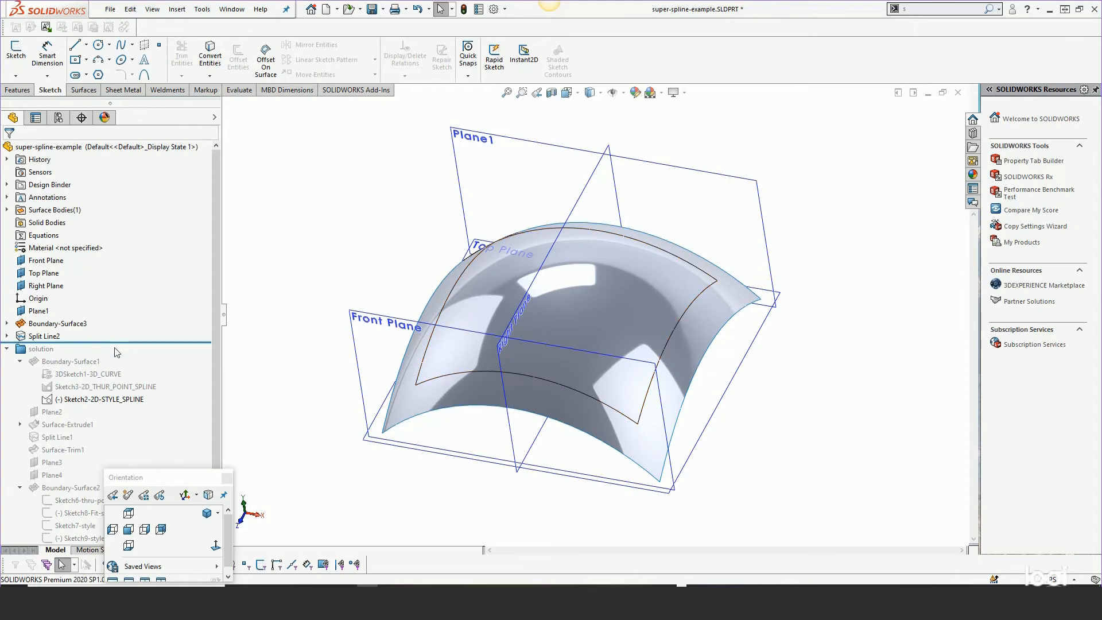
click(53, 336)
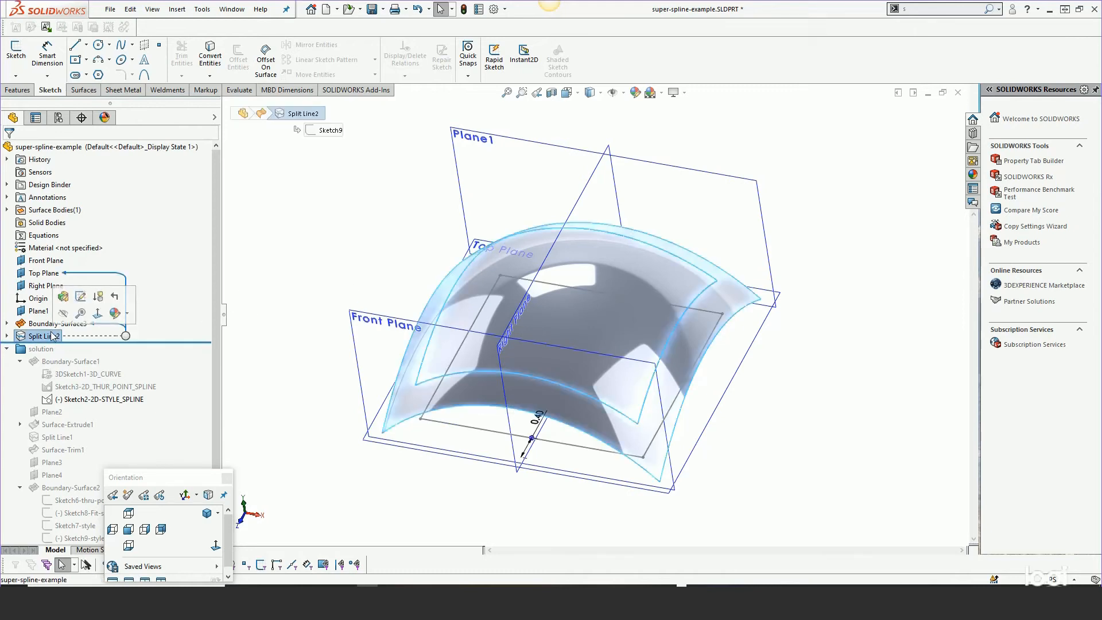
key(Delete)
click(386, 144)
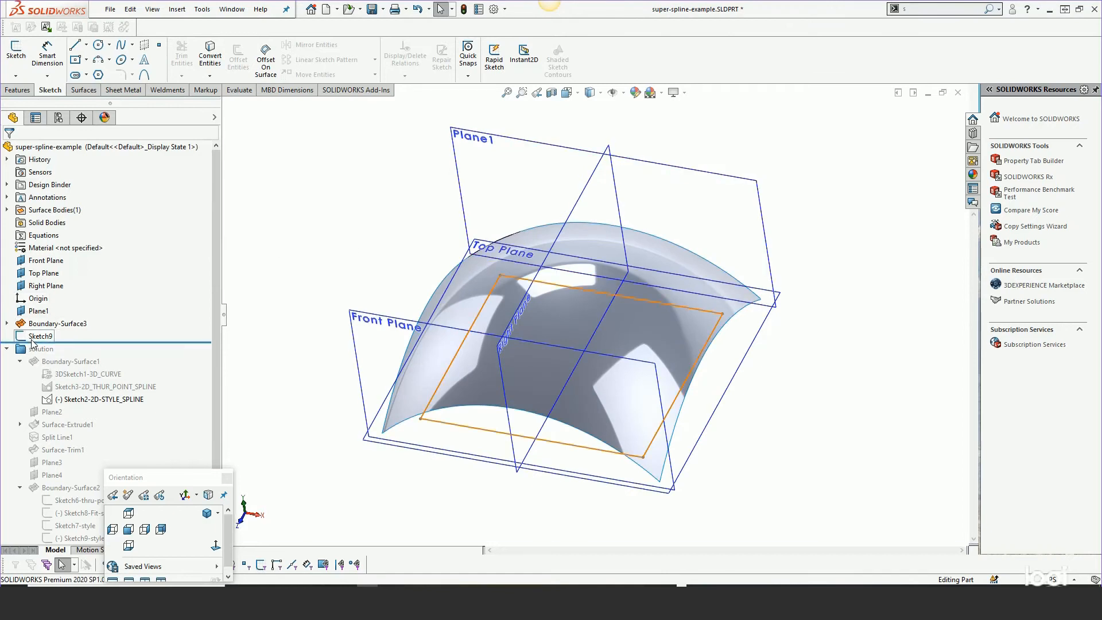
Extrude the offset rectangle sketch as a surface about 2.47 in upward through the boundary surface
click(32, 340)
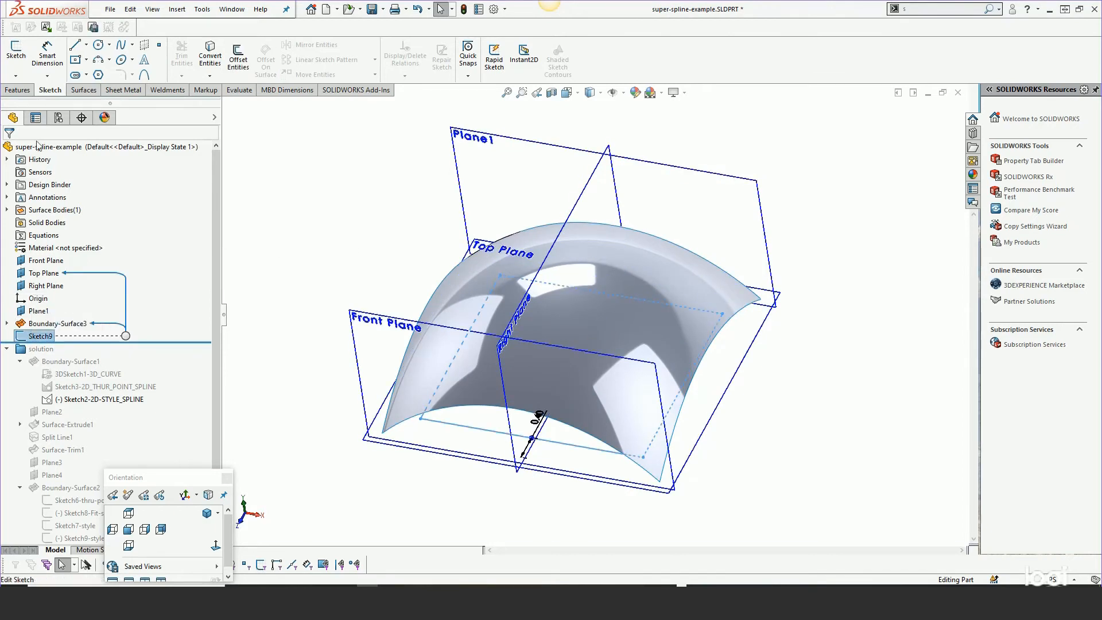
click(84, 90)
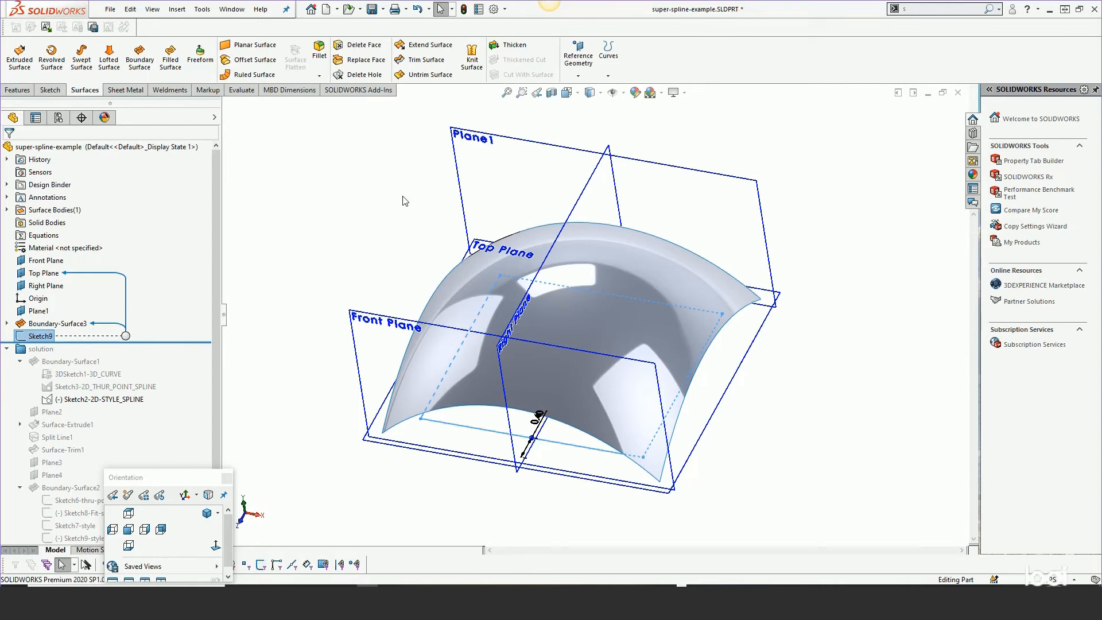
click(293, 239)
click(34, 339)
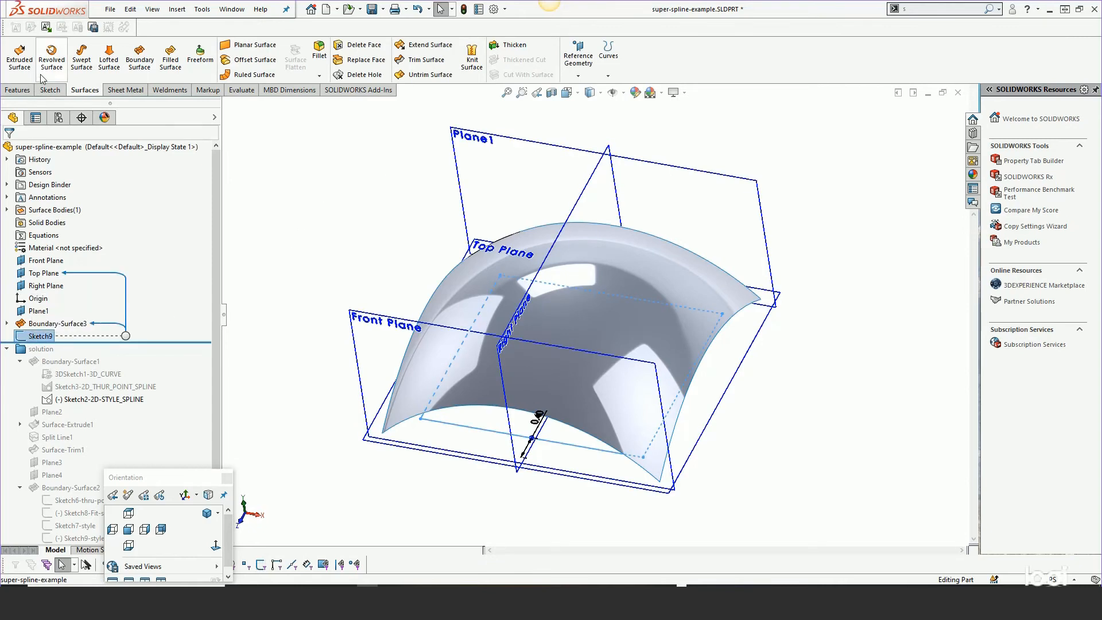
click(19, 57)
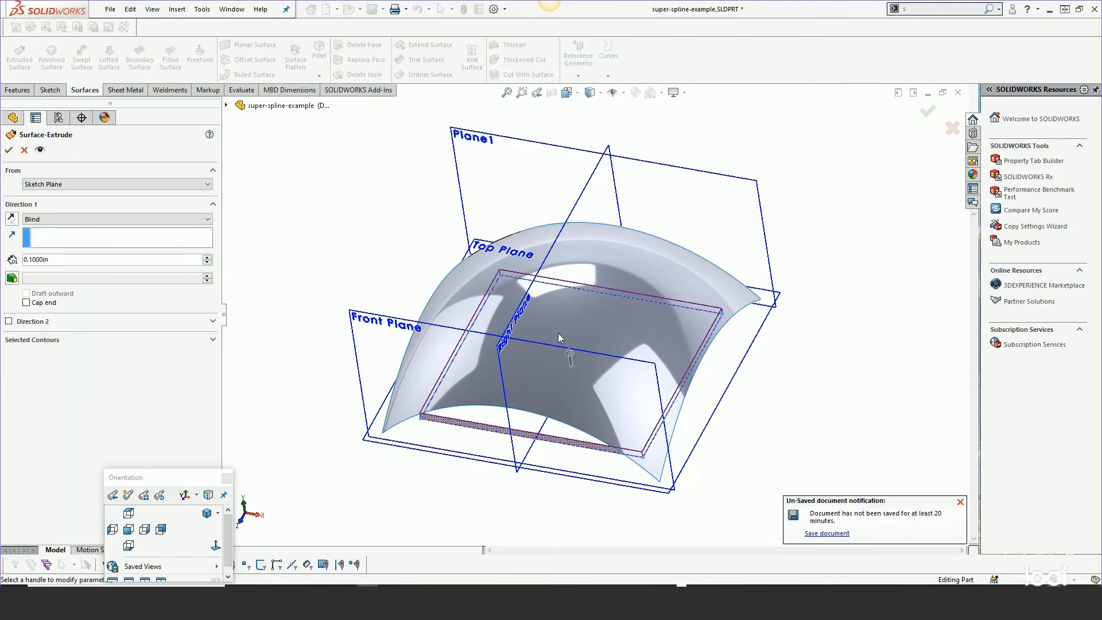
drag(569, 356, 554, 169)
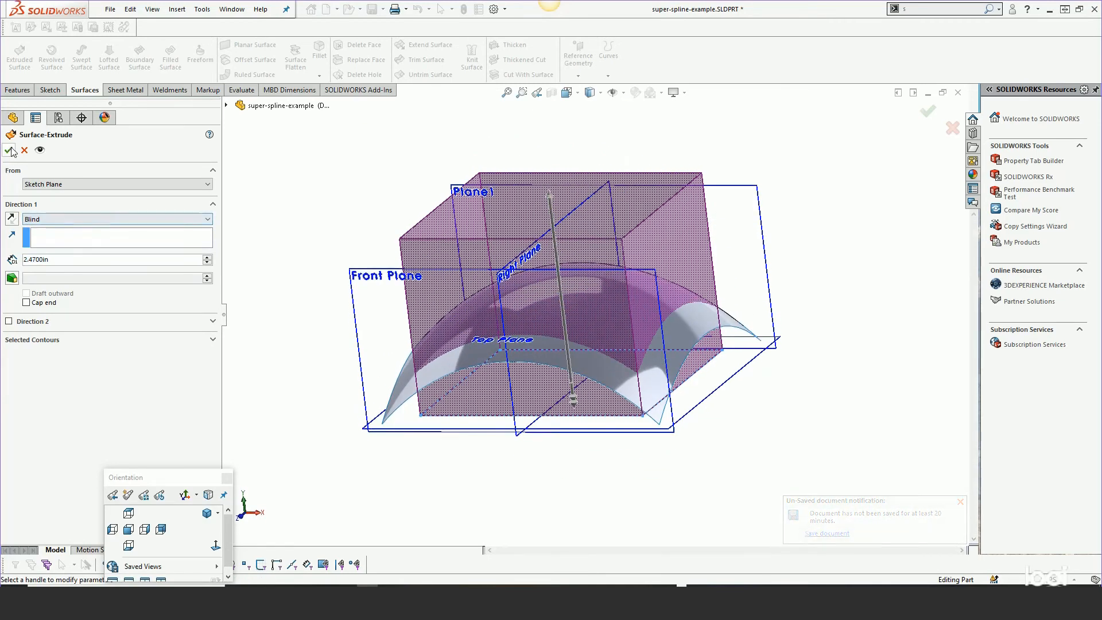
key(Return)
middle_drag(623, 231, 618, 276)
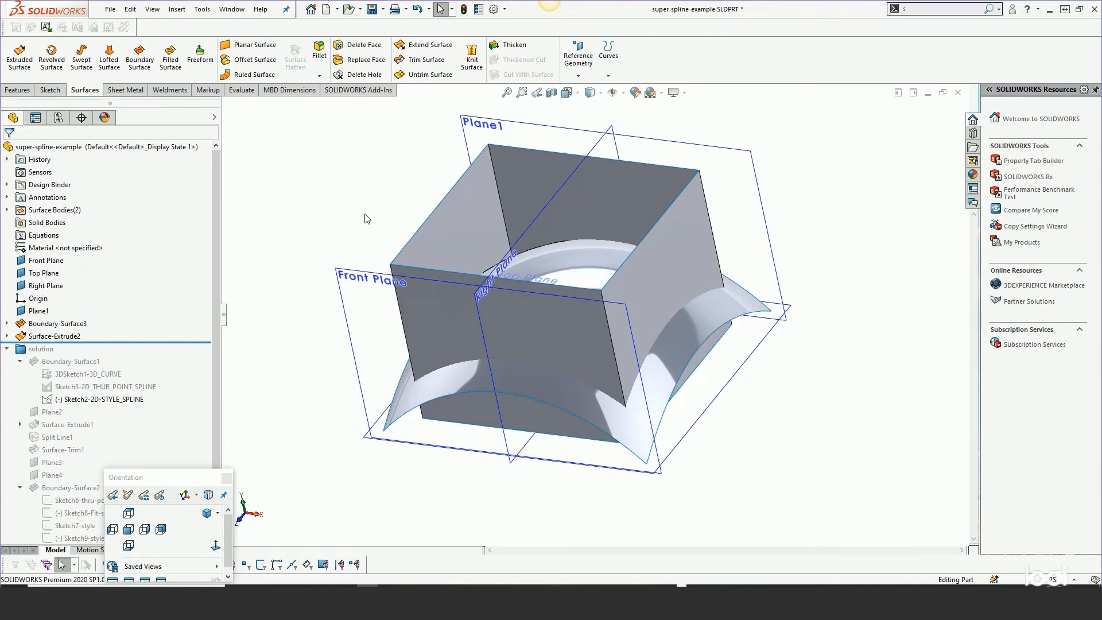
Try creating an intersection curve between the boundary surface and the extruded surface's front face in a new 3D sketch, undo it and exit
key(s)
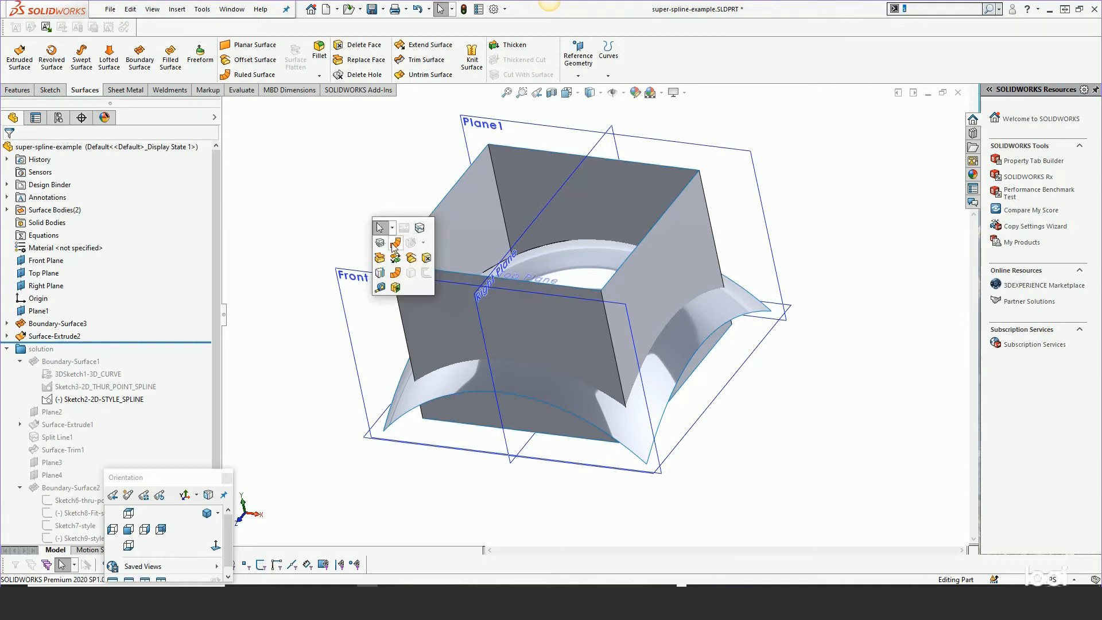
click(419, 230)
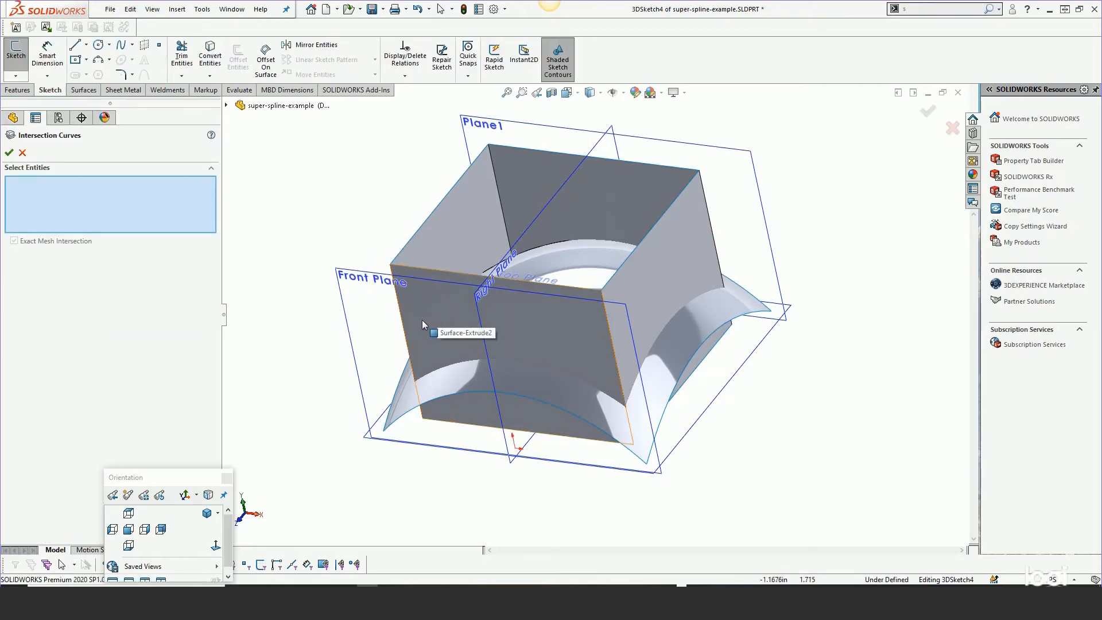
click(446, 380)
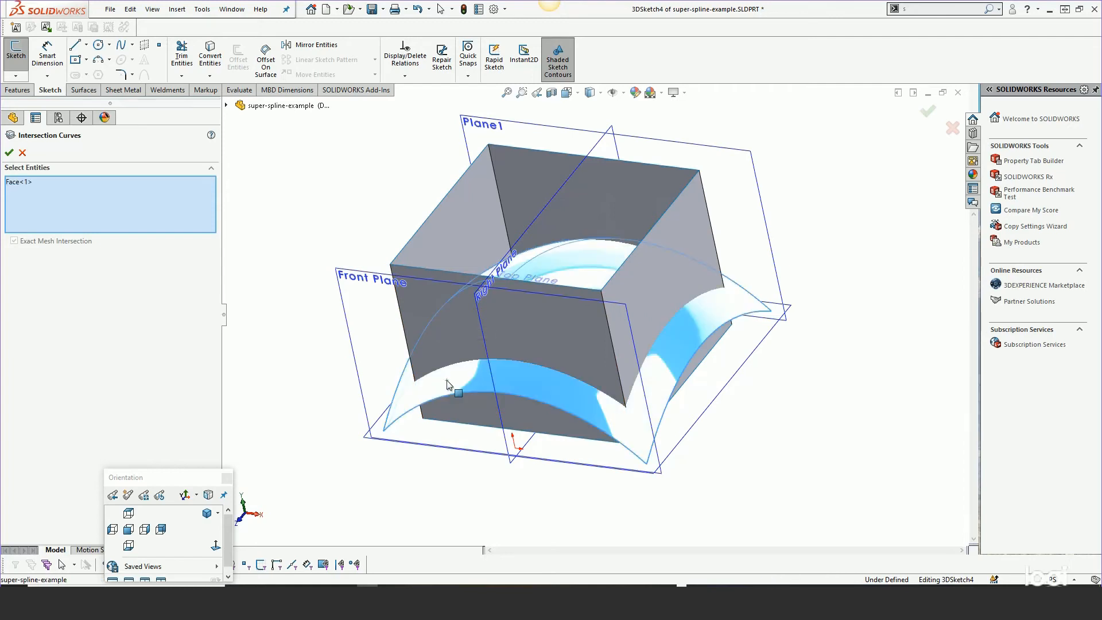
click(452, 324)
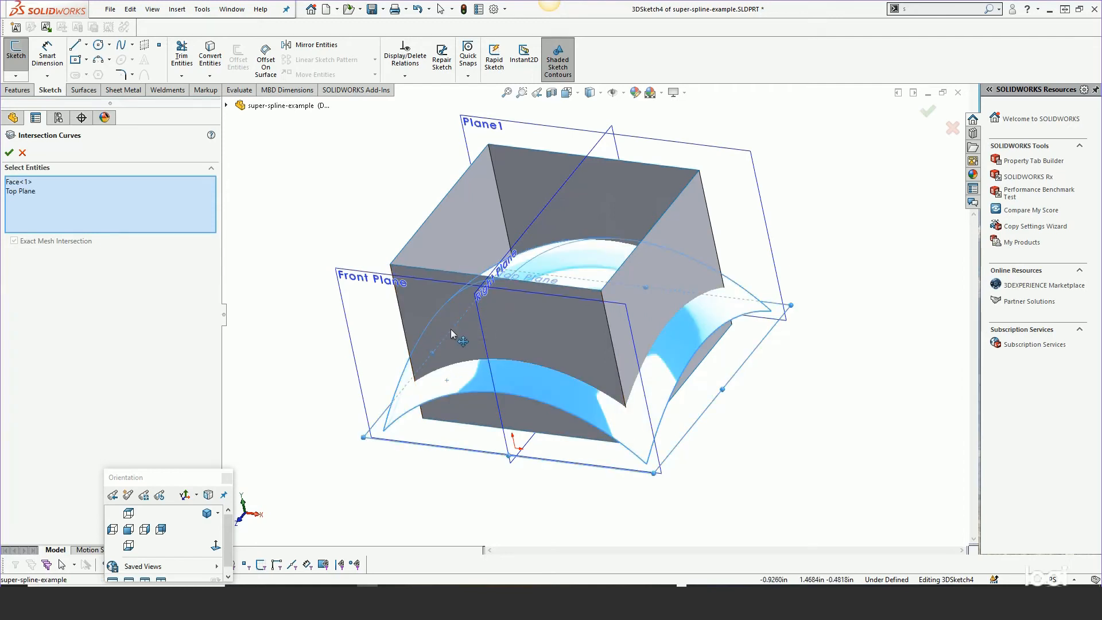
click(450, 329)
click(447, 328)
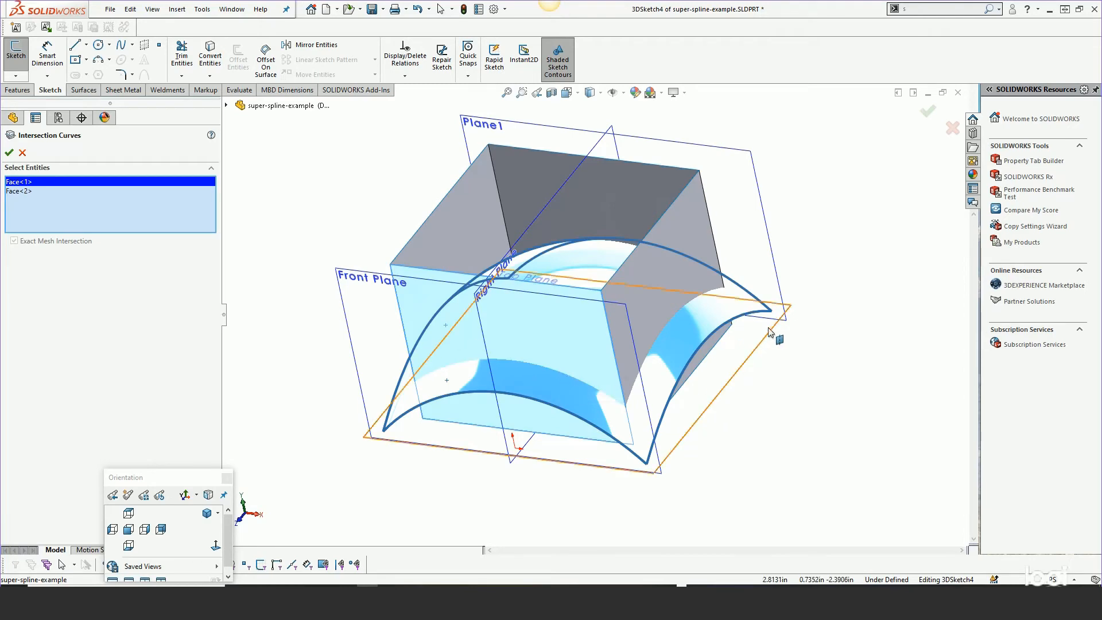
click(9, 152)
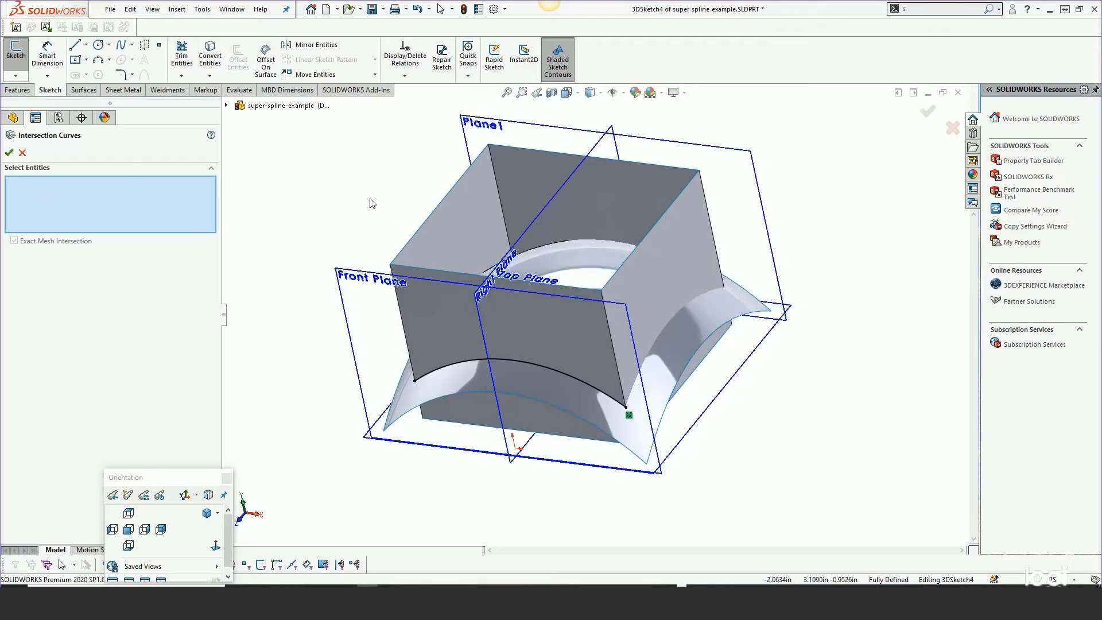
click(21, 154)
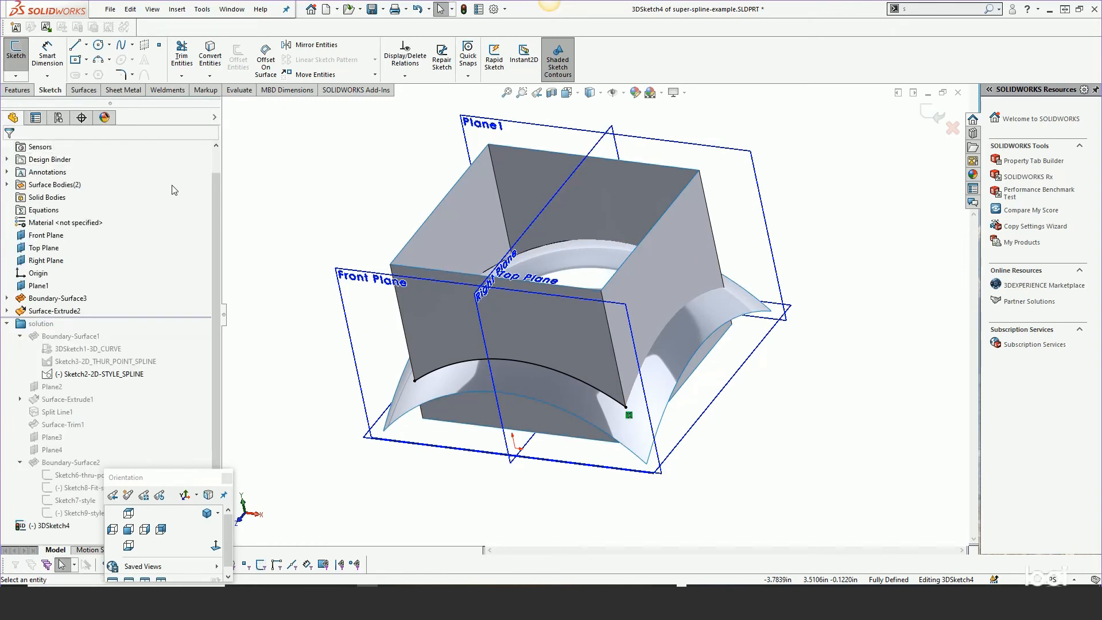
key(ctrl+z)
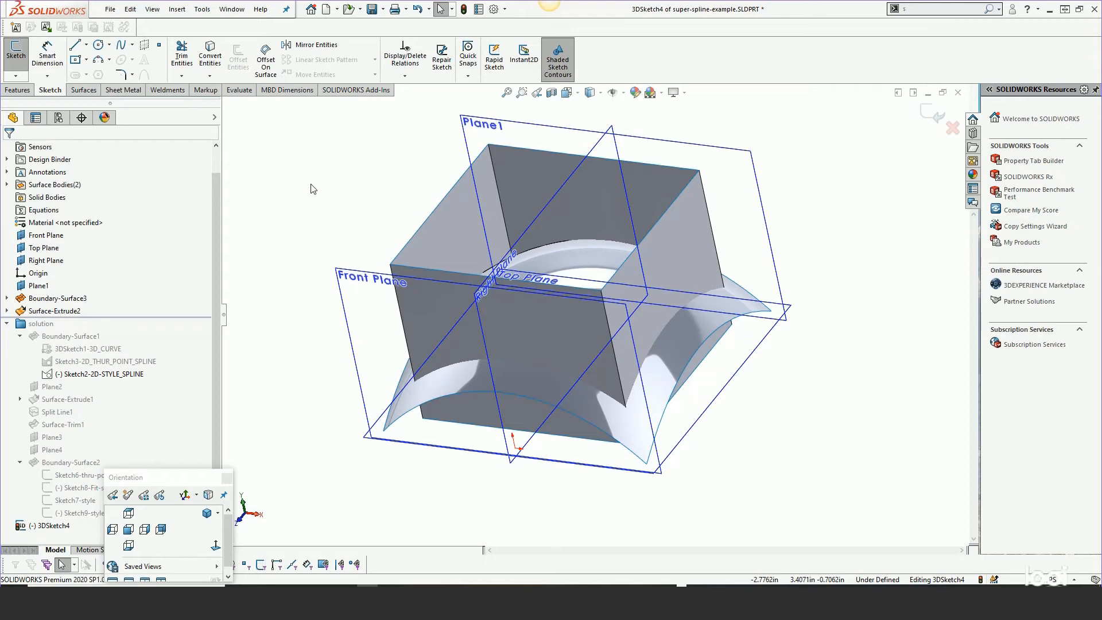
key(s)
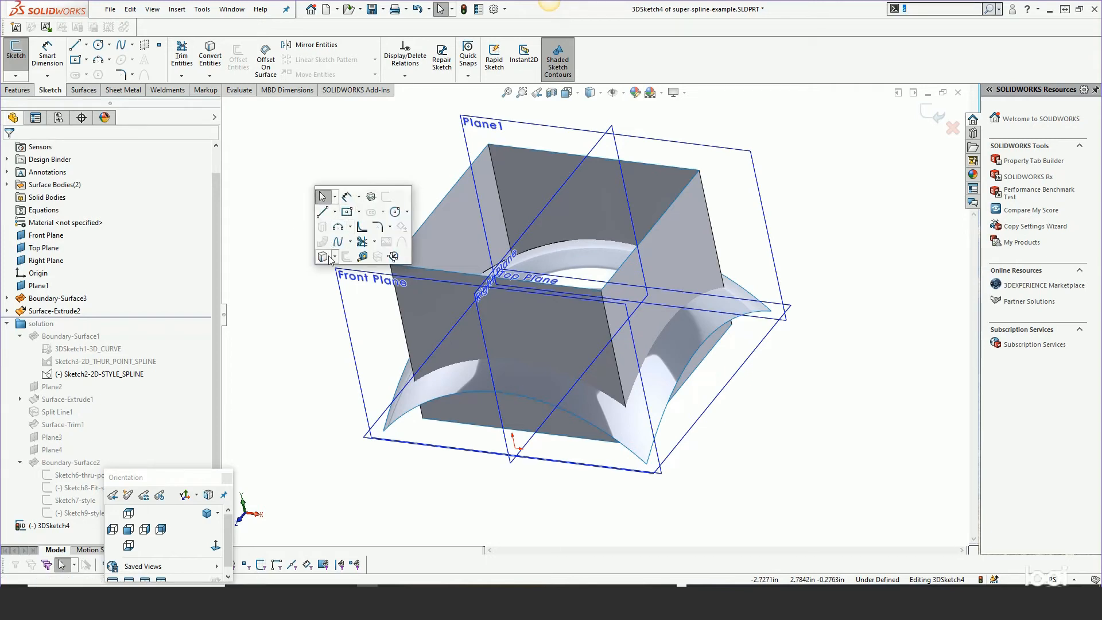
click(390, 163)
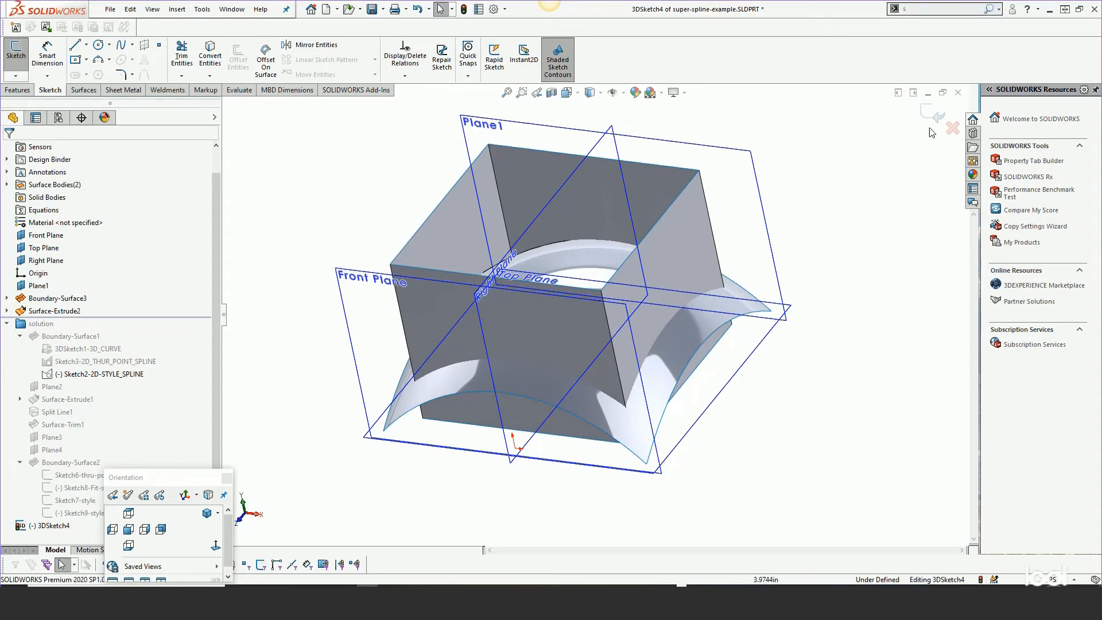
click(931, 115)
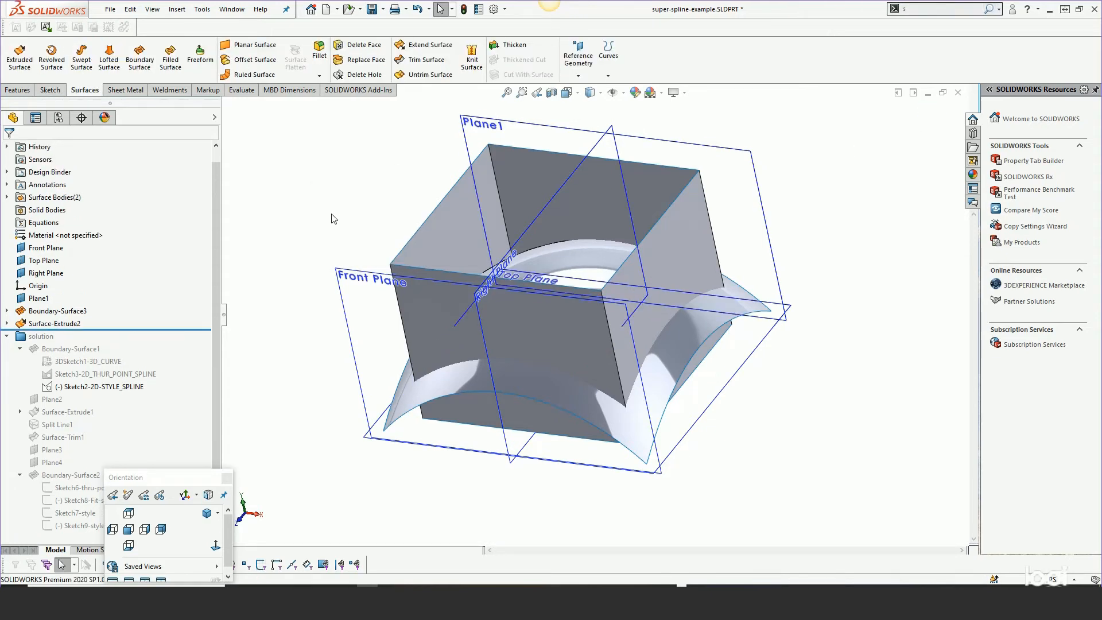
Try creating intersection curves between the whole boundary and extruded surface bodies in a new 3D sketch, undo them and exit
key(s)
click(343, 240)
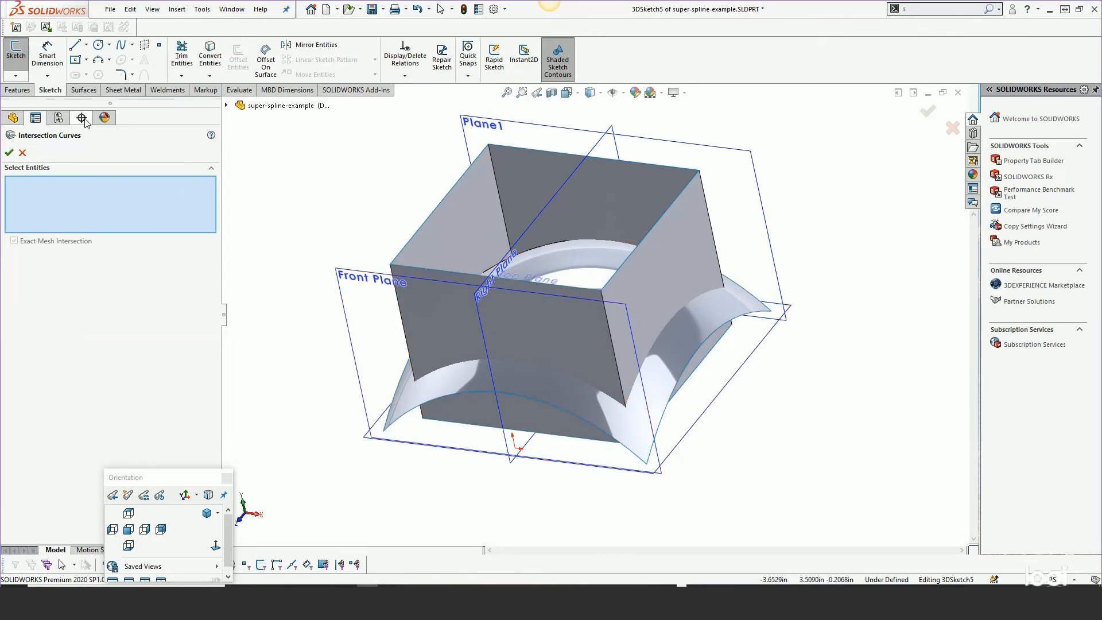
click(227, 106)
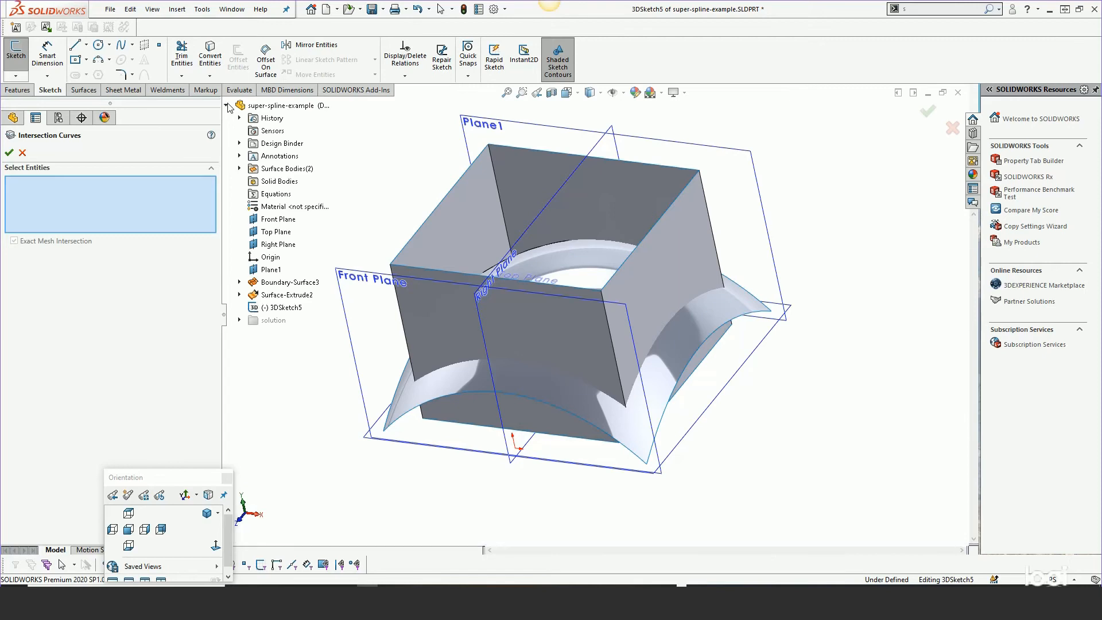
click(239, 168)
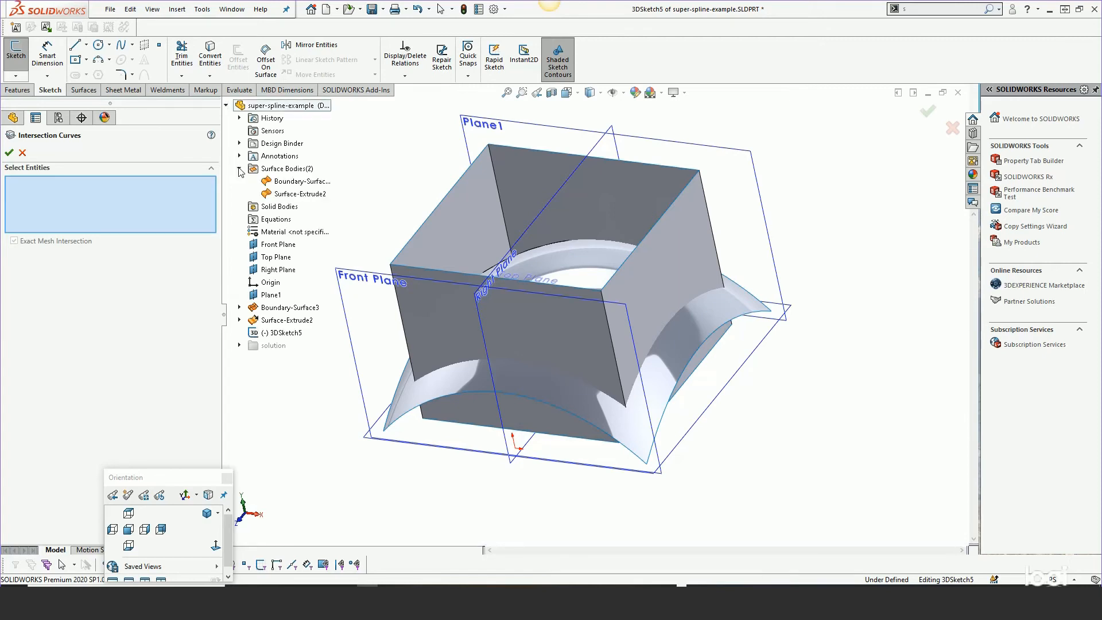
click(285, 181)
click(296, 195)
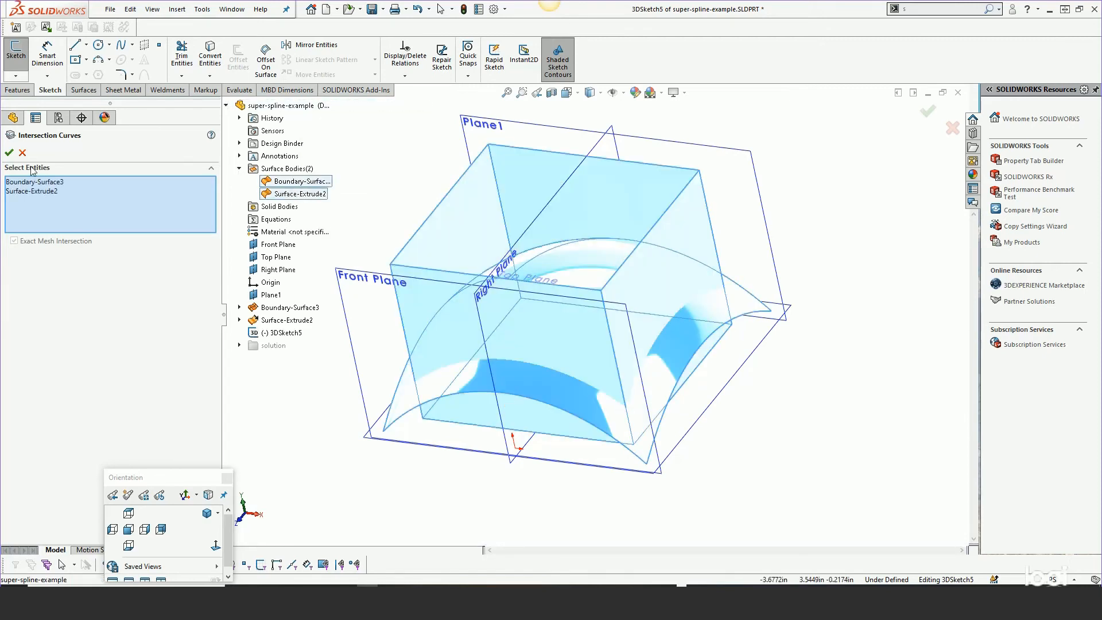
click(9, 152)
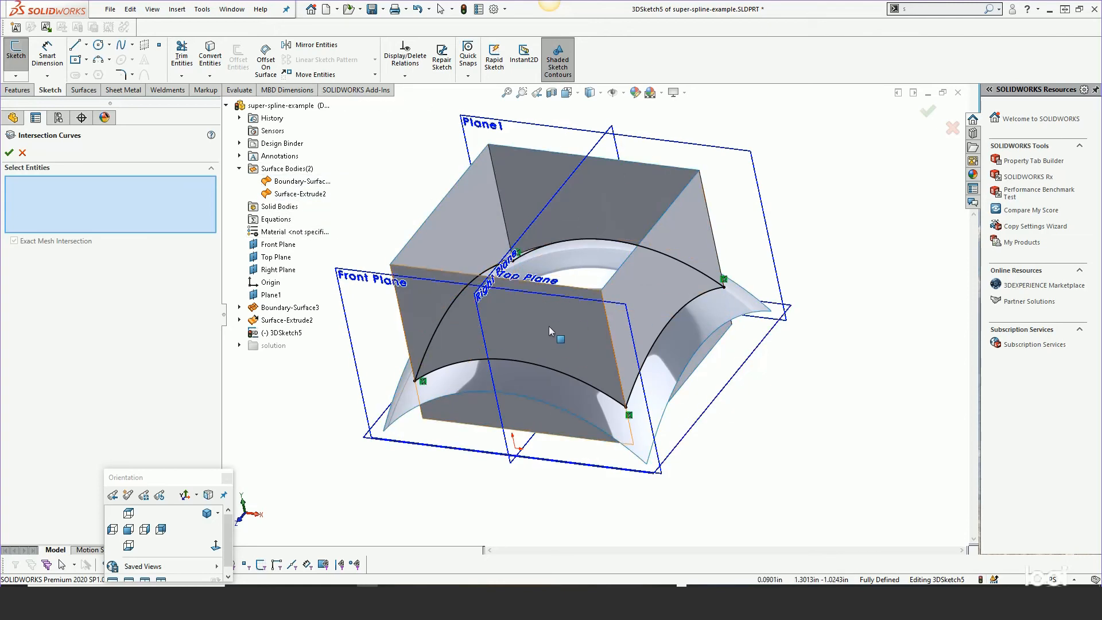
mouse_move(549, 326)
middle_down()
mouse_move(561, 323)
mouse_move(542, 327)
middle_up()
click(451, 251)
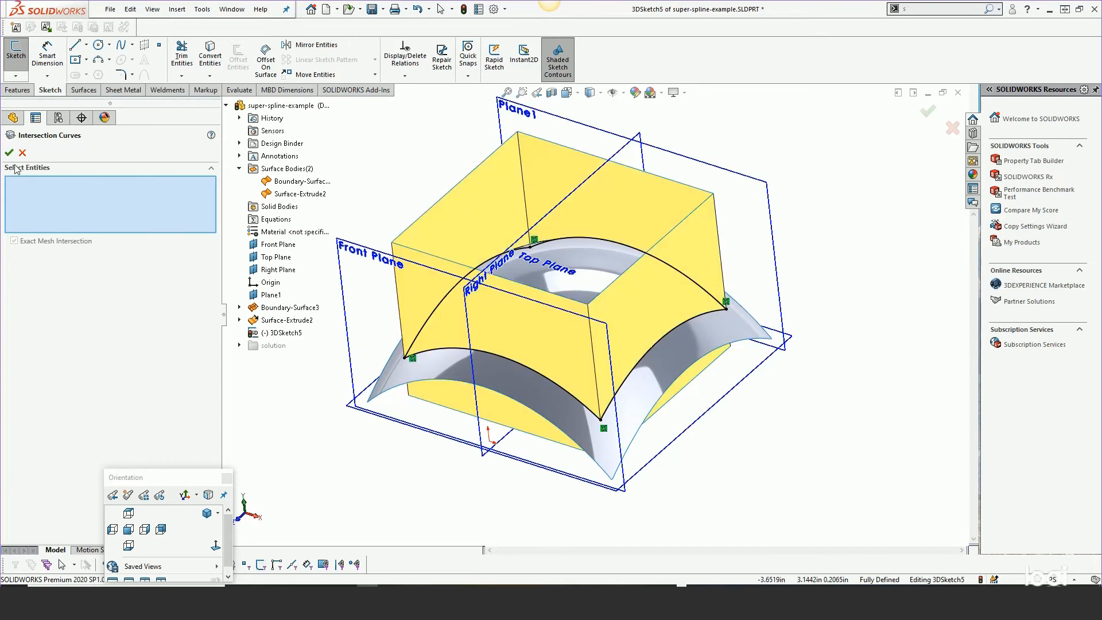
key(Escape)
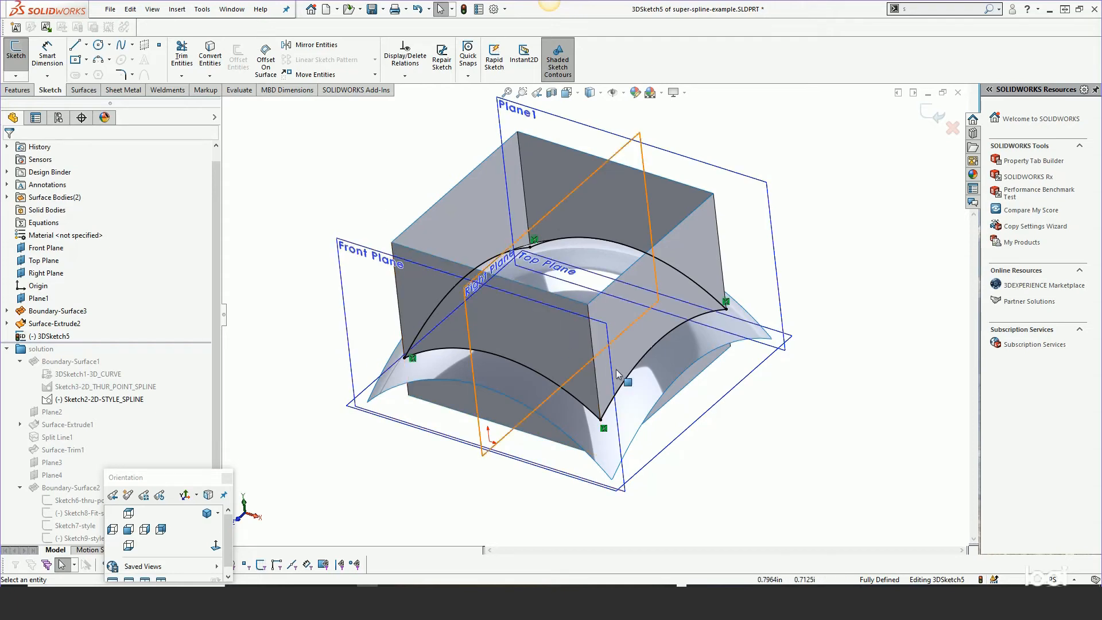
key(ctrl+z)
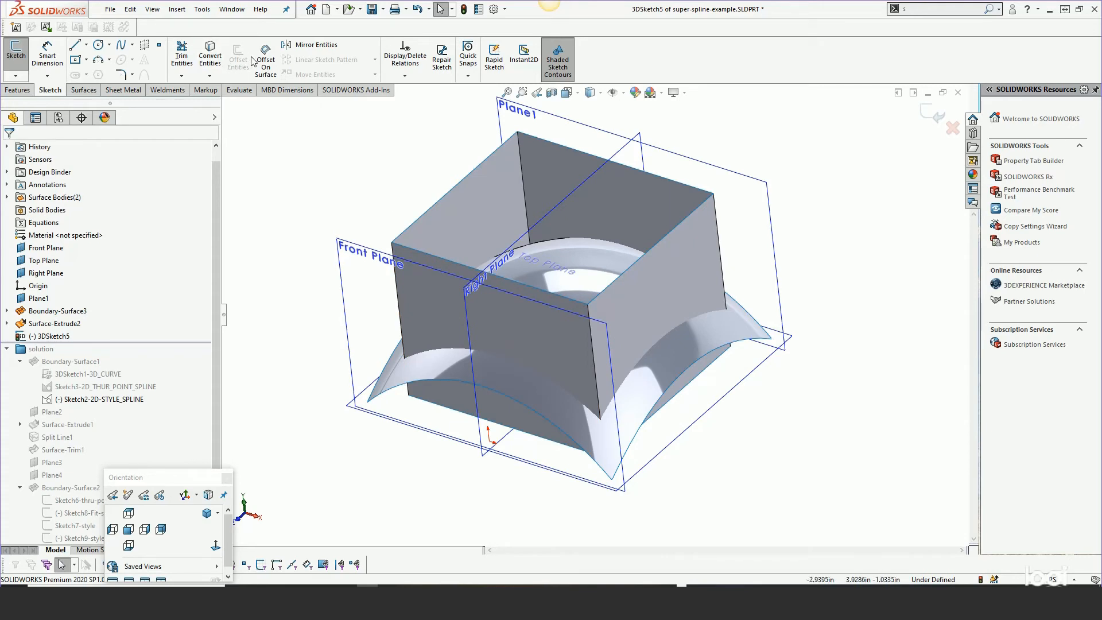
click(84, 90)
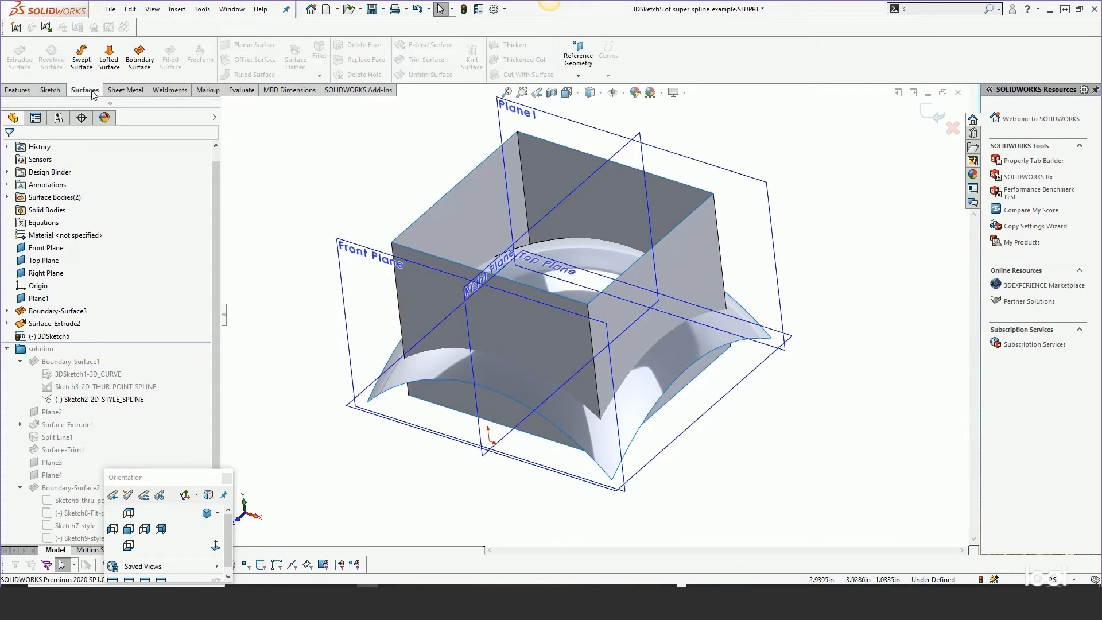
click(918, 116)
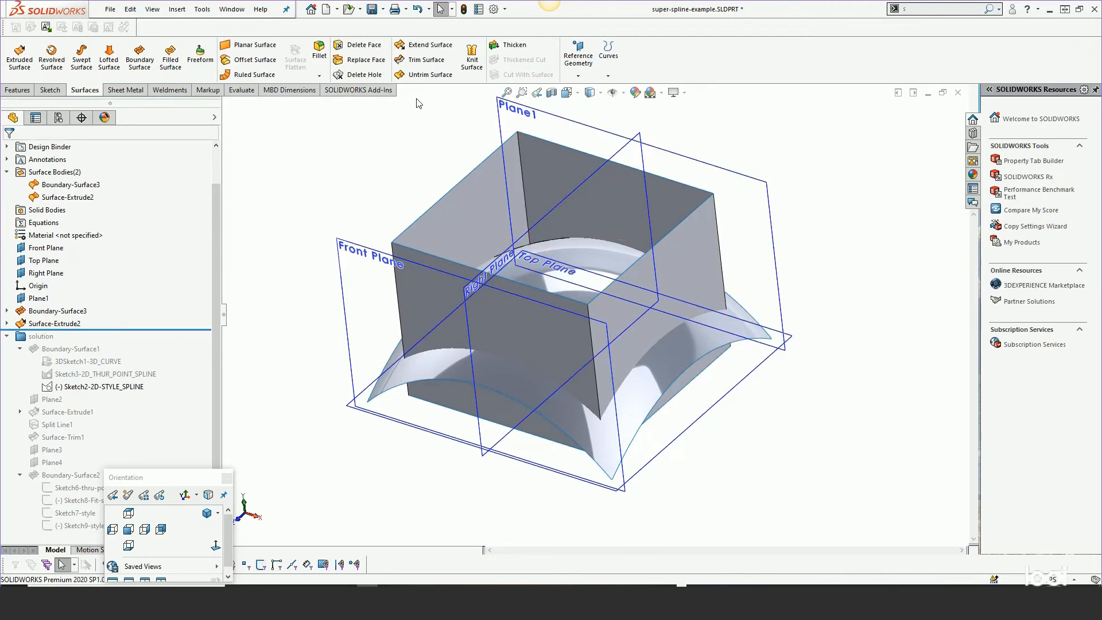
Trim the centre out of the boundary surface using the extruded rectangle surface as the trim tool, keeping the outer frame
click(419, 61)
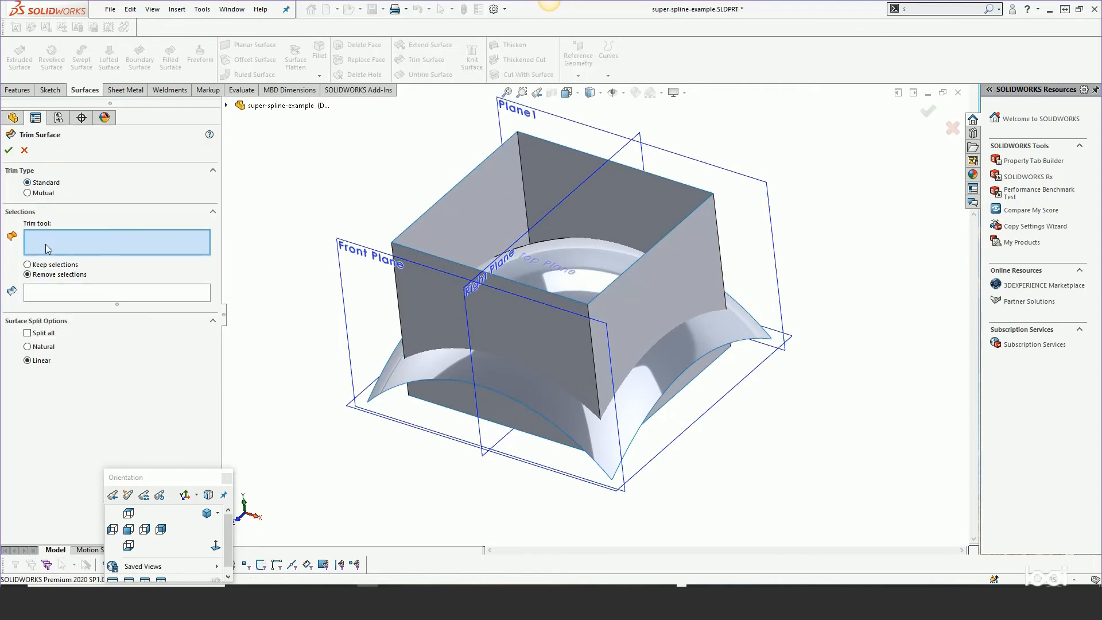
click(424, 226)
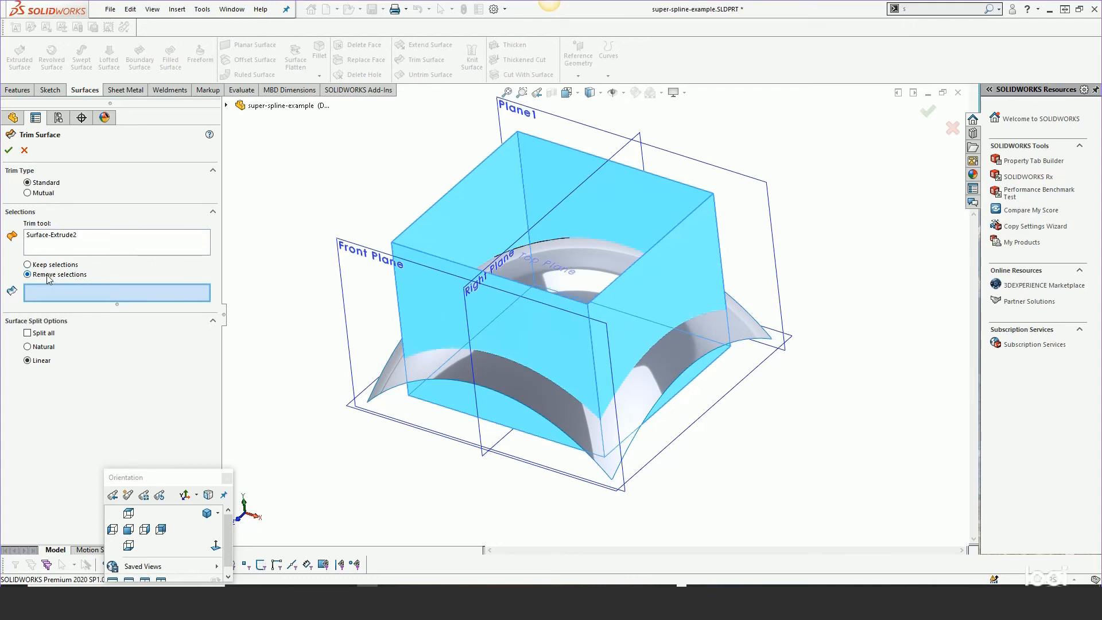
click(417, 371)
key(Return)
Hide the extruded rectangle surface body
click(484, 212)
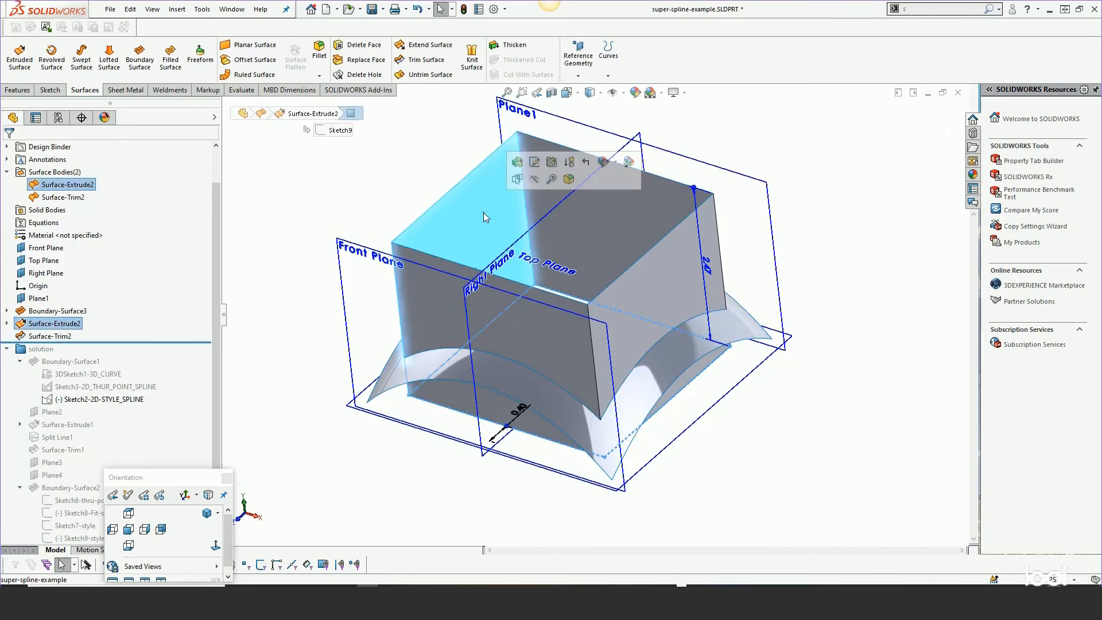
click(531, 180)
middle_drag(486, 265, 360, 322)
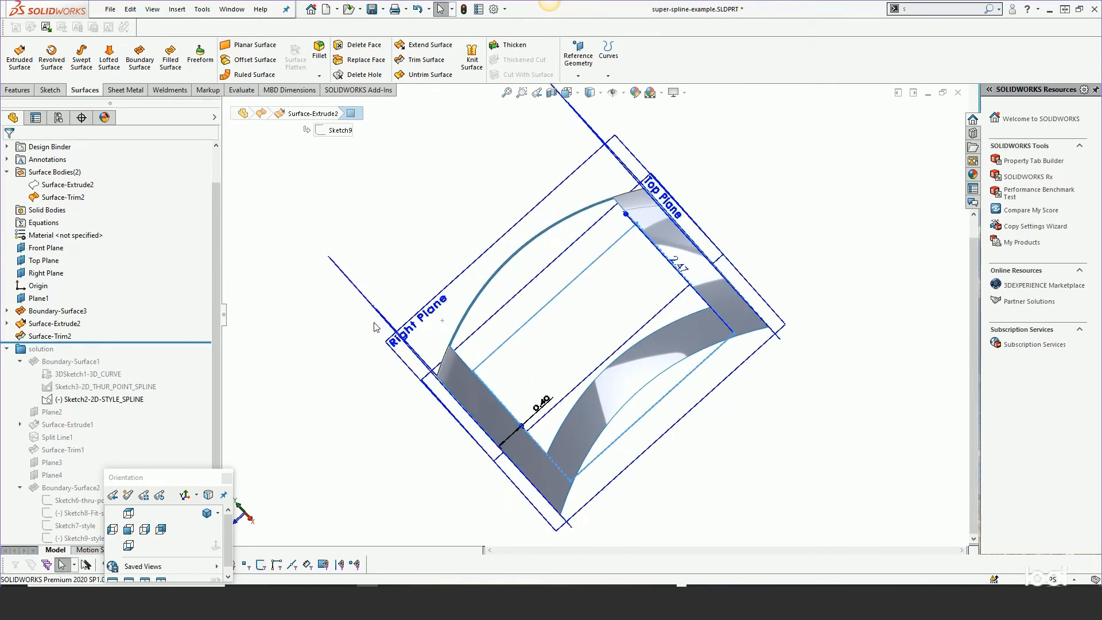
Begin a reference plane offset from the Front Plane toward Plane1 and set the number of planes to 3
click(383, 317)
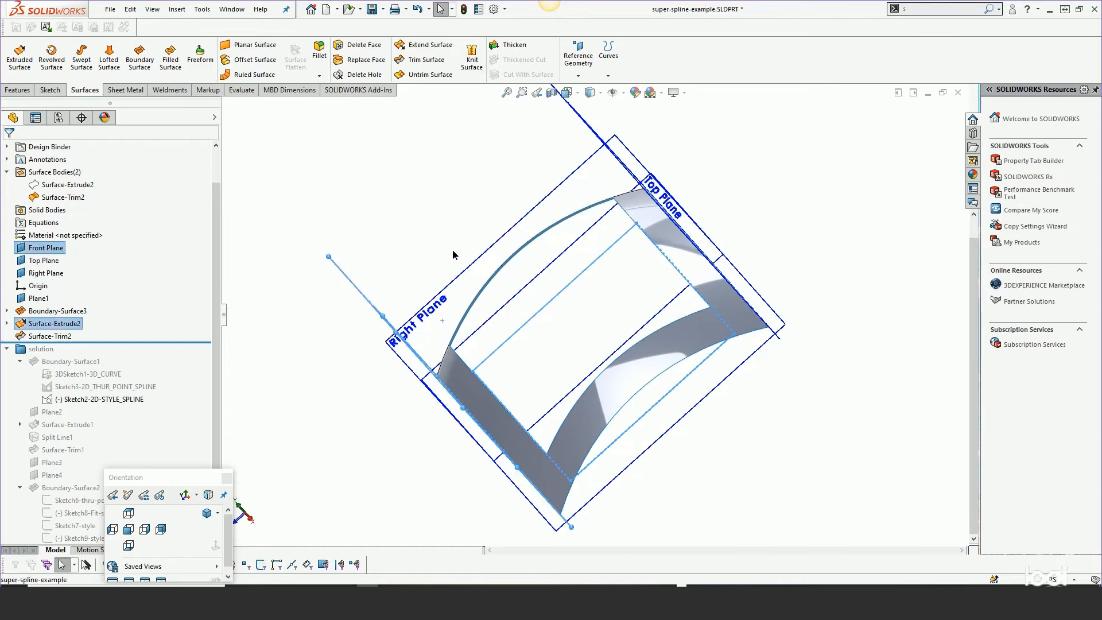
click(367, 245)
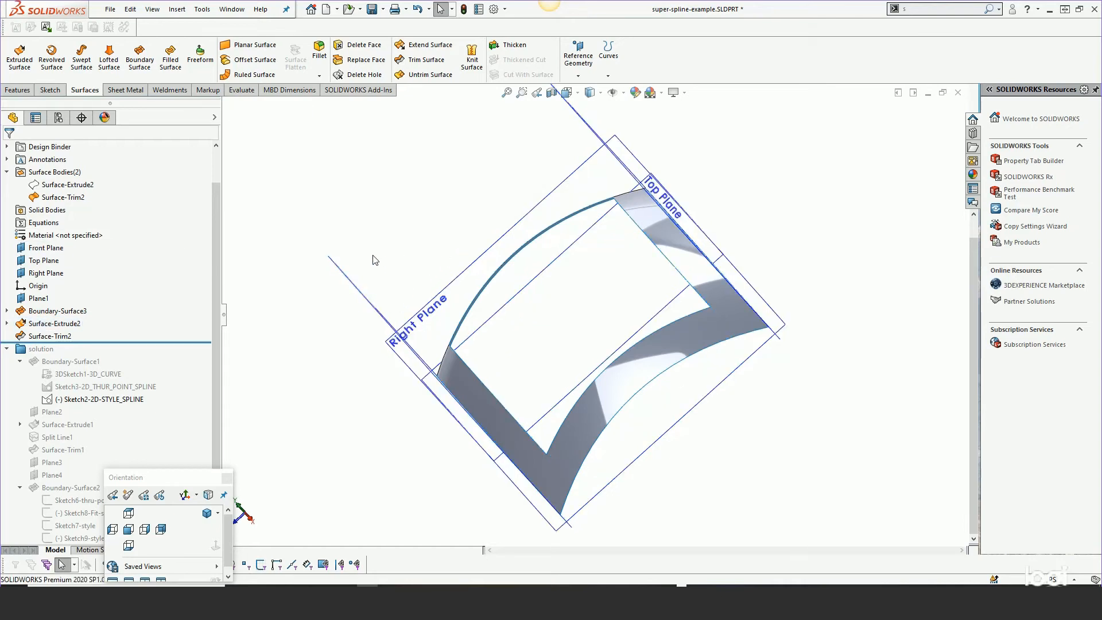
click(370, 302)
ctrl+drag(372, 303, 482, 204)
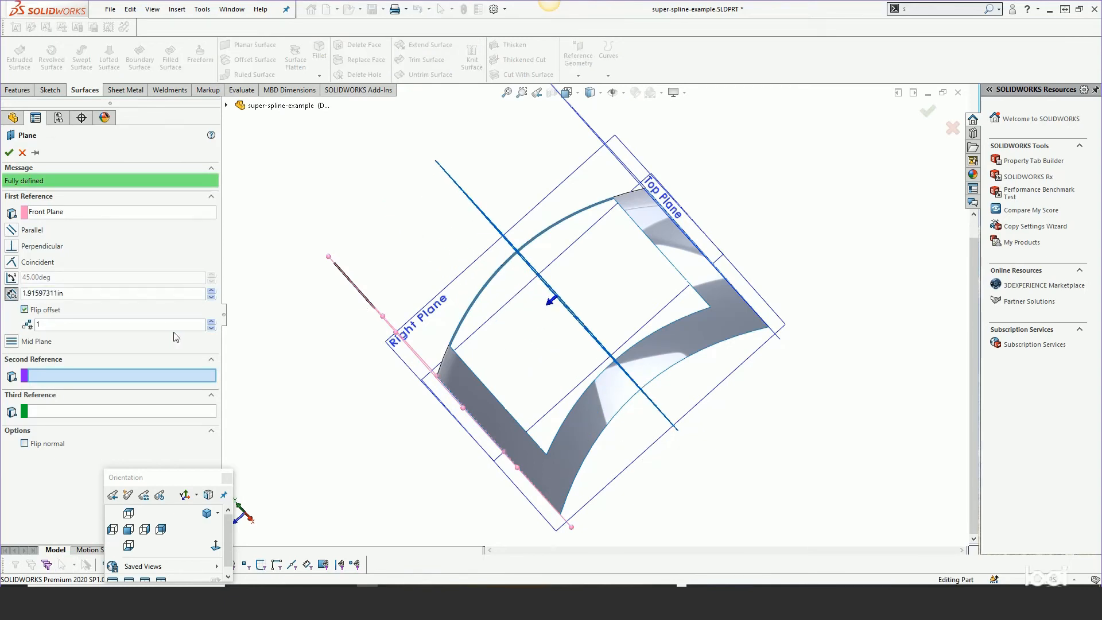
click(212, 323)
click(213, 322)
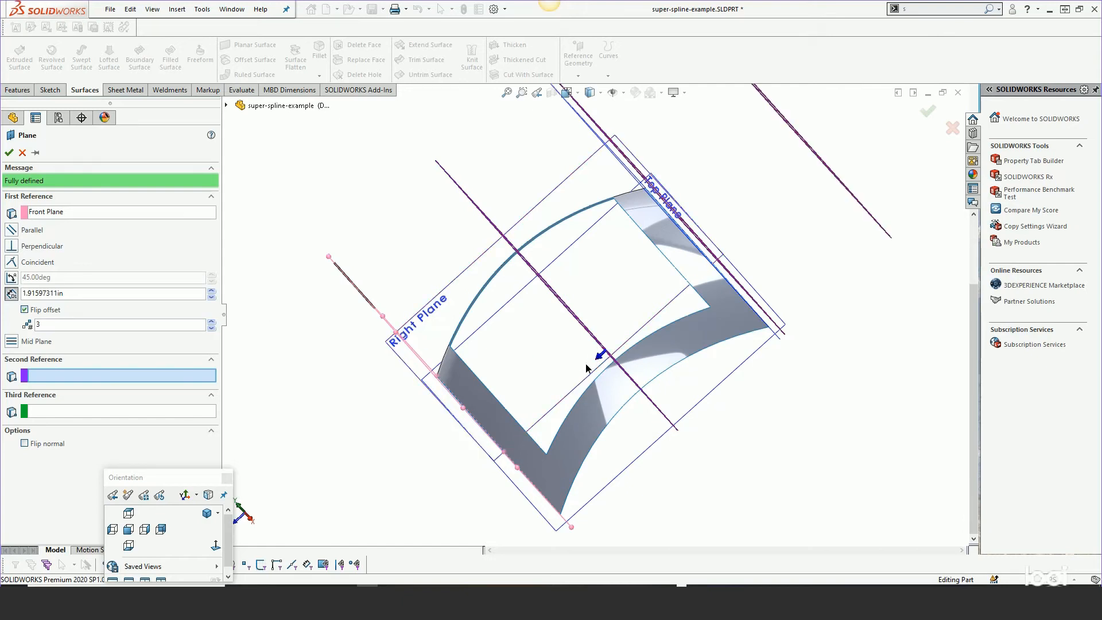
Set the offset spacing to about 0.916 in and create the three parallel planes across the trimmed surface
click(211, 297)
click(211, 297)
click(211, 296)
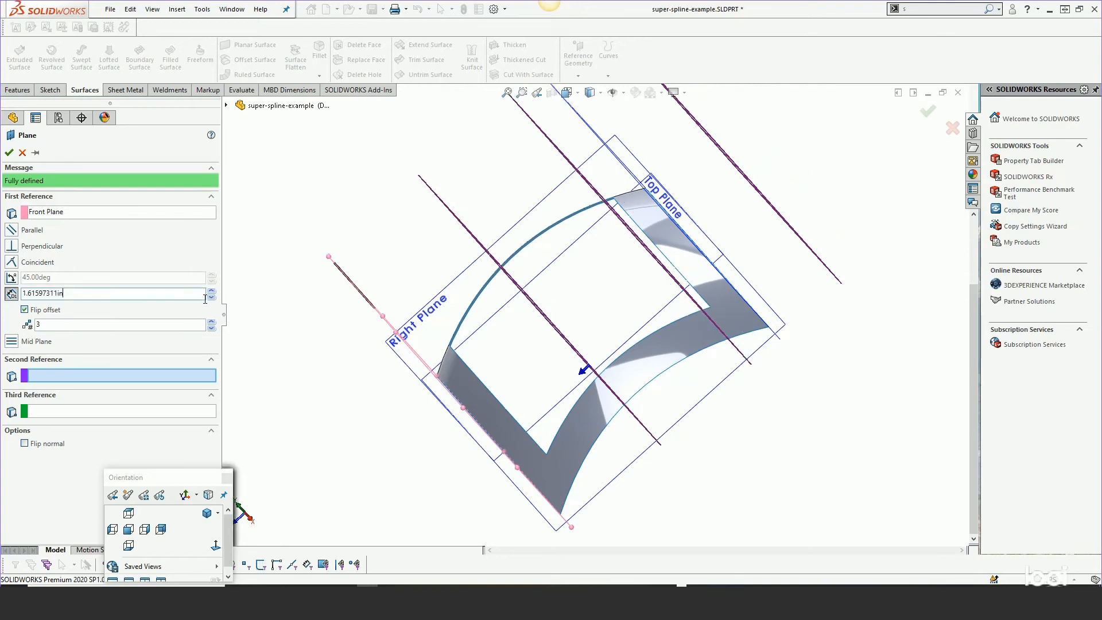
click(212, 297)
click(212, 297)
click(211, 297)
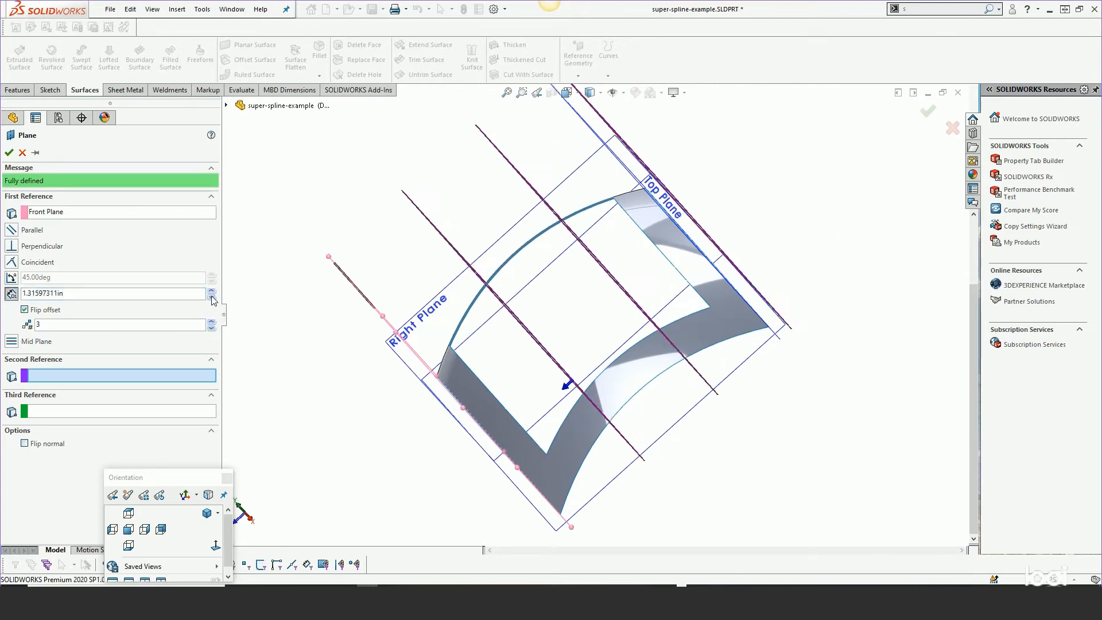
click(212, 297)
click(212, 296)
click(212, 297)
click(212, 297)
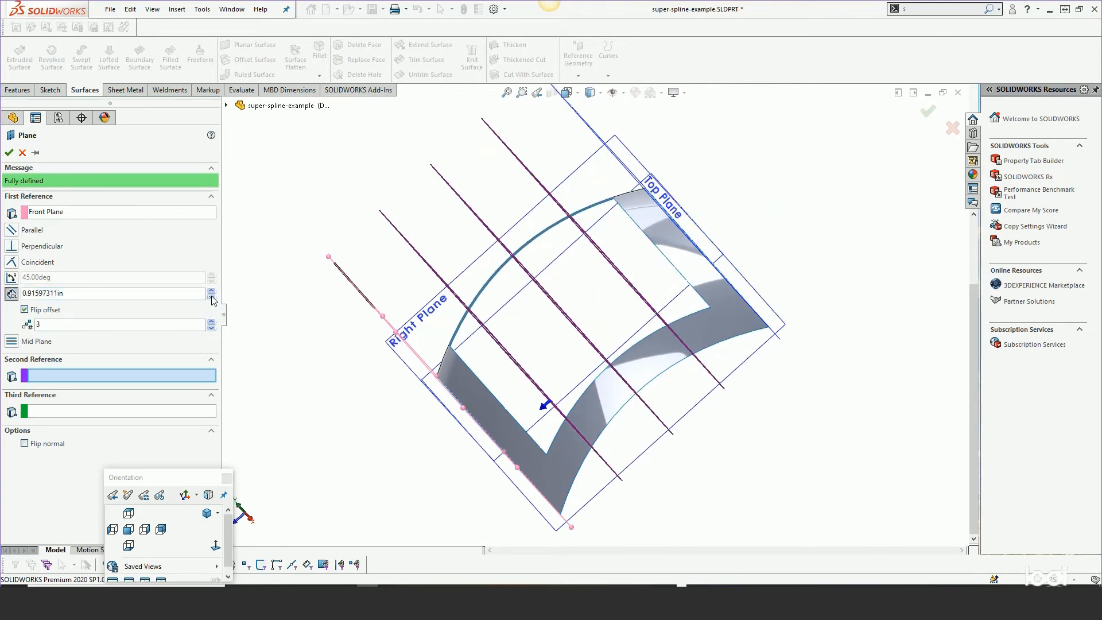
click(8, 153)
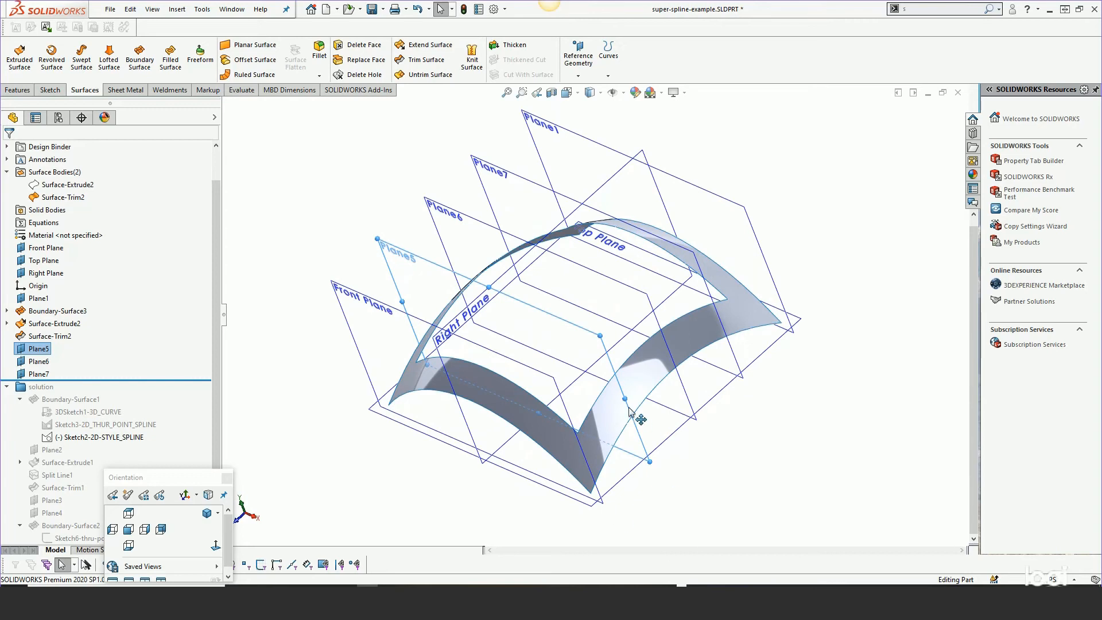
Select the new offset plane nearest the Front Plane
scroll(628, 408, down, 2)
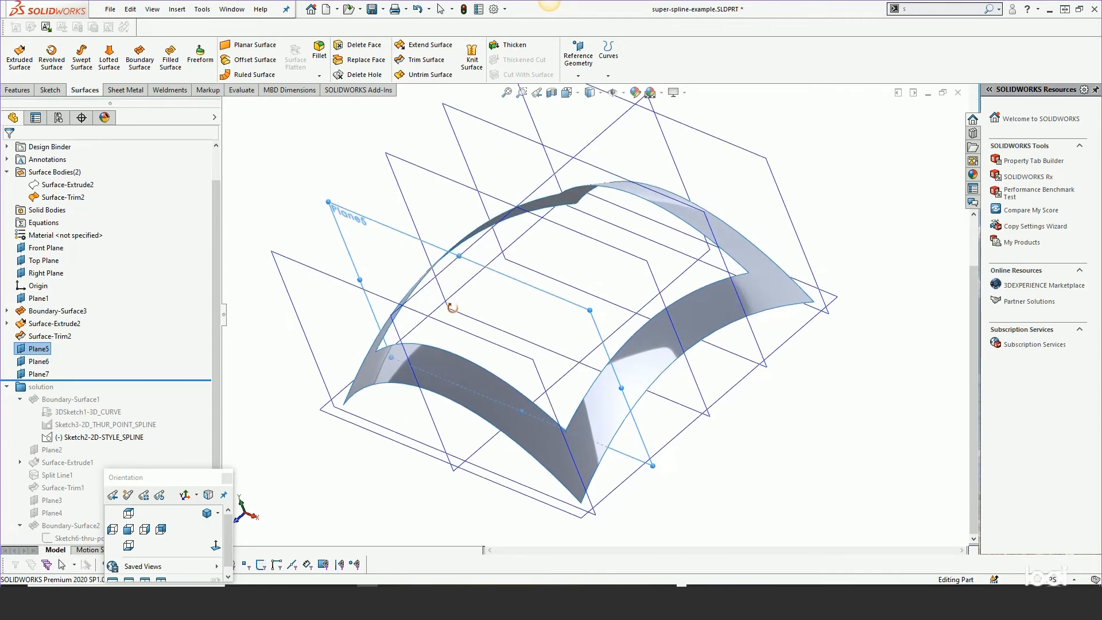
click(378, 232)
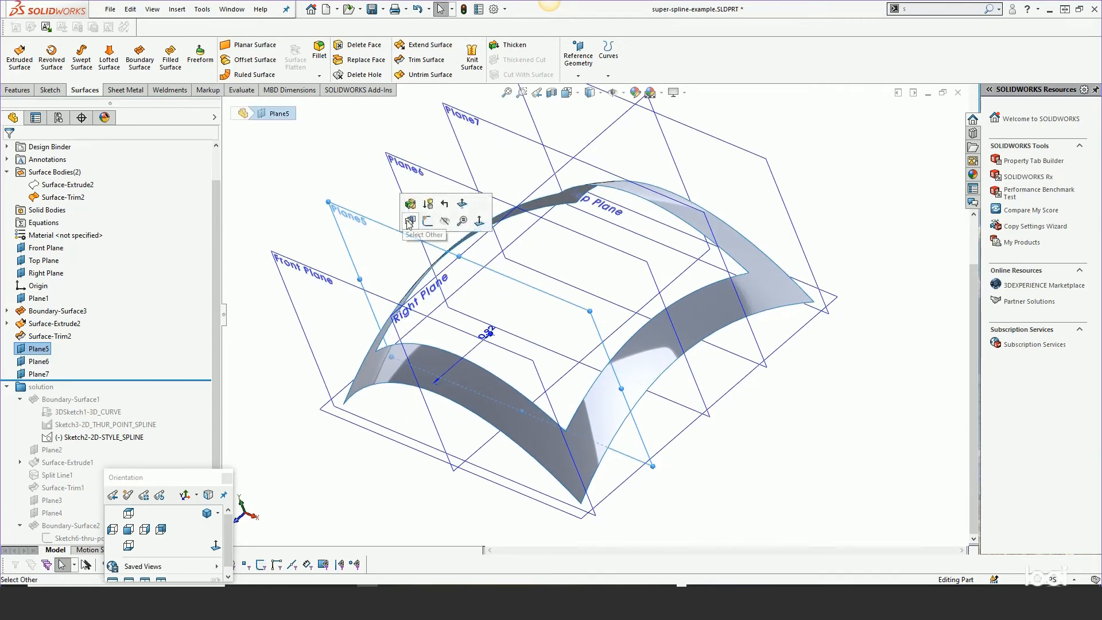
Start a sketch on Plane5 and create intersection curves where the plane cuts the trimmed surface frame
click(427, 220)
middle_drag(517, 261, 507, 304)
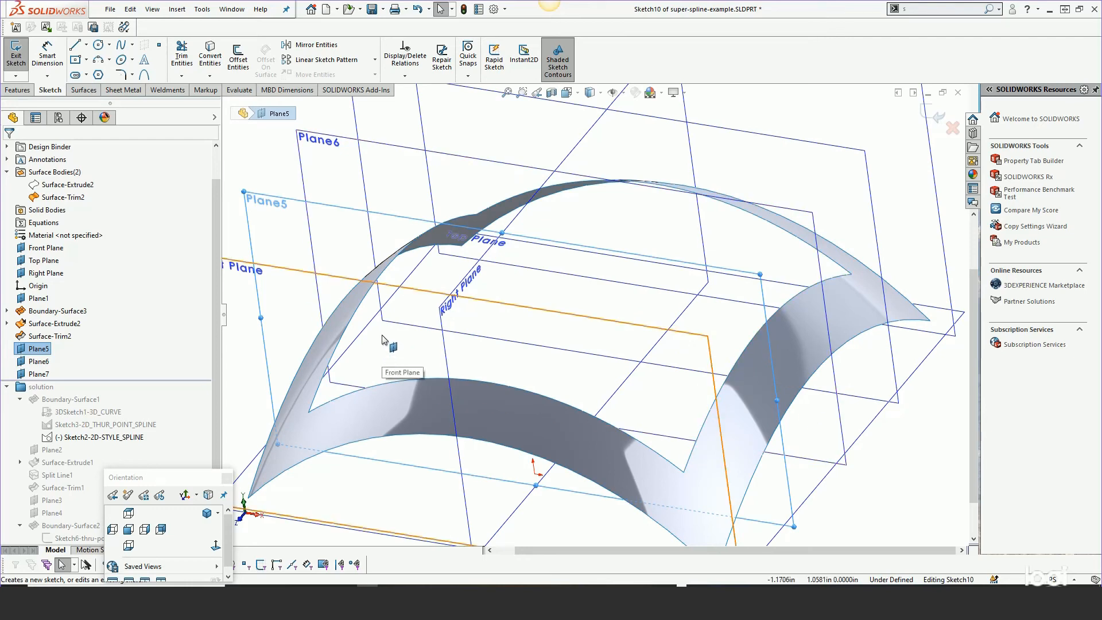
key(s)
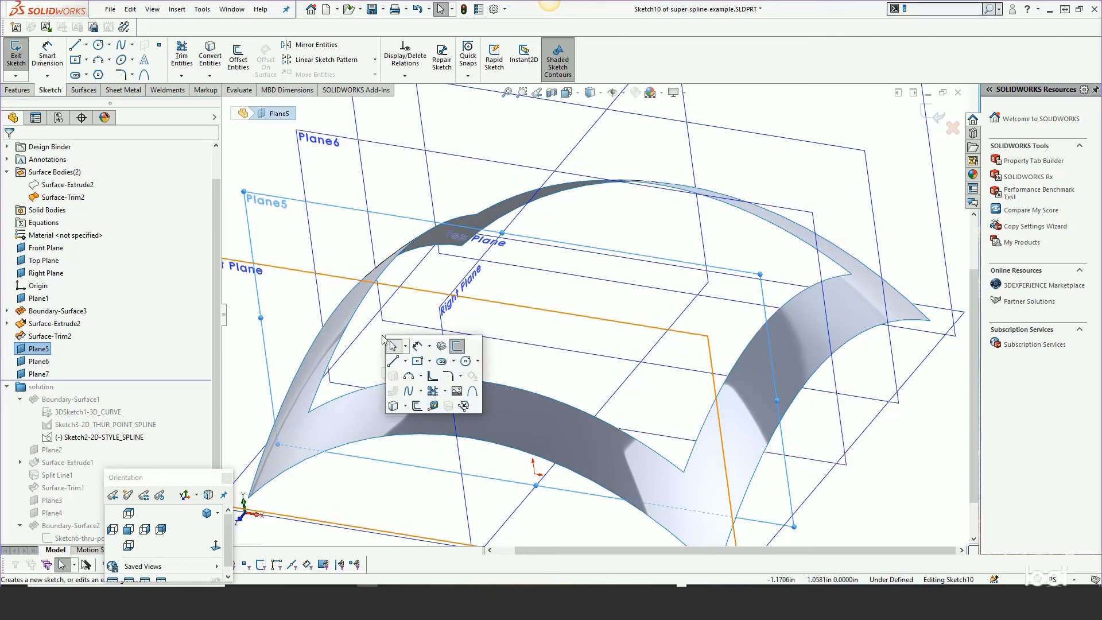
click(441, 346)
click(348, 312)
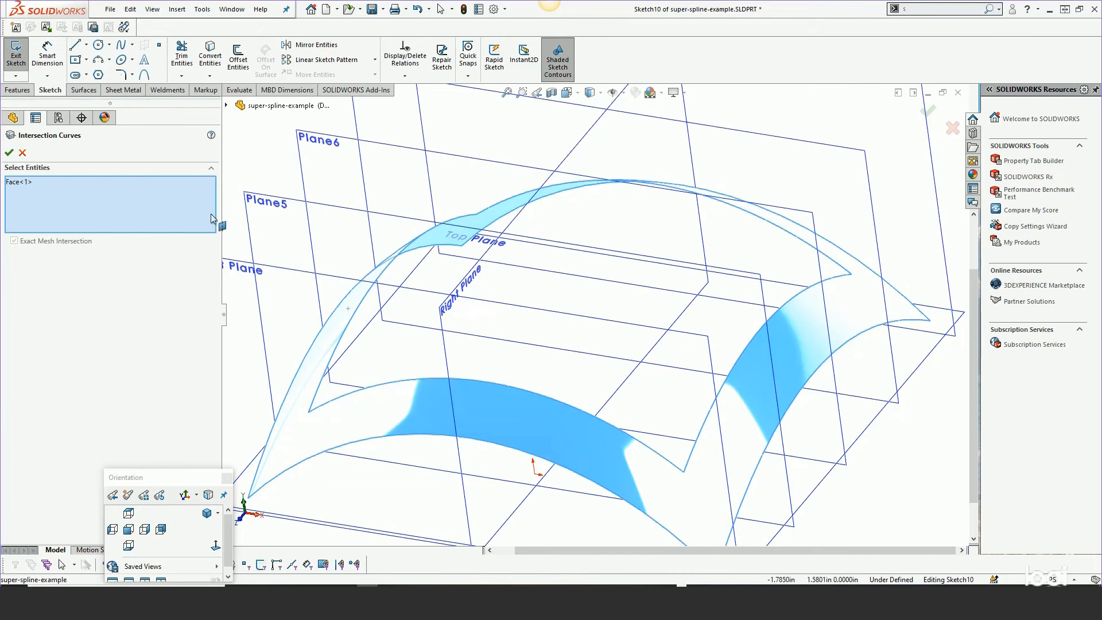
click(10, 152)
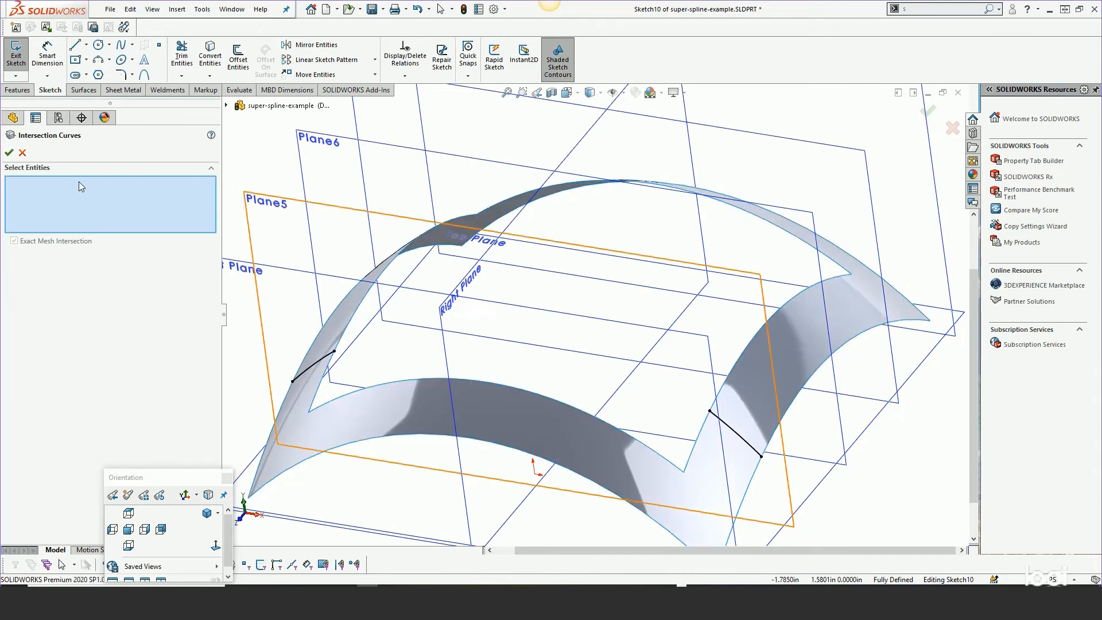
click(9, 152)
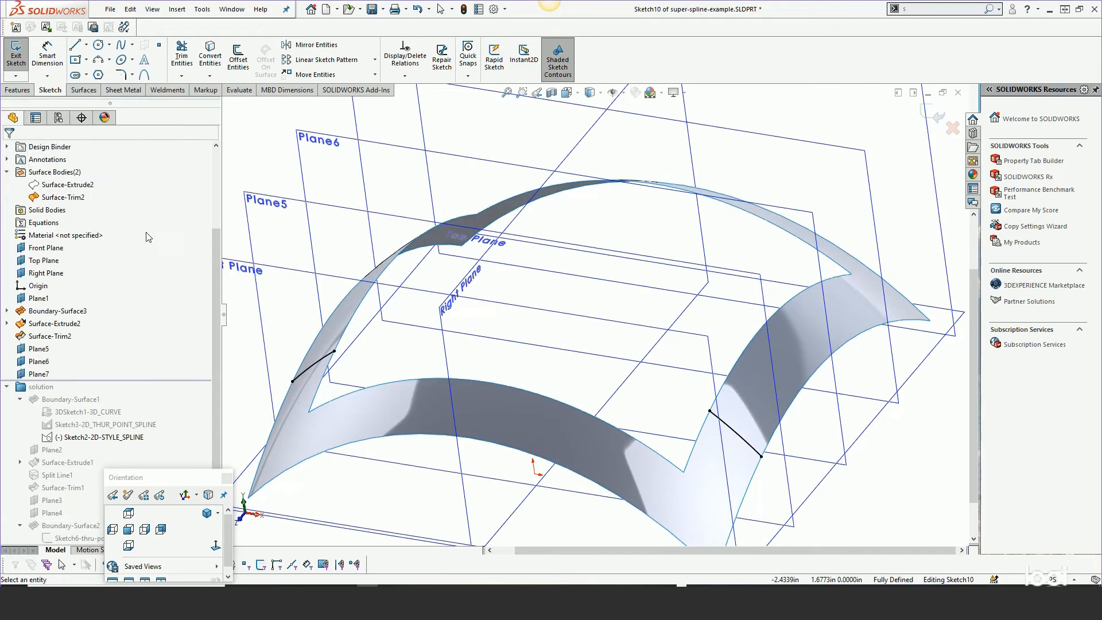
Convert both intersection curves in the Plane5 sketch to construction geometry
click(314, 368)
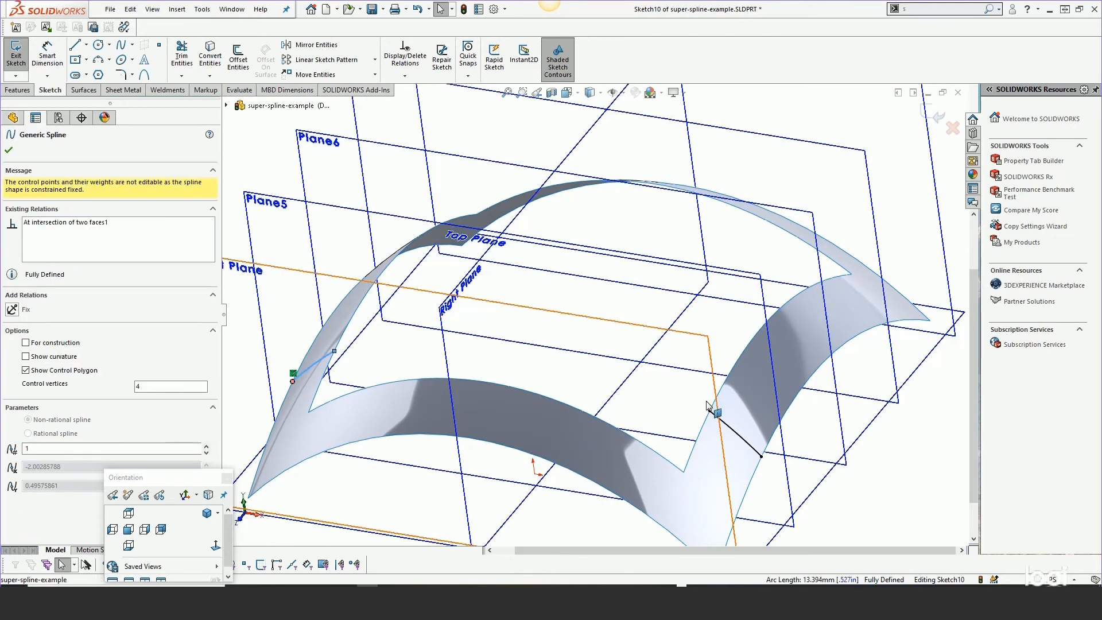
ctrl+click(737, 435)
click(821, 433)
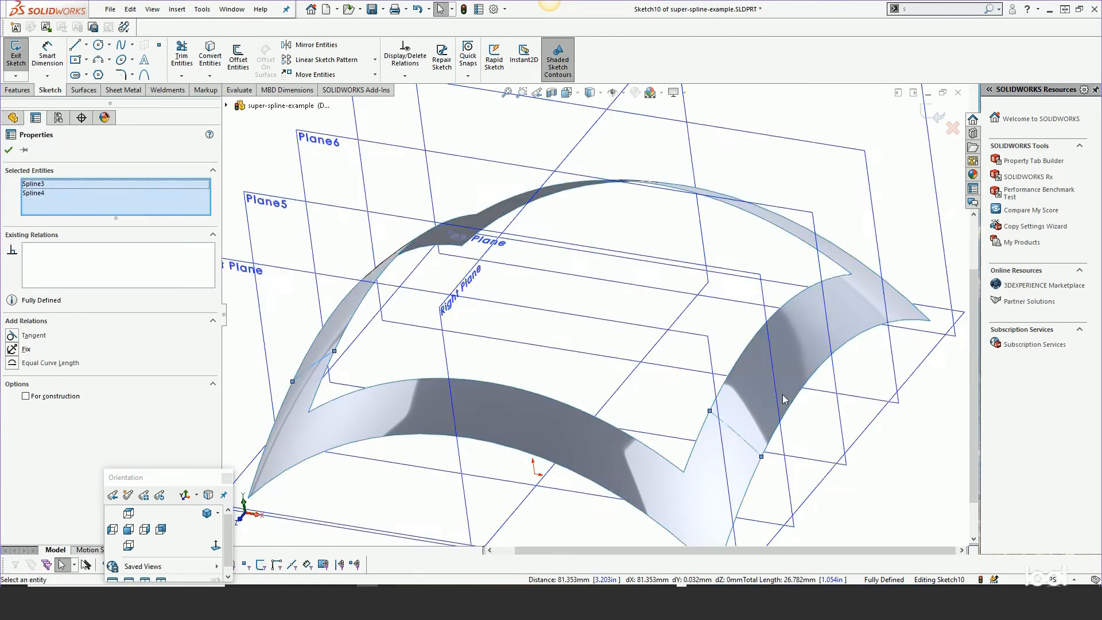
click(821, 434)
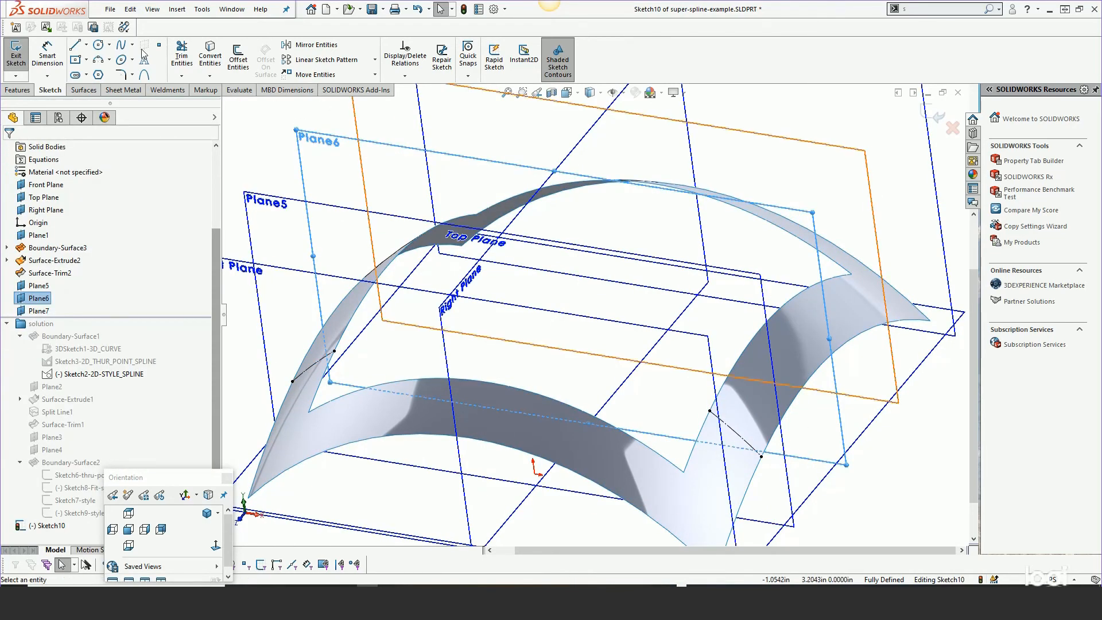
Draw a three-point spline across the frame opening, joining the inner endpoints of the two construction curves
click(122, 45)
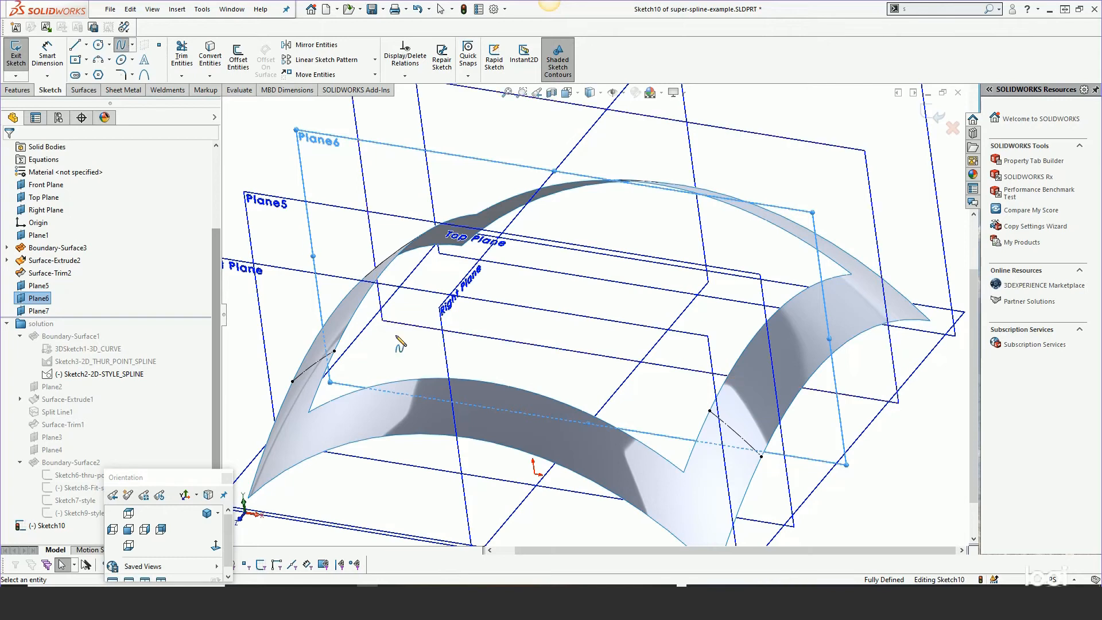
click(334, 350)
click(509, 280)
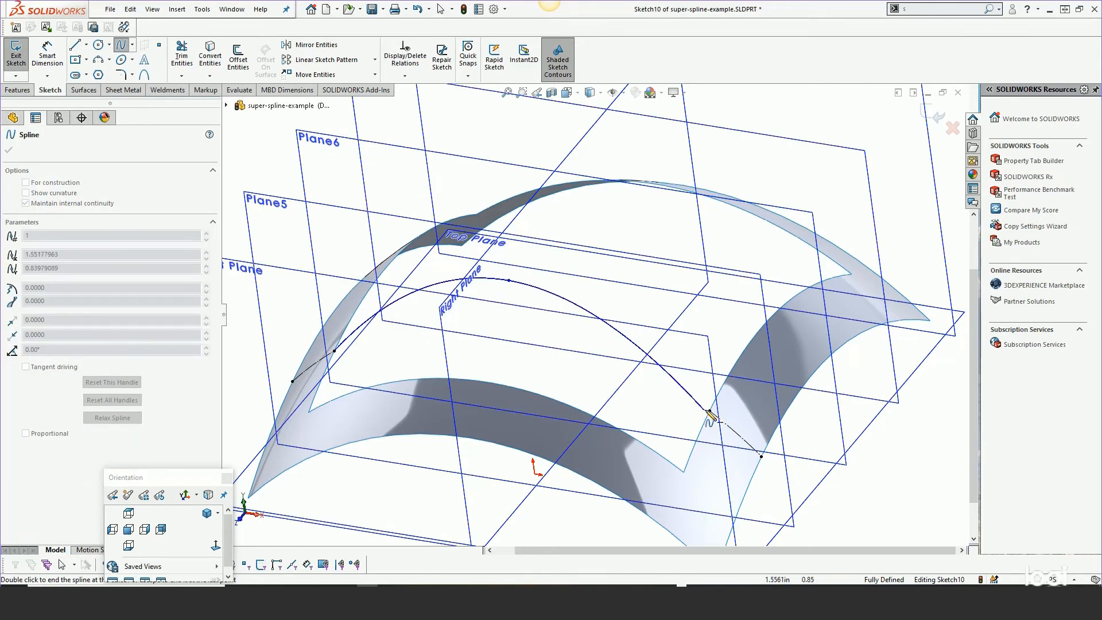
right_click(712, 414)
click(733, 420)
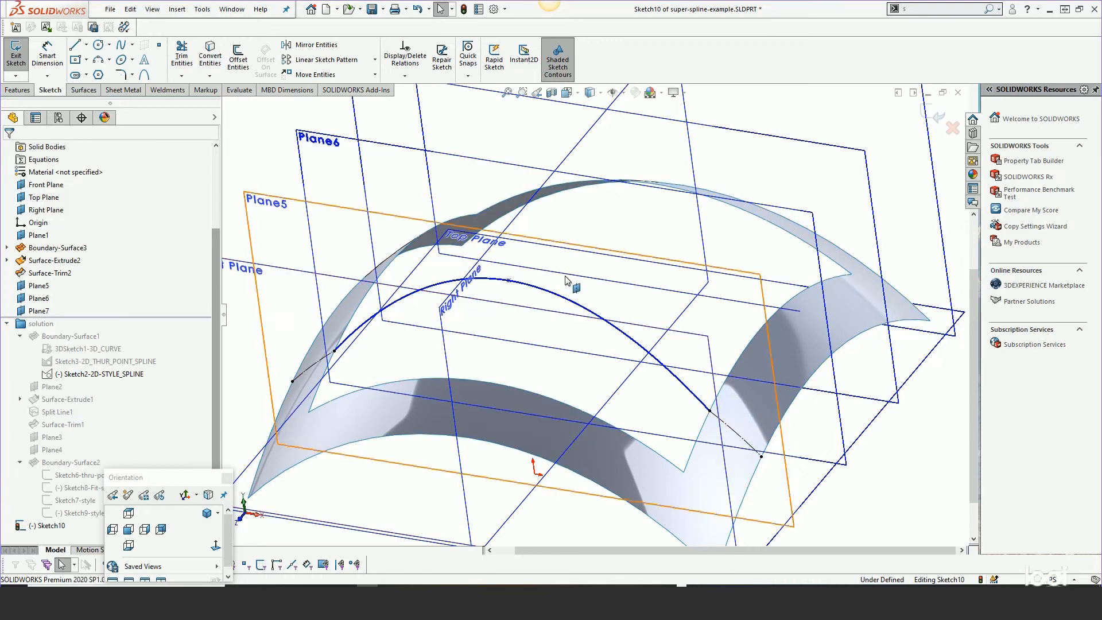
Delete the spline's middle point and bow the remaining two-point spline upward with its end handle
click(508, 281)
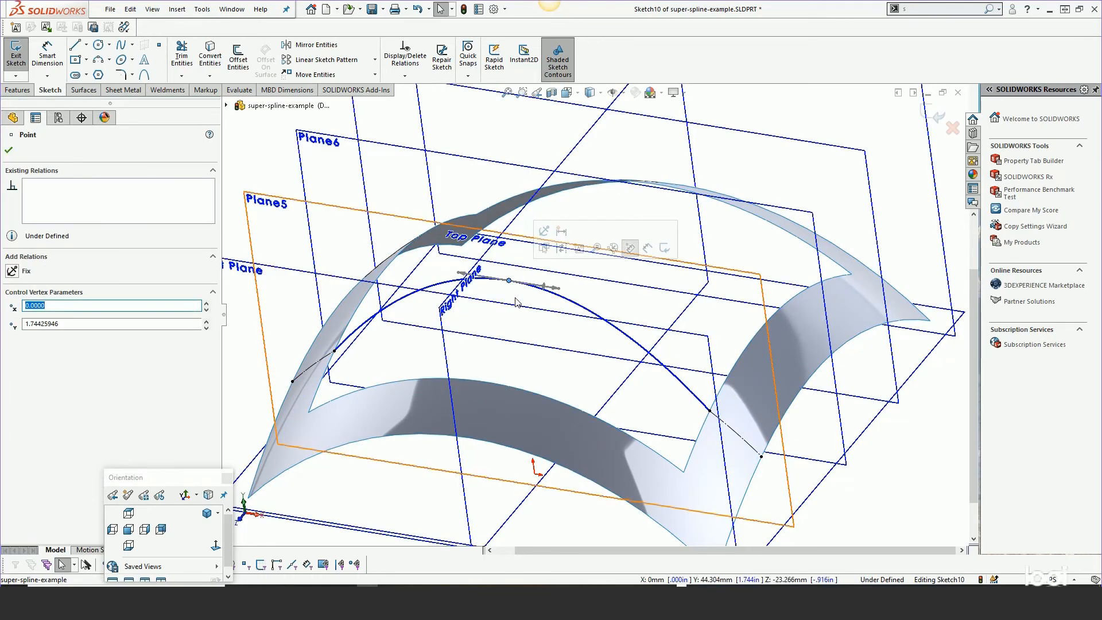
key(Delete)
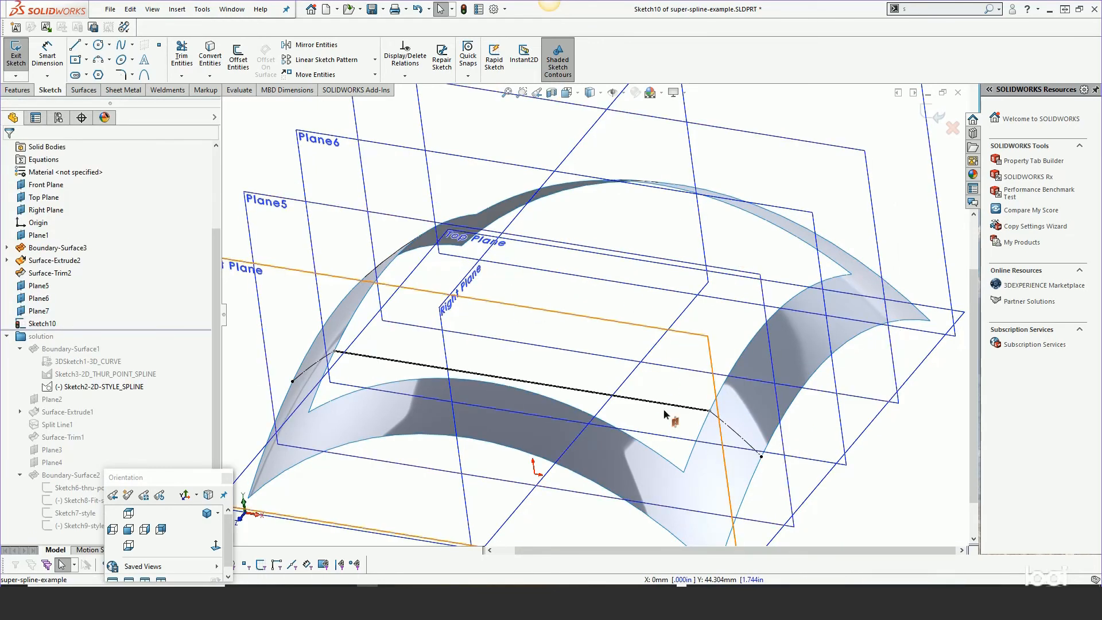
click(628, 399)
drag(607, 396, 395, 312)
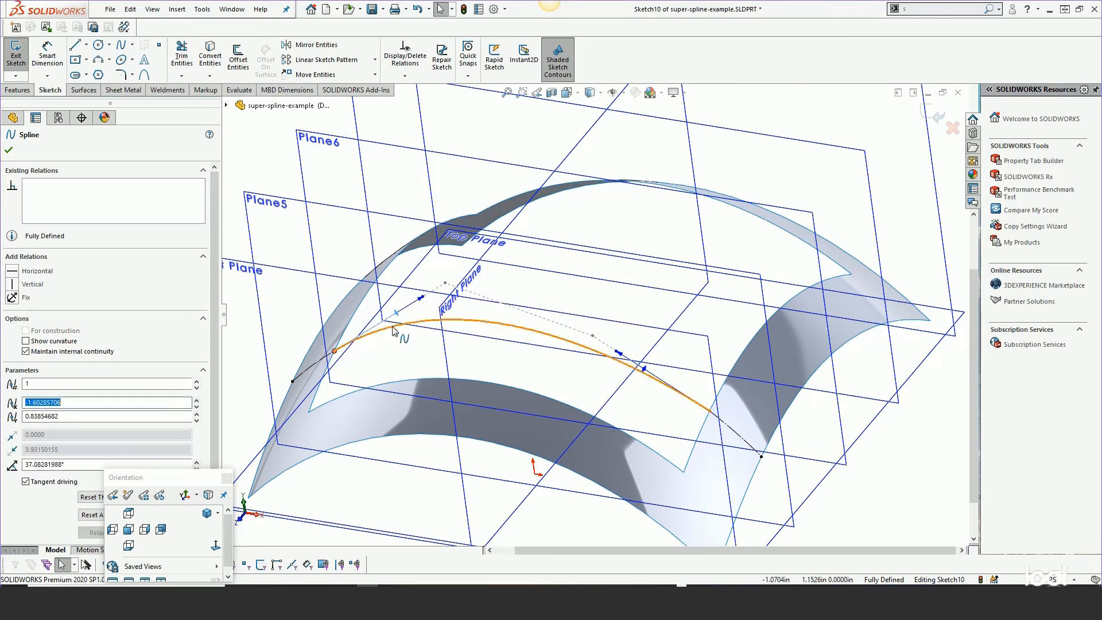
Make the spline tangent to the construction curve at its left end
click(380, 327)
ctrl+click(316, 365)
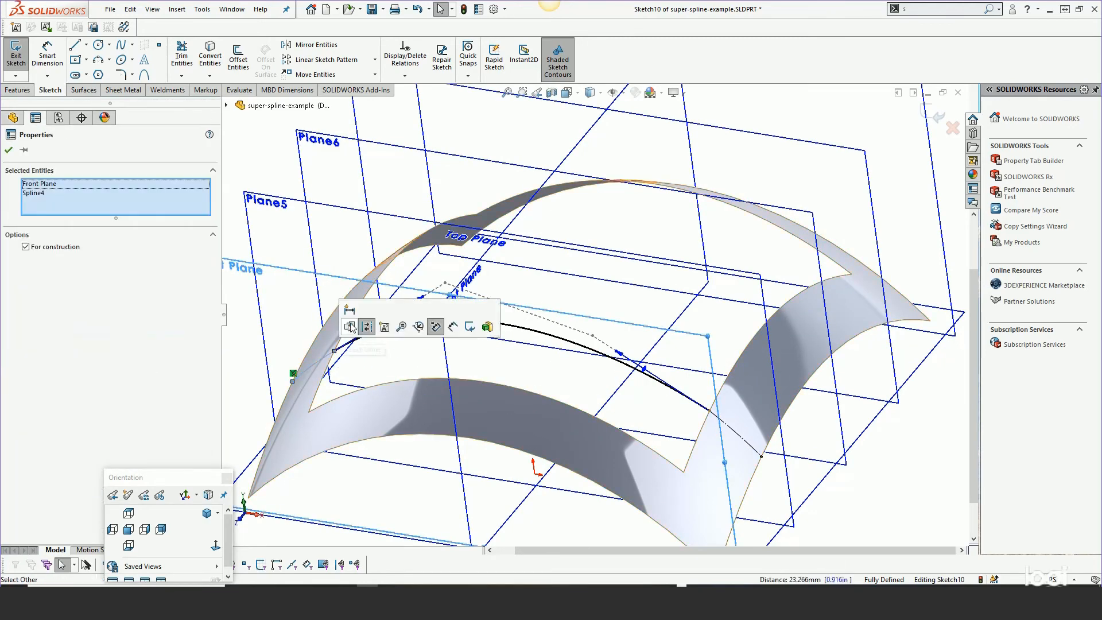
click(374, 339)
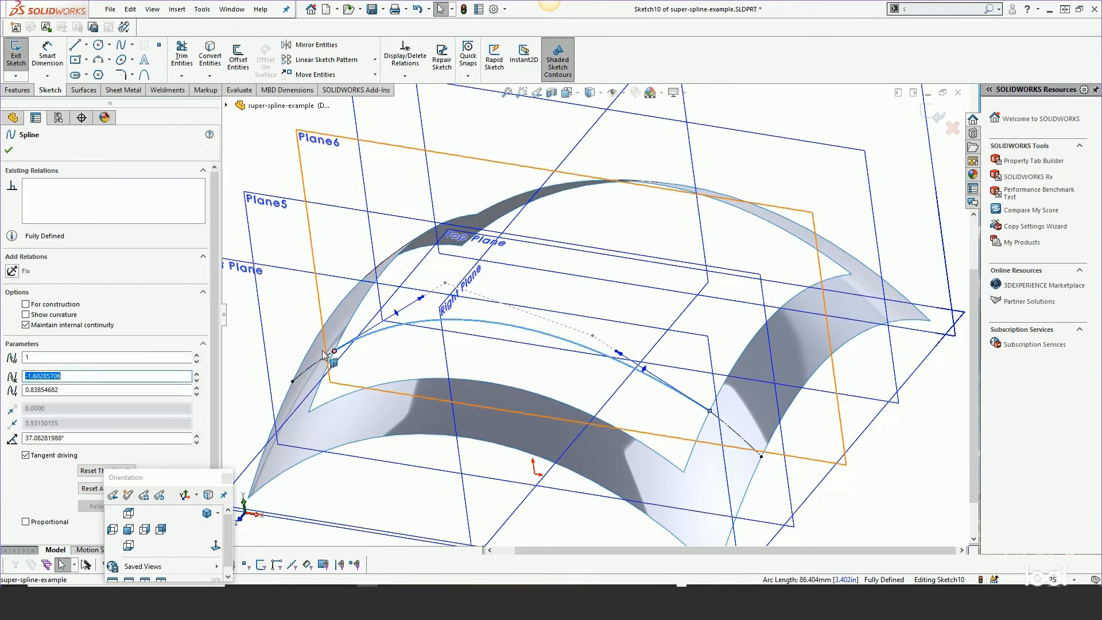
ctrl+click(327, 368)
click(352, 322)
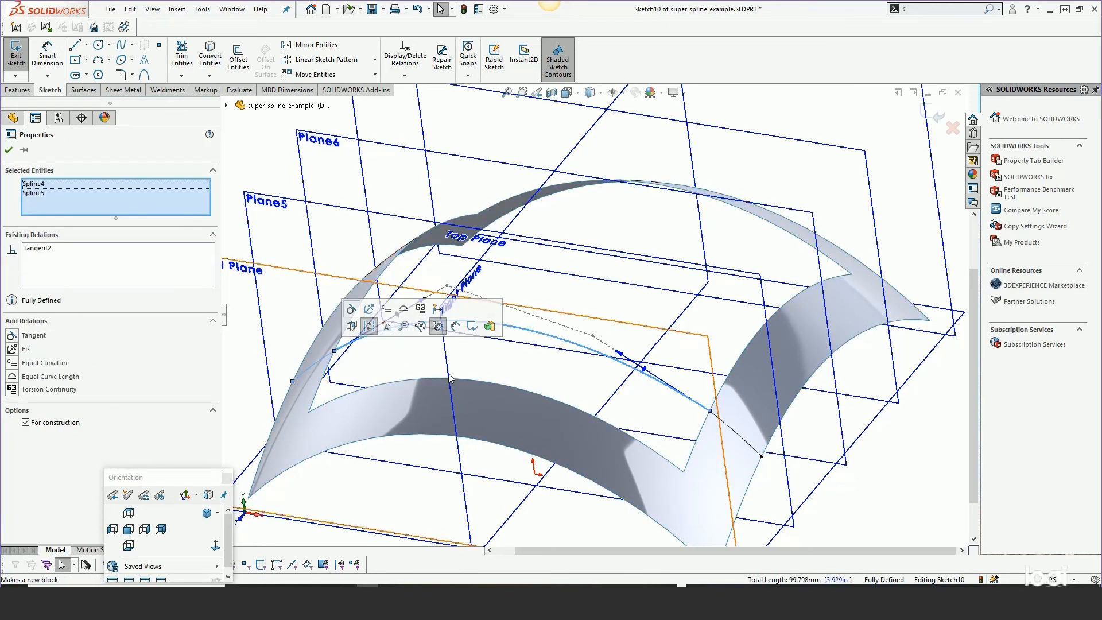
Make the spline tangent to the construction curve at its right end
click(727, 434)
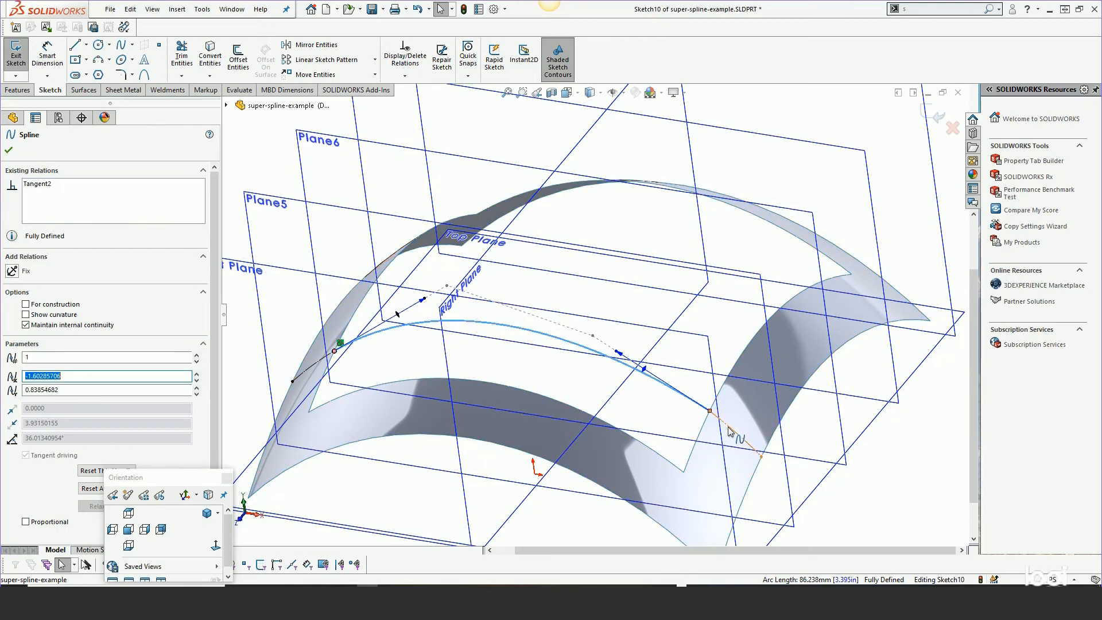
ctrl+click(741, 370)
click(761, 375)
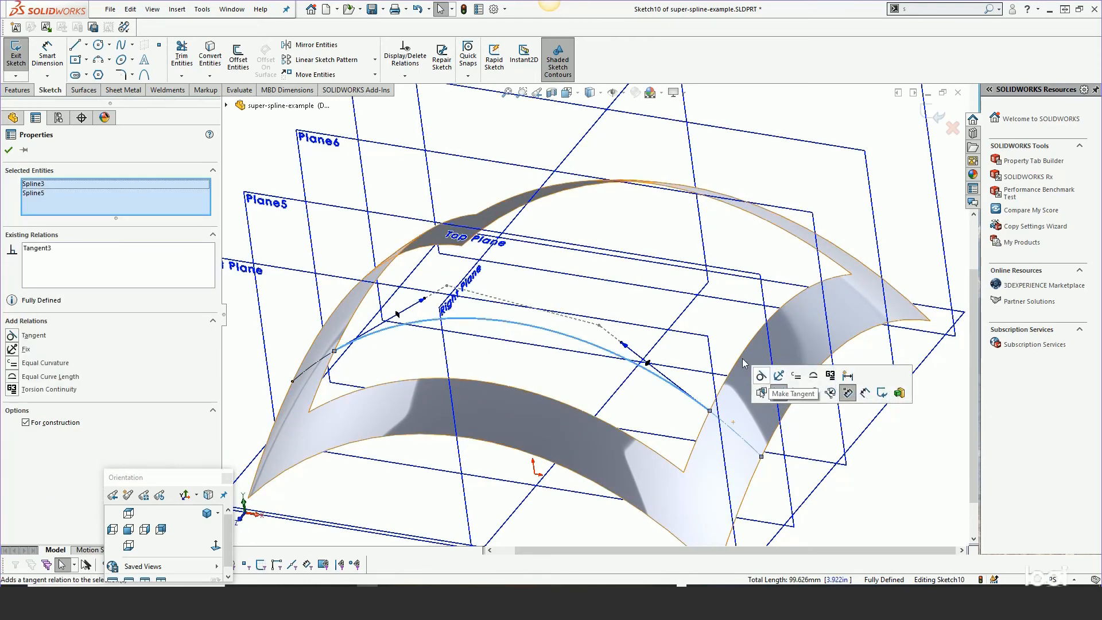
click(707, 315)
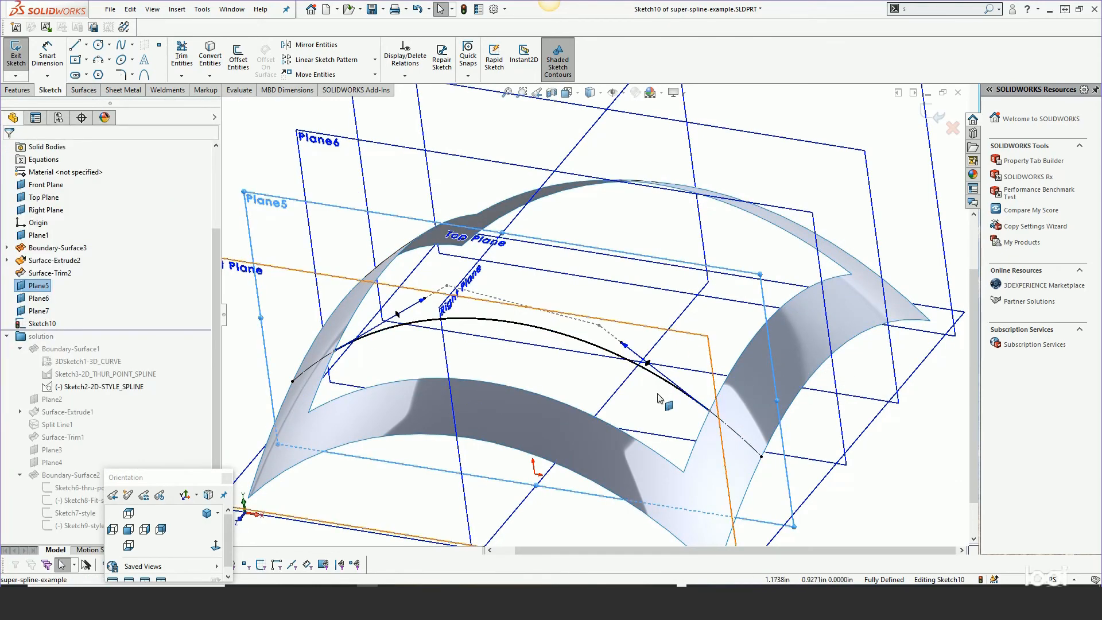
Add a torsion continuity relation between the spline and the construction curve at its right end
scroll(631, 399, up, 2)
scroll(646, 386, down, 2)
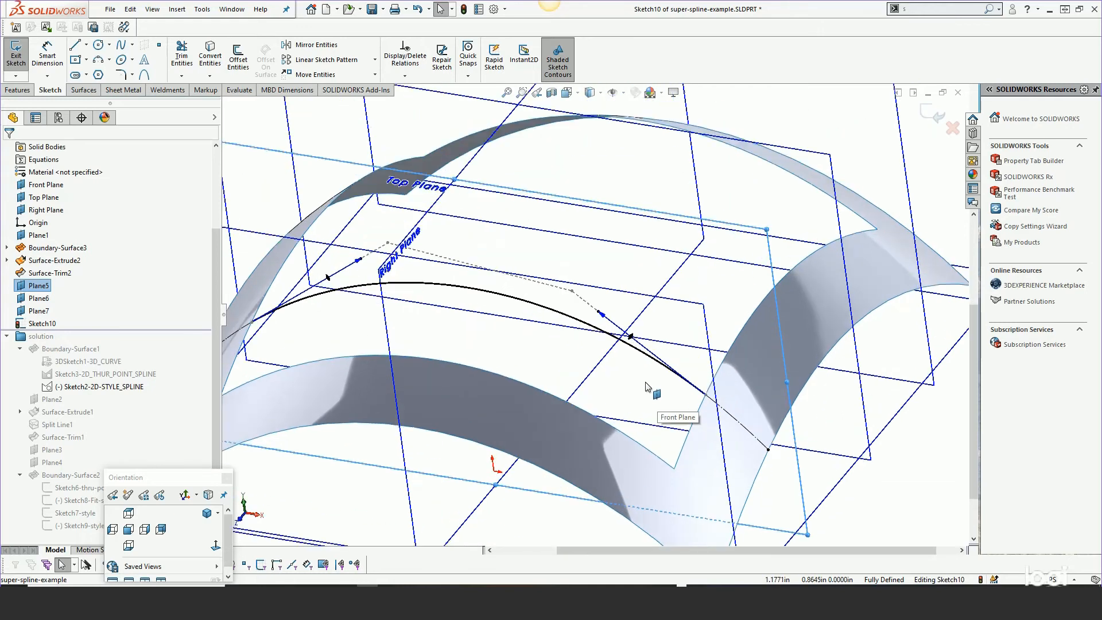
click(652, 355)
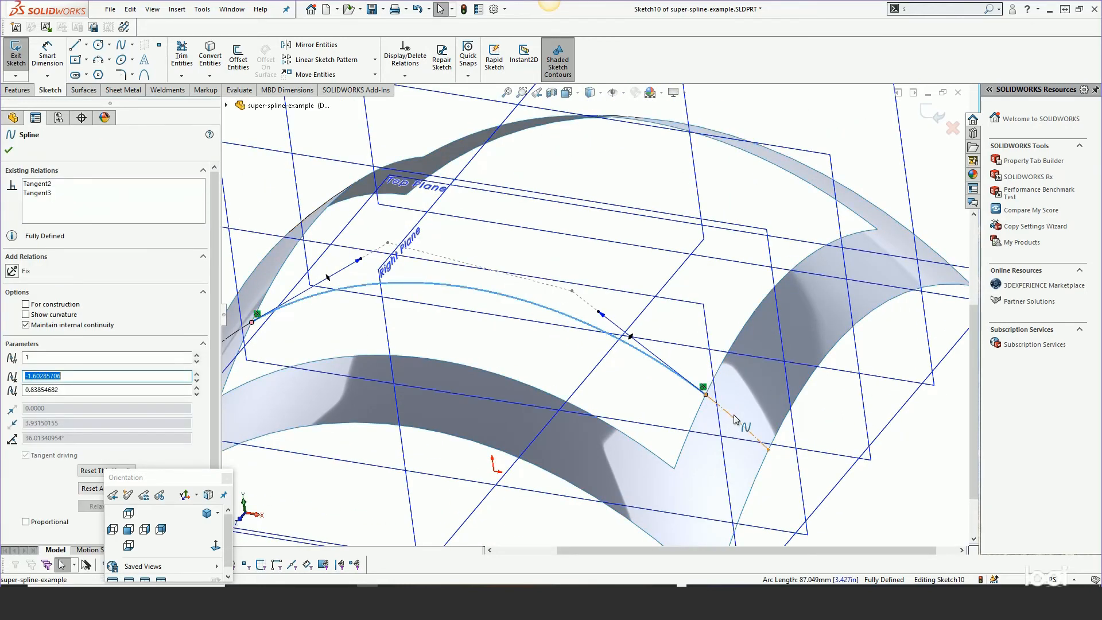
ctrl+click(732, 419)
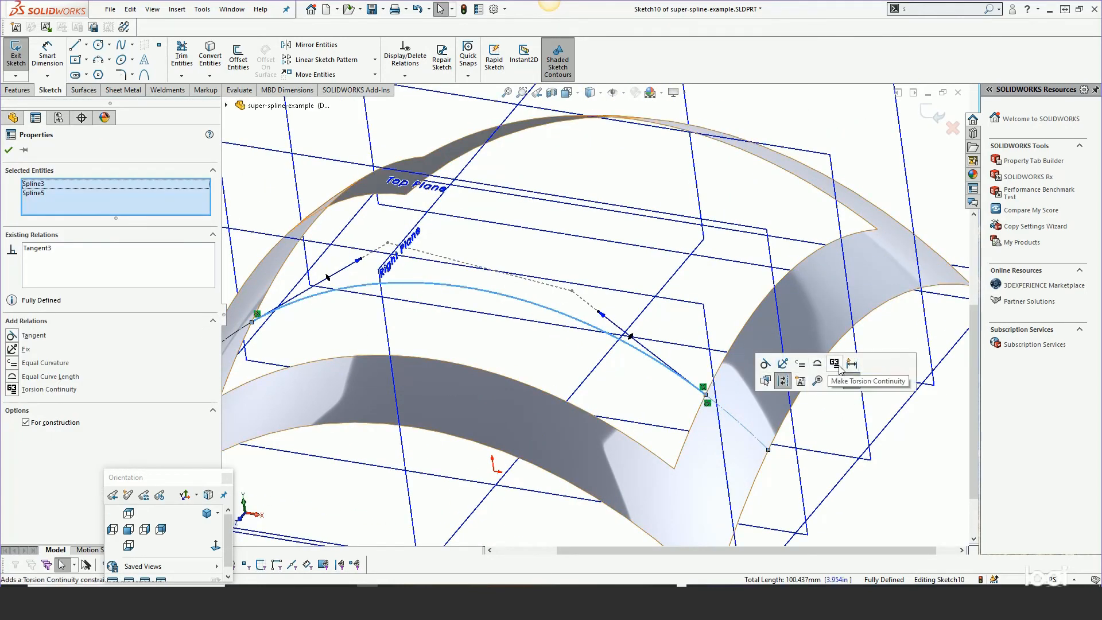
click(834, 364)
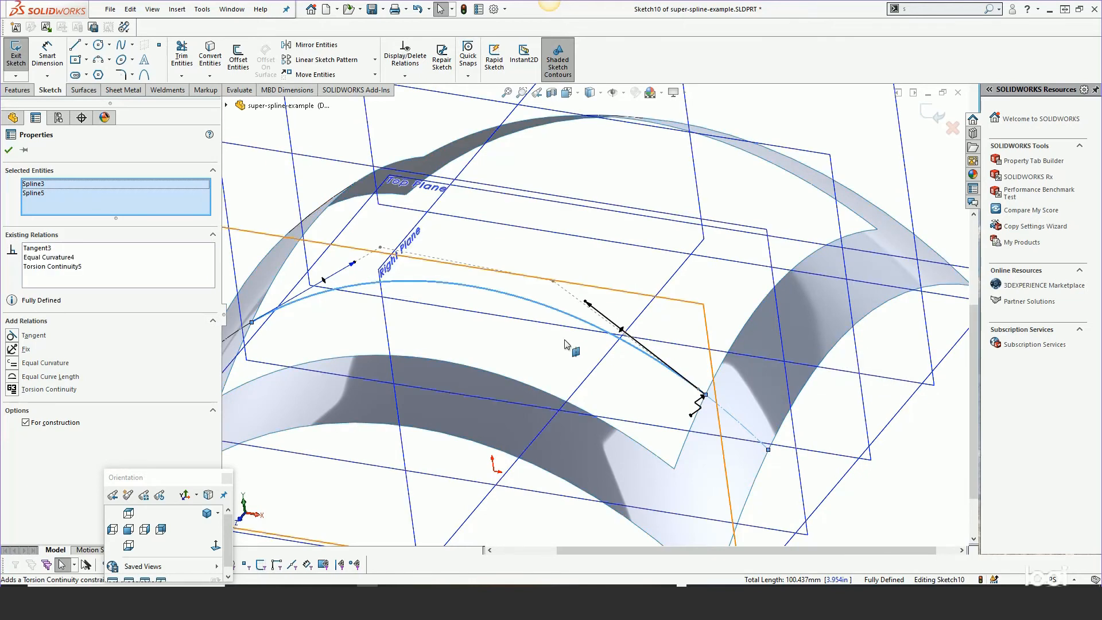
click(438, 352)
Add a torsion continuity relation between the spline and the left construction curve, and exit the Plane5 sketch
scroll(349, 310, up, 1)
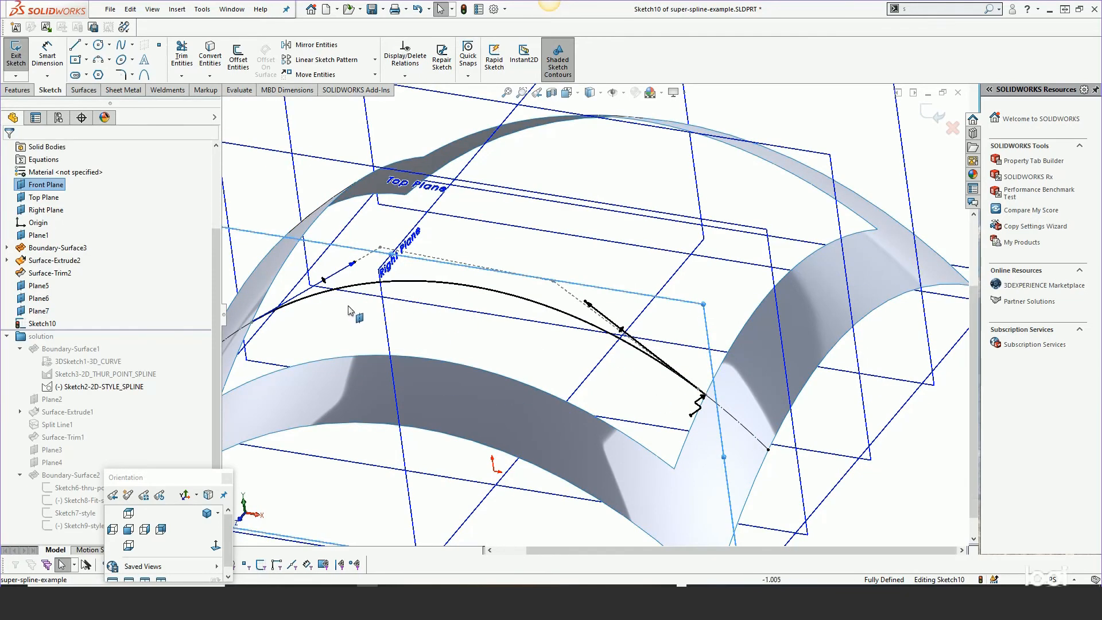
click(354, 303)
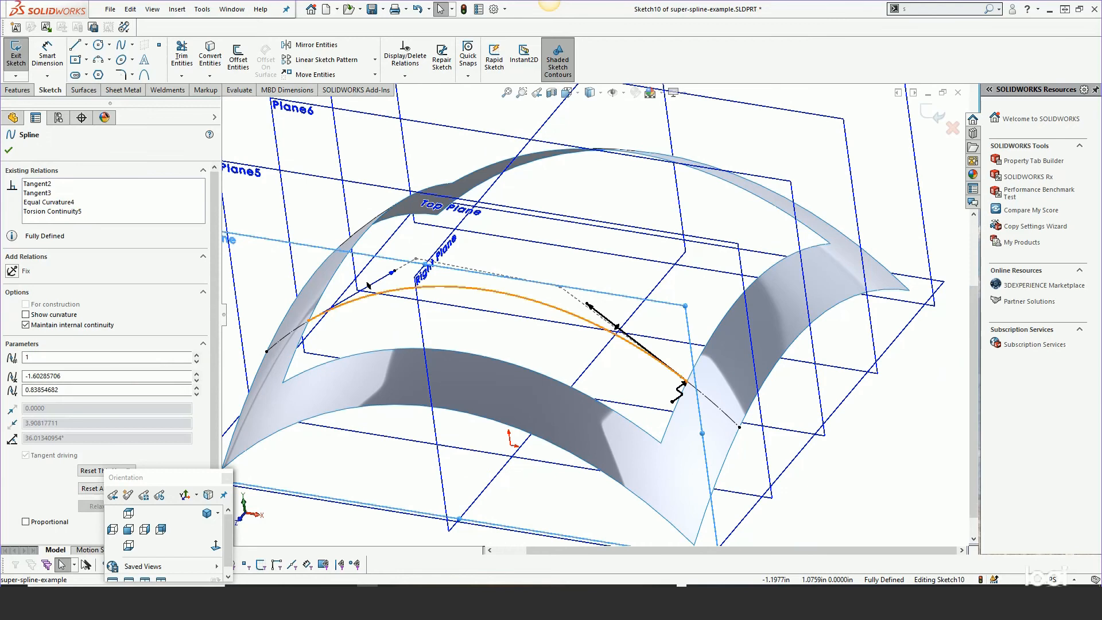
ctrl+click(292, 337)
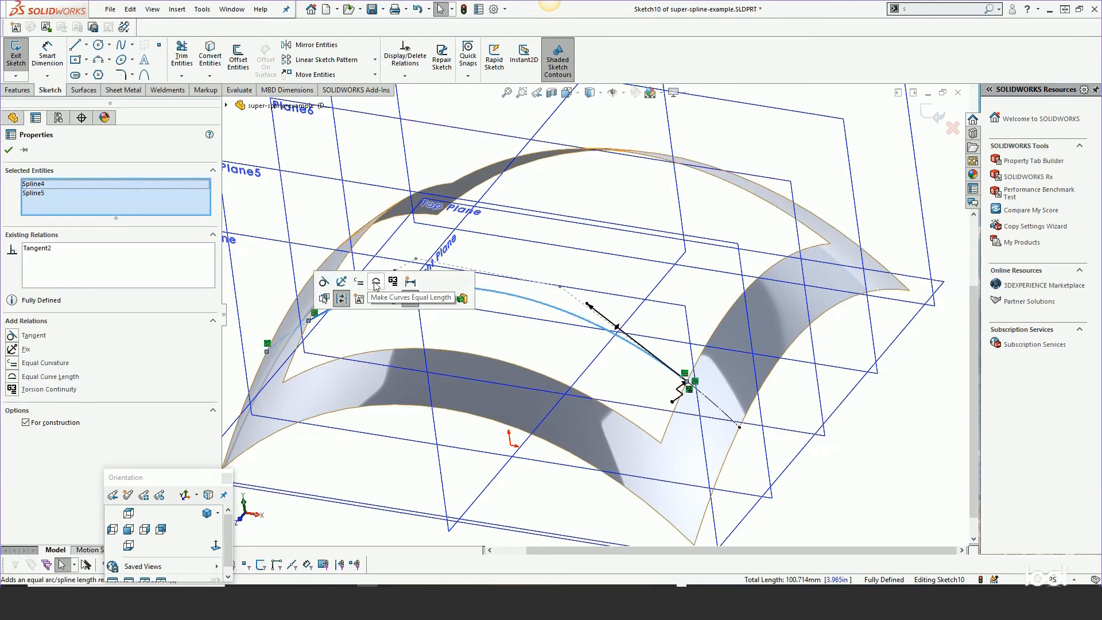
click(396, 283)
click(492, 345)
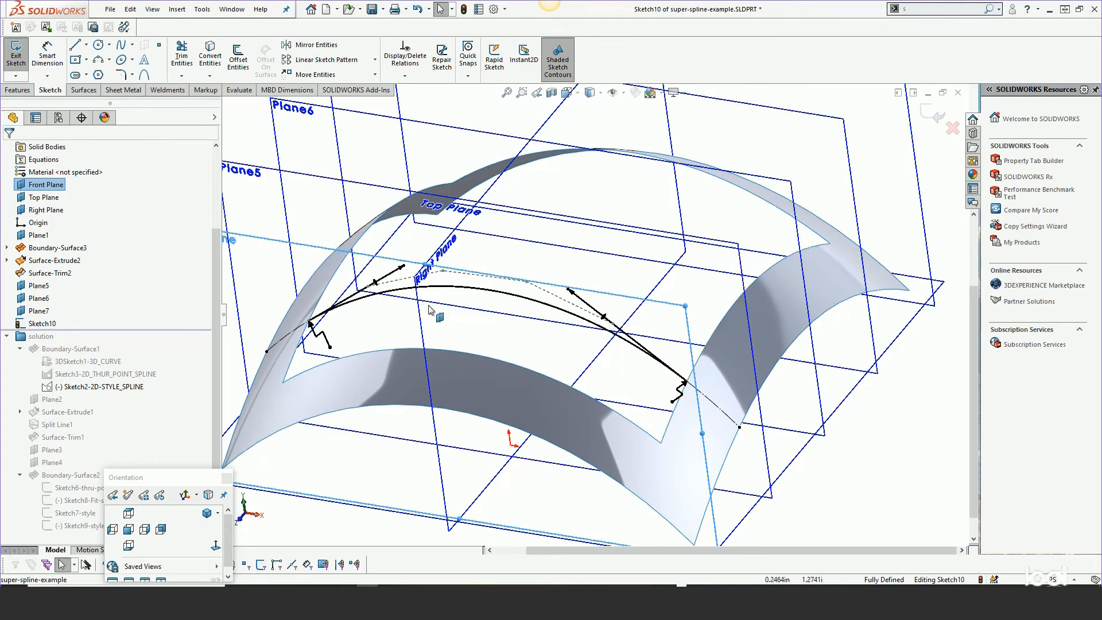
click(930, 114)
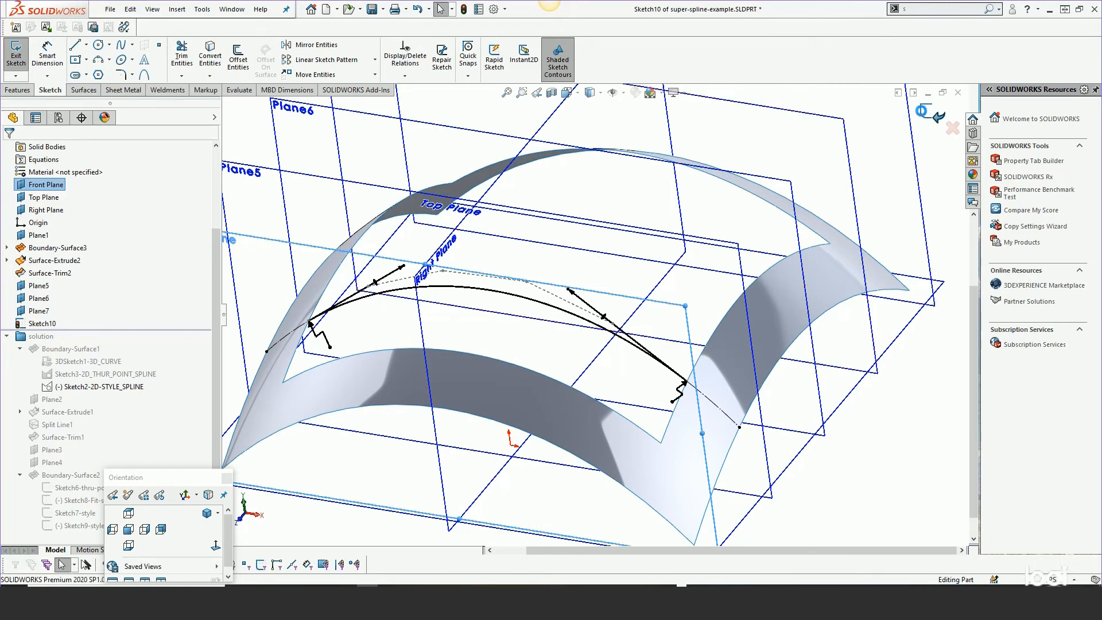
Start a sketch on Plane7 and create its intersection curves with the surface frame
middle_drag(633, 267, 593, 200)
click(594, 195)
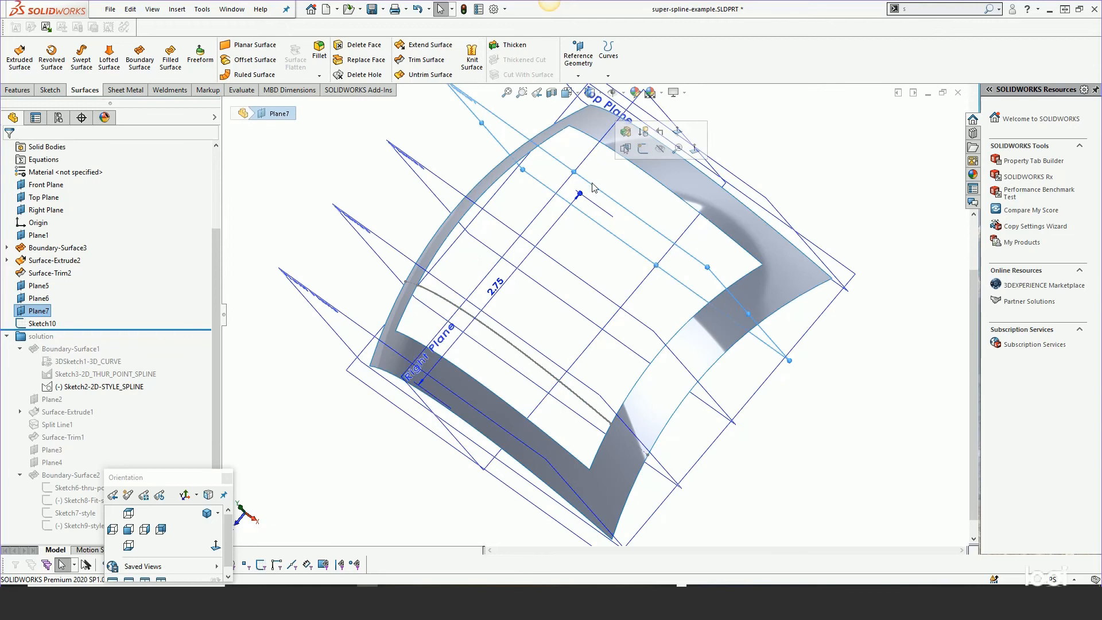
click(643, 151)
middle_drag(630, 297, 669, 241)
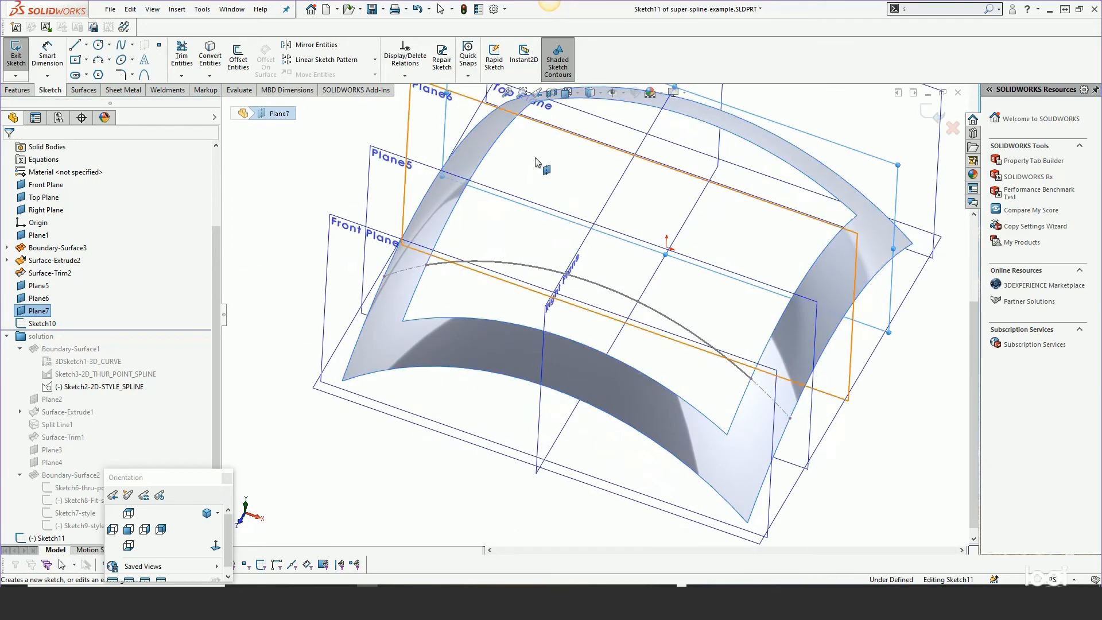
click(472, 155)
key(s)
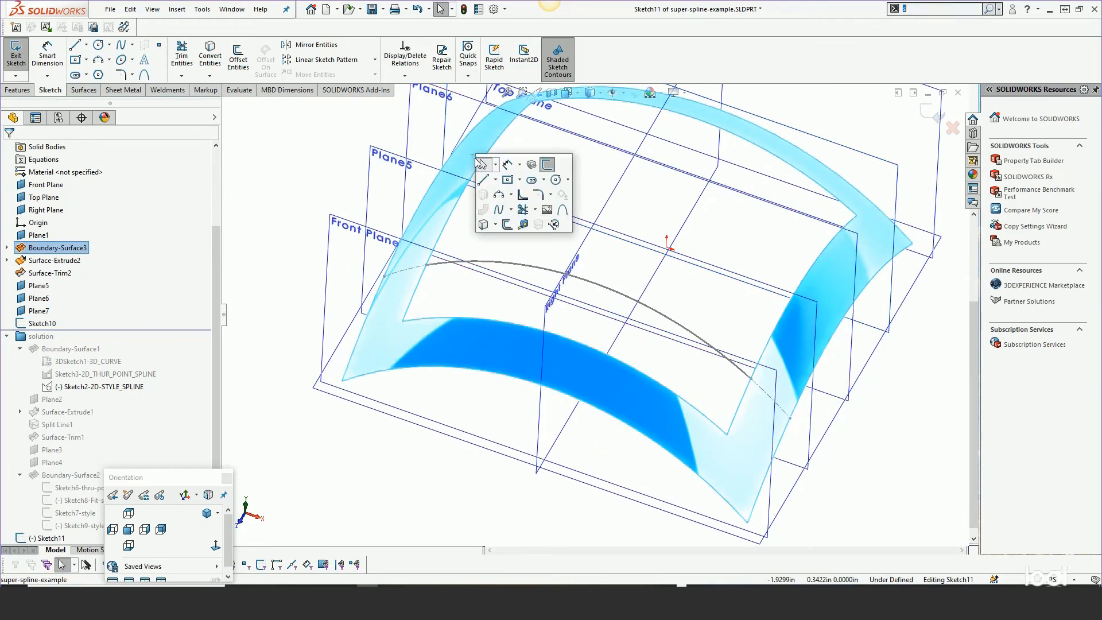
click(531, 166)
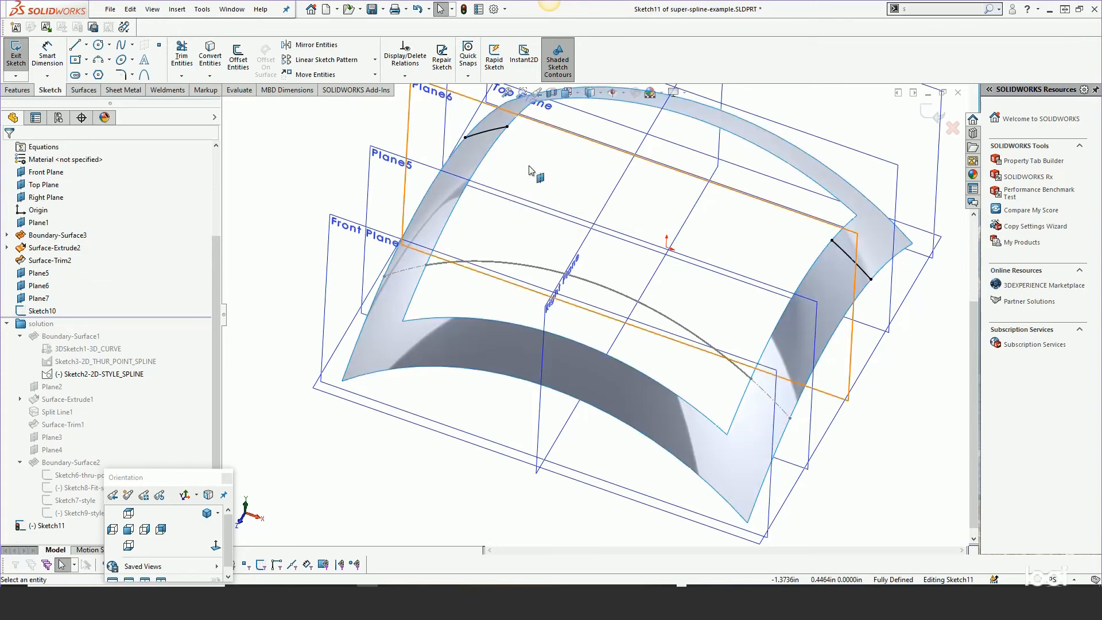
Convert both intersection curves in the Plane7 sketch to construction geometry
click(482, 136)
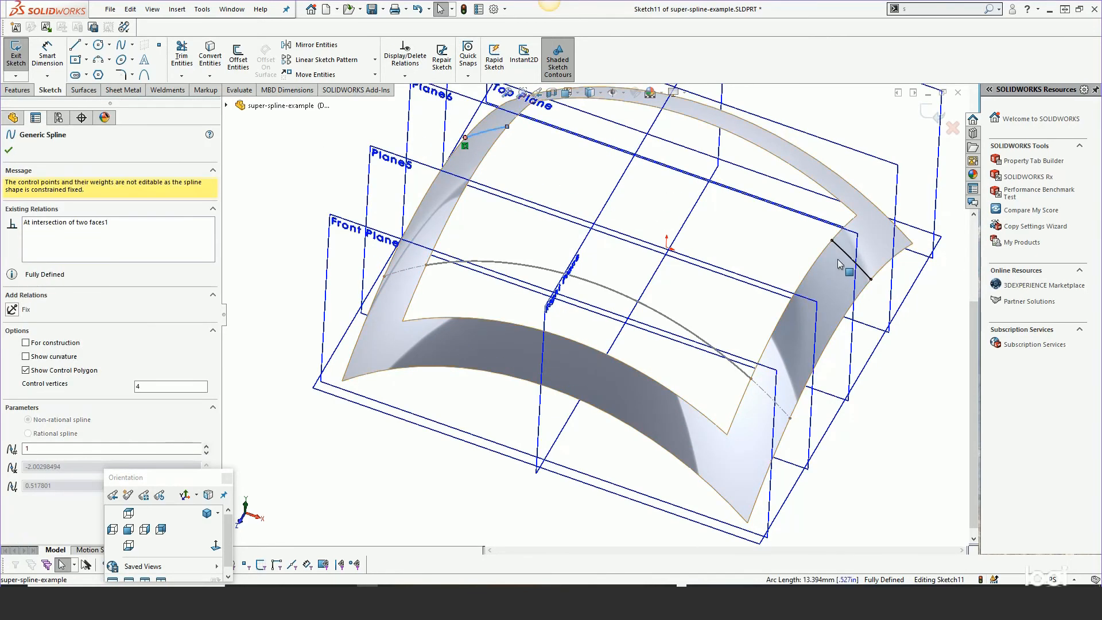
ctrl+click(851, 258)
click(894, 216)
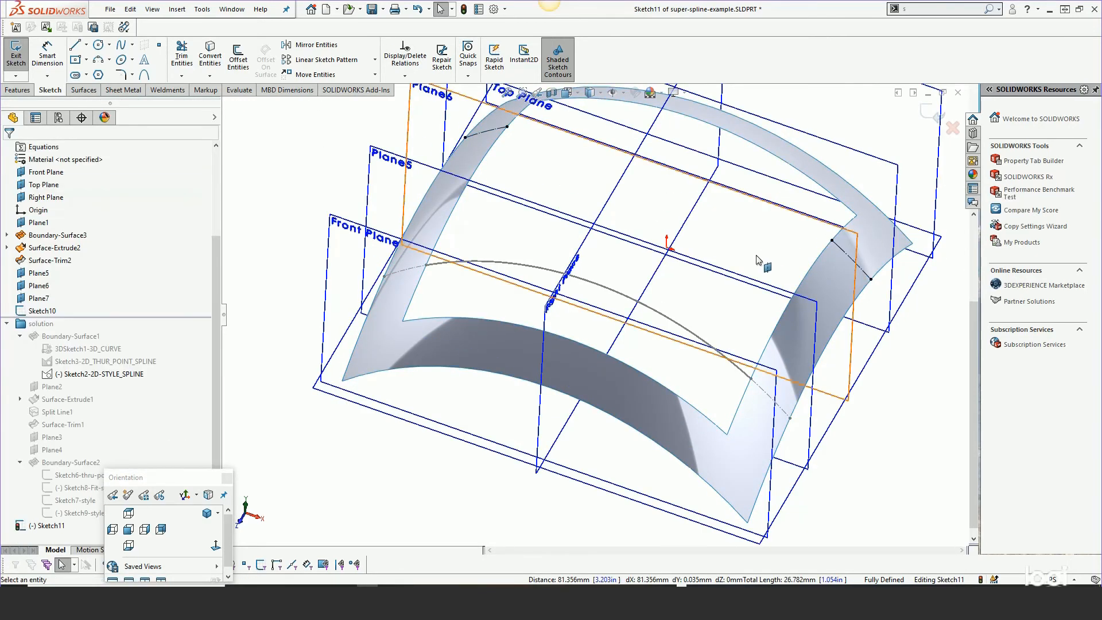
Turn off the display of all reference planes so the opening across the surface frame is clear
middle_drag(894, 218, 616, 184)
scroll(602, 221, down, 2)
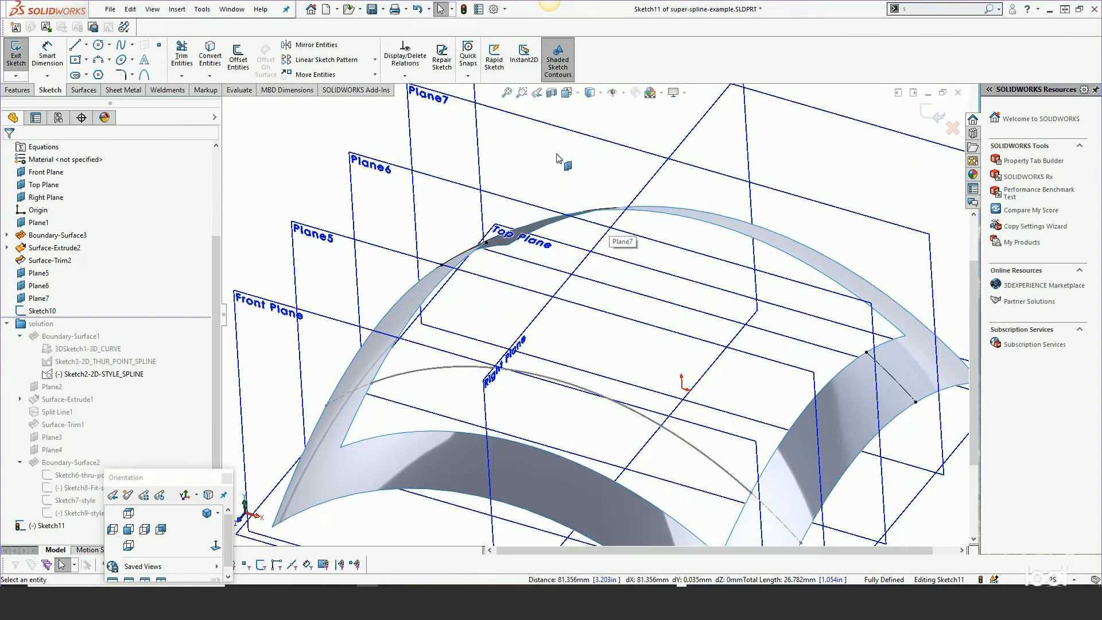
click(622, 93)
click(614, 109)
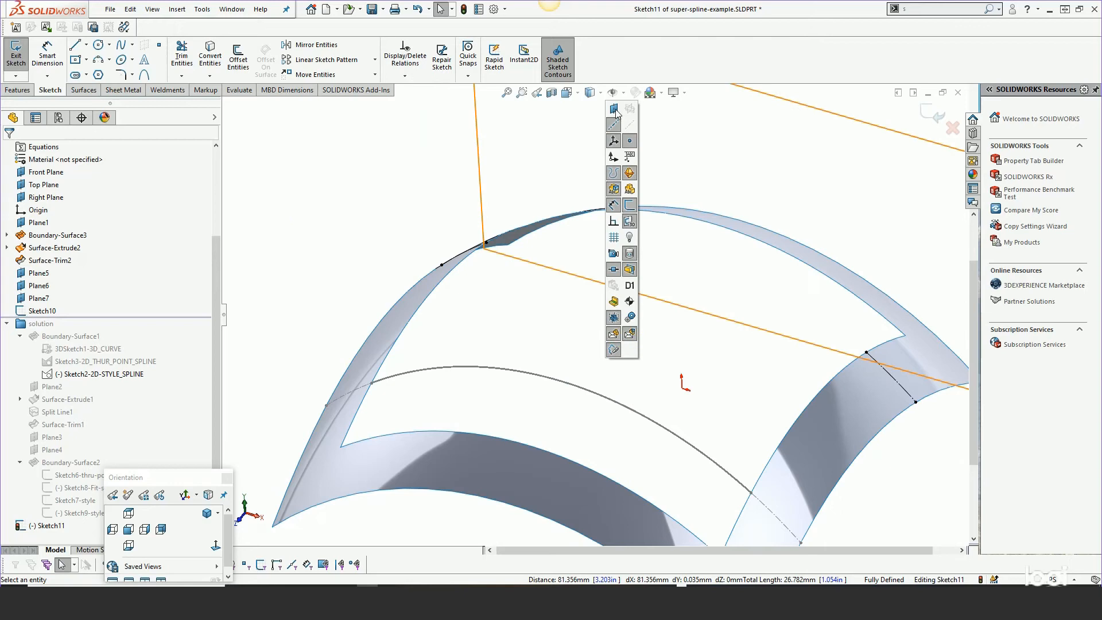
click(535, 287)
middle_drag(537, 312, 538, 343)
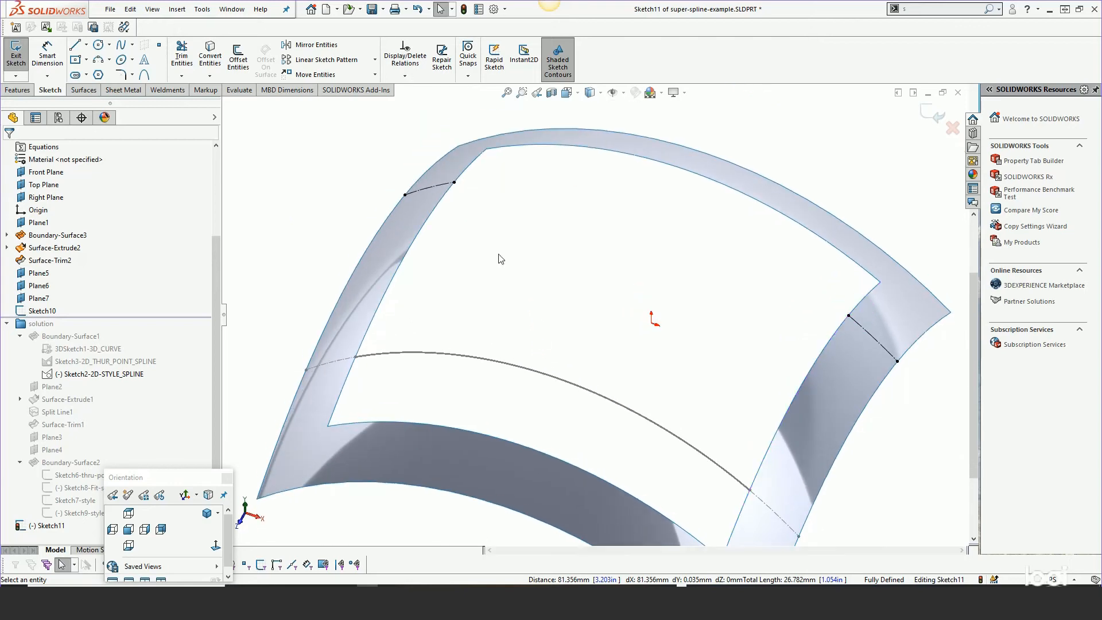
Draw a Bezier style spline with three intermediate control vertices across the opening, joining the inner ends of the two construction curves
click(133, 45)
click(150, 69)
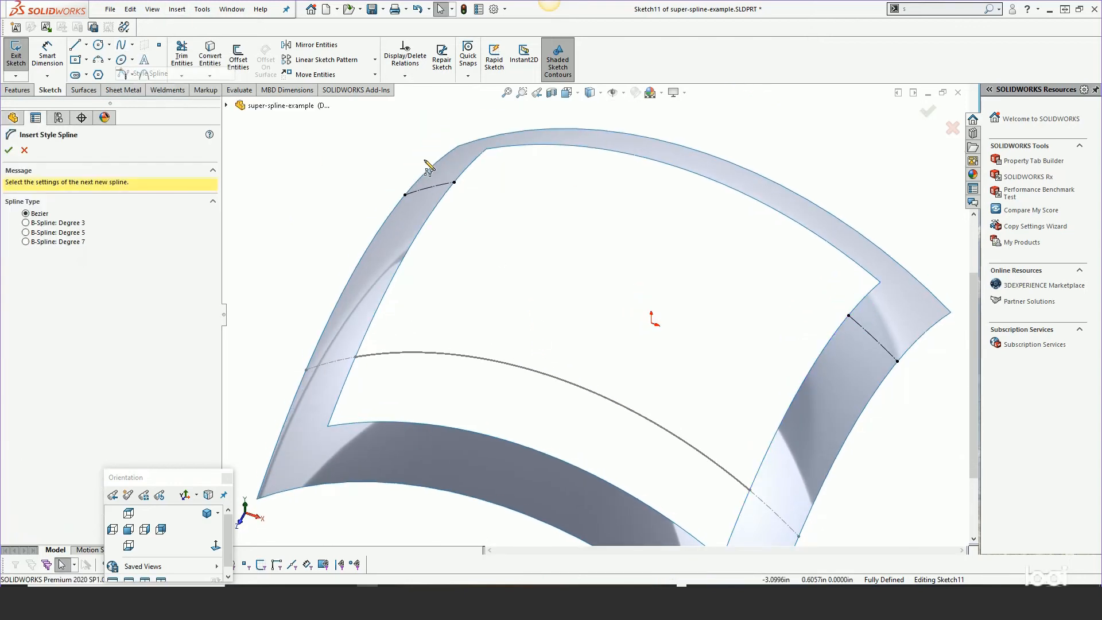
click(552, 167)
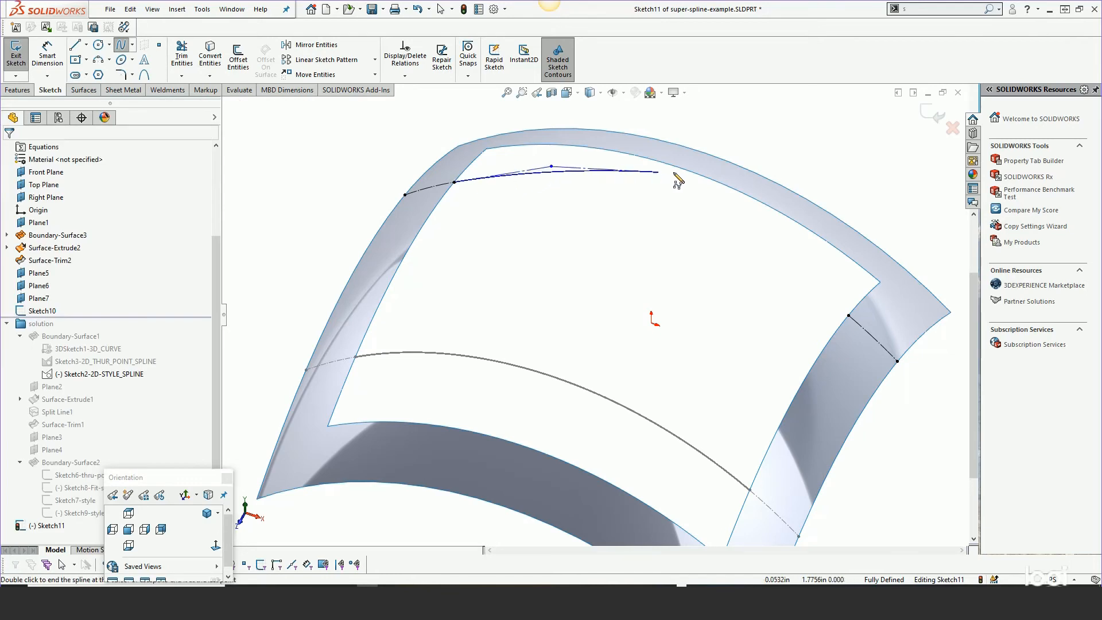
click(686, 188)
click(766, 242)
double_click(848, 315)
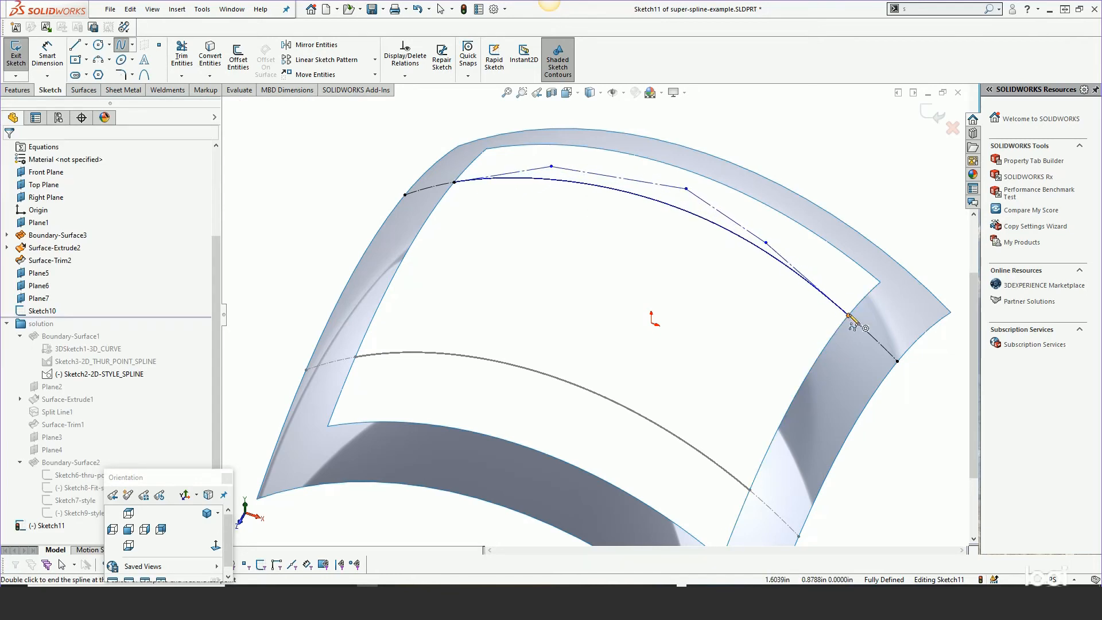
right_click(850, 313)
click(869, 320)
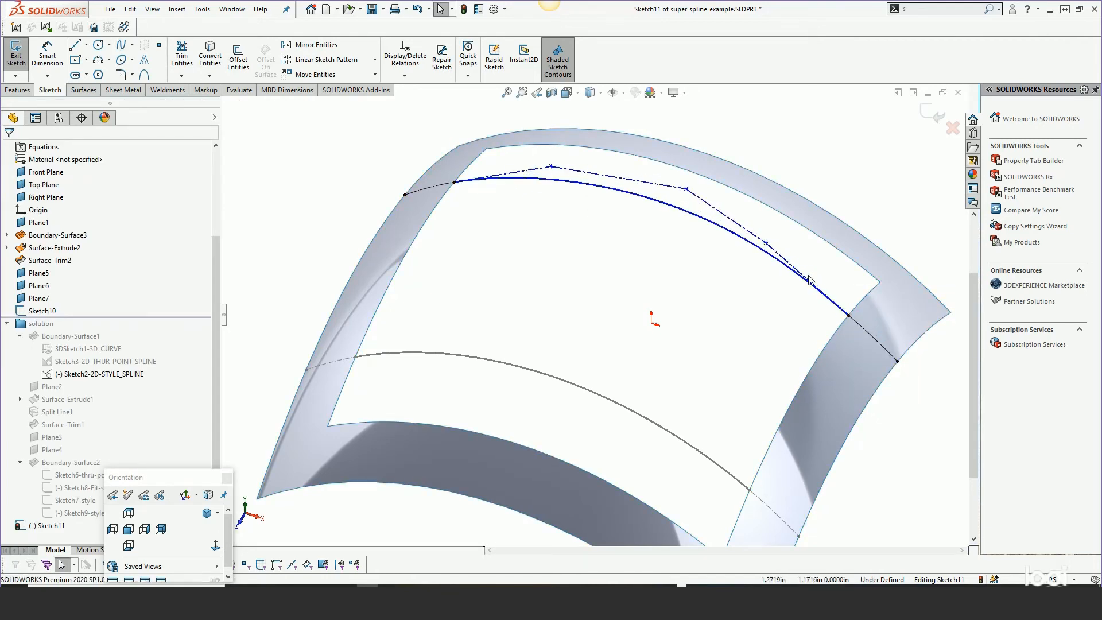
Add a torsion continuity relation between the style spline and the right construction curve in the Plane7 sketch
click(858, 327)
ctrl+click(859, 328)
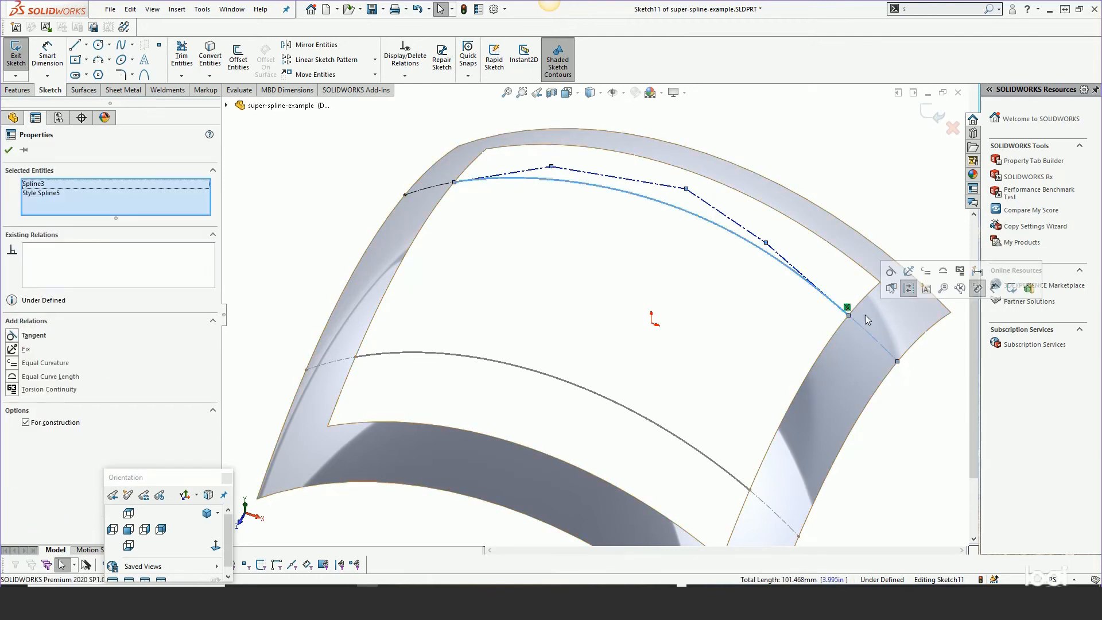
key(Escape)
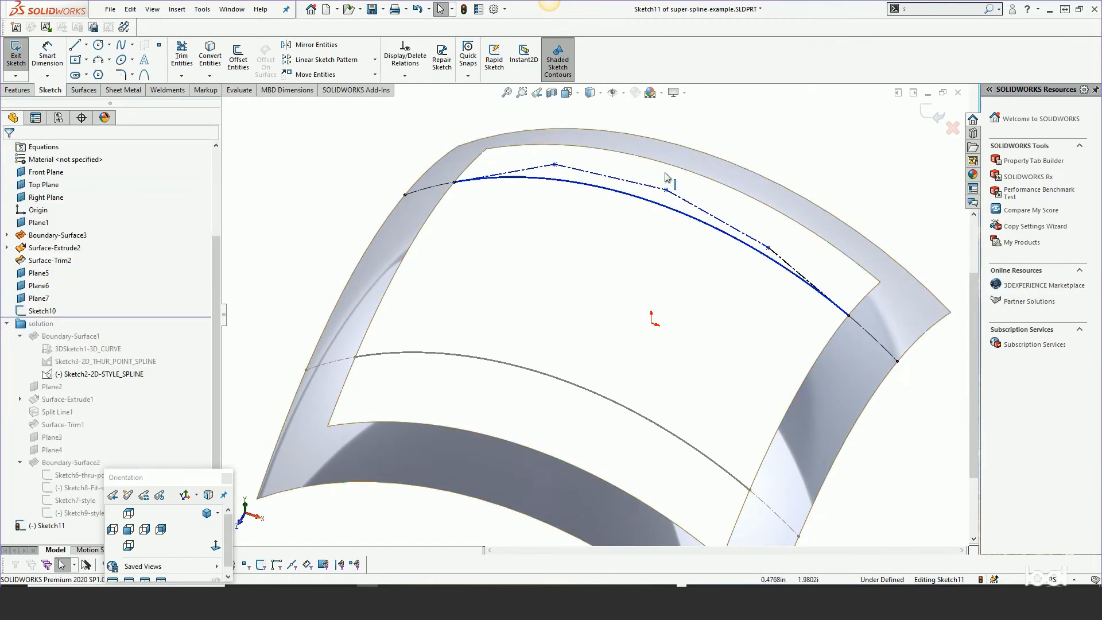
Add a torsion continuity relation between the style spline and the left construction curve in the Plane7 sketch
click(436, 190)
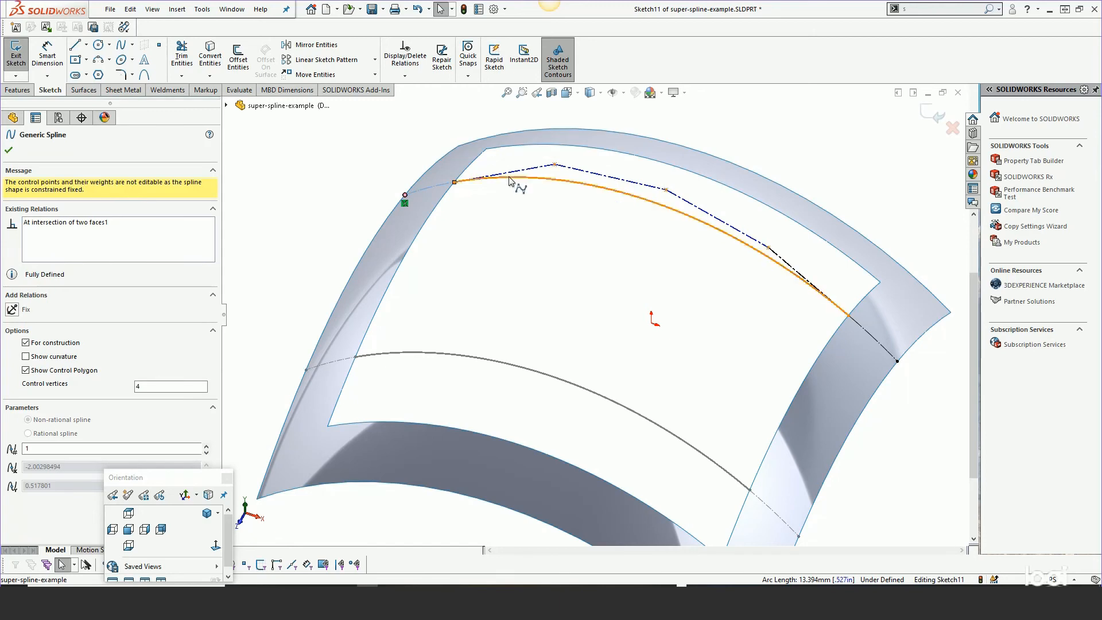
ctrl+click(509, 177)
click(611, 125)
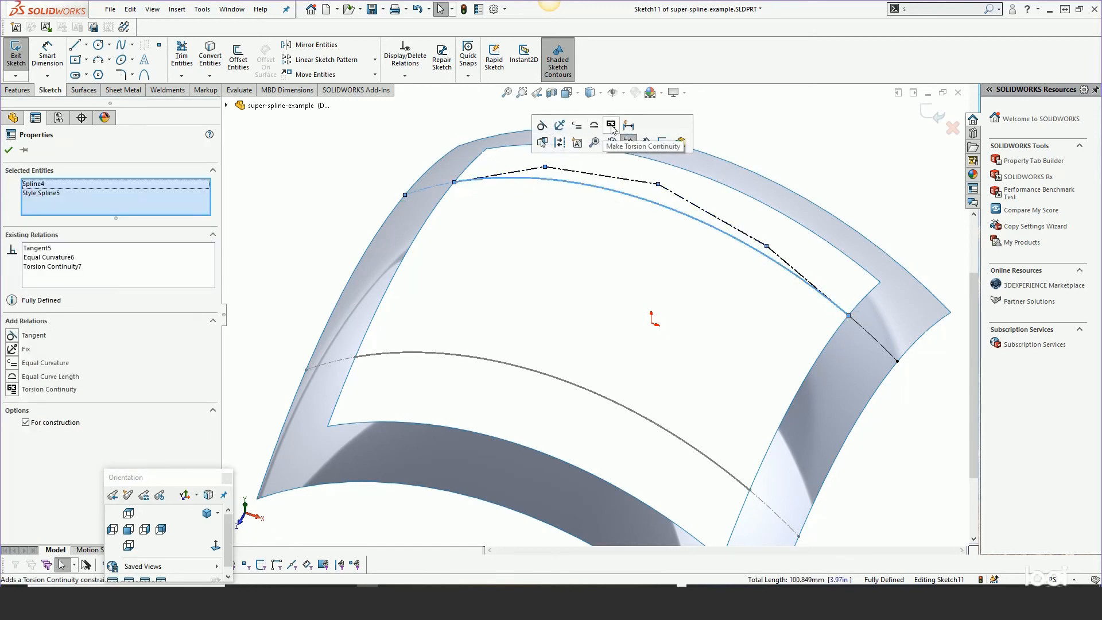
click(562, 243)
mouse_move(581, 308)
middle_down()
mouse_move(631, 252)
mouse_move(591, 241)
mouse_move(589, 284)
middle_up()
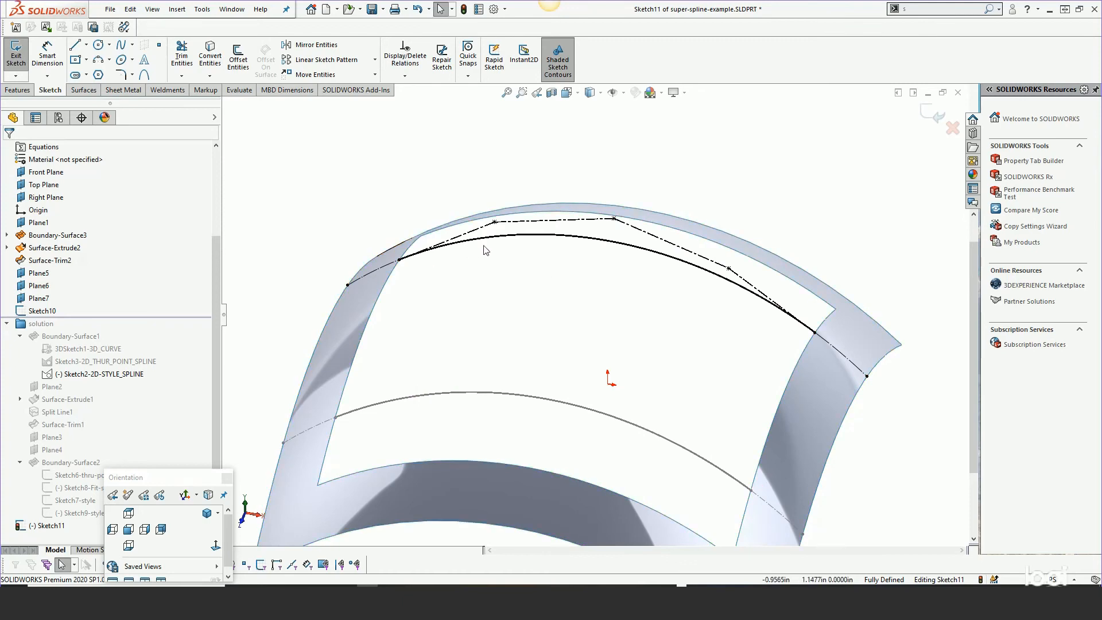
Check the style spline's relations and curve settings, and exit the Plane7 sketch
click(513, 236)
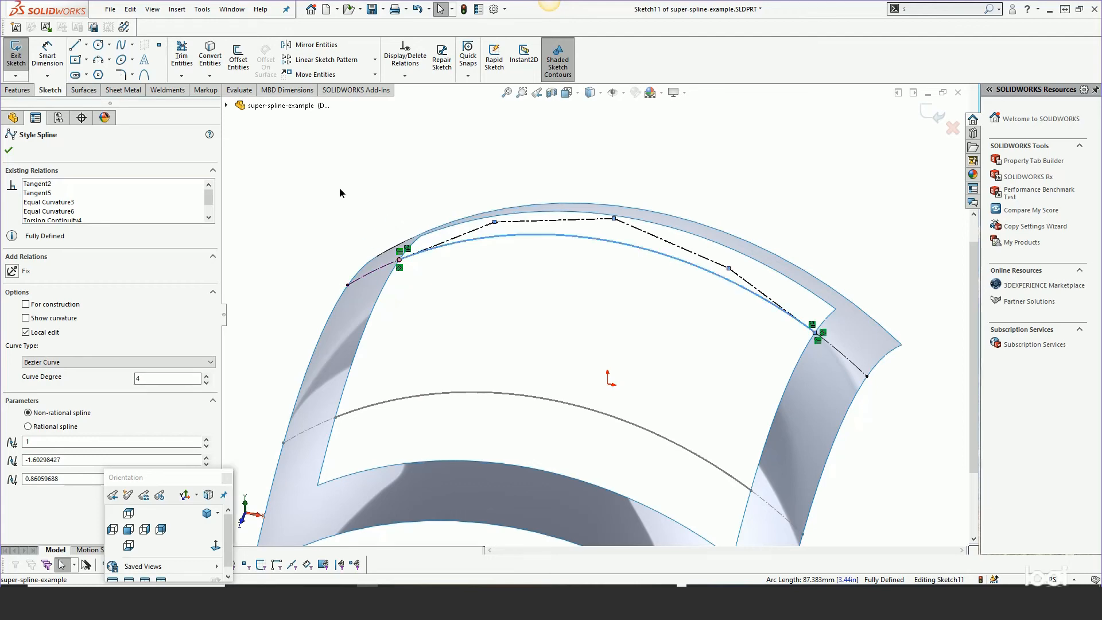
key(Escape)
middle_drag(407, 195, 462, 181)
click(926, 117)
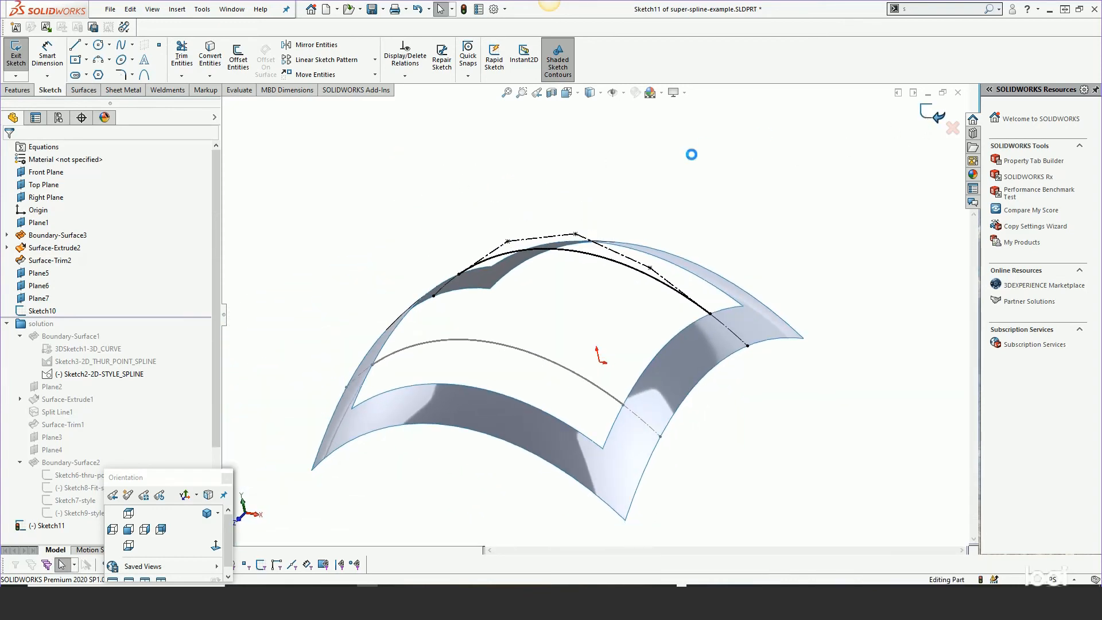
Turn the reference plane display back on and start a sketch on Plane6
click(623, 92)
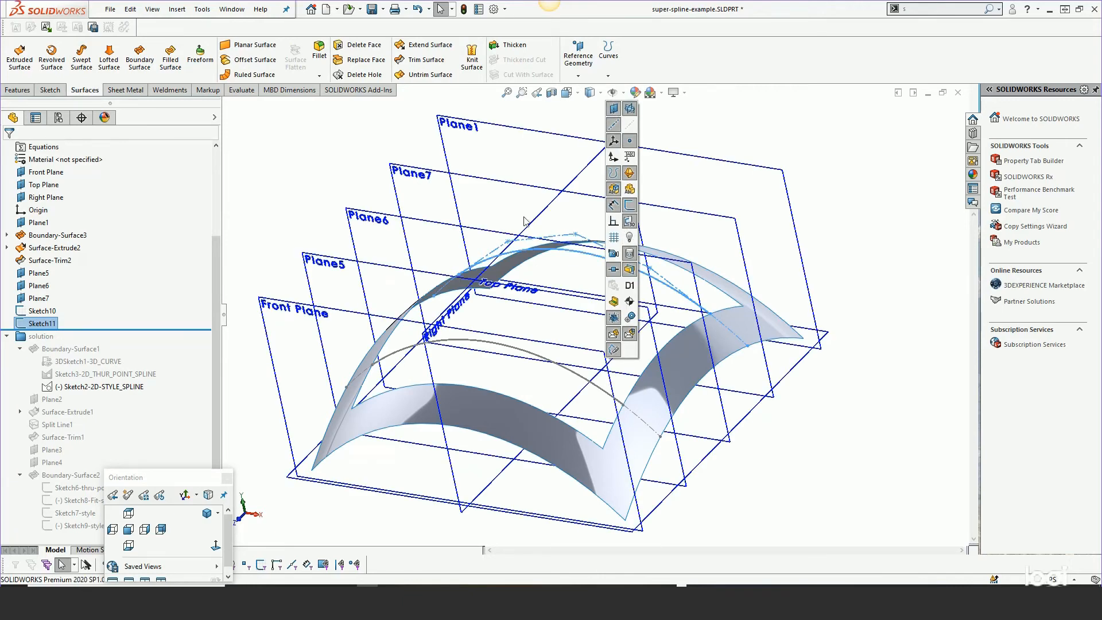
click(491, 212)
middle_drag(510, 208, 452, 224)
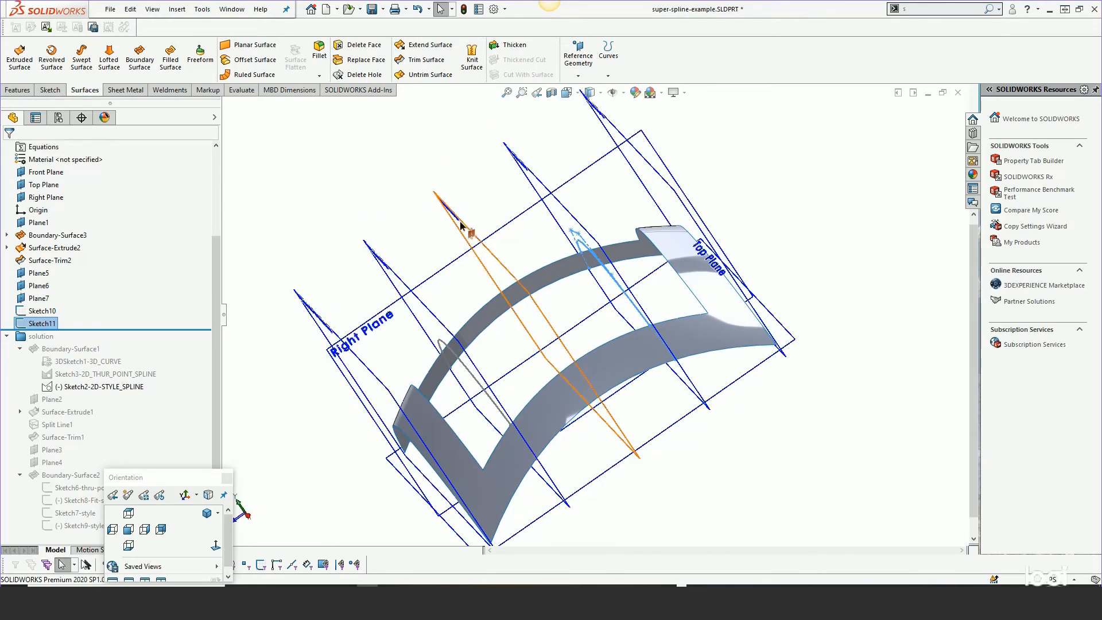
click(460, 225)
click(517, 192)
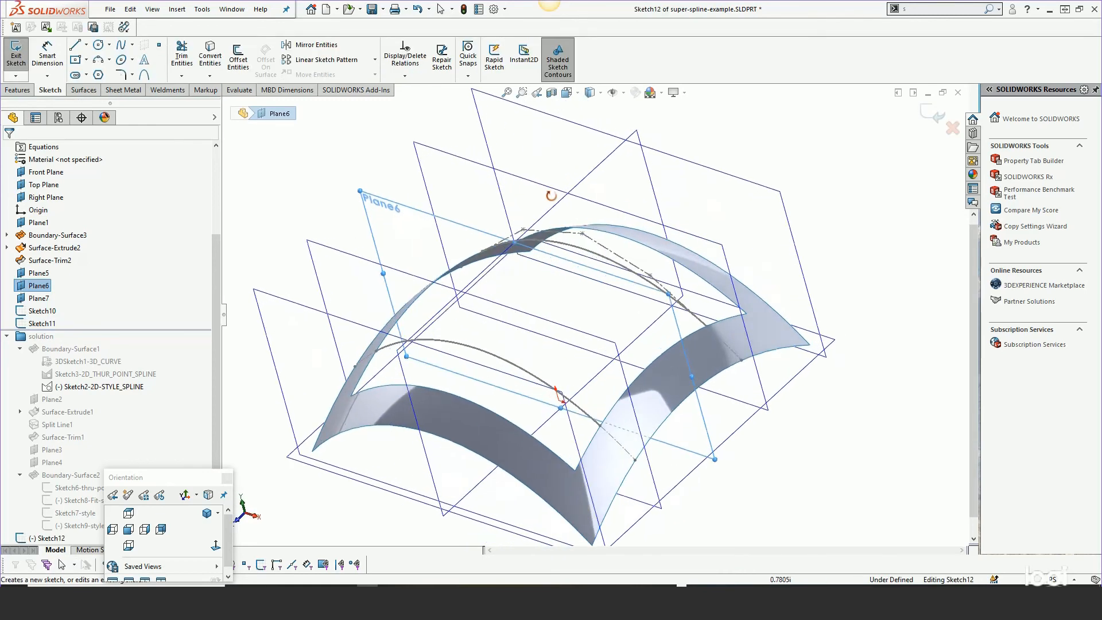
Create the intersection curves between the Plane6 sketch and the surface frame
middle_drag(551, 196, 489, 244)
key(s)
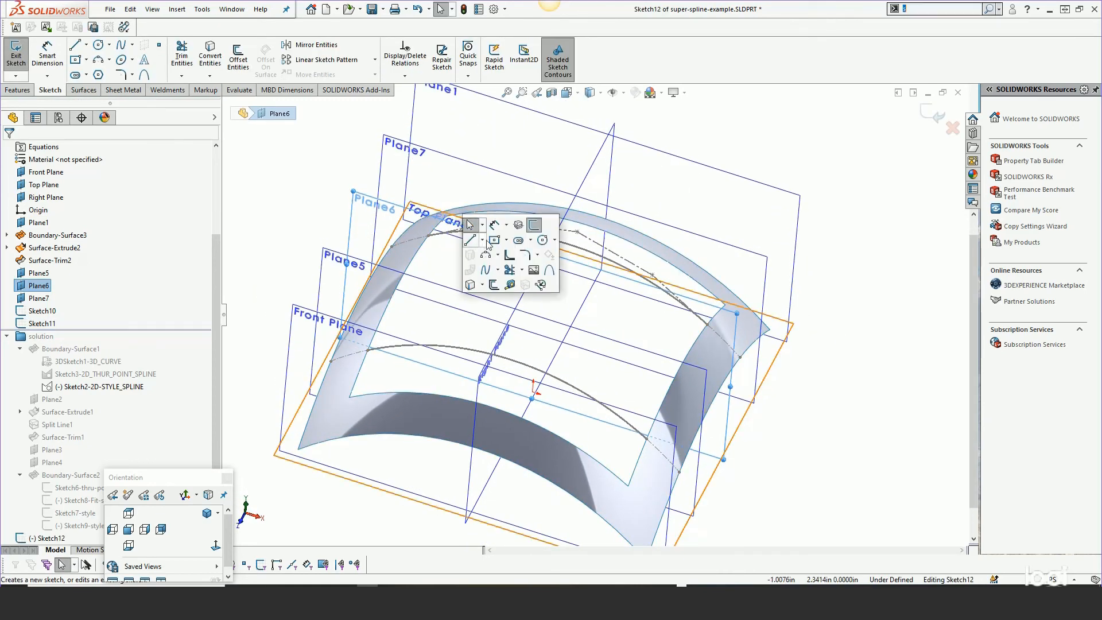
click(518, 225)
click(390, 298)
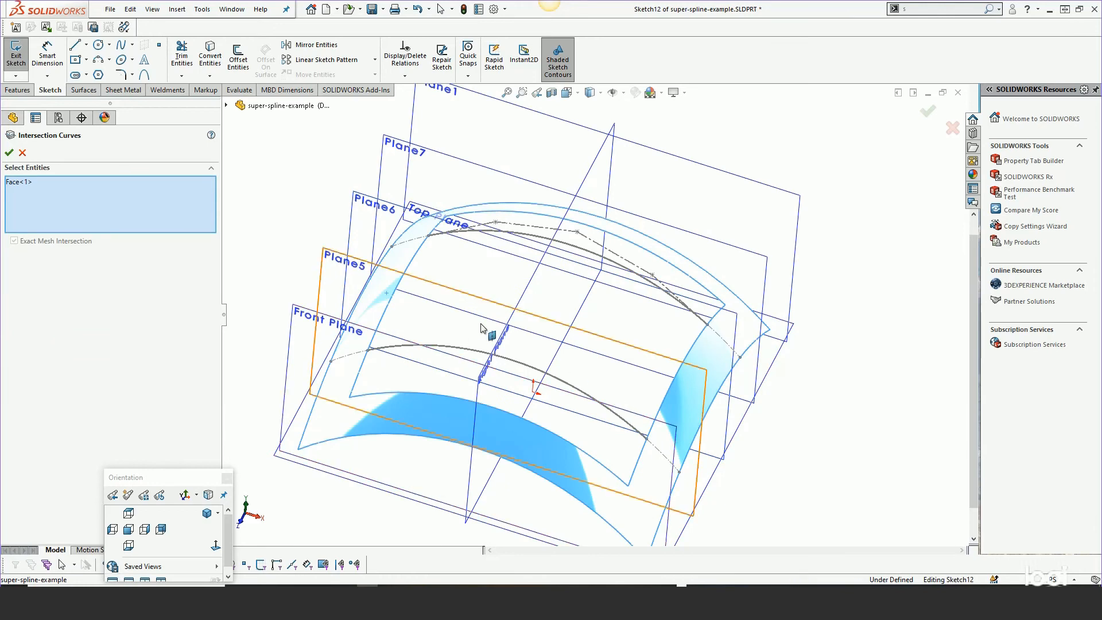
click(10, 153)
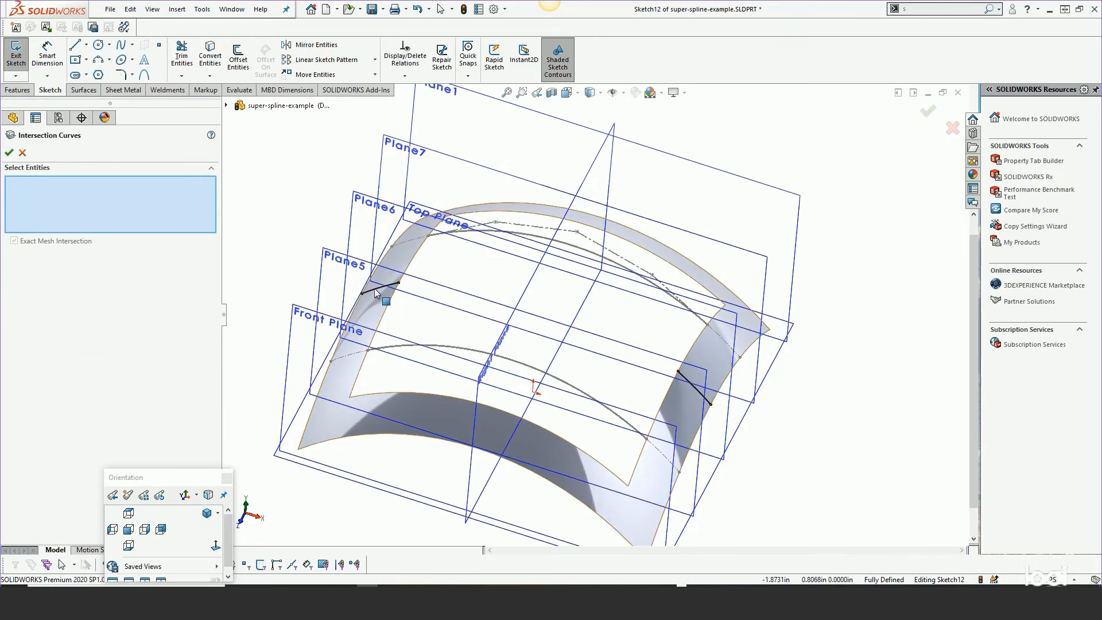
click(22, 153)
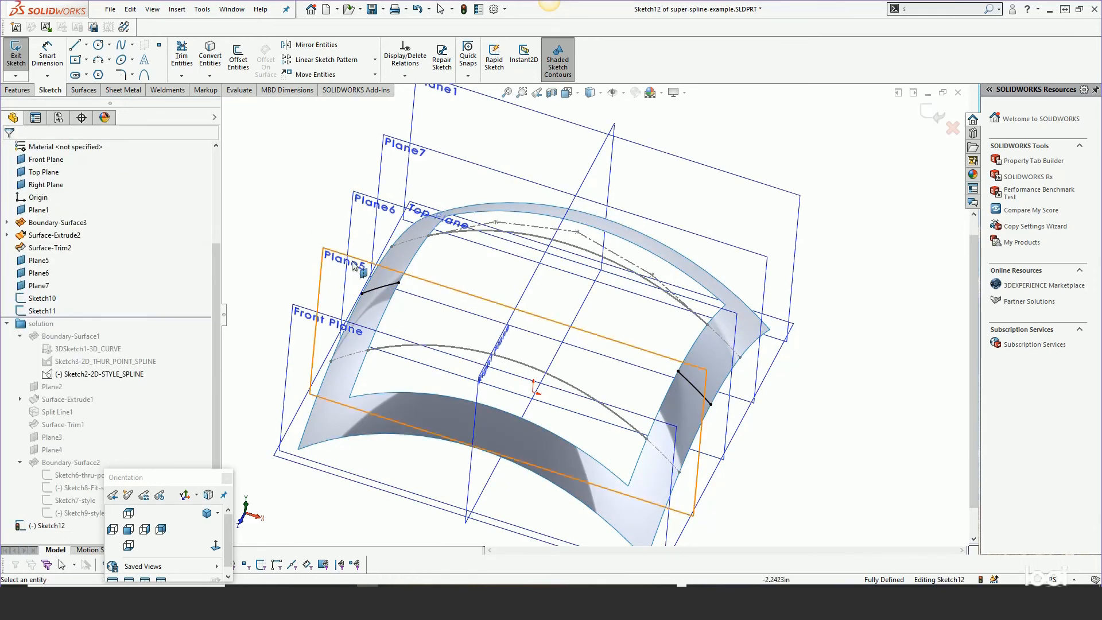
Convert both intersection curves in the Plane6 sketch to construction geometry
click(380, 288)
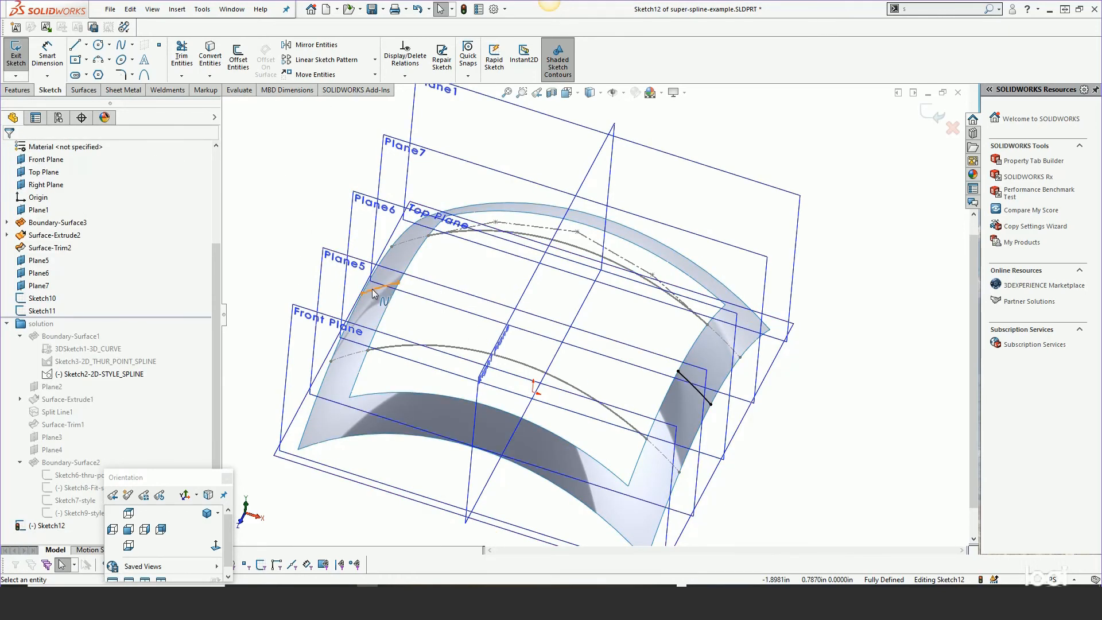
ctrl+click(686, 381)
click(801, 414)
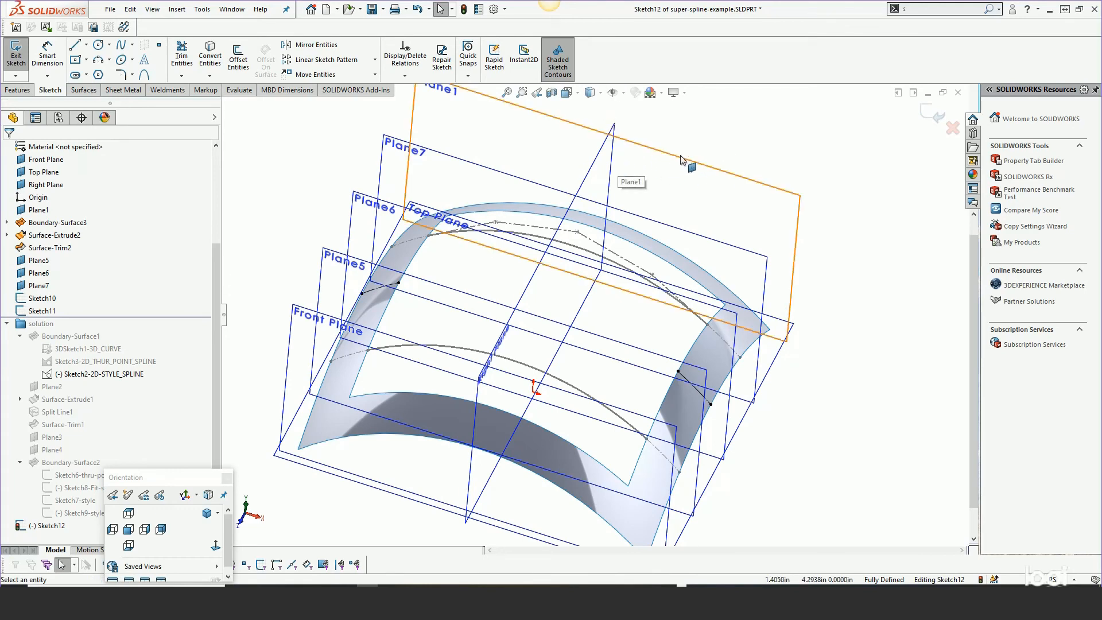
Hide all reference items and draw a Bezier style spline with two intermediate control vertices between the Plane6 construction curves' inner ends
key(ctrl+shift+h)
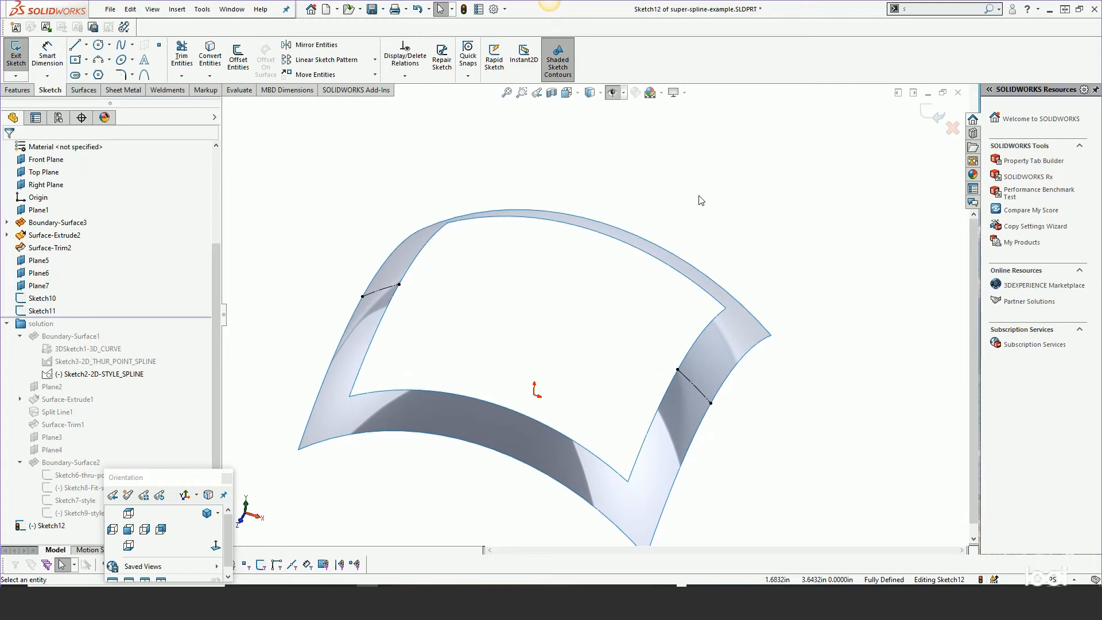
middle_drag(700, 199, 702, 187)
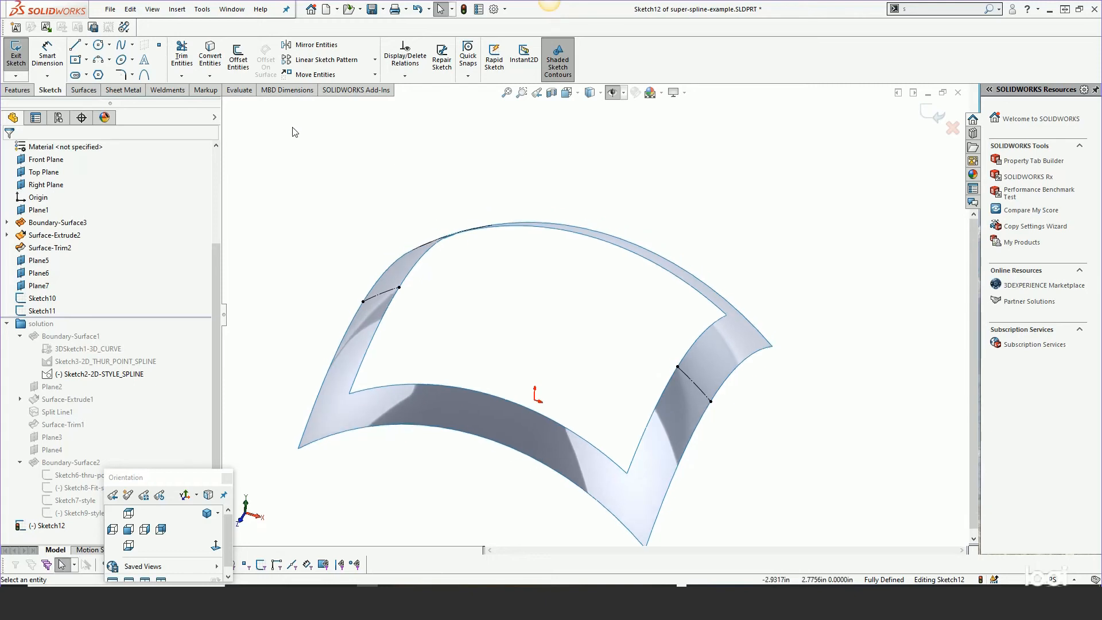
click(132, 44)
click(133, 74)
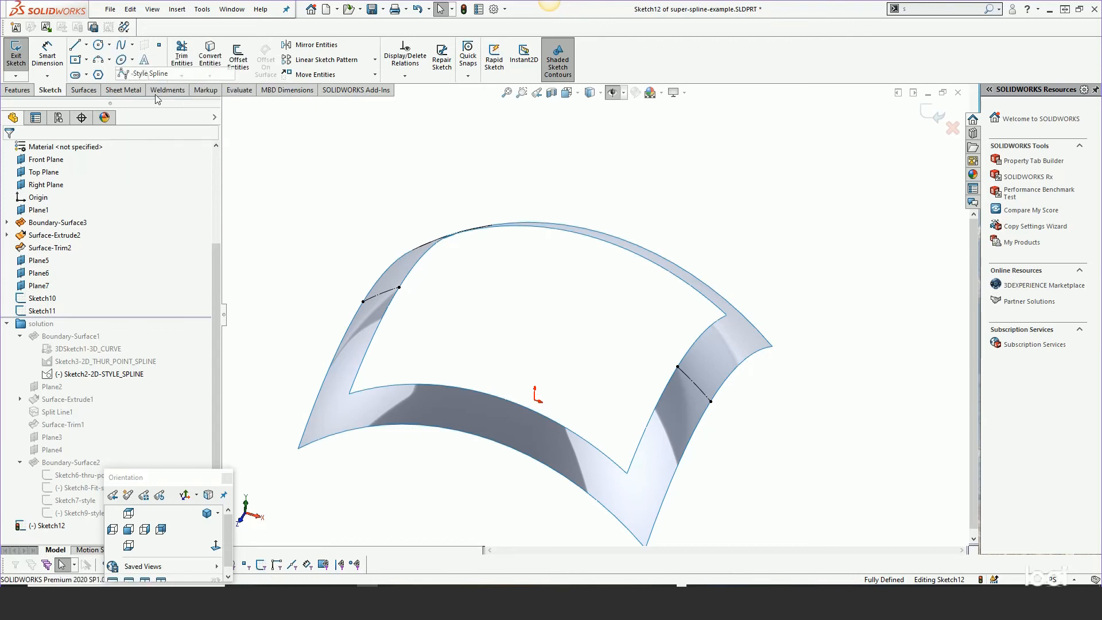
click(399, 287)
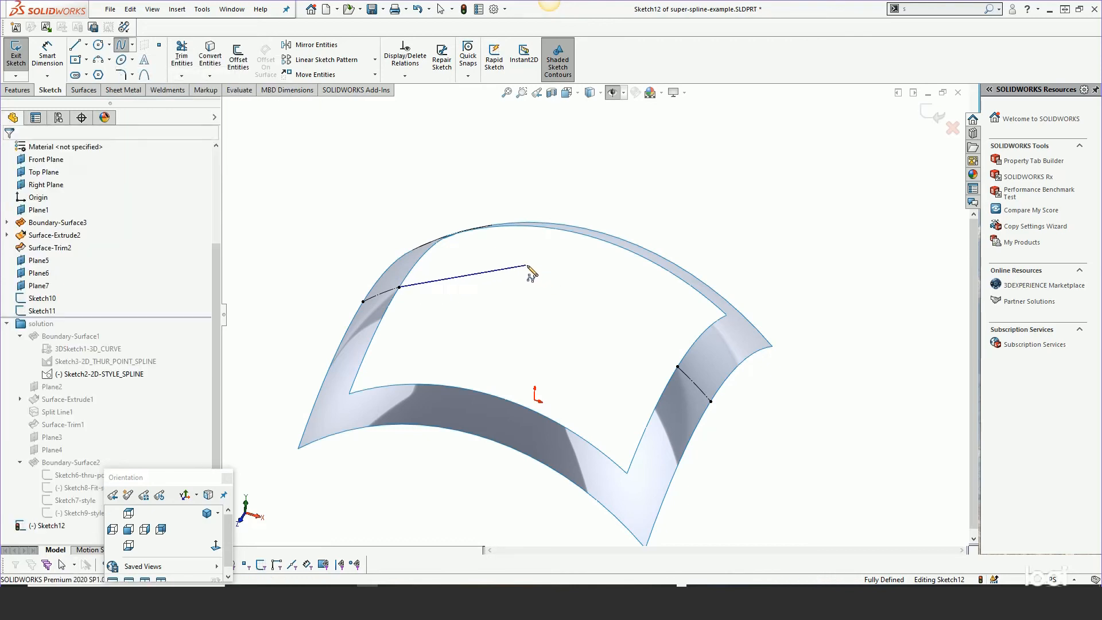
click(615, 301)
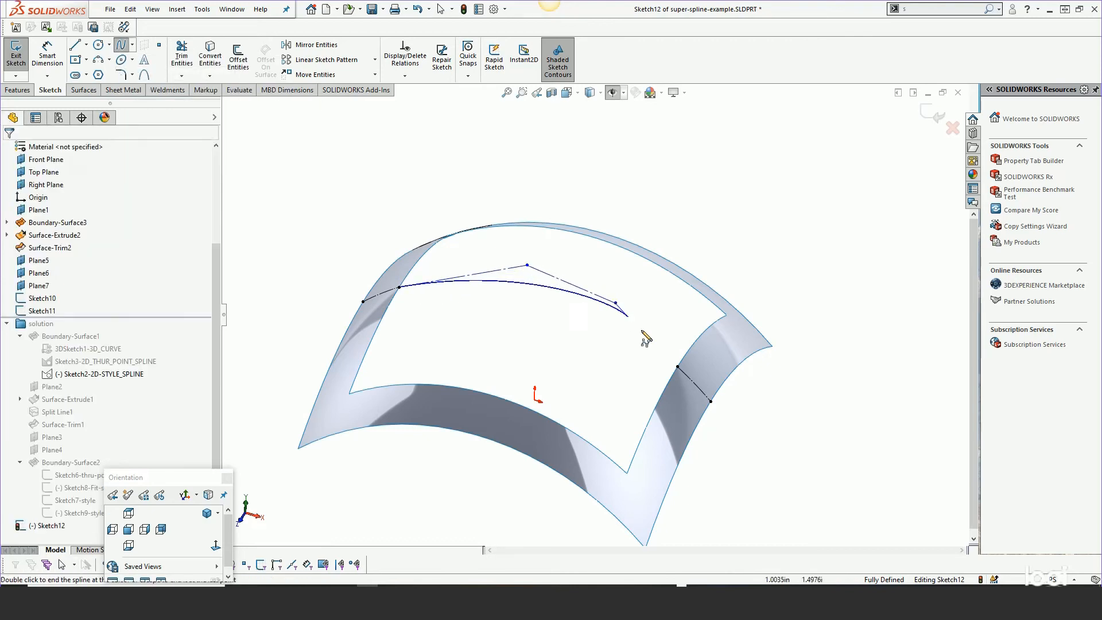
right_click(681, 375)
click(697, 374)
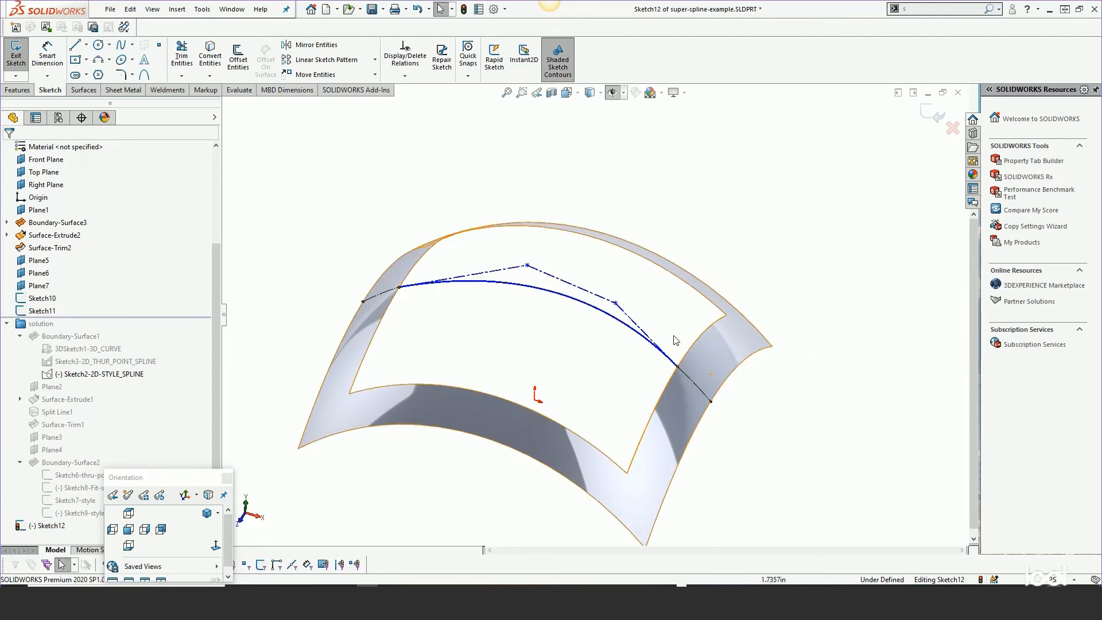
Delete the spline's control vertex nearest the right end and add a torsion continuity relation with the right construction curve
click(616, 303)
key(Delete)
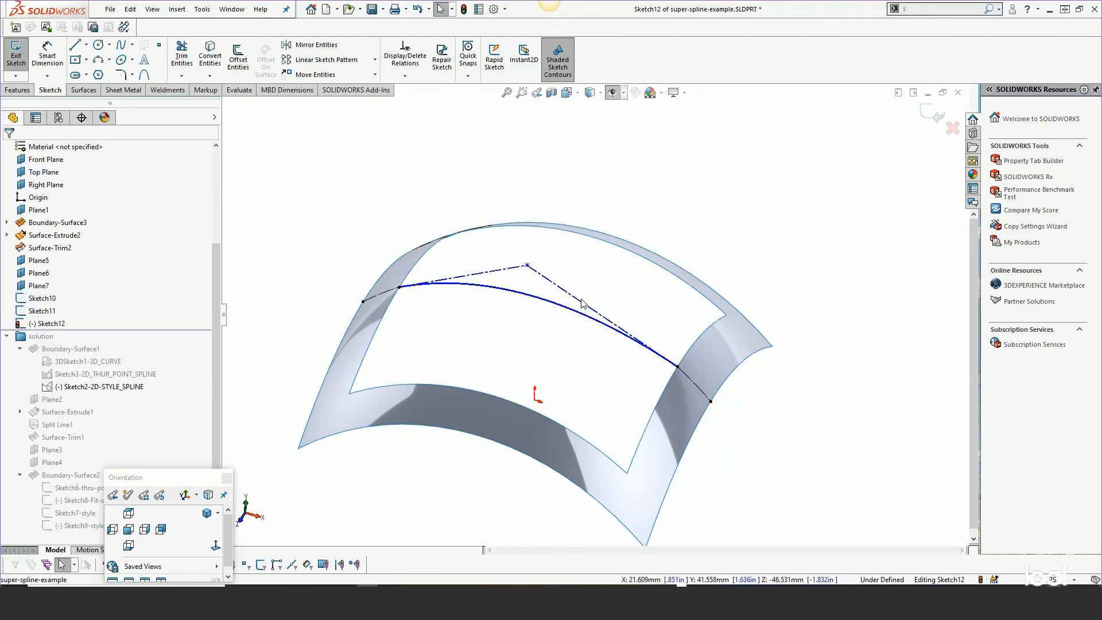
click(618, 333)
ctrl+click(695, 383)
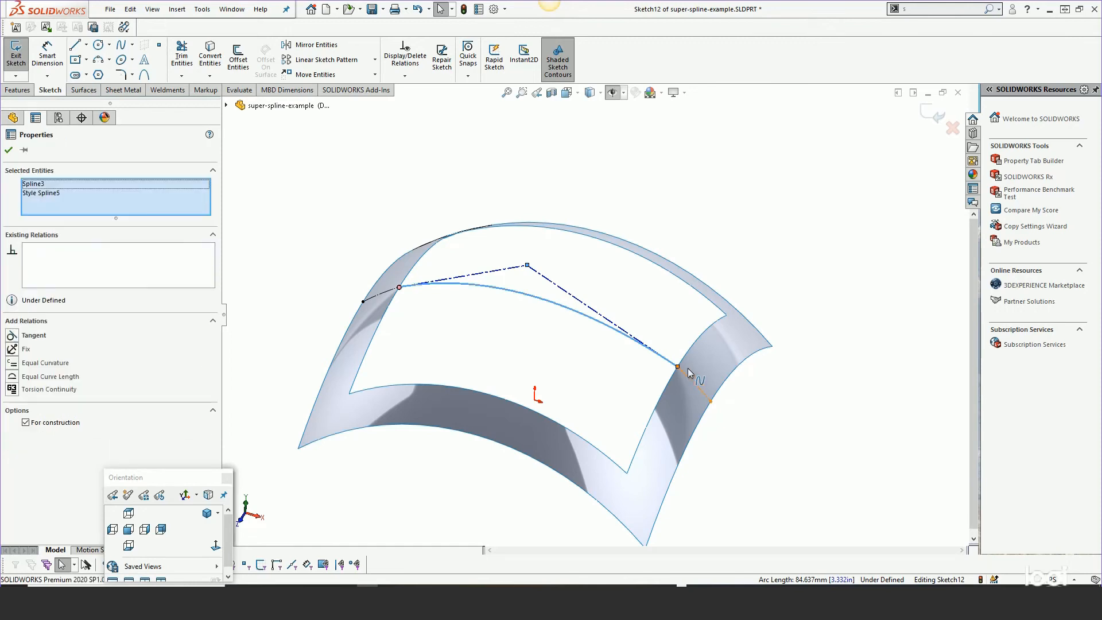
click(742, 327)
click(575, 261)
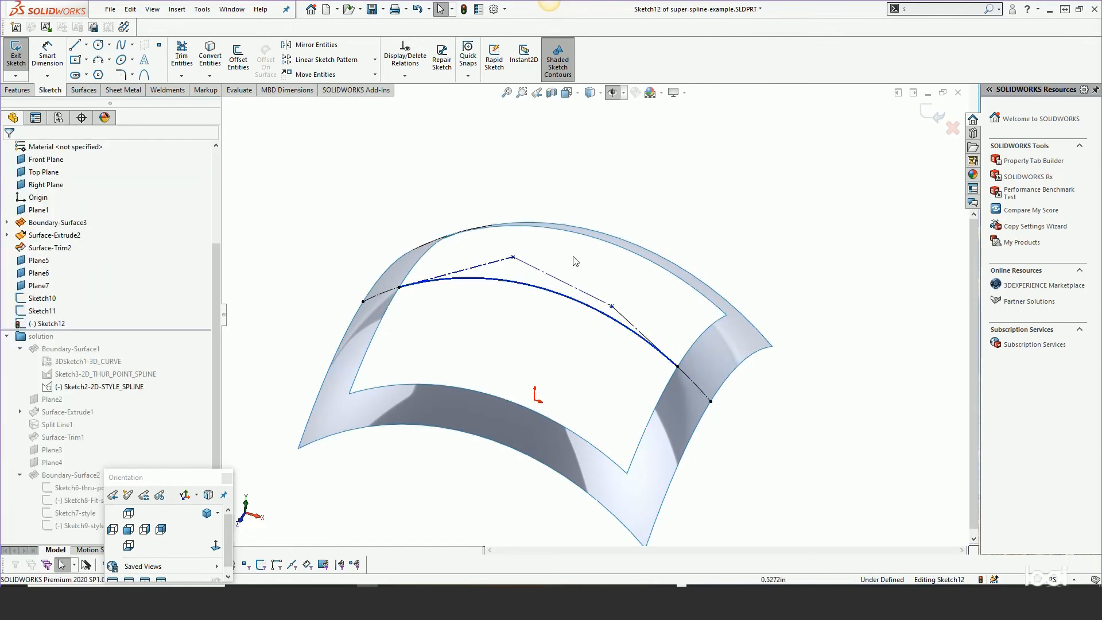
Try to add a torsion continuity relation between the Plane6 style spline and the left construction curve
click(468, 281)
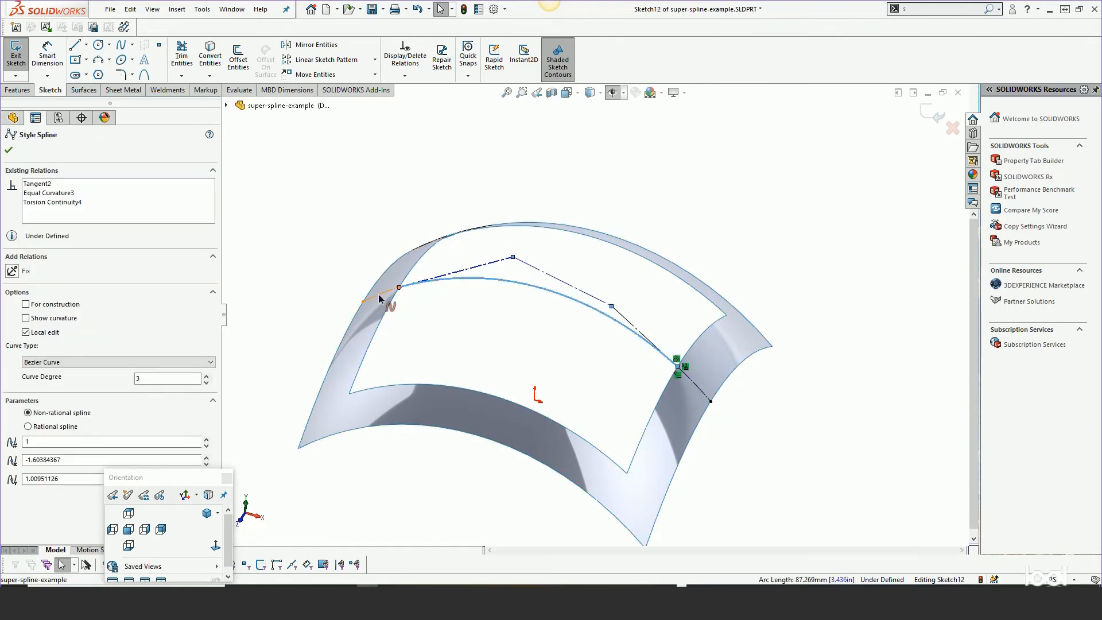
ctrl+click(379, 298)
click(481, 243)
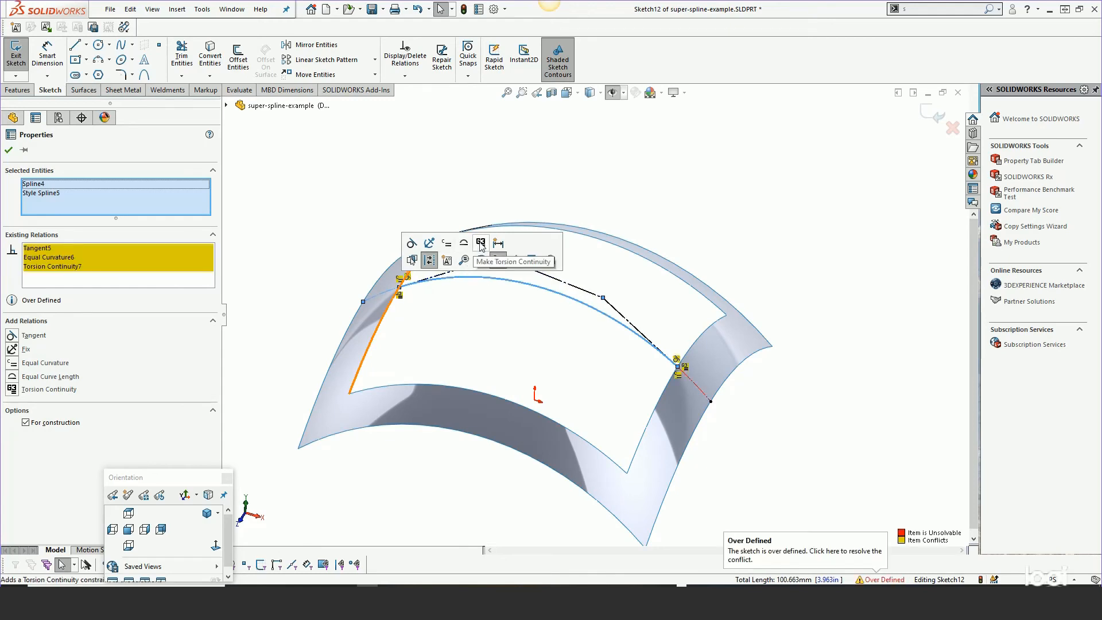
click(421, 170)
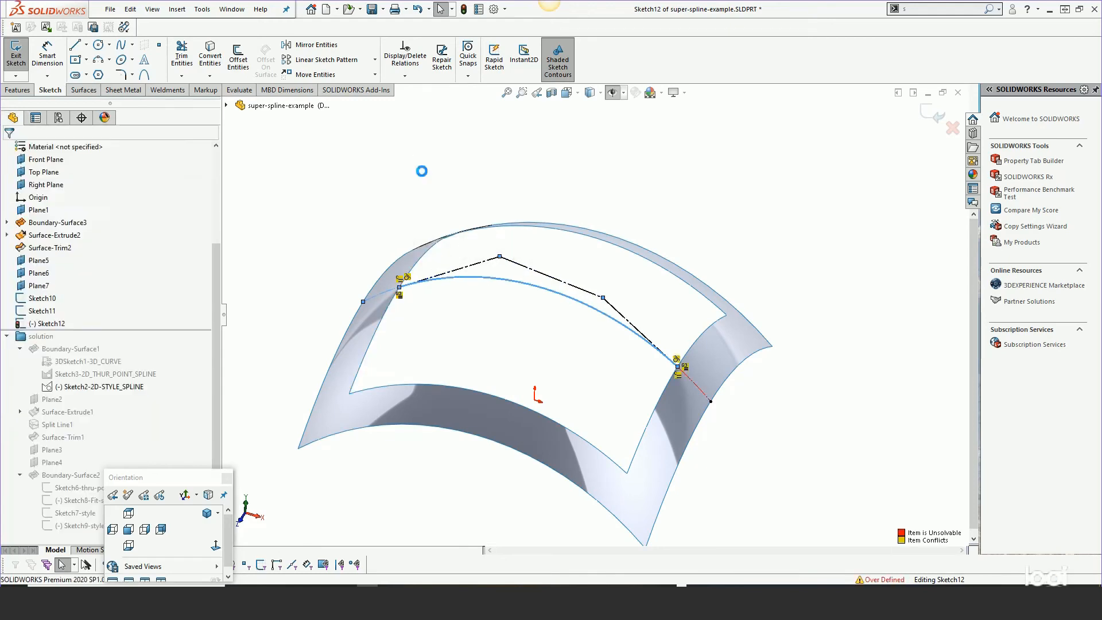
Set the curve degree of the Plane6 style spline to 5
click(486, 279)
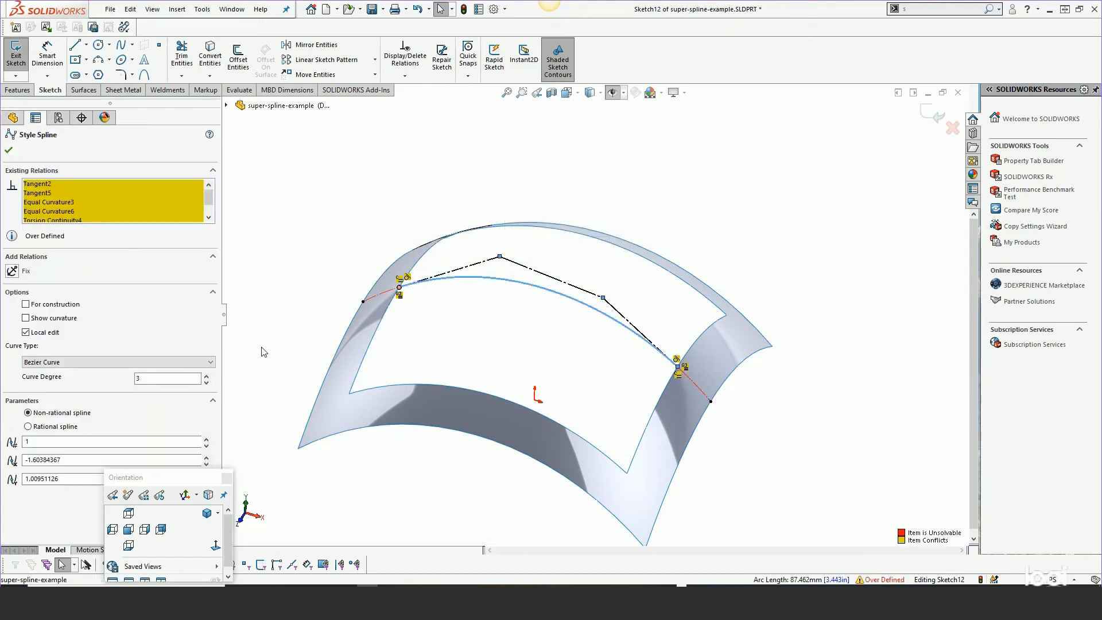
click(206, 377)
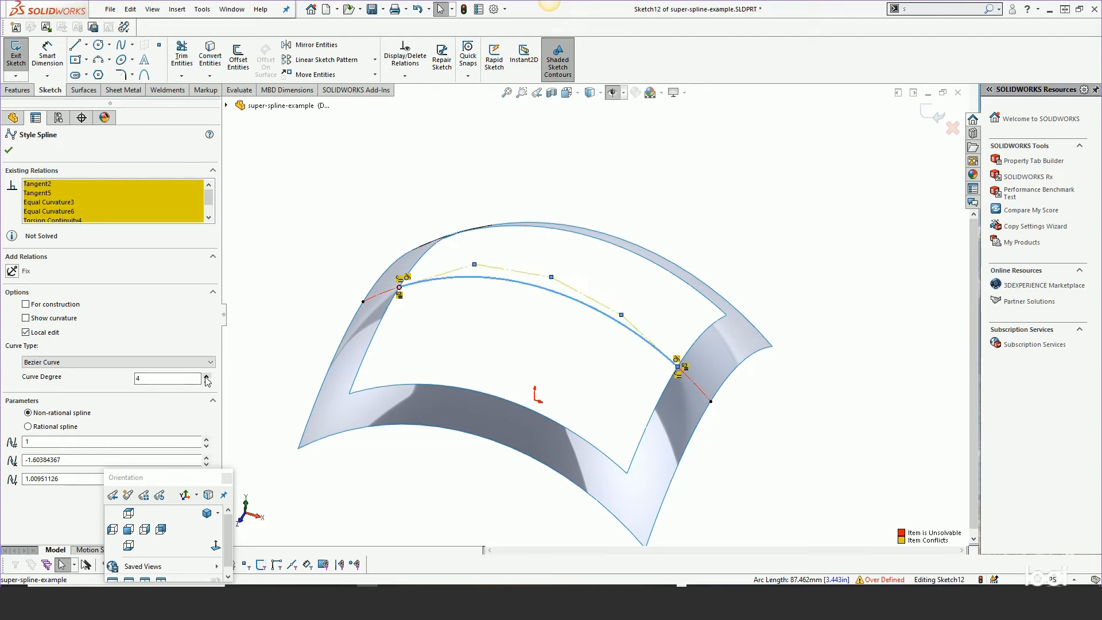
click(206, 377)
click(377, 209)
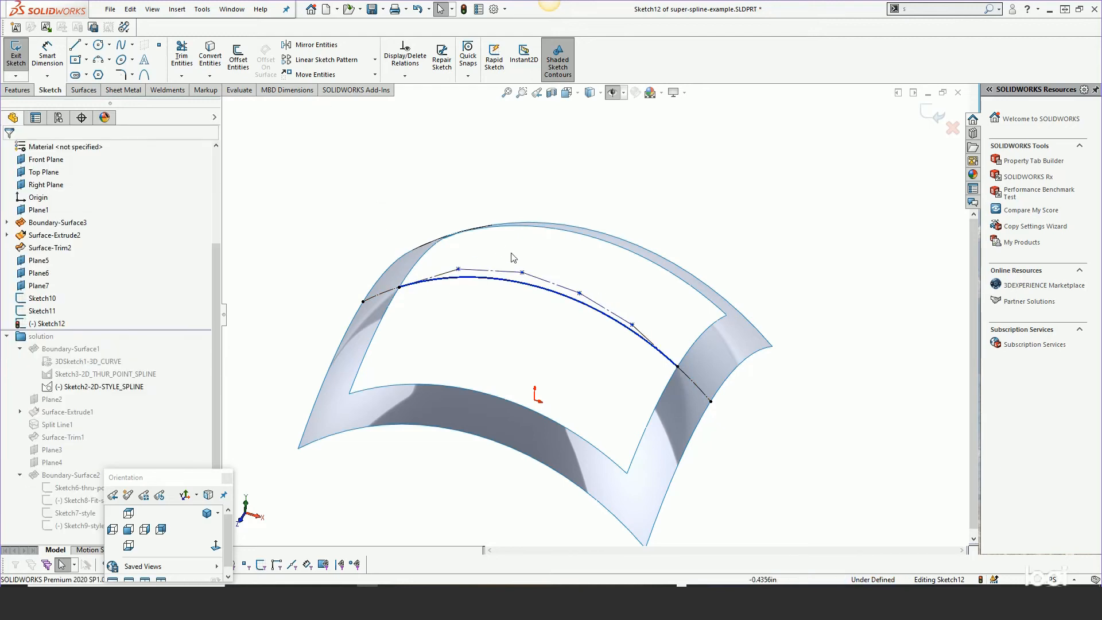
Reshape the Plane6 style spline by moving its second control vertex from the left and the adjoining control polygon segment
scroll(533, 306, down, 2)
mouse_move(539, 298)
middle_down()
mouse_move(528, 271)
mouse_move(534, 296)
middle_up()
scroll(534, 296, down, 2)
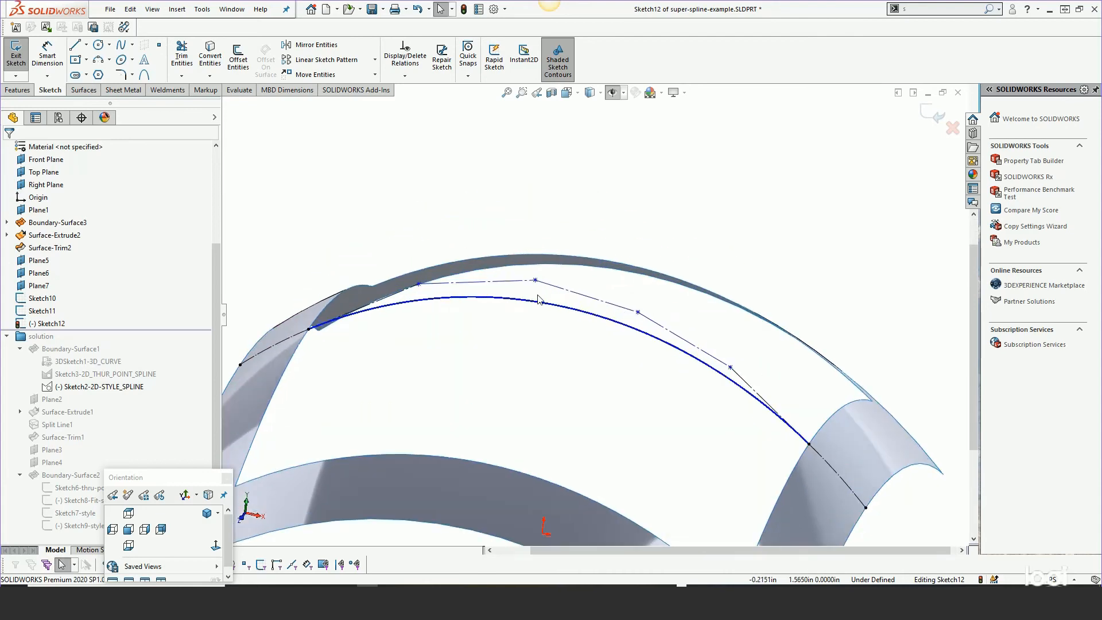
click(541, 281)
drag(542, 284, 533, 290)
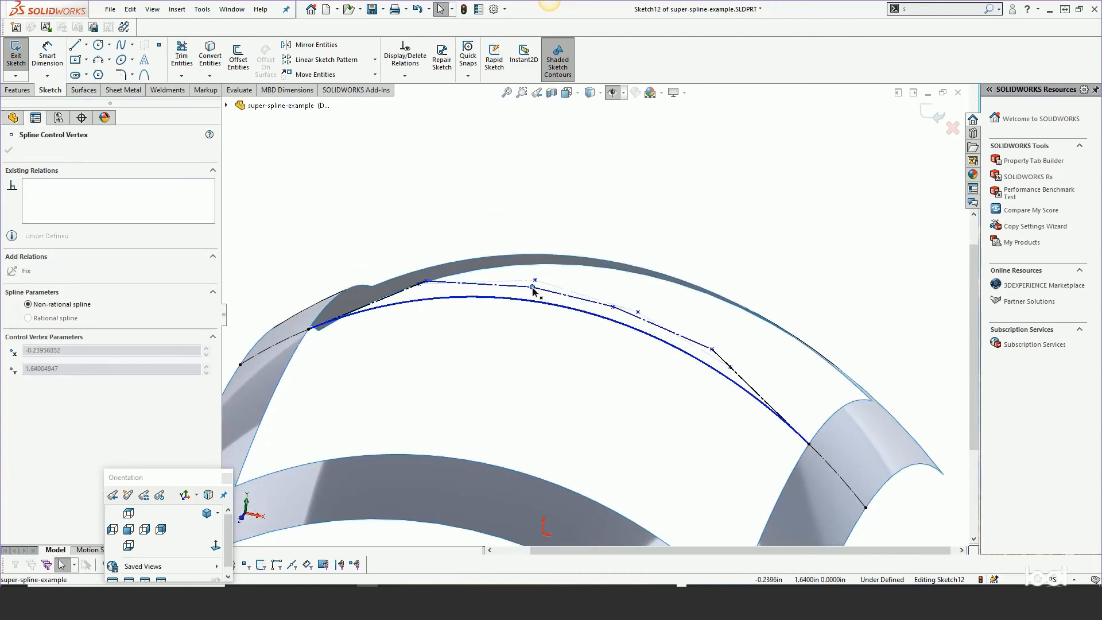
key(z)
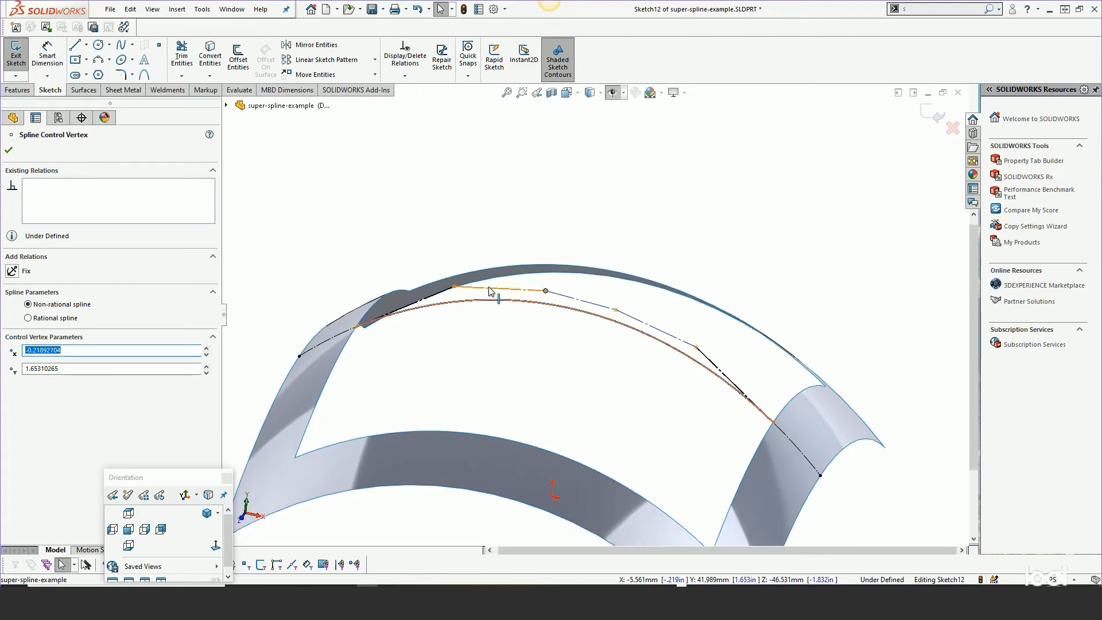
click(507, 193)
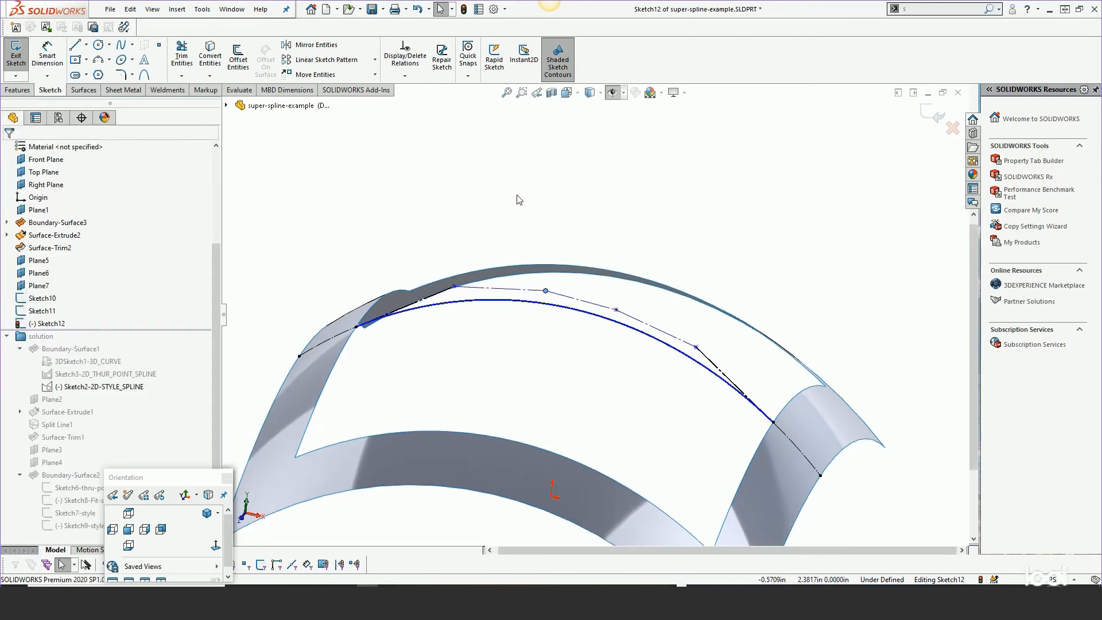
mouse_move(526, 291)
mouse_down()
mouse_move(602, 279)
mouse_move(540, 287)
mouse_move(533, 274)
mouse_move(504, 289)
mouse_up()
key(Escape)
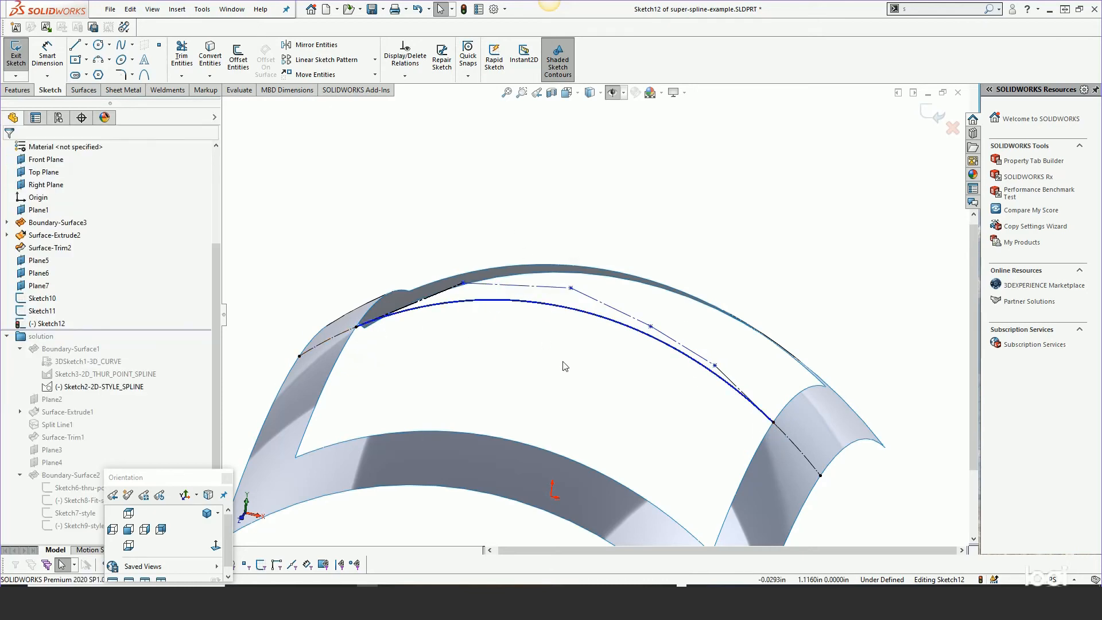
Raise the Plane6 style spline's curve degree to 7
scroll(562, 361, up, 2)
mouse_move(579, 351)
middle_down()
mouse_move(576, 336)
mouse_move(578, 346)
middle_up()
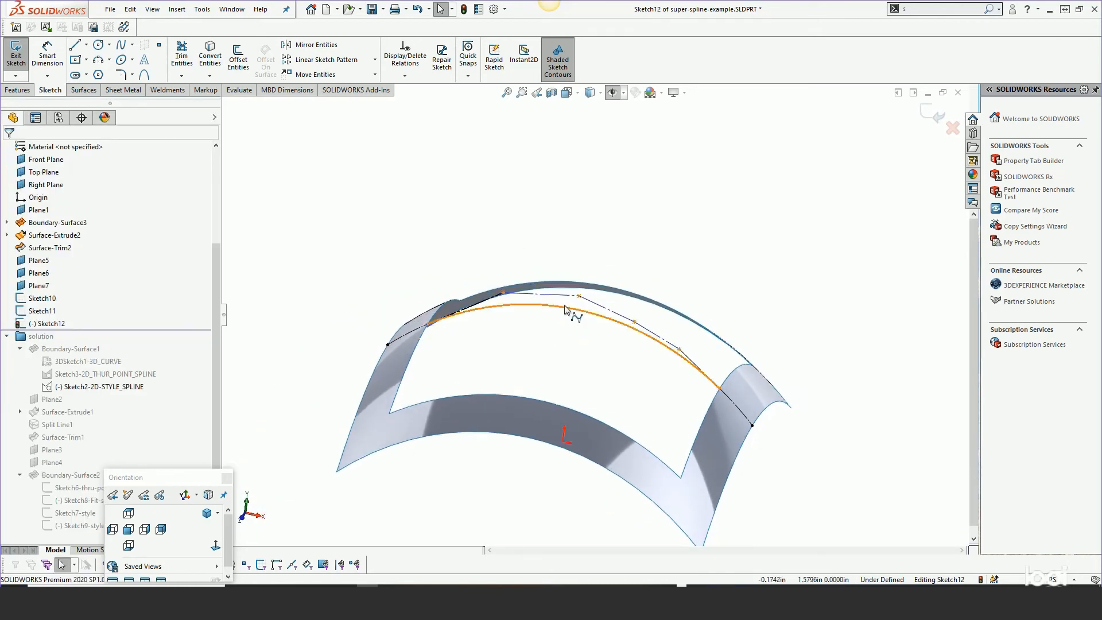
click(565, 310)
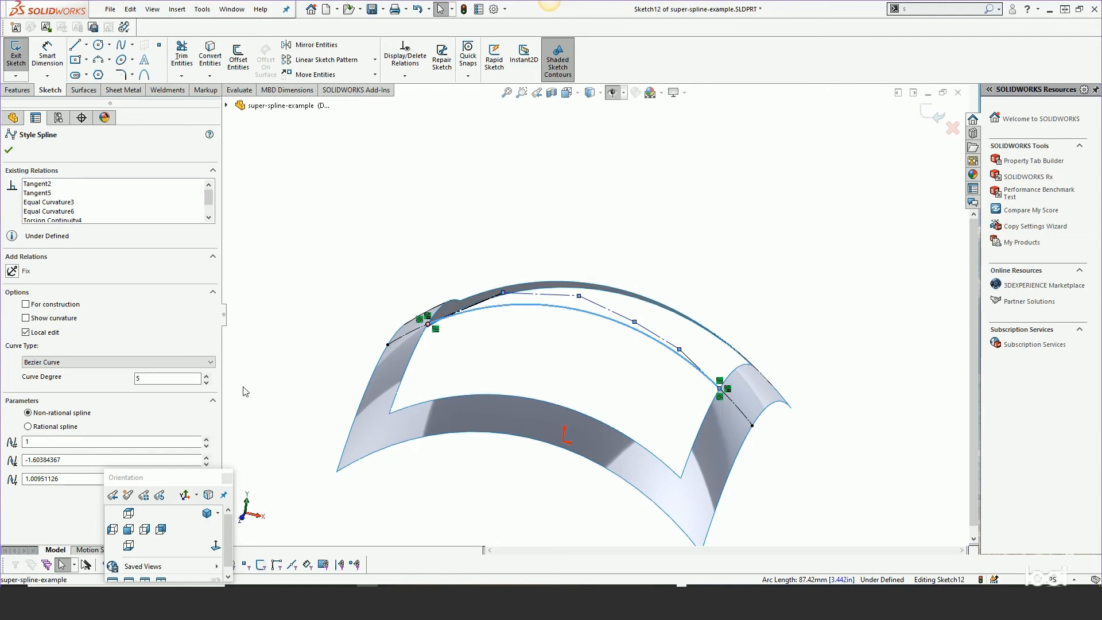
click(206, 376)
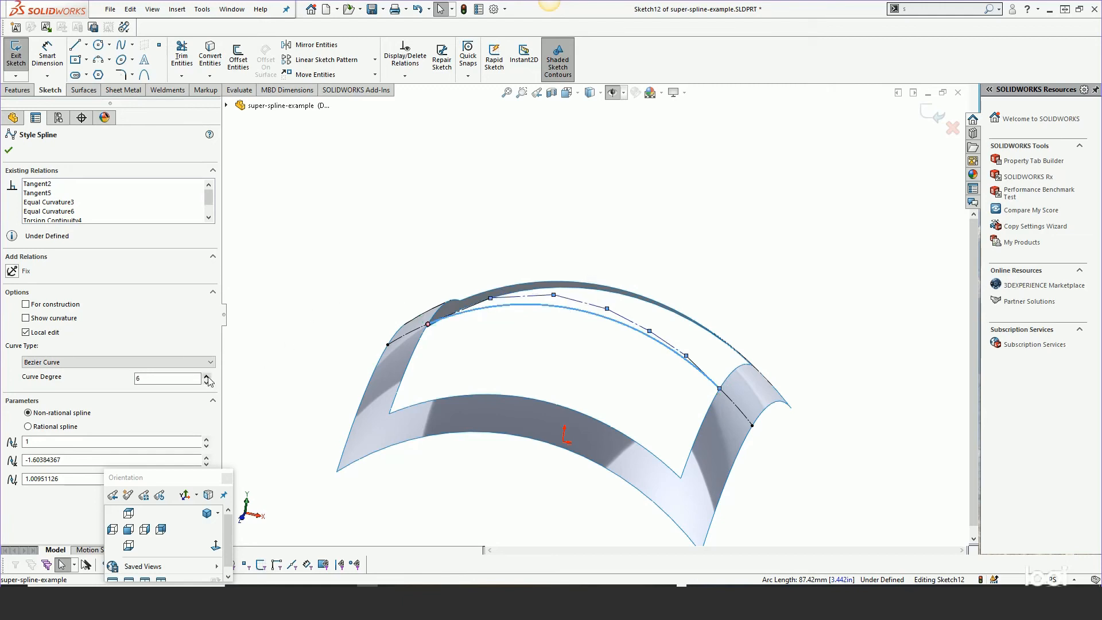
click(469, 212)
Move two control vertices near the crown to about X -0.53, Y 1.77 and X -0.07, Y 1.82, and adjust the segment between them
scroll(537, 304, down, 4)
drag(538, 284, 536, 252)
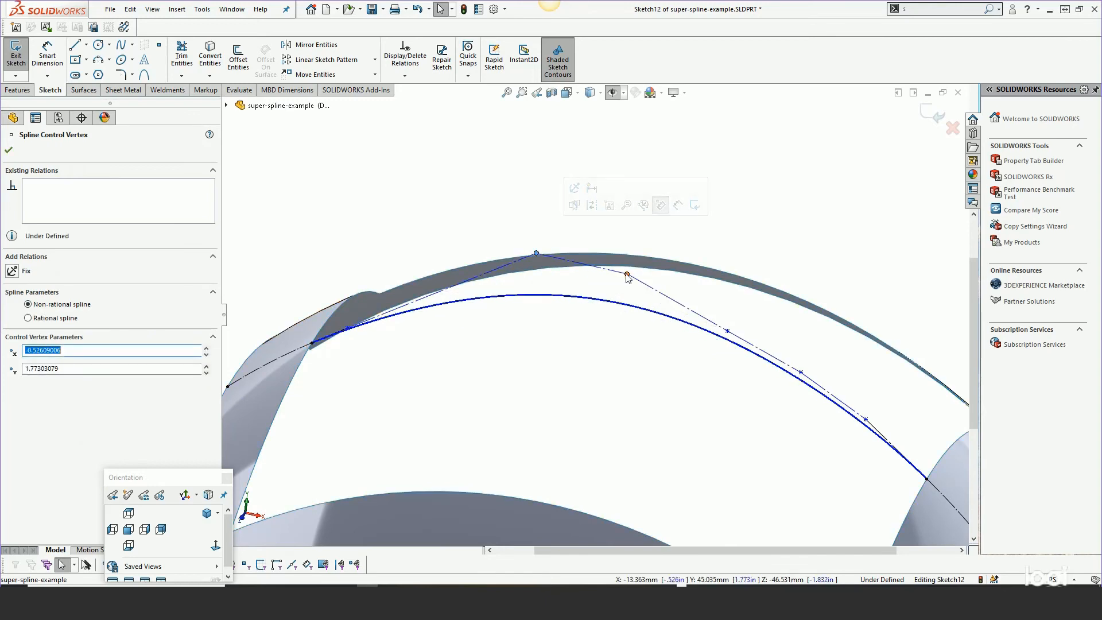
mouse_move(627, 274)
mouse_down()
mouse_move(622, 248)
mouse_move(624, 263)
mouse_up()
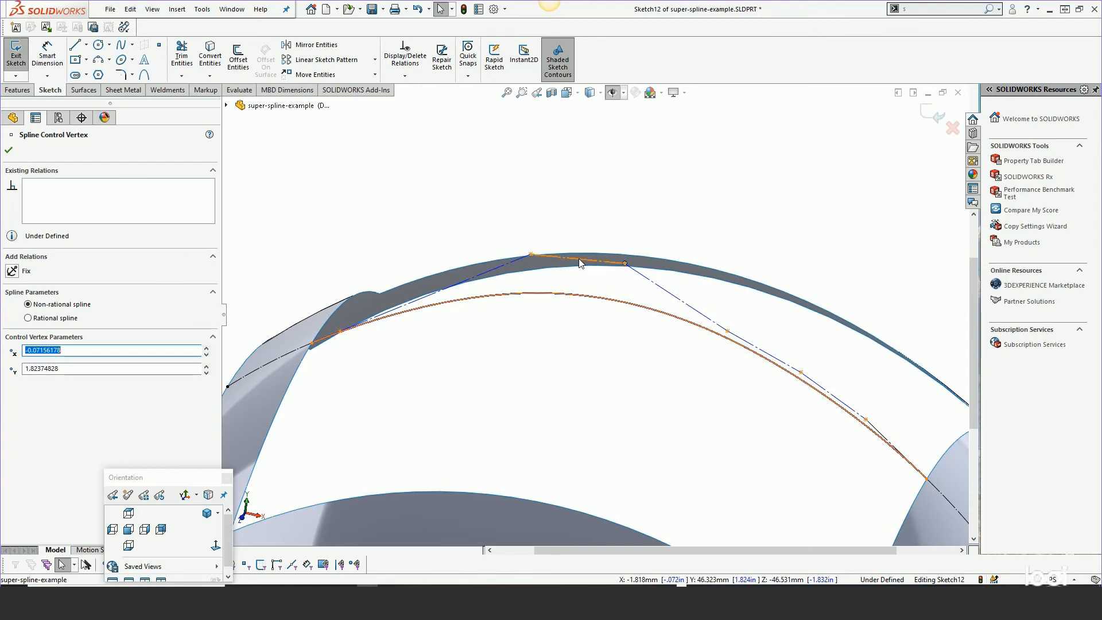
click(580, 263)
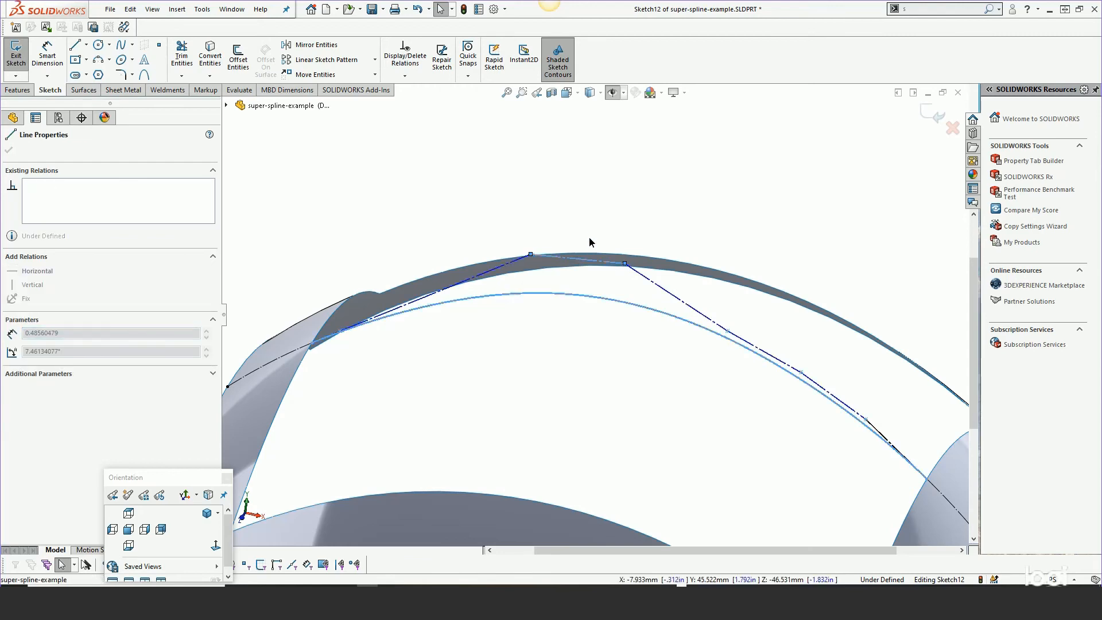
click(571, 225)
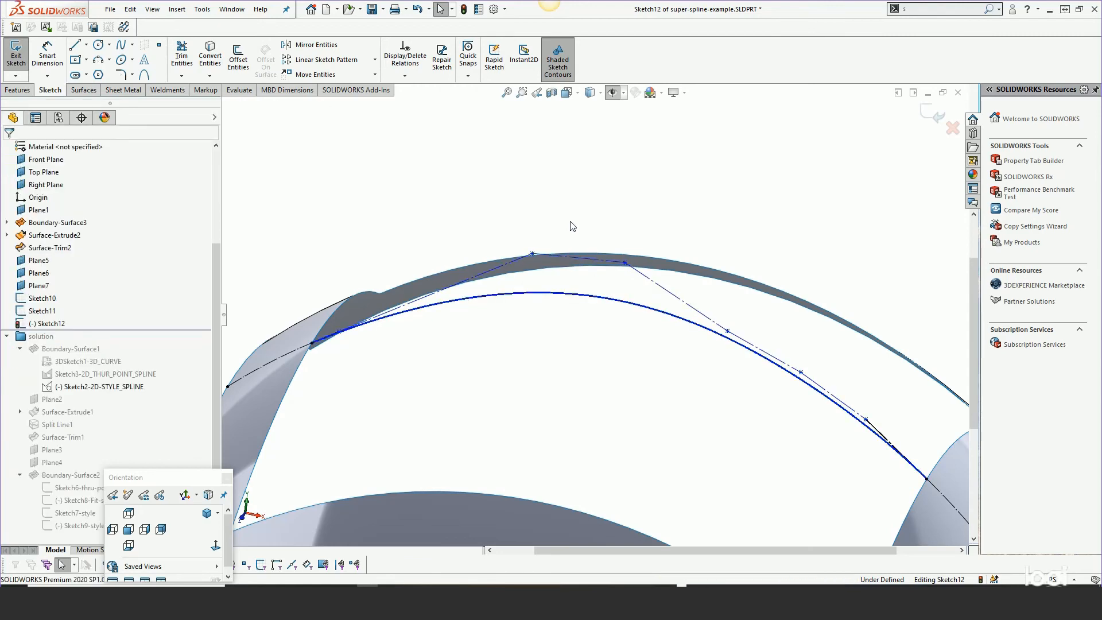
scroll(588, 249, up, 3)
mouse_move(646, 288)
middle_down()
mouse_move(632, 216)
mouse_move(632, 290)
middle_up()
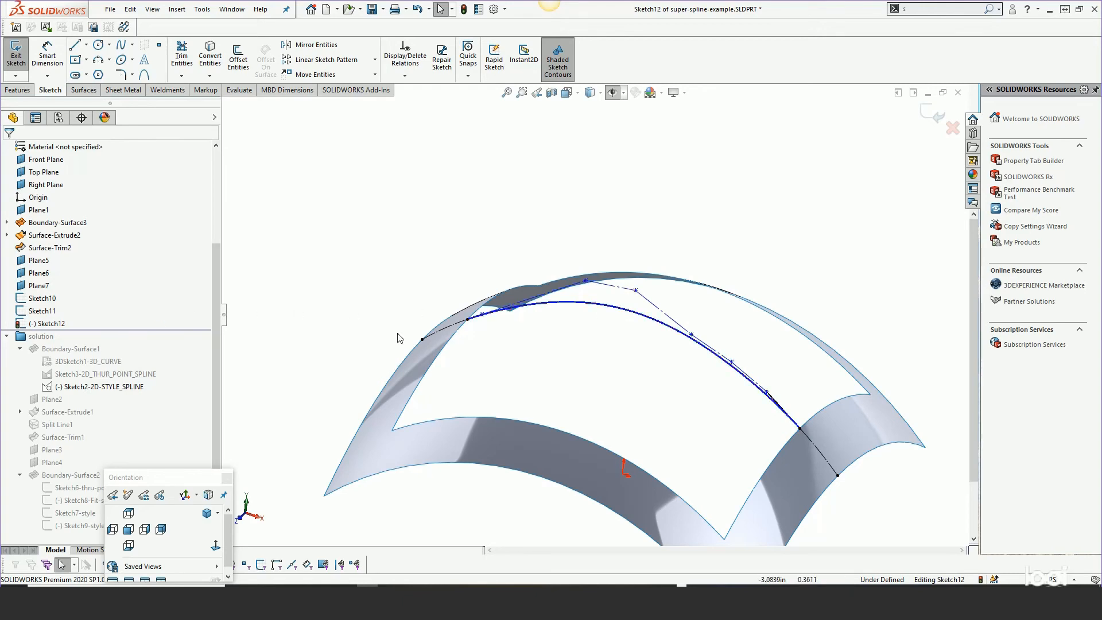
Lower the Plane6 style spline's curve degree to 5
click(551, 304)
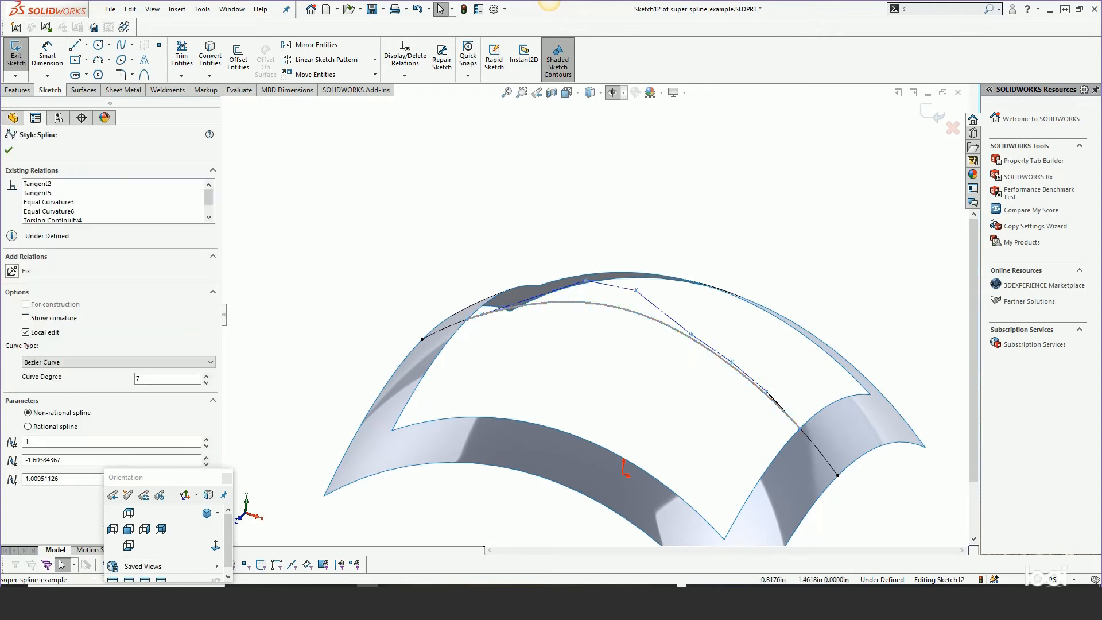
click(207, 382)
click(206, 382)
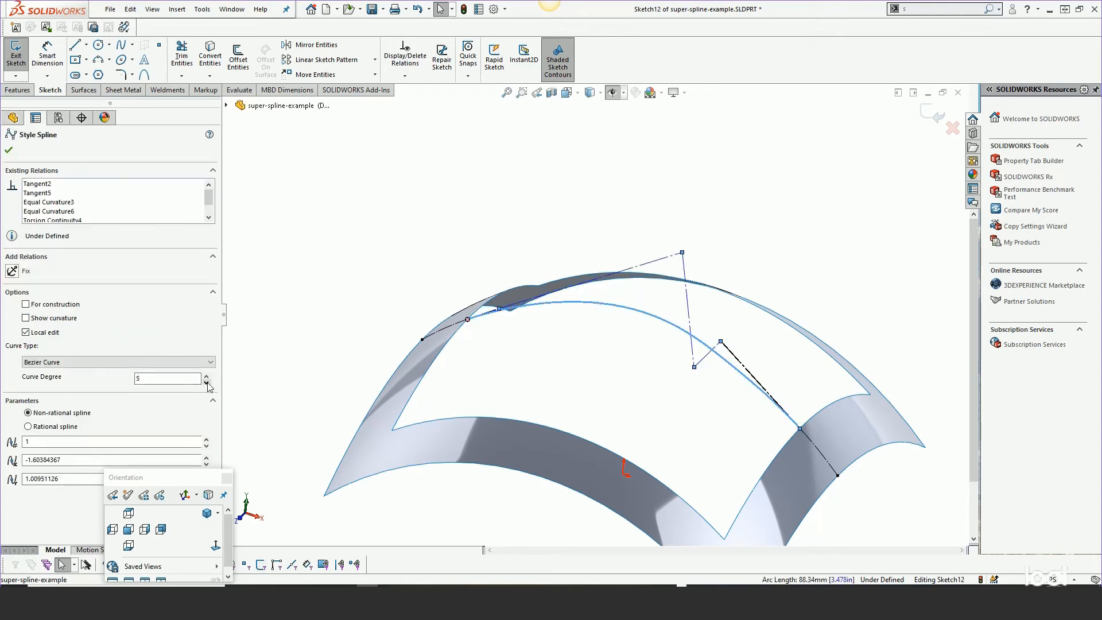
click(571, 261)
Move the spline's out-of-line control vertex up to about X 0.48, Y 1.72 and exit the Plane6 sketch
drag(693, 358, 692, 321)
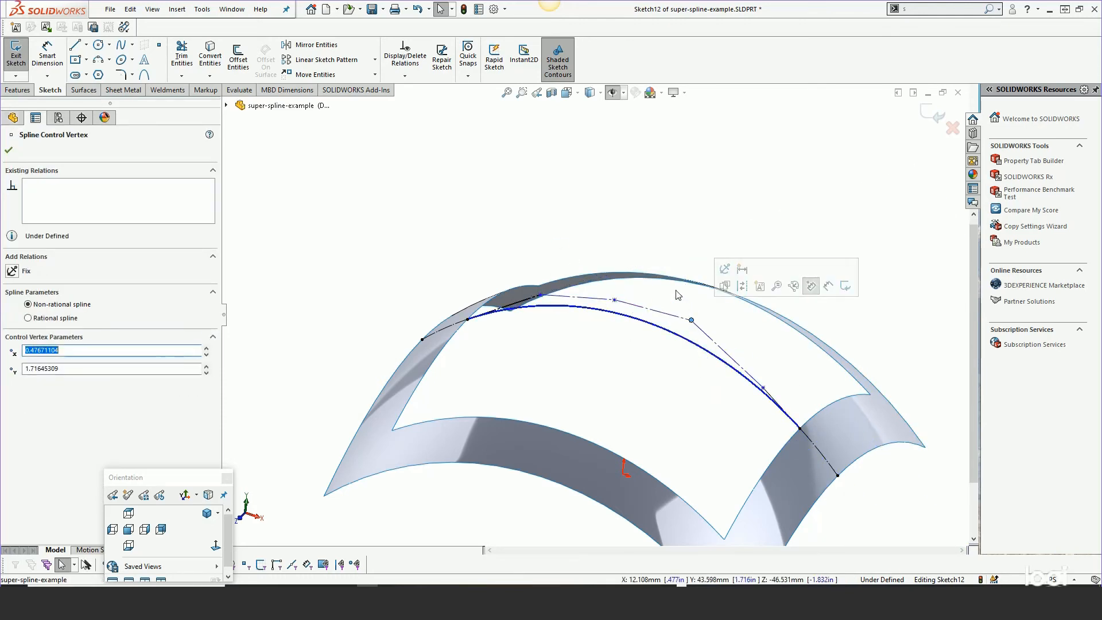
click(664, 223)
key(Left)
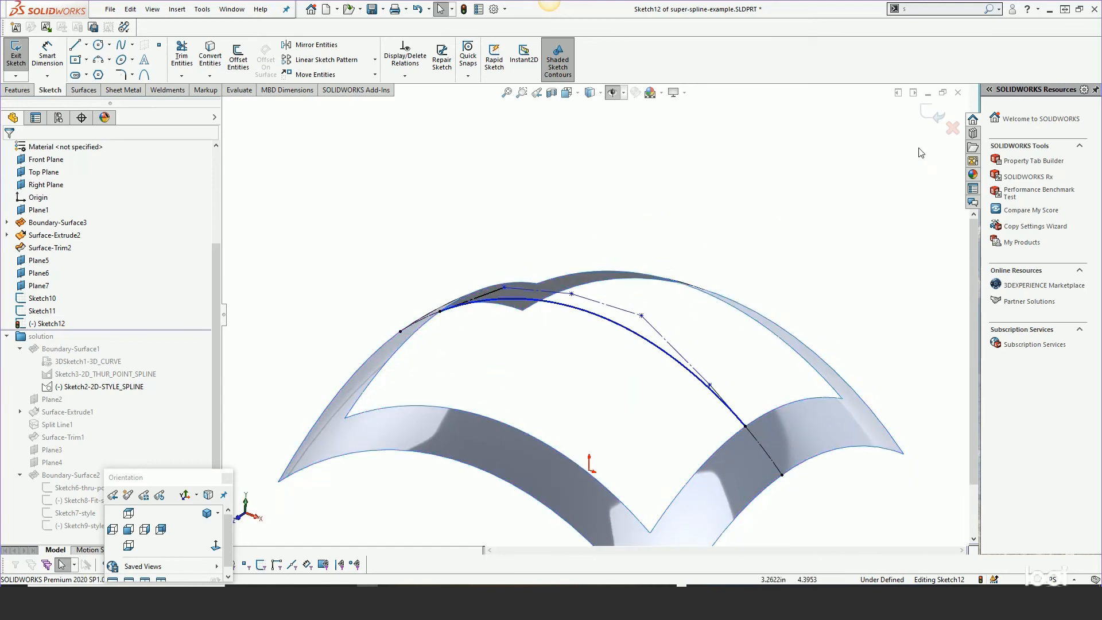
click(933, 113)
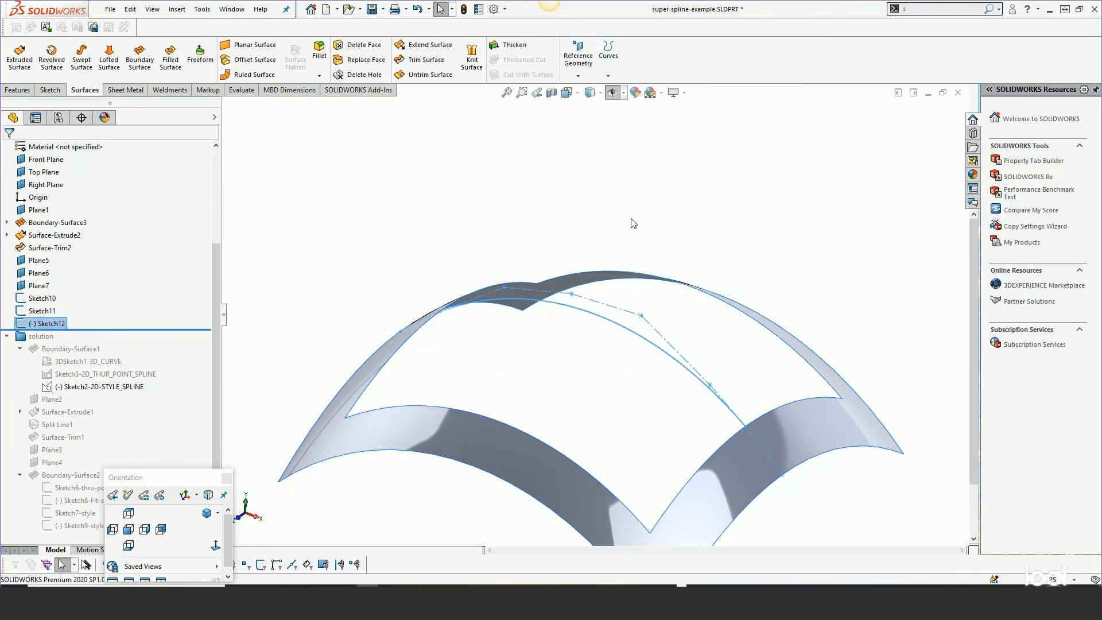
Show the reference planes and start a new sketch on the Right Plane
middle_drag(634, 226, 677, 258)
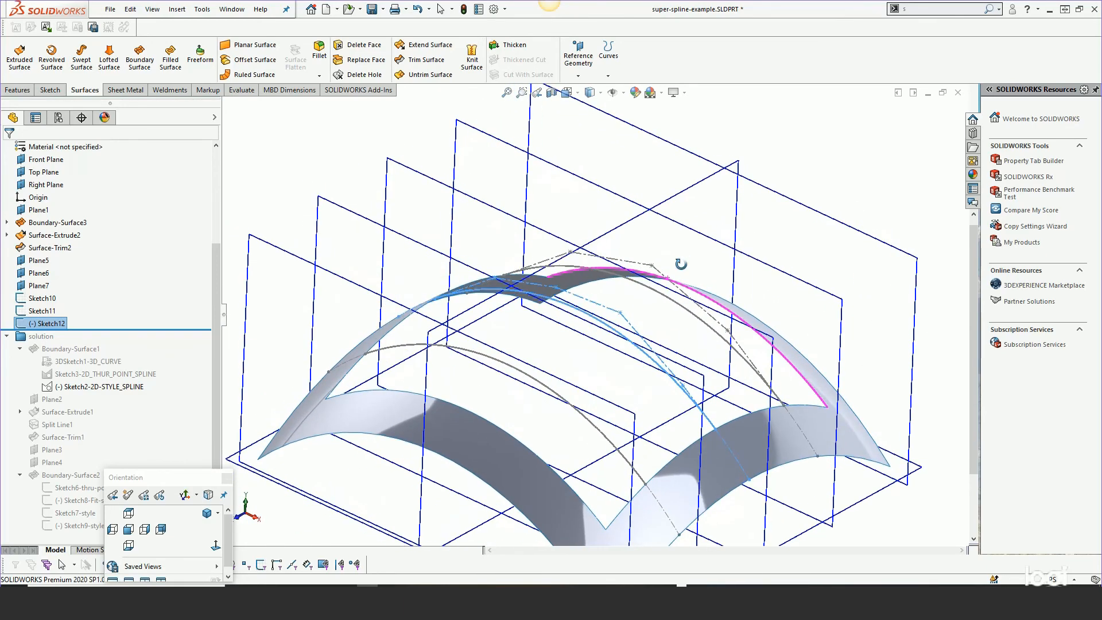
click(683, 197)
click(731, 161)
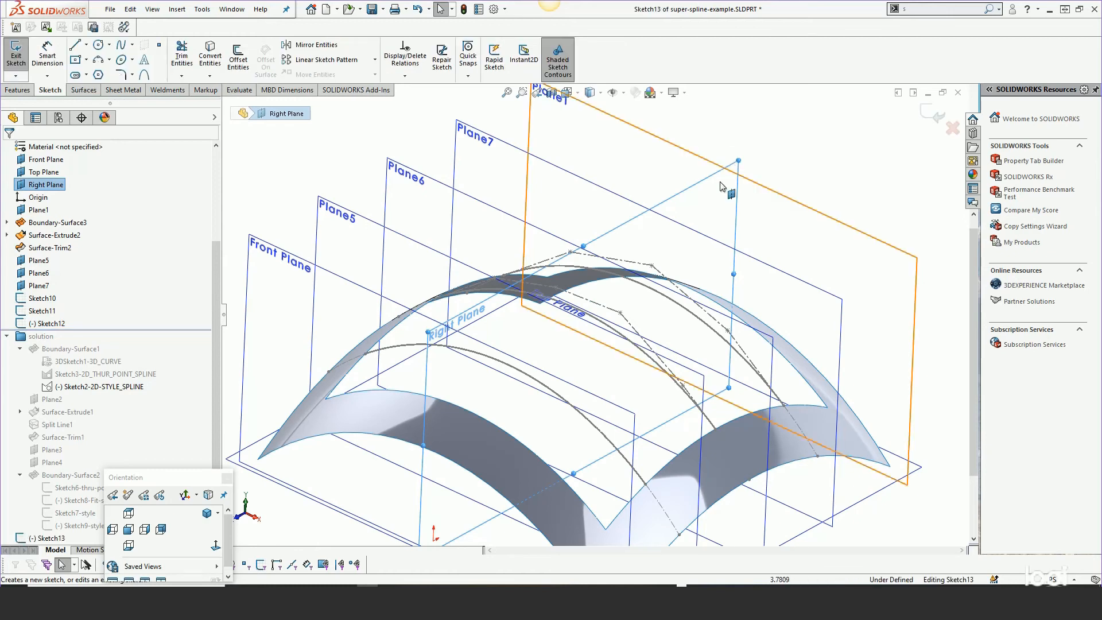
Create intersection curves between the trimmed boundary surface and the Right Plane in the new sketch
mouse_move(669, 274)
middle_down()
mouse_move(632, 236)
mouse_move(649, 253)
middle_up()
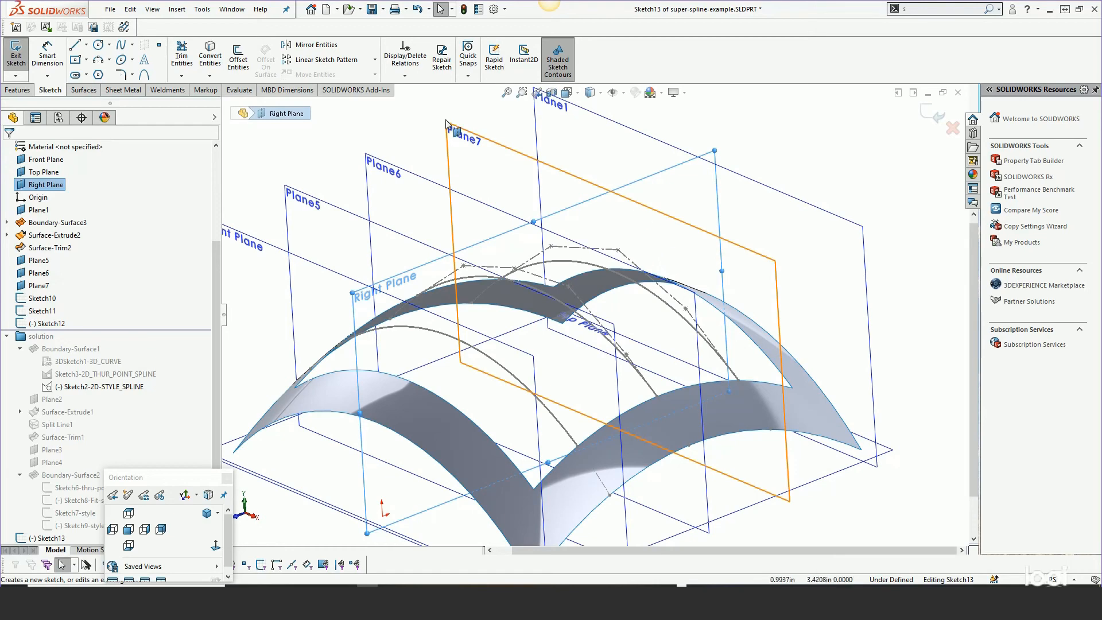
click(376, 316)
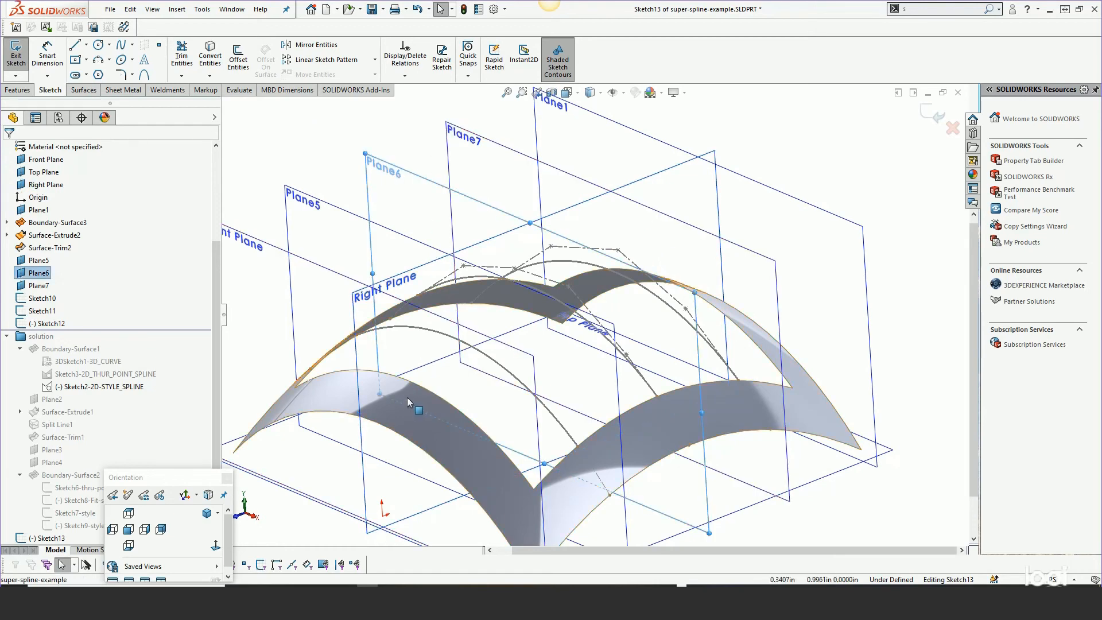
click(337, 390)
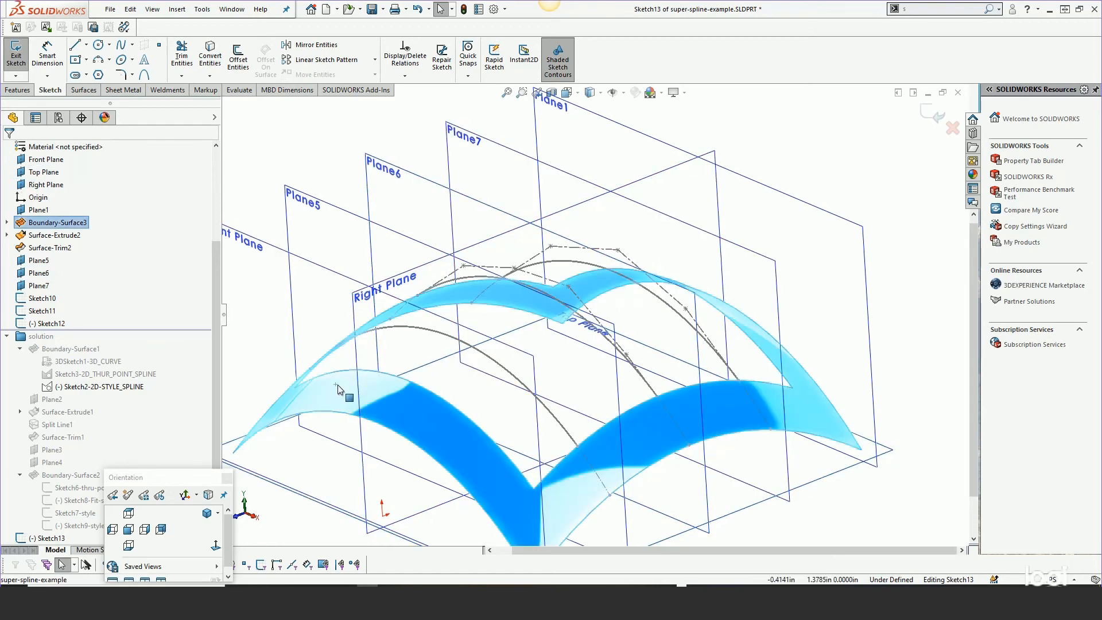
key(s)
click(398, 396)
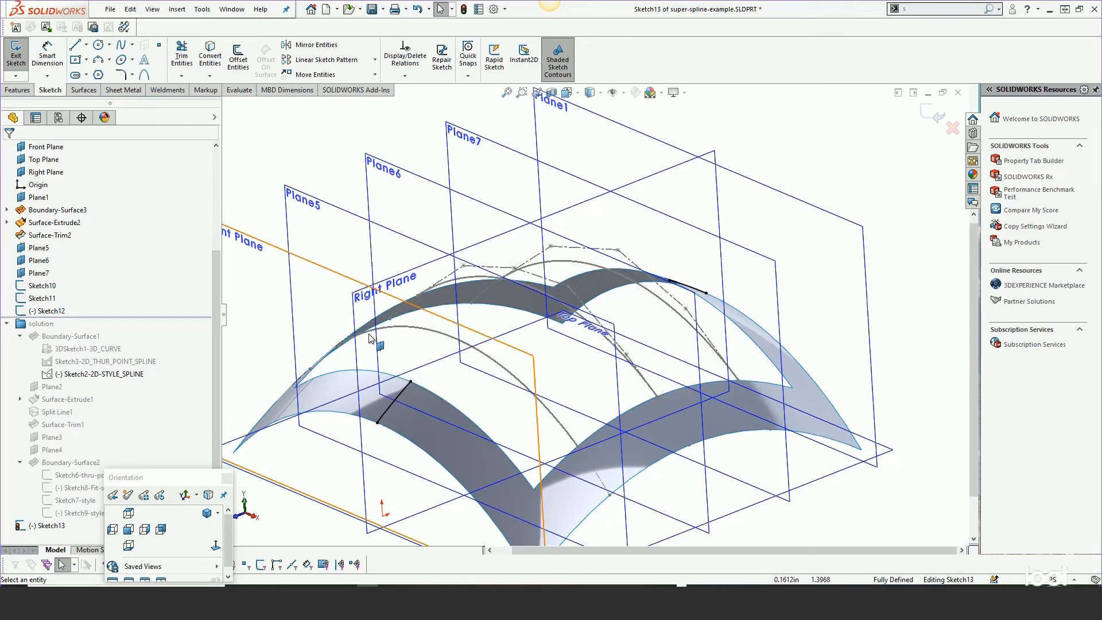
Convert both intersection curves in the Right Plane sketch to construction geometry
click(403, 393)
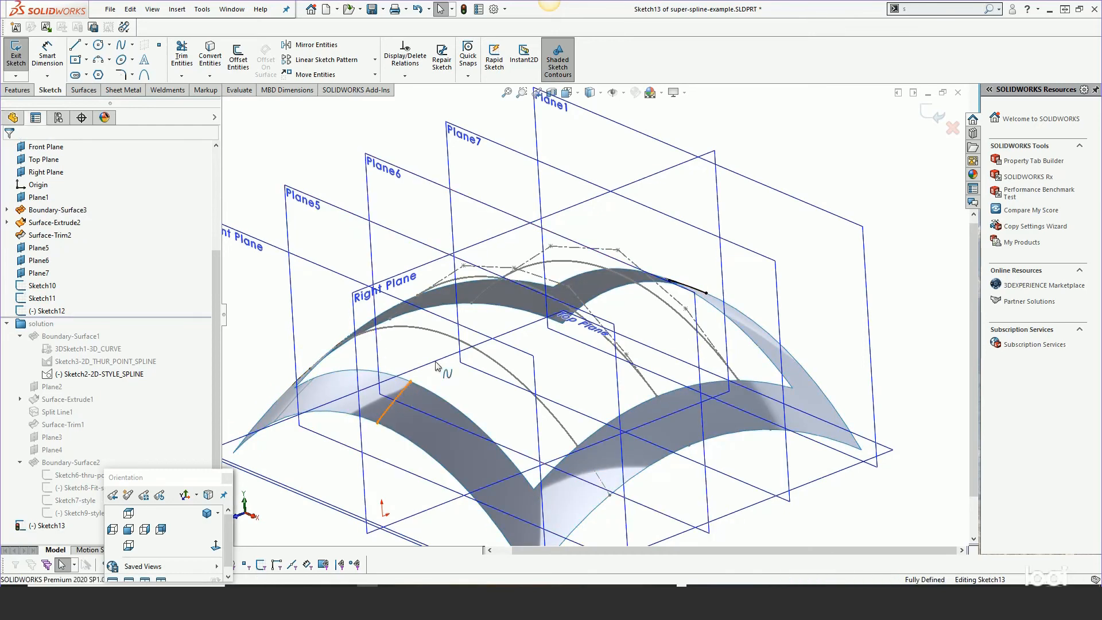
ctrl+click(696, 291)
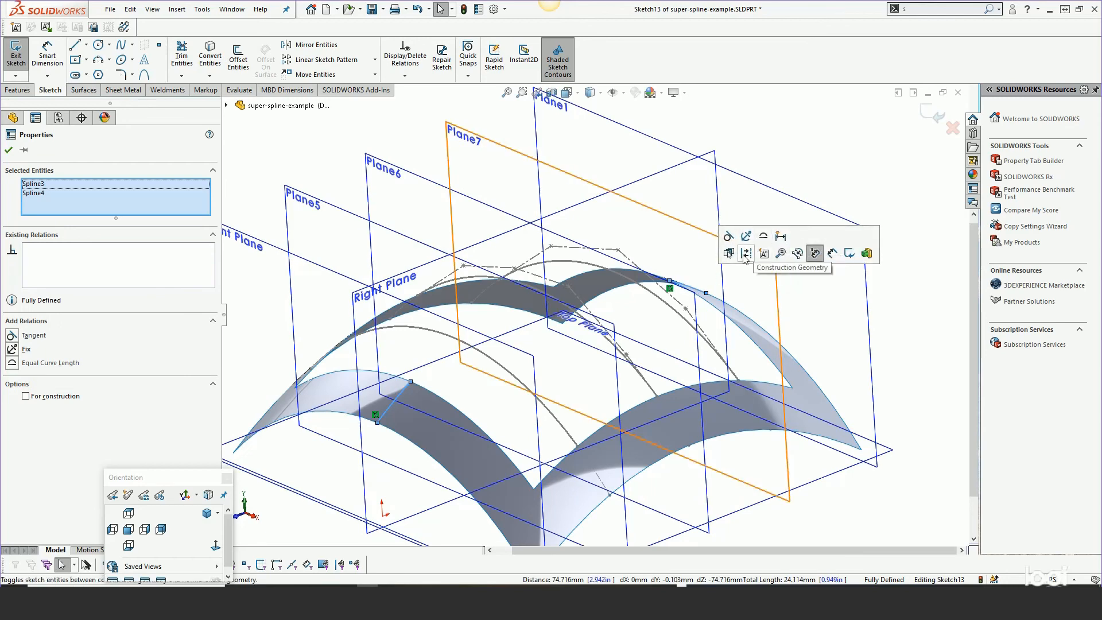
key(Escape)
Sketch a style spline joining the inner ends of the two construction intersection curves, with three control vertices arching over the opening
mouse_move(706, 248)
middle_down()
mouse_move(677, 243)
mouse_move(659, 205)
middle_up()
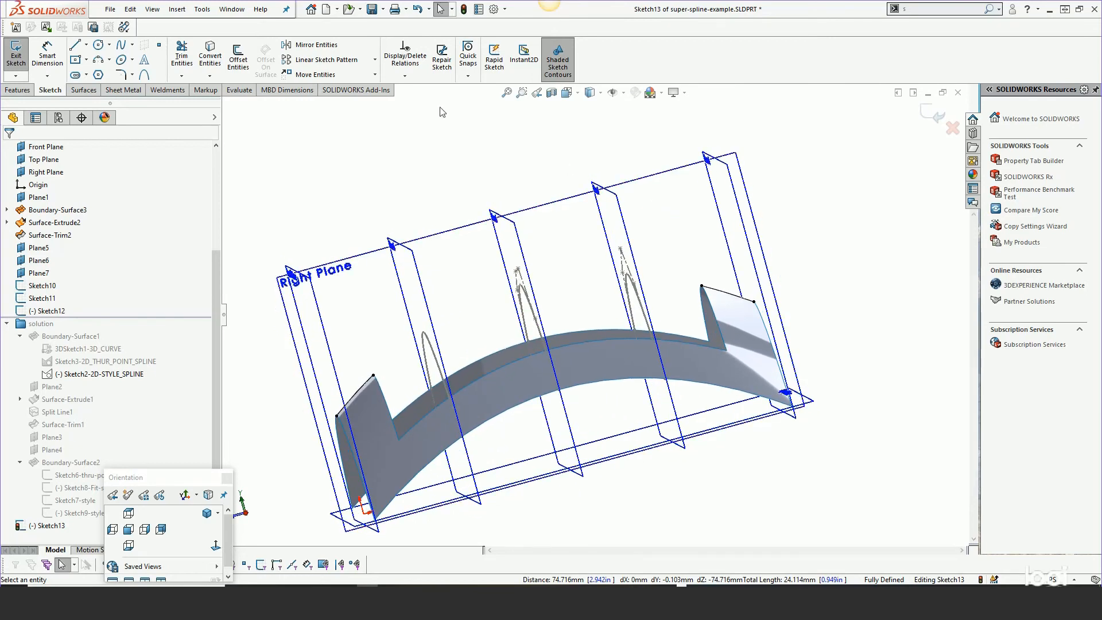
click(132, 45)
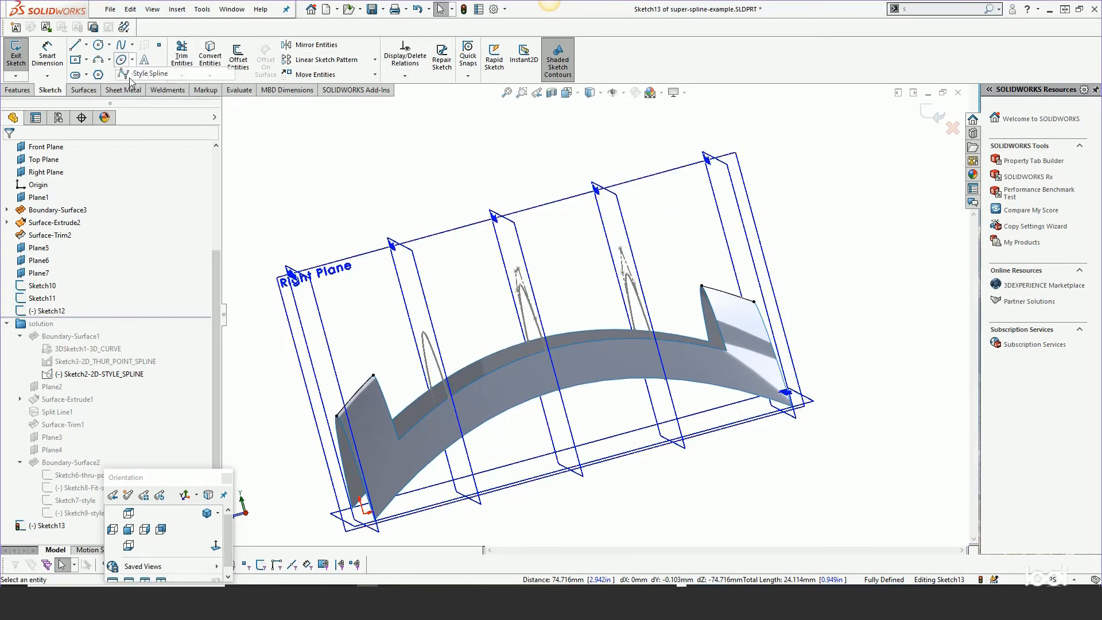
click(146, 69)
click(374, 376)
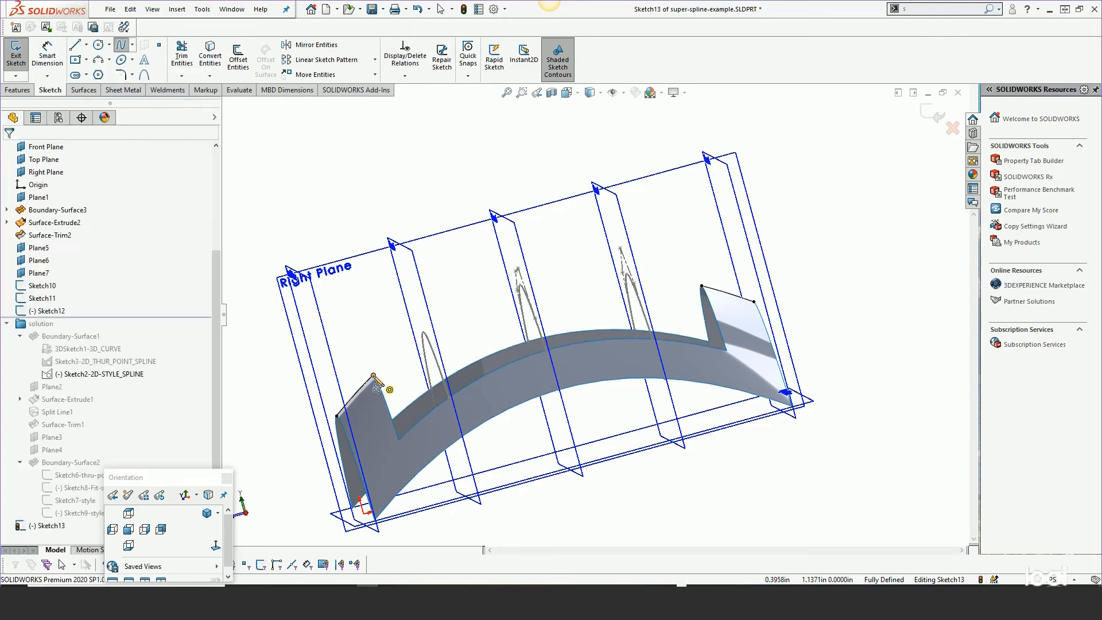
click(419, 322)
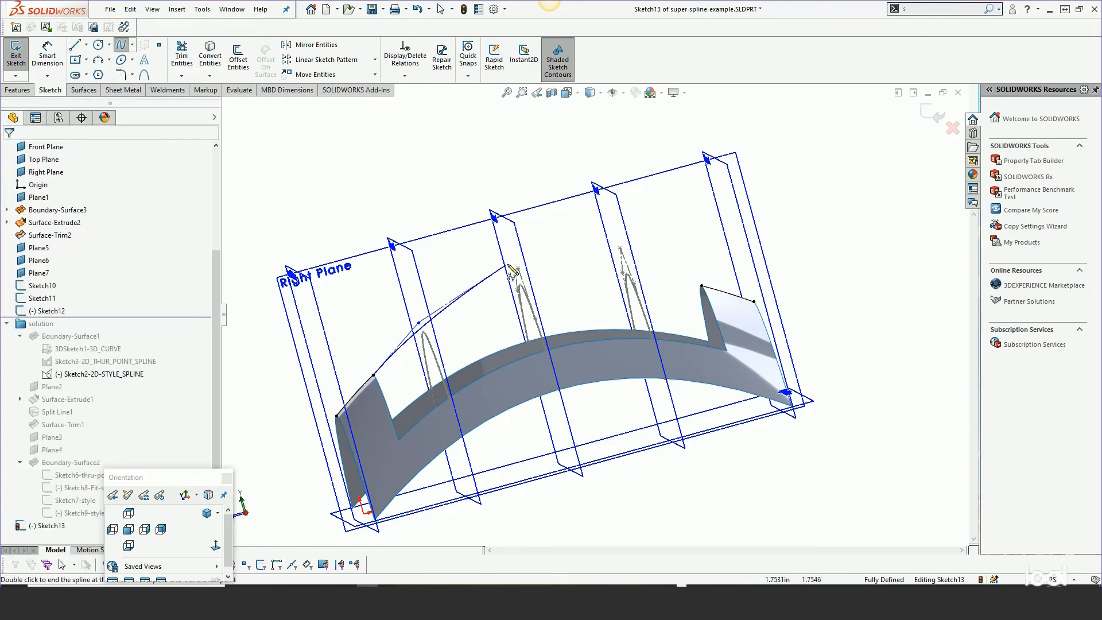
click(537, 278)
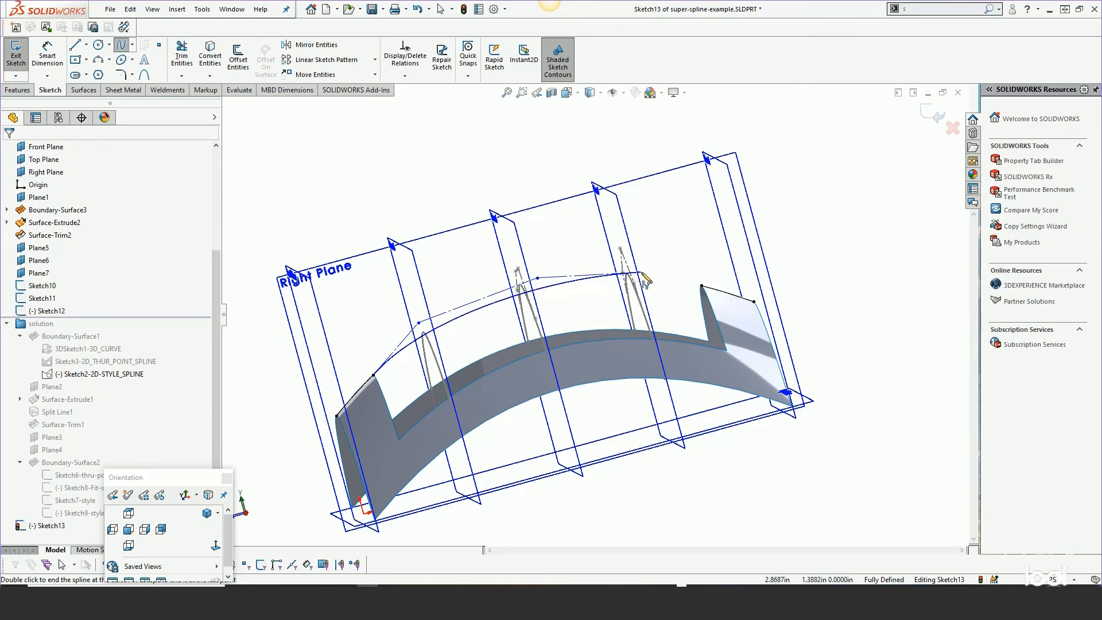
click(645, 271)
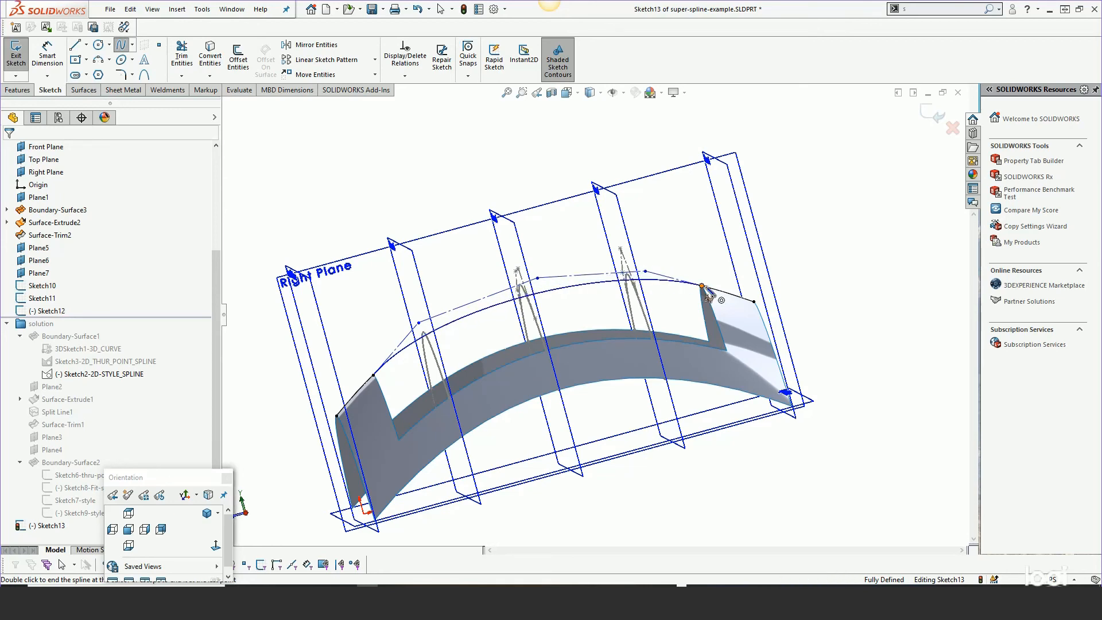
right_click(709, 292)
click(735, 302)
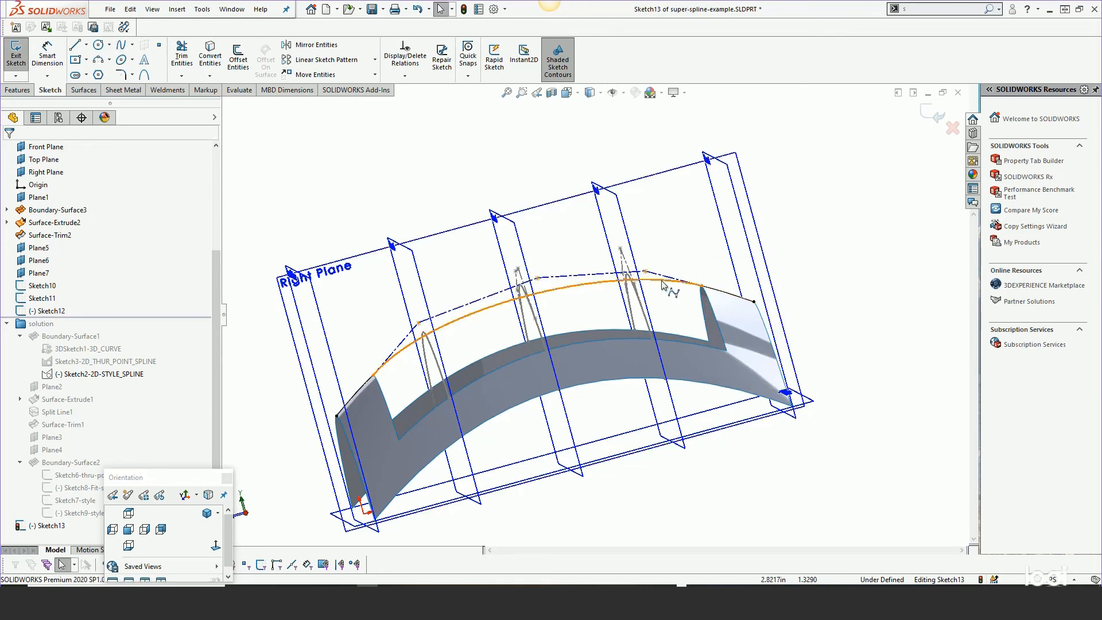
Make the style spline tangent to the construction intersection curve at each of its ends
click(664, 283)
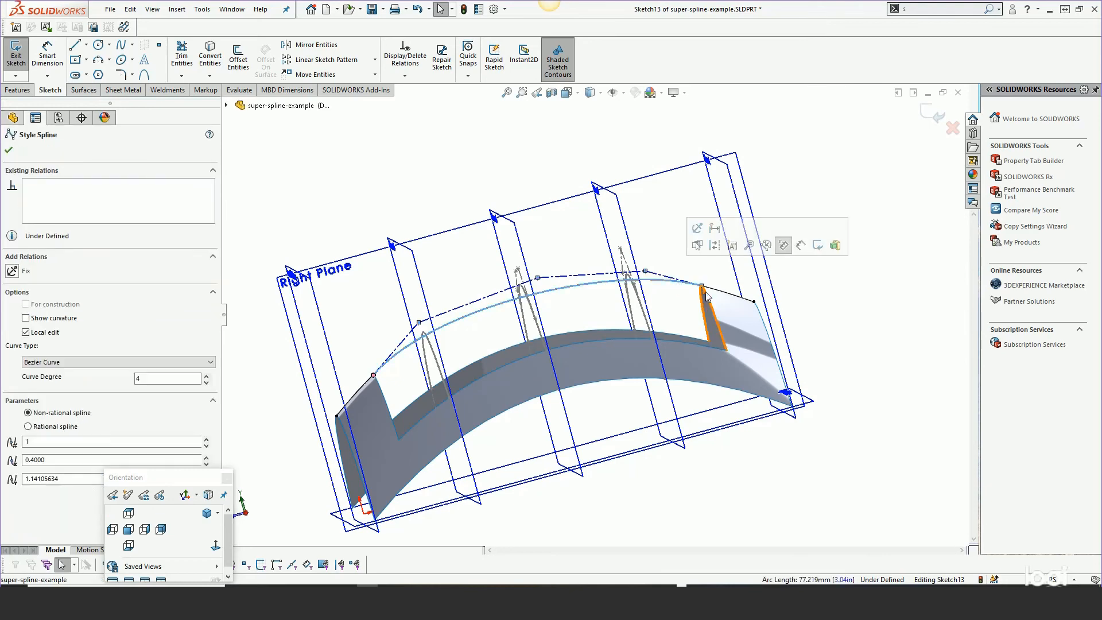
ctrl+click(703, 298)
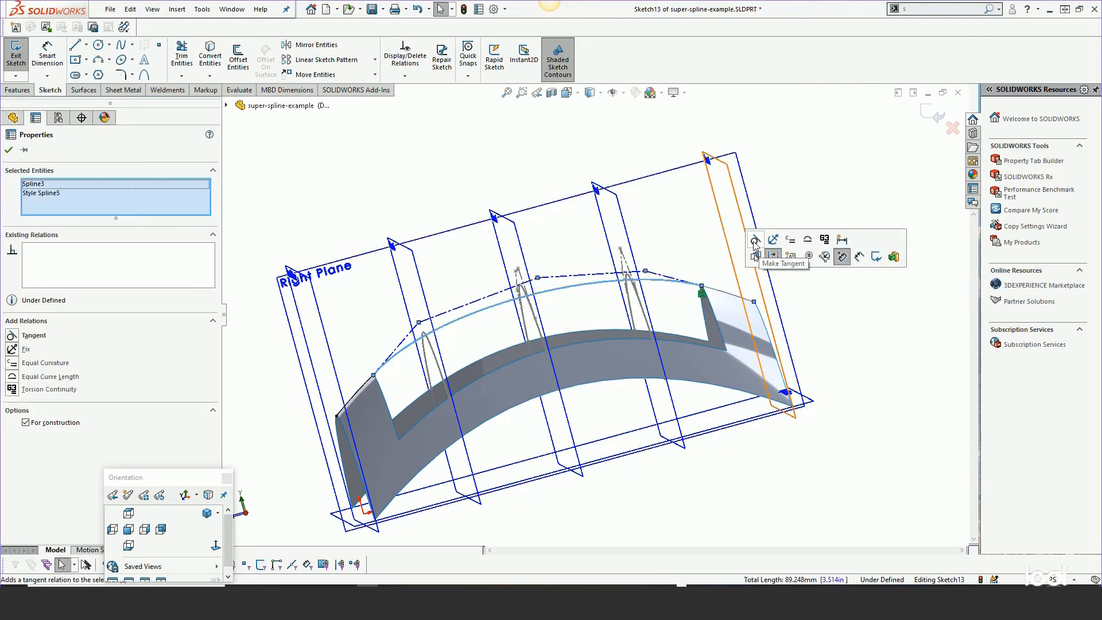
click(766, 267)
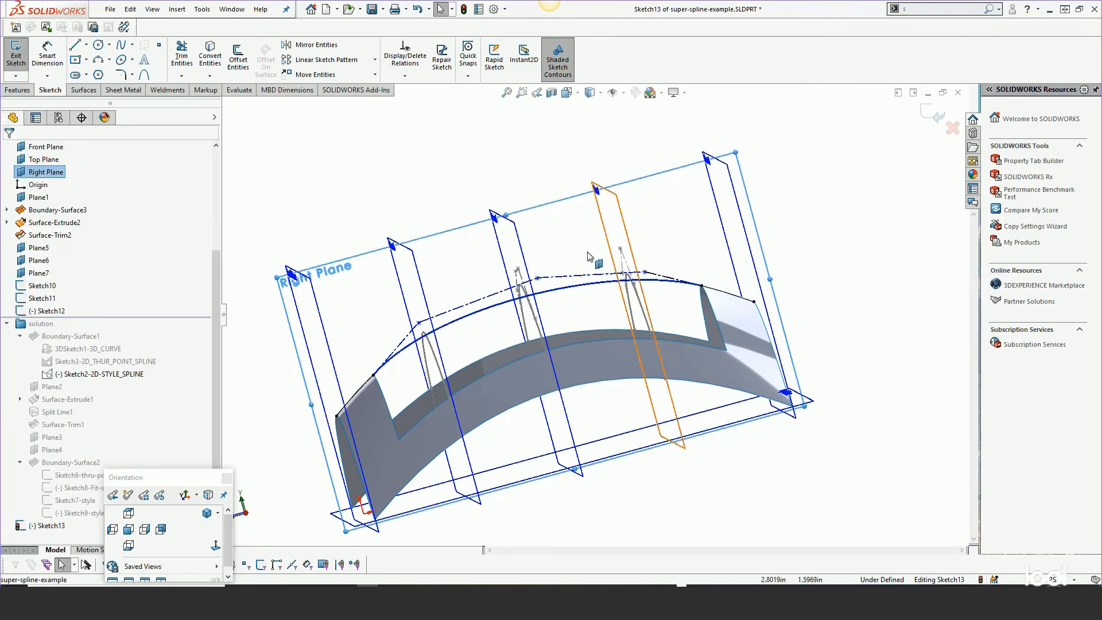
click(408, 348)
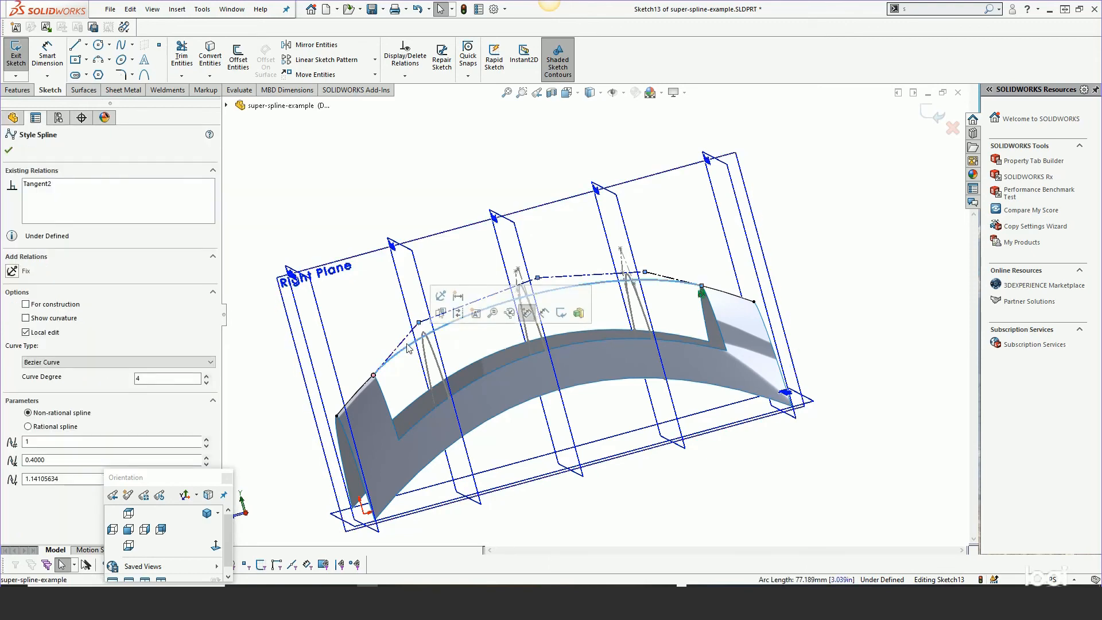
ctrl+click(366, 386)
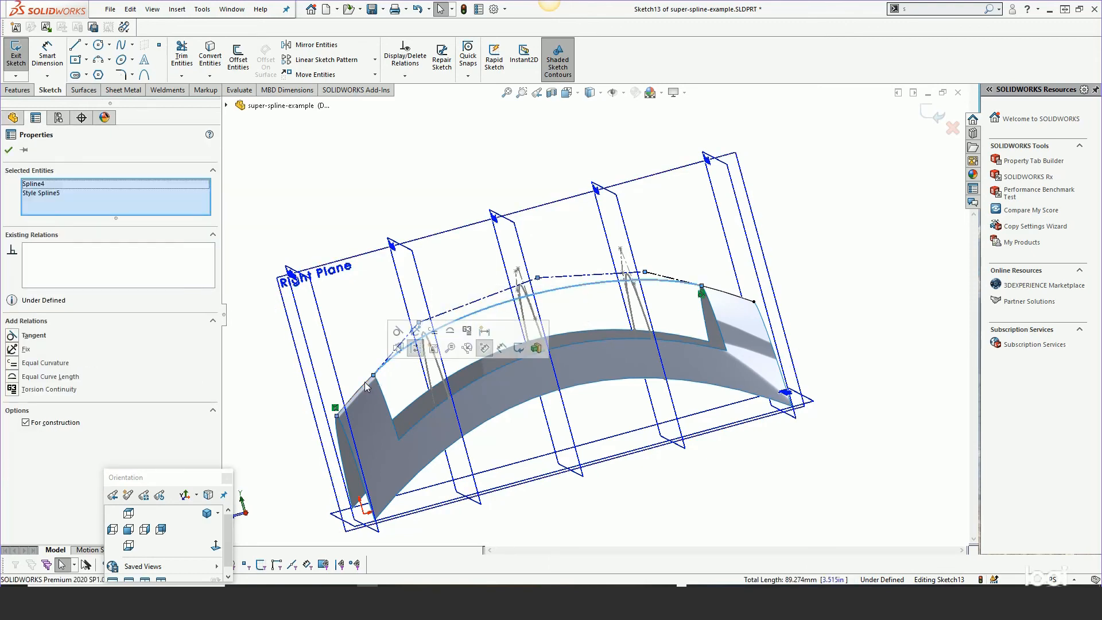
click(396, 332)
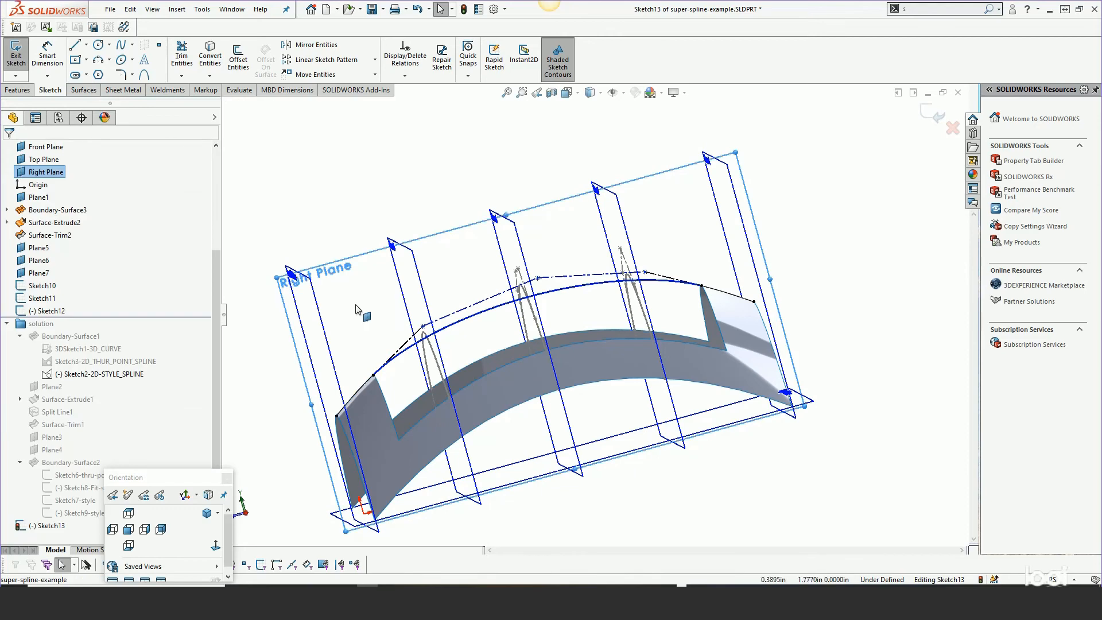
Move the spline's first inner control vertex to about X 0.59, Y 1.25 and insert another control vertex after it on the polygon
scroll(414, 323, down, 6)
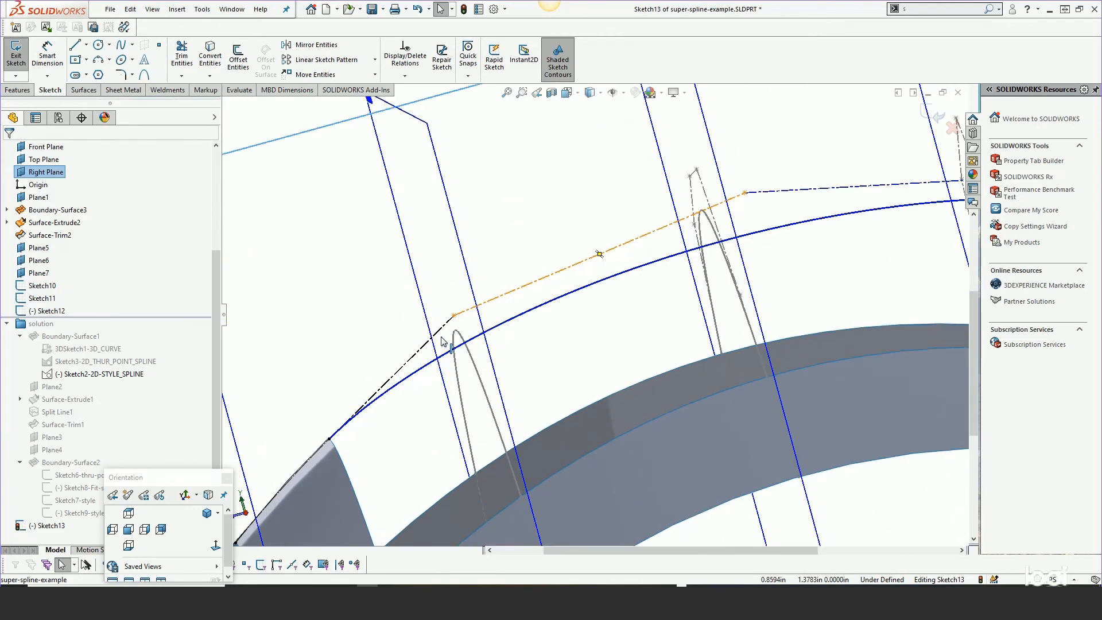
drag(454, 317, 347, 360)
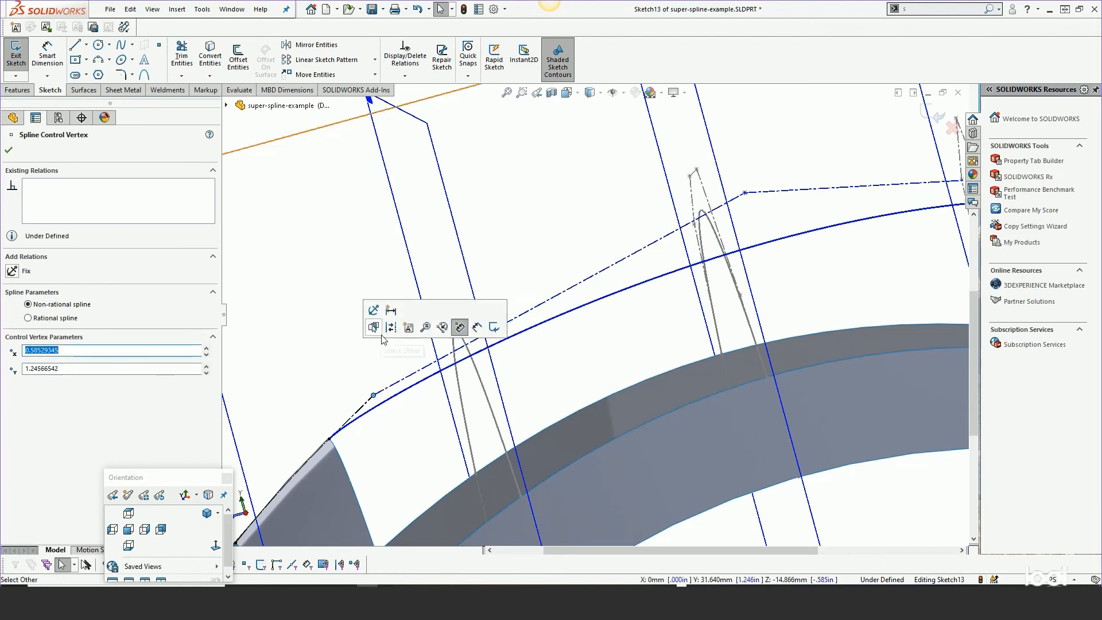
right_click(529, 313)
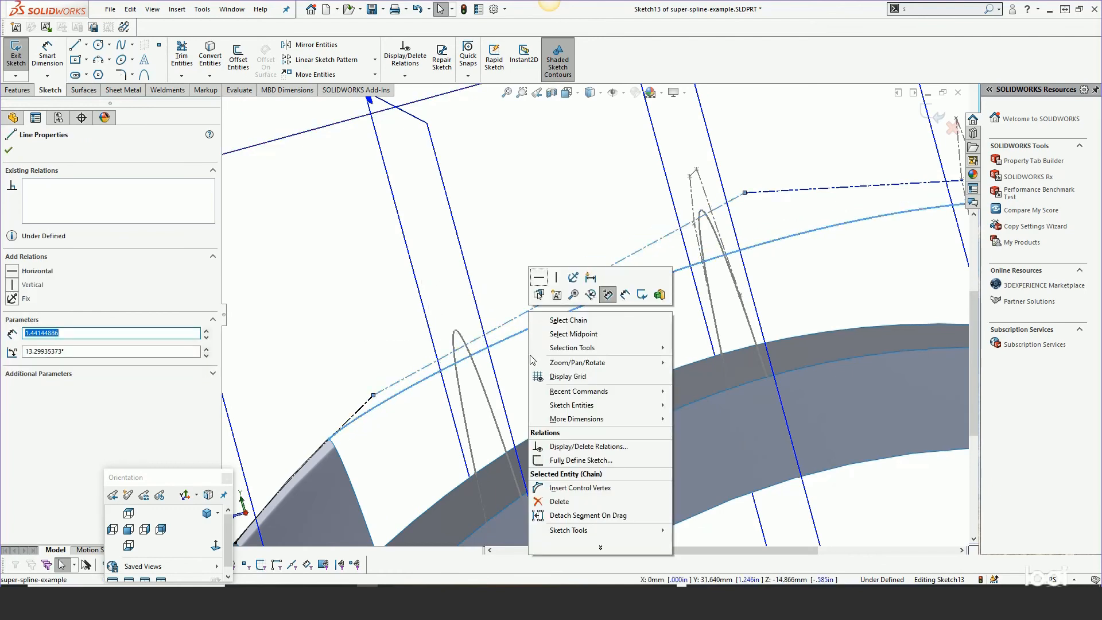
click(551, 487)
click(514, 318)
right_click(515, 319)
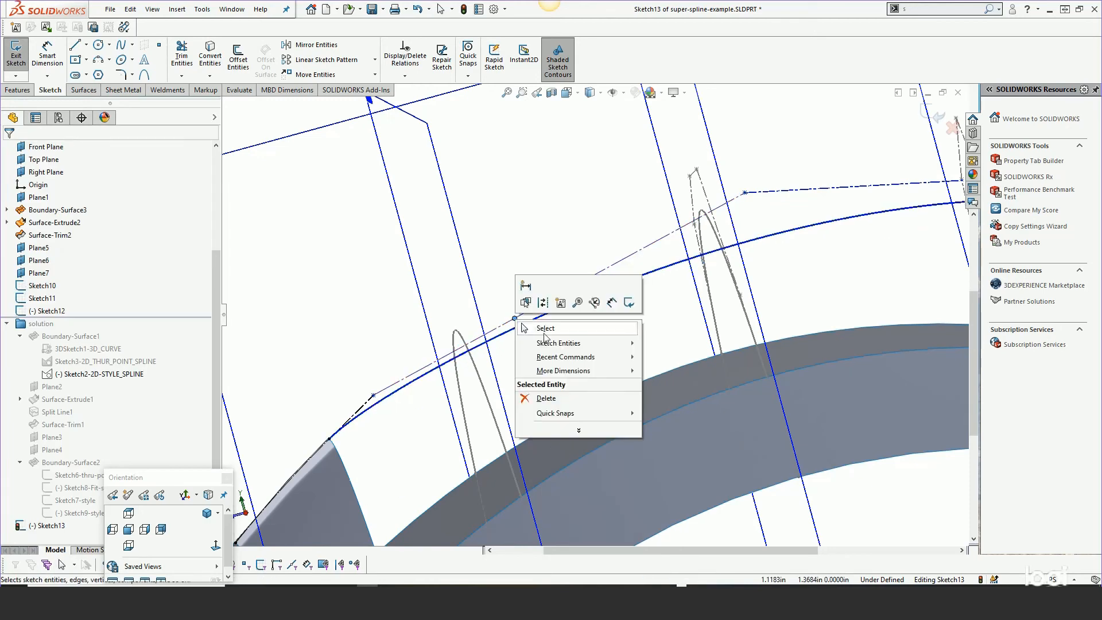
click(546, 328)
Raise the inserted control vertex to about X 1.13, Y 1.65 and the next one to about X 2.04, Y 1.78
drag(517, 323, 499, 241)
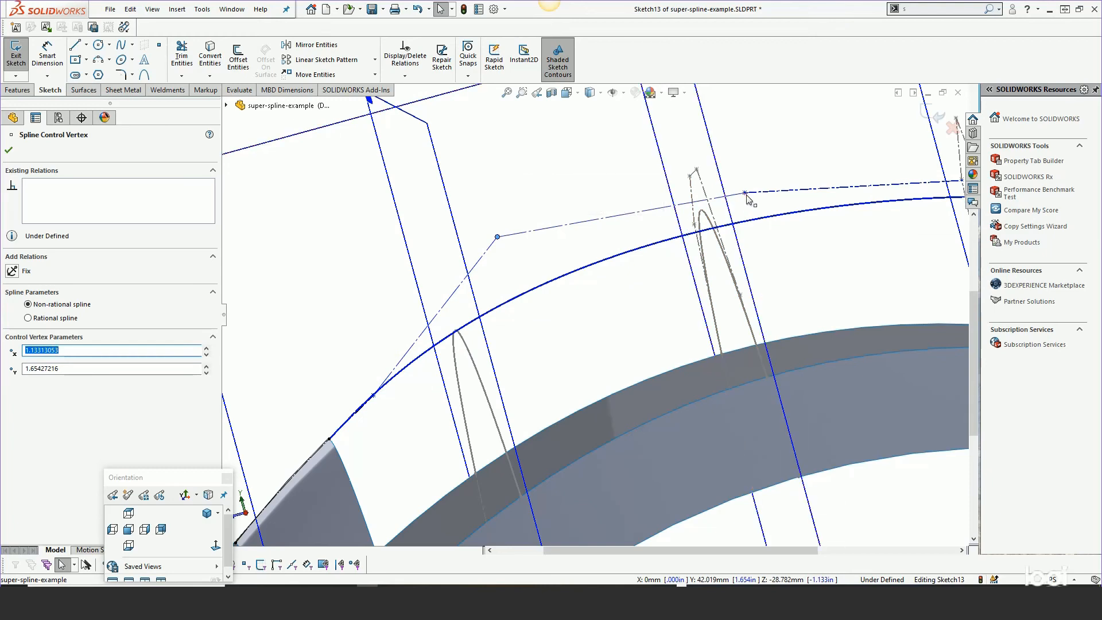
drag(745, 193, 743, 132)
scroll(585, 292, up, 3)
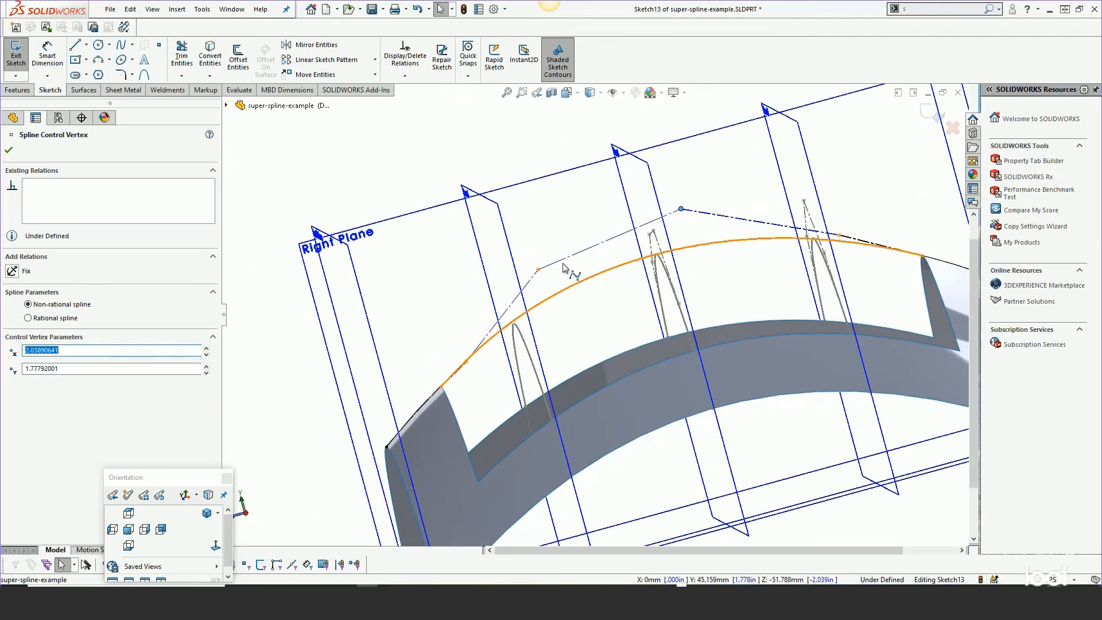
Examine how the Right Plane spline passes over the Plane6 and Plane7 profile curves from several angles
middle_drag(651, 260, 677, 266)
scroll(760, 270, up, 2)
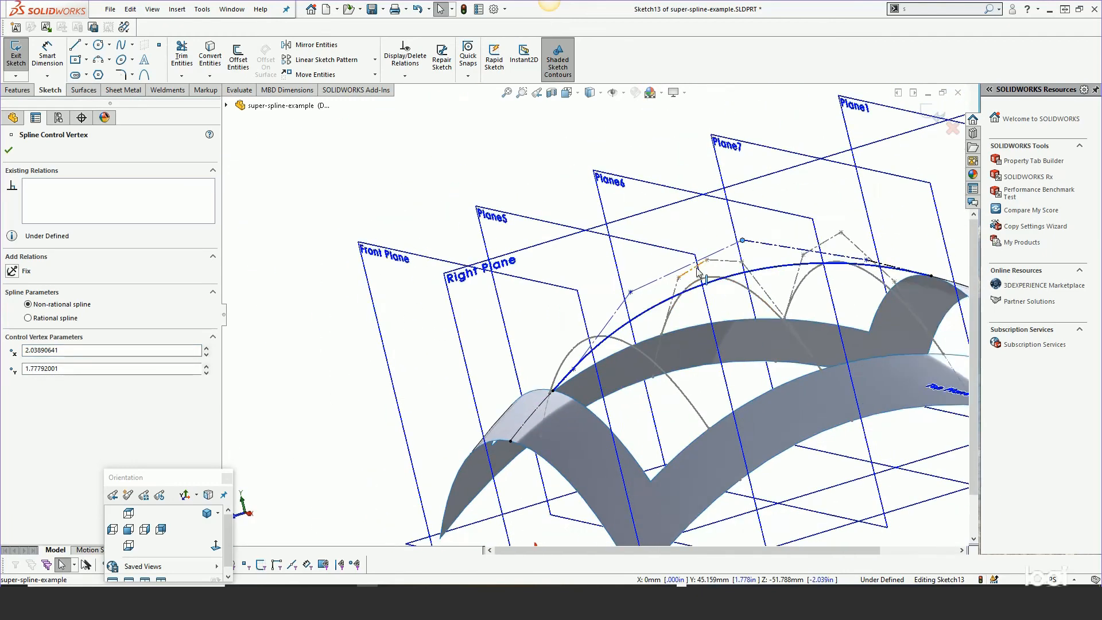
scroll(740, 307, down, 5)
scroll(723, 304, down, 3)
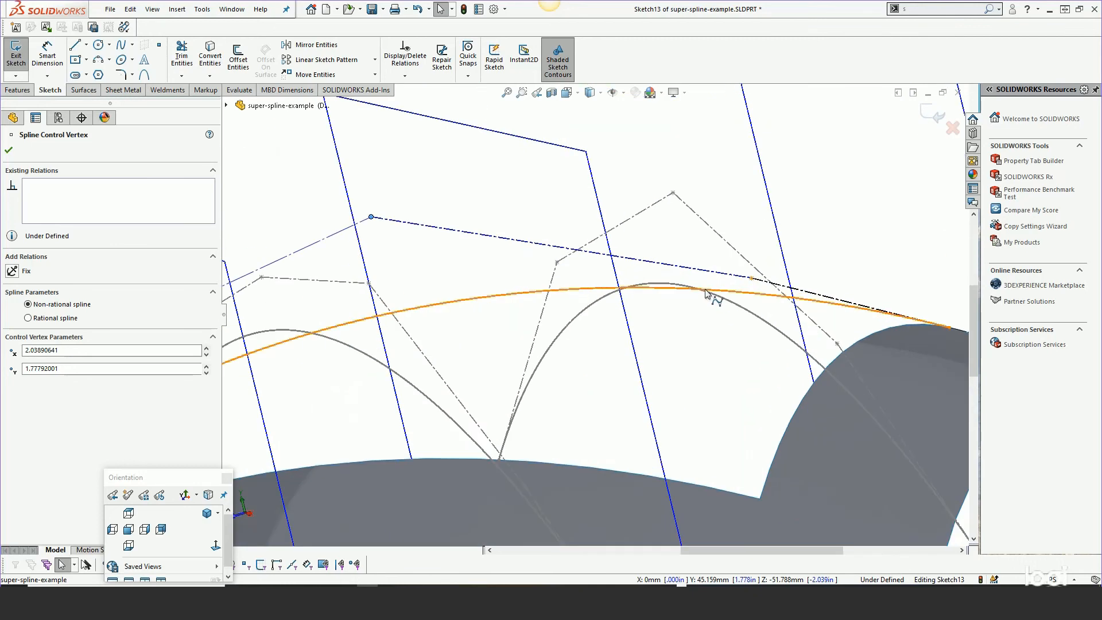
middle_drag(713, 295, 676, 279)
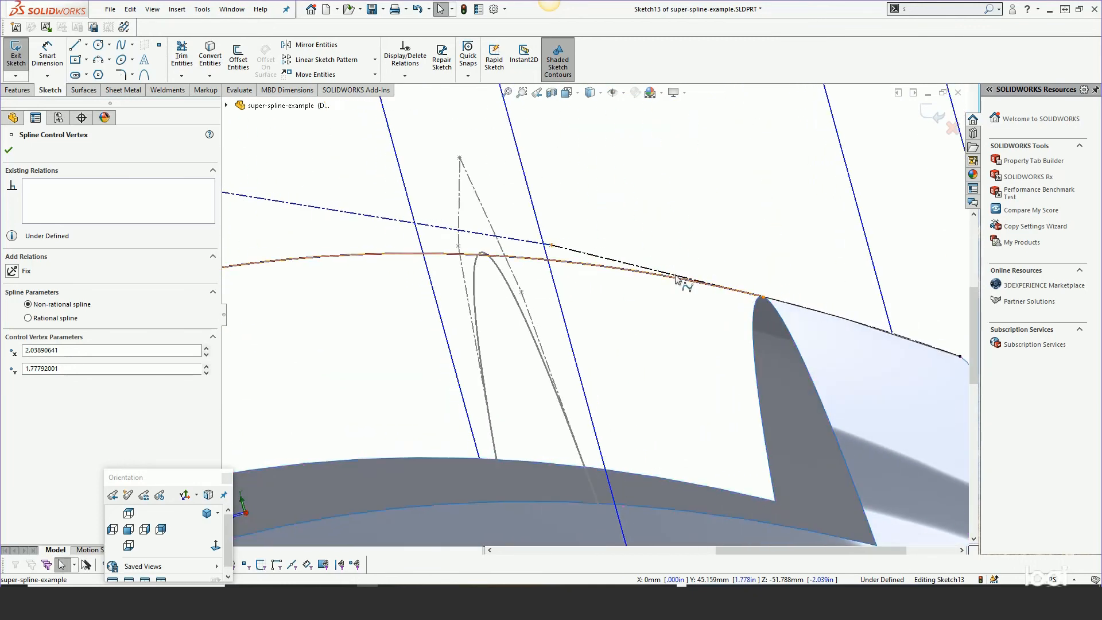
scroll(631, 275, up, 2)
mouse_move(582, 274)
middle_down()
mouse_move(591, 299)
mouse_move(586, 292)
middle_up()
scroll(593, 293, up, 2)
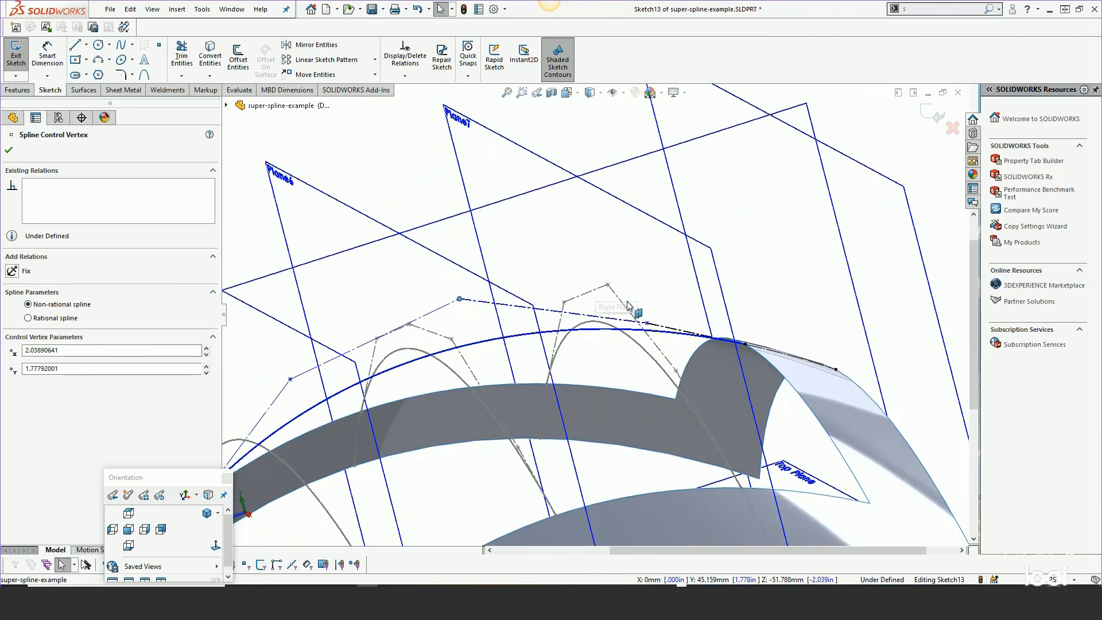
scroll(630, 324, down, 2)
scroll(631, 329, down, 2)
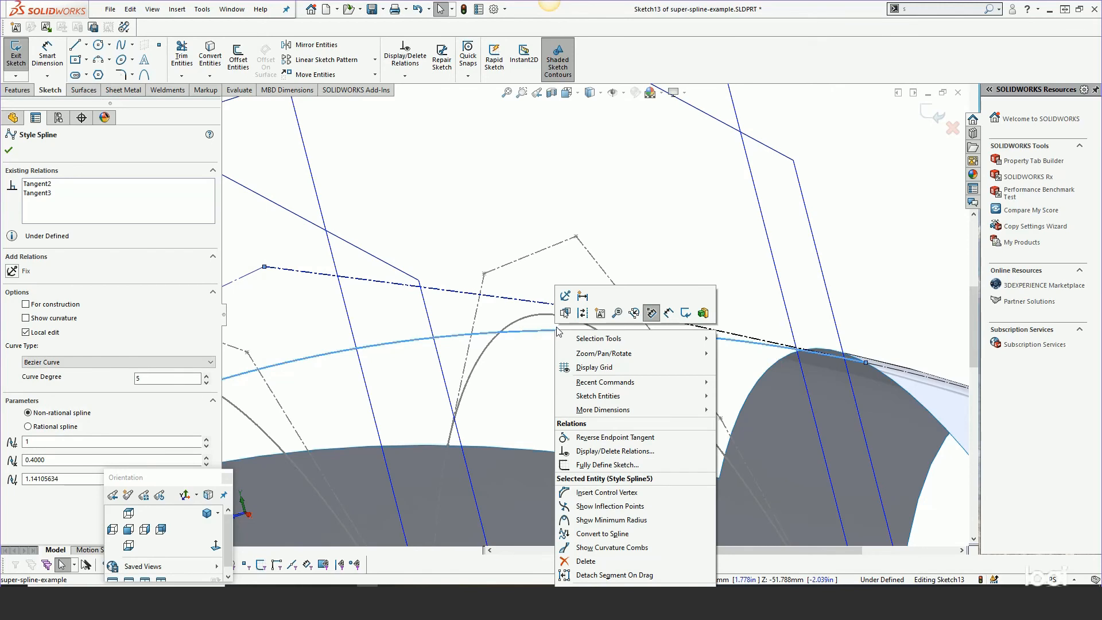
click(544, 356)
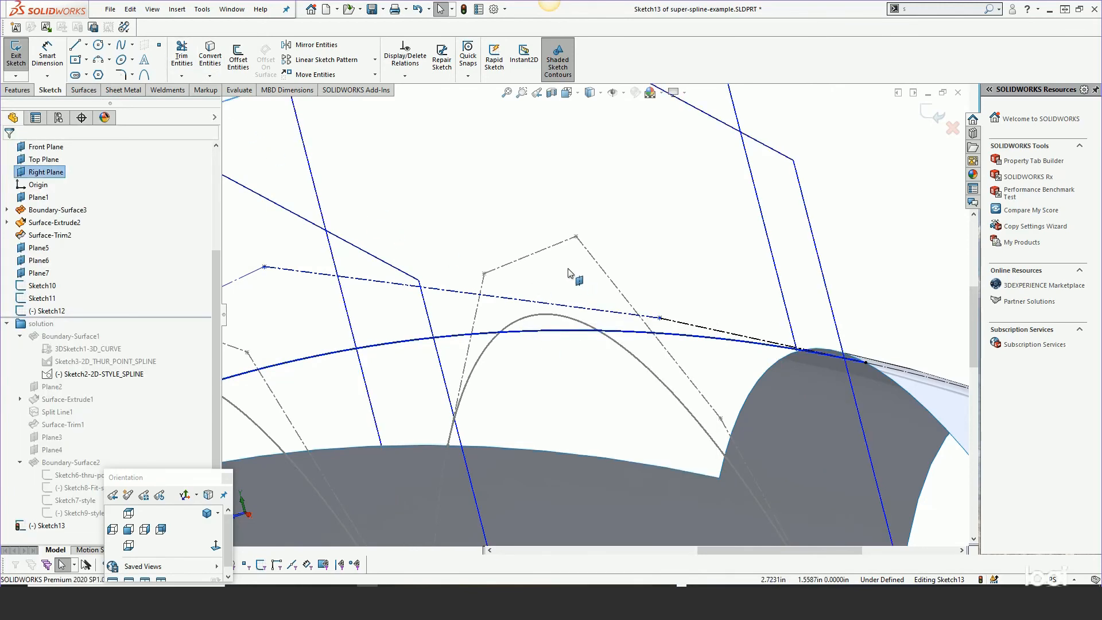
Insert a control vertex on the polygon segment just before the Plane7 profile and move it to about X 2.48, Y 1.53
click(450, 291)
right_click(451, 292)
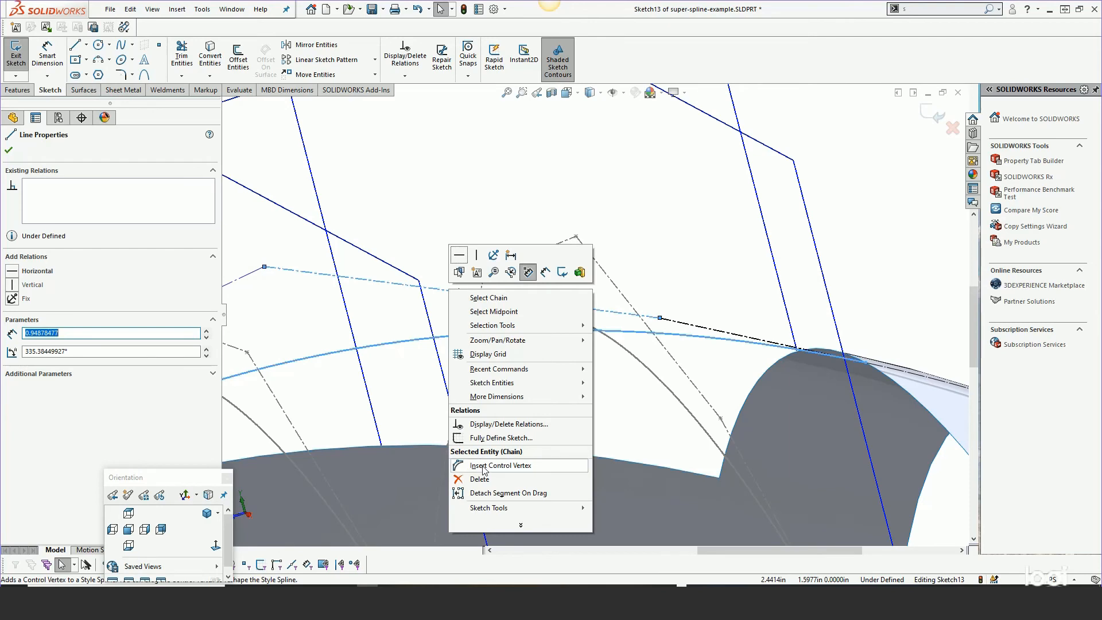
click(483, 469)
click(450, 291)
right_click(447, 290)
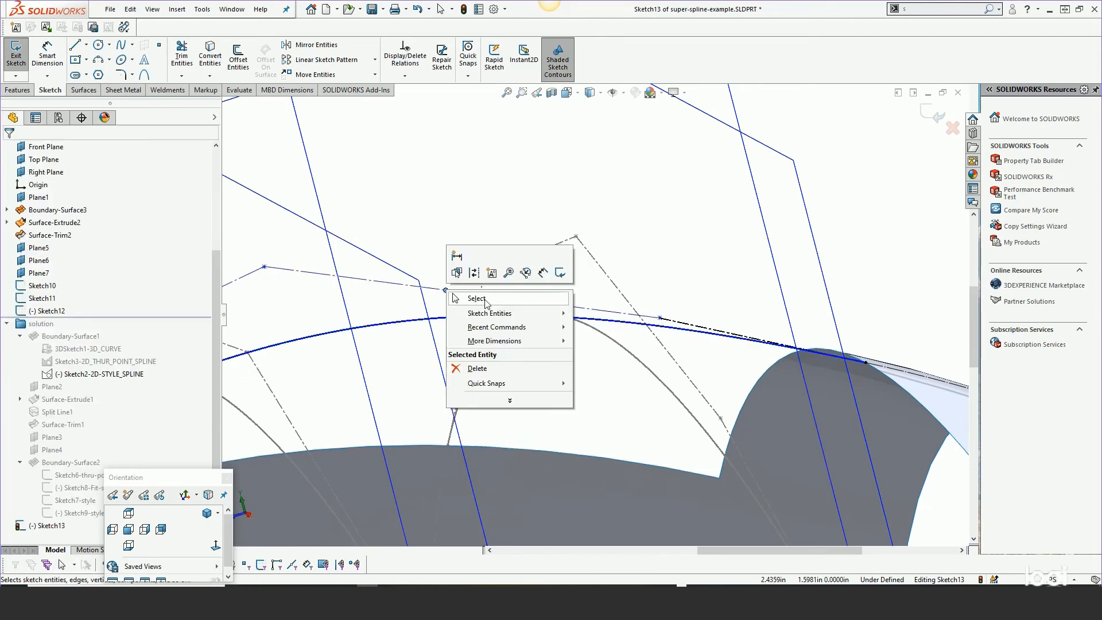
click(485, 300)
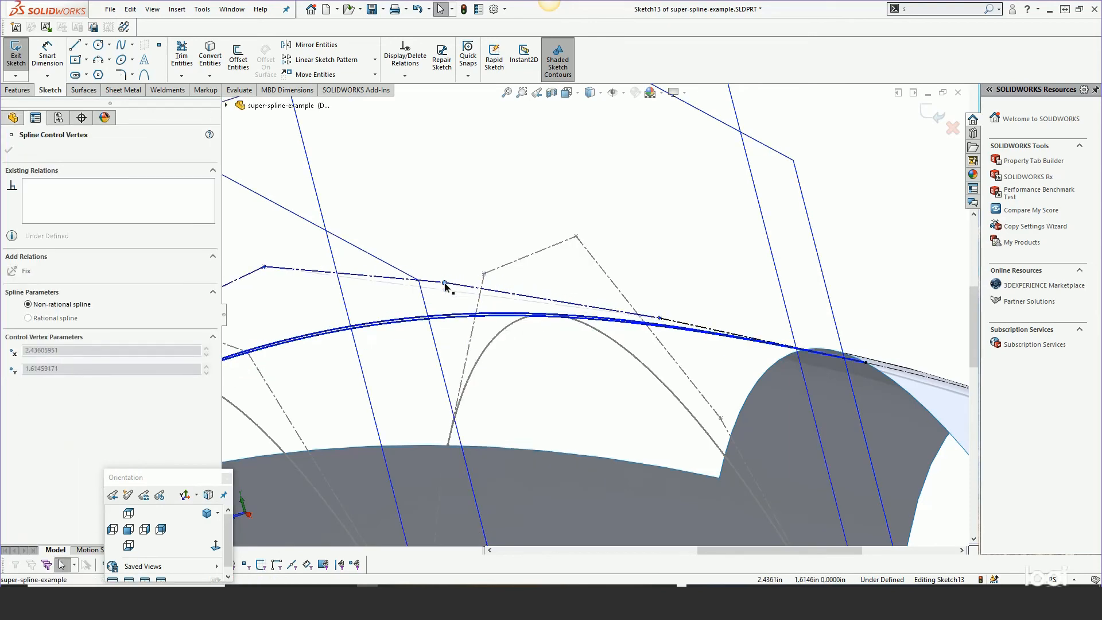
click(445, 285)
middle_drag(446, 284, 536, 247)
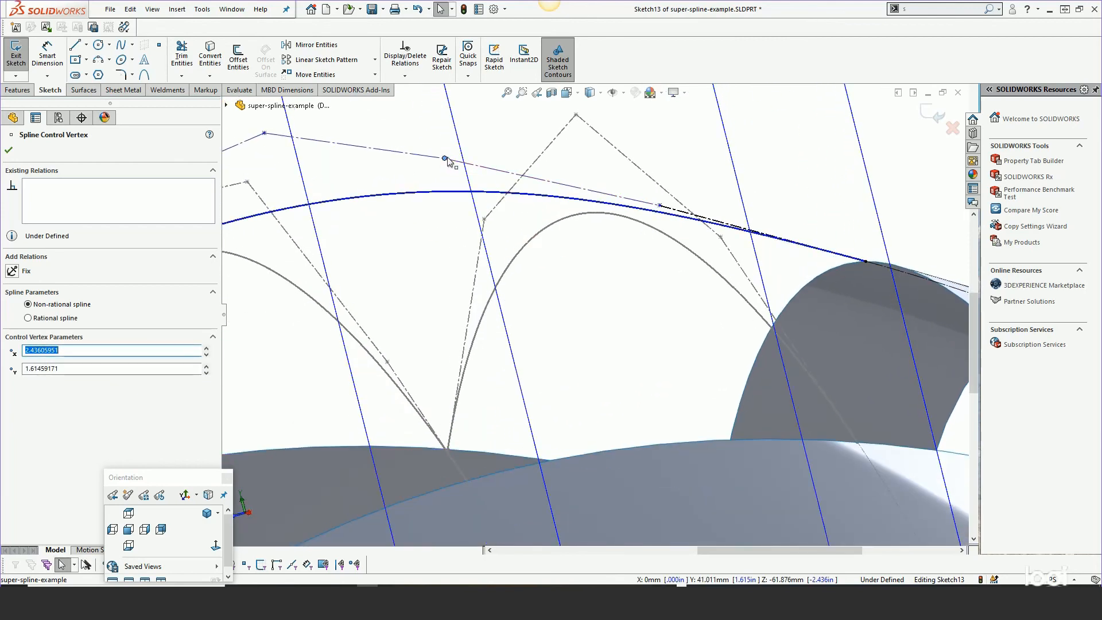
drag(444, 158, 473, 197)
middle_drag(473, 197, 632, 226)
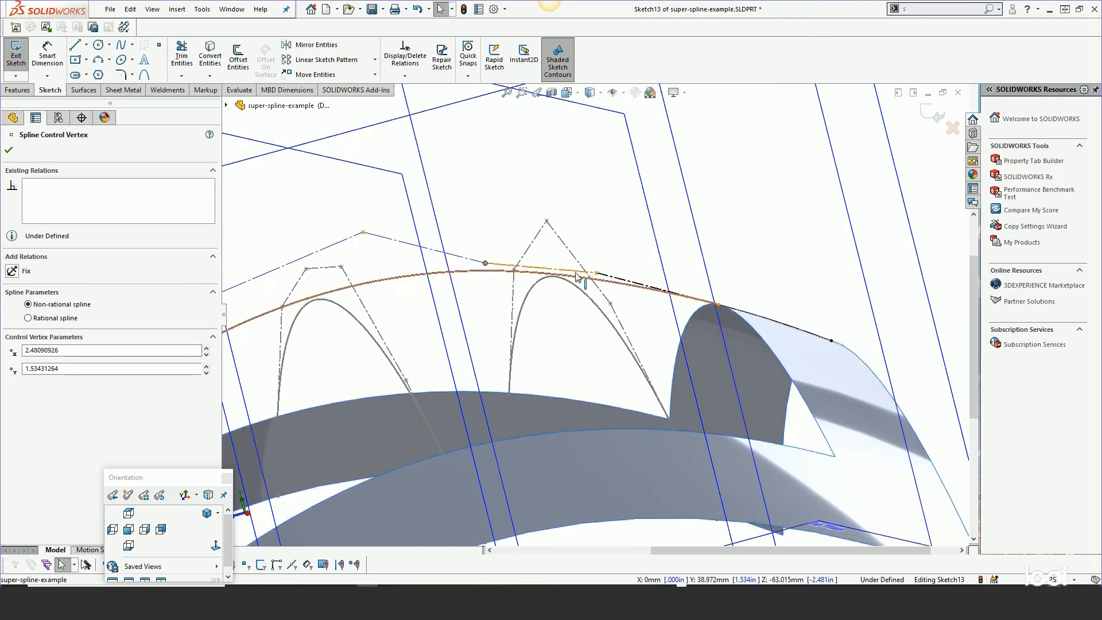
Place a sketch point on the style spline near the crest of the Plane7 profile curve
scroll(568, 284, down, 3)
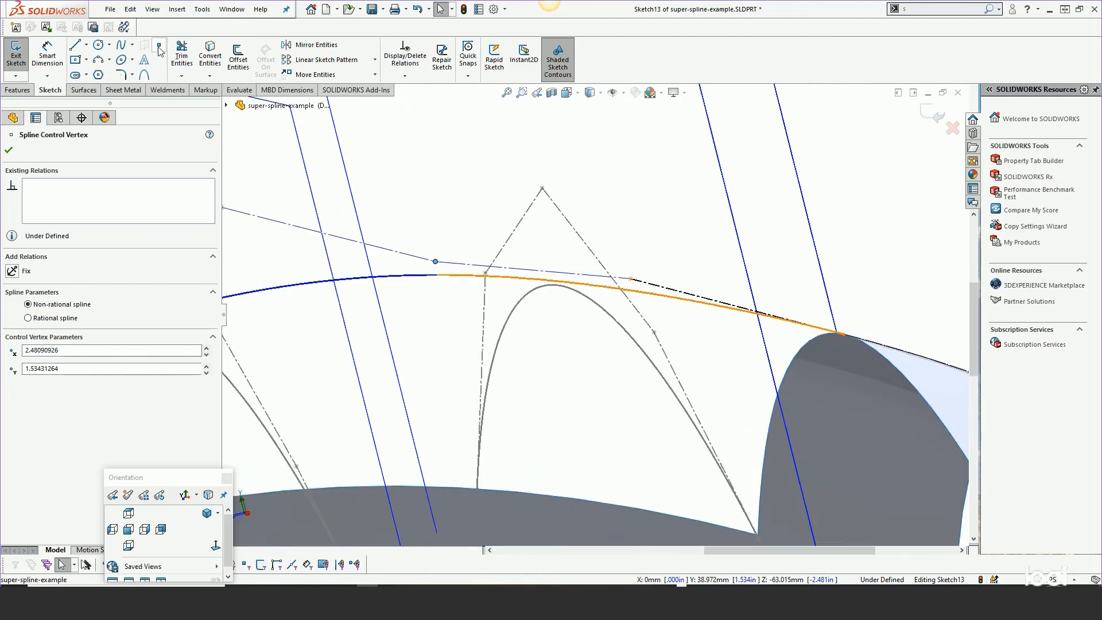
click(563, 281)
right_click(561, 246)
click(597, 253)
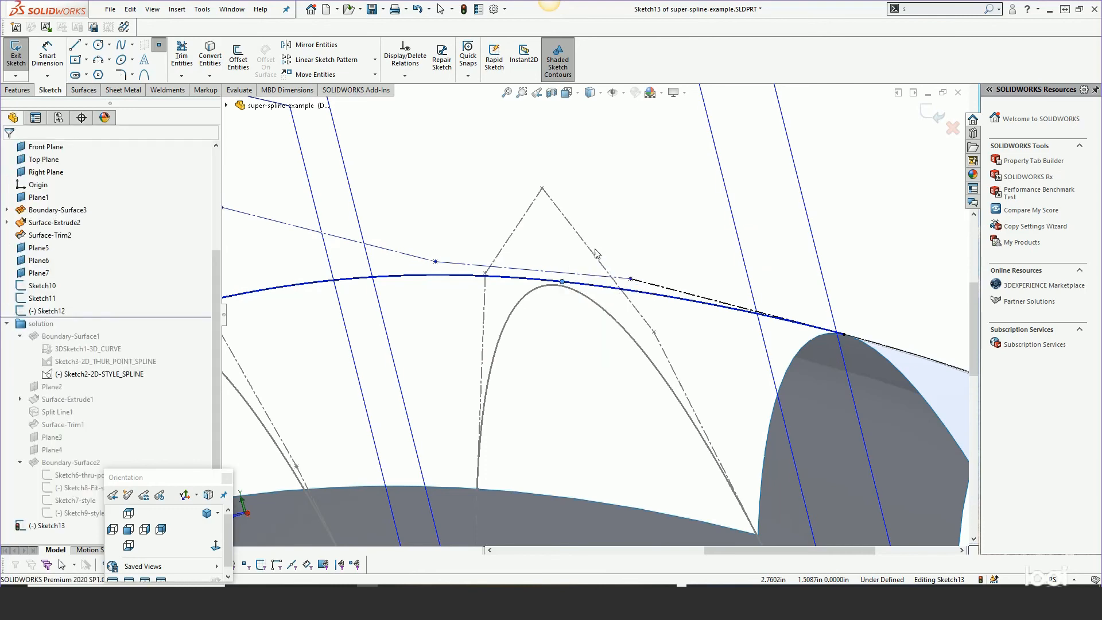
click(533, 279)
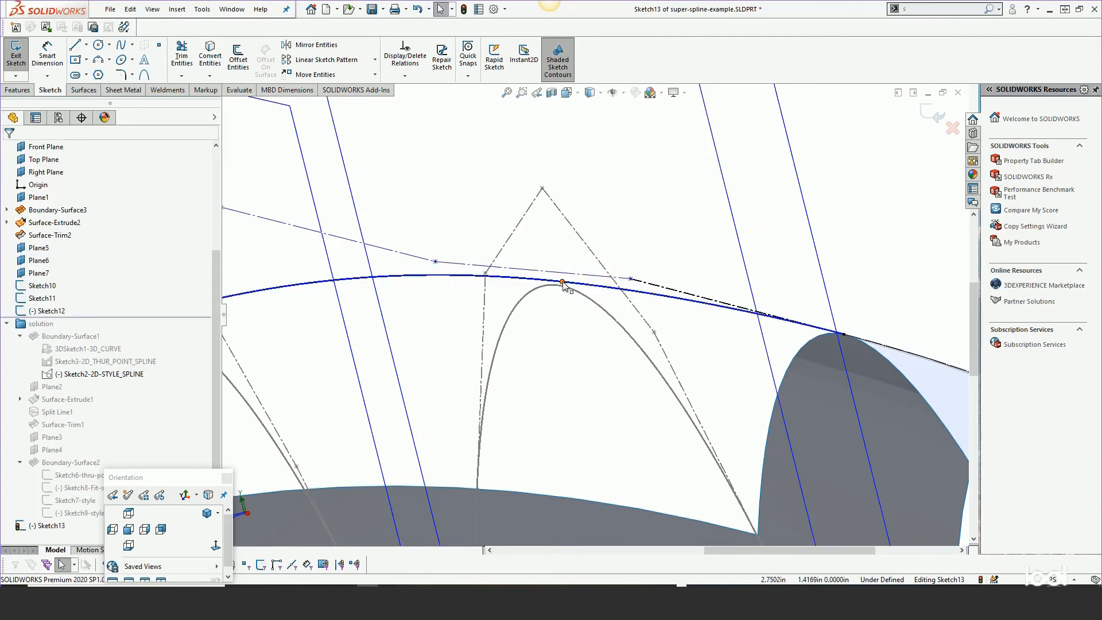
scroll(551, 313, up, 2)
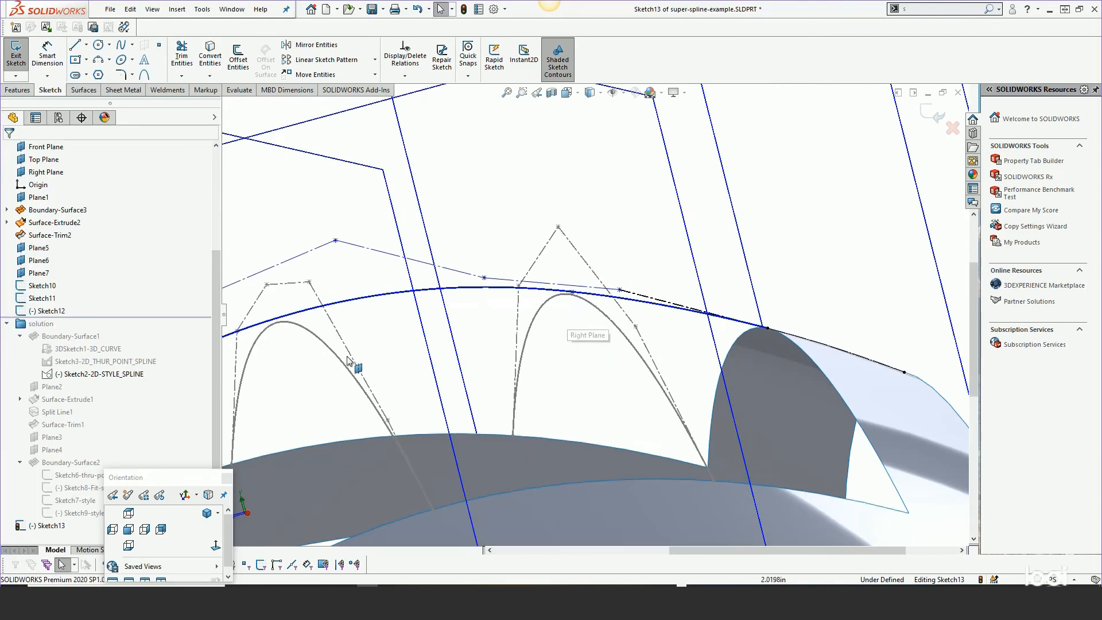
scroll(571, 312, down, 2)
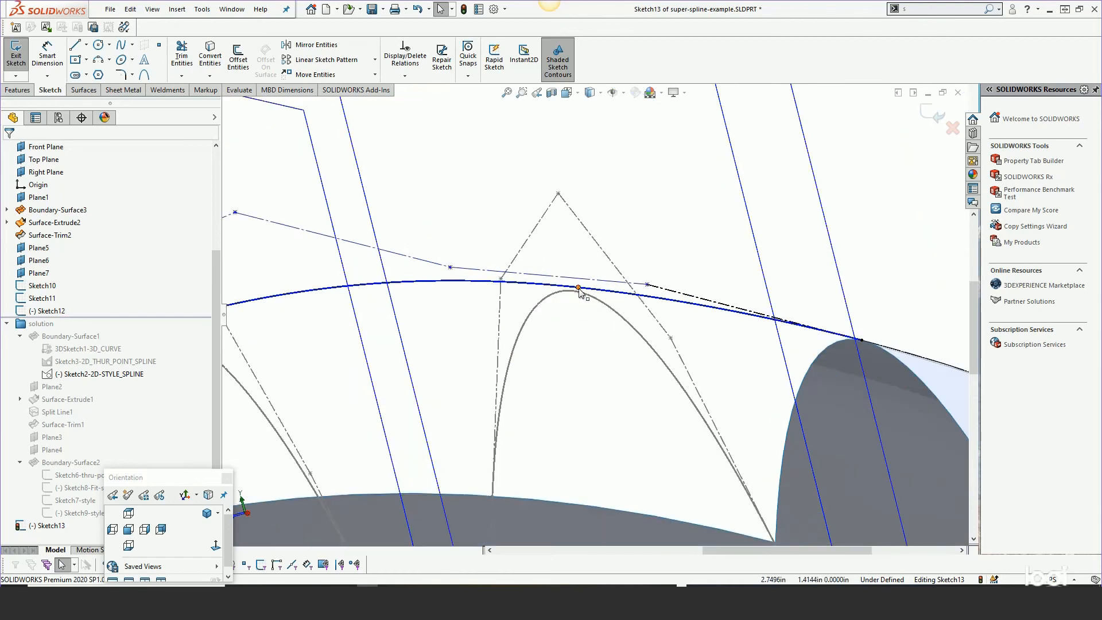
Add a Pierce relation between the sketch point on the Right Plane spline and the Plane7 profile curve
click(578, 288)
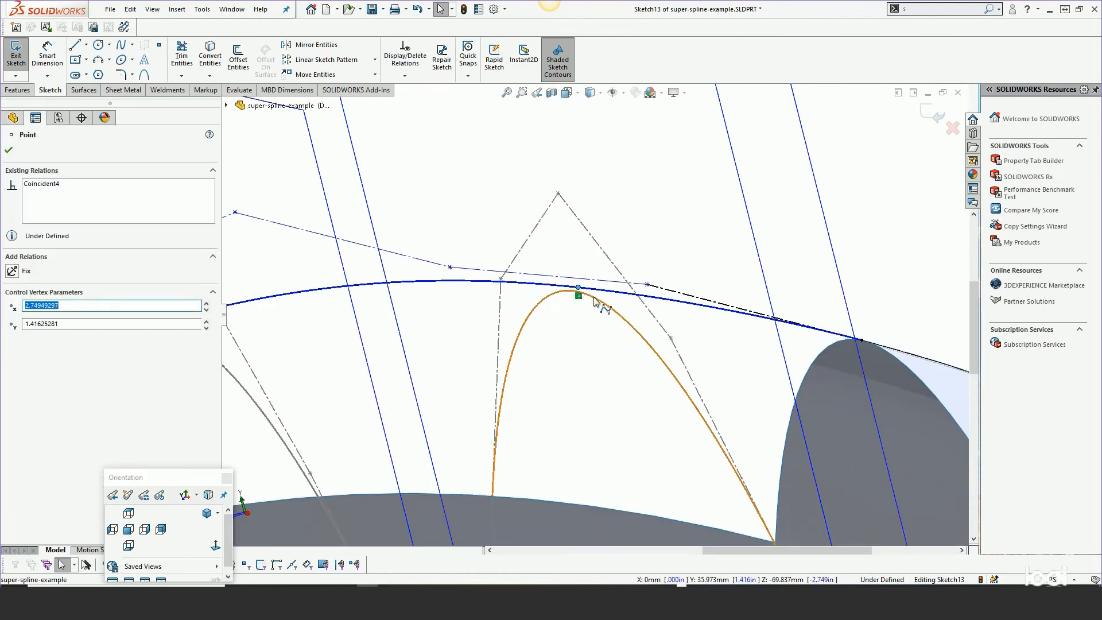
ctrl+click(595, 302)
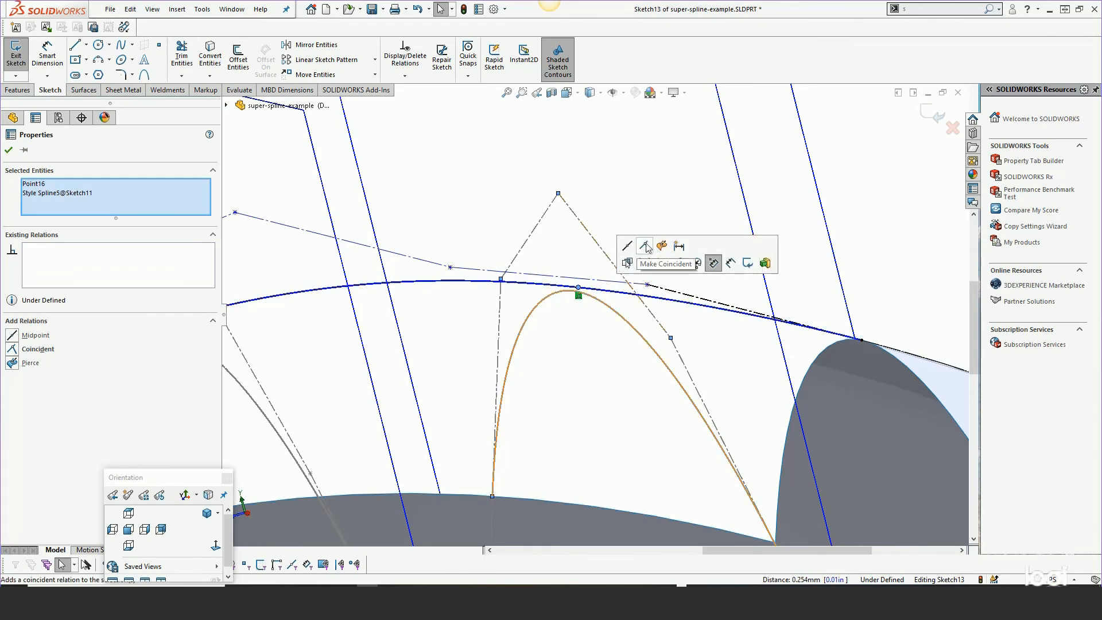
click(664, 246)
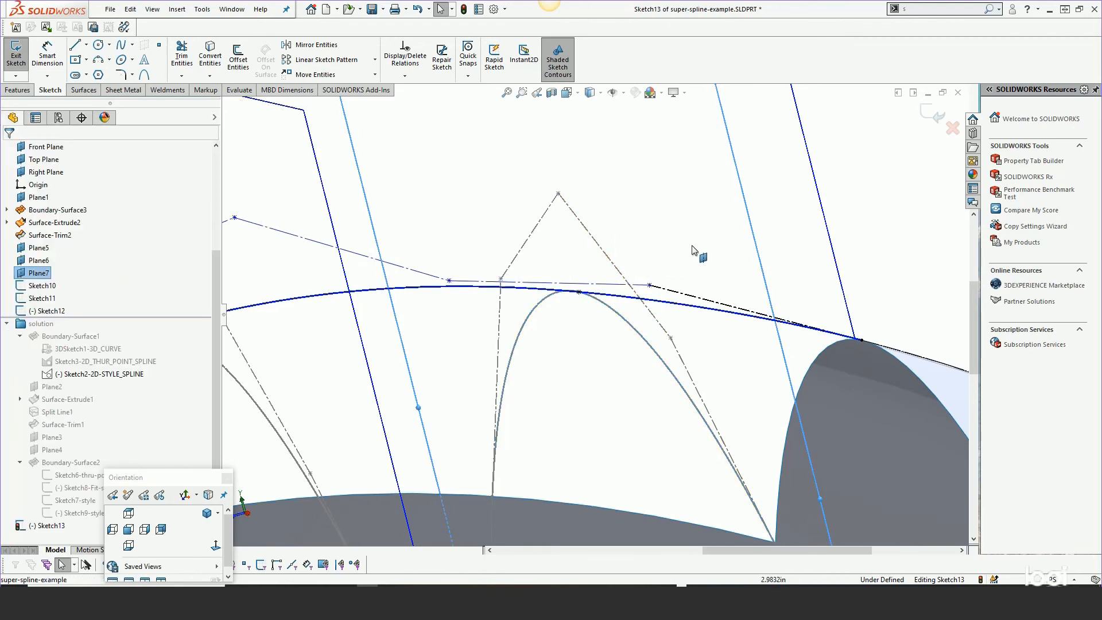
mouse_move(694, 253)
middle_down()
mouse_move(714, 283)
mouse_move(703, 279)
mouse_move(708, 266)
middle_up()
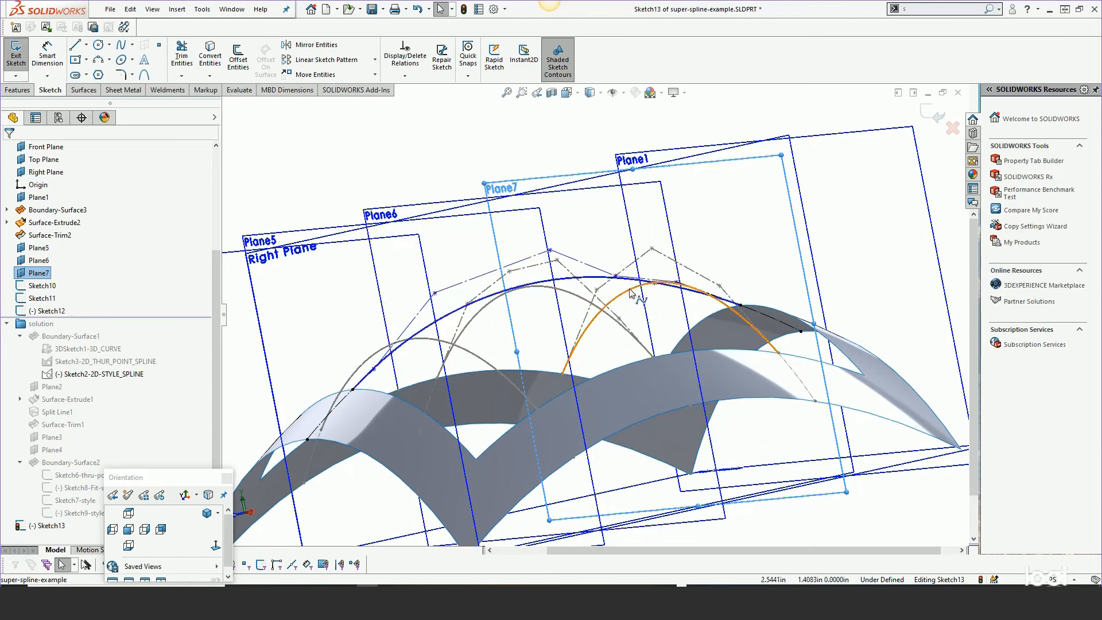
scroll(654, 288, down, 2)
scroll(654, 289, down, 2)
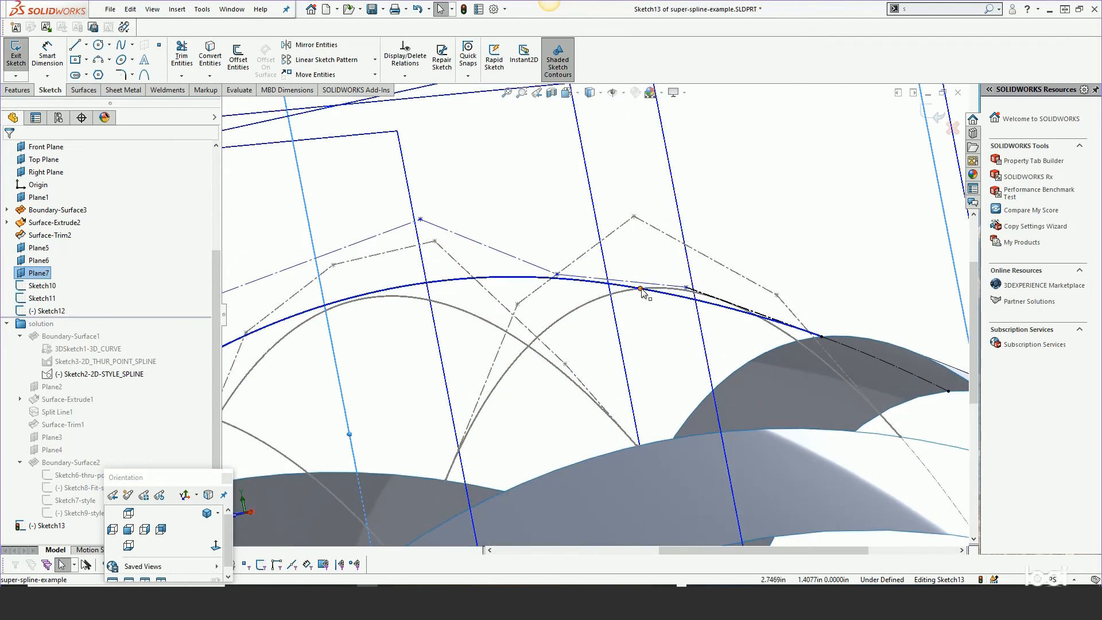
Place a sketch point on the Right Plane spline near the Plane6 profile's crest, at about X 1.70, Y 1.57
scroll(677, 302, up, 3)
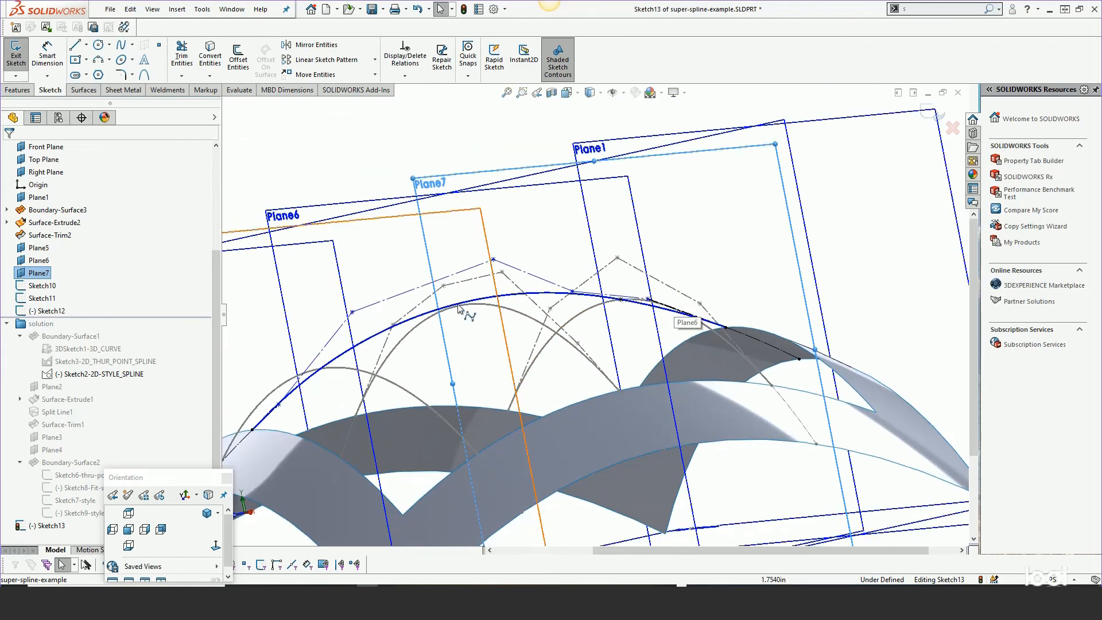
scroll(467, 312, down, 3)
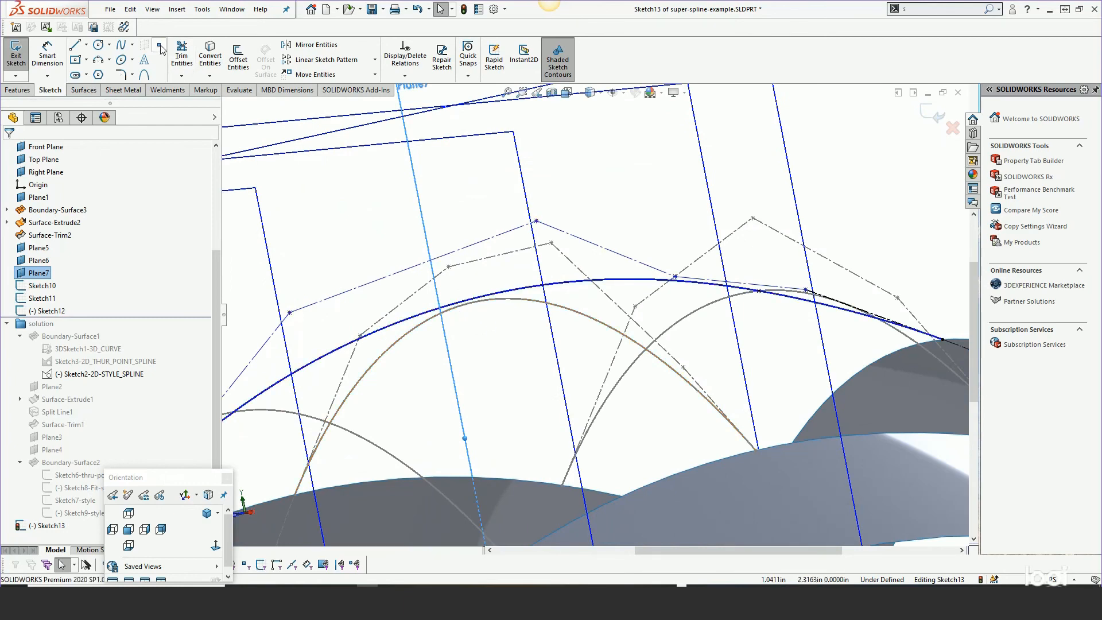
click(454, 303)
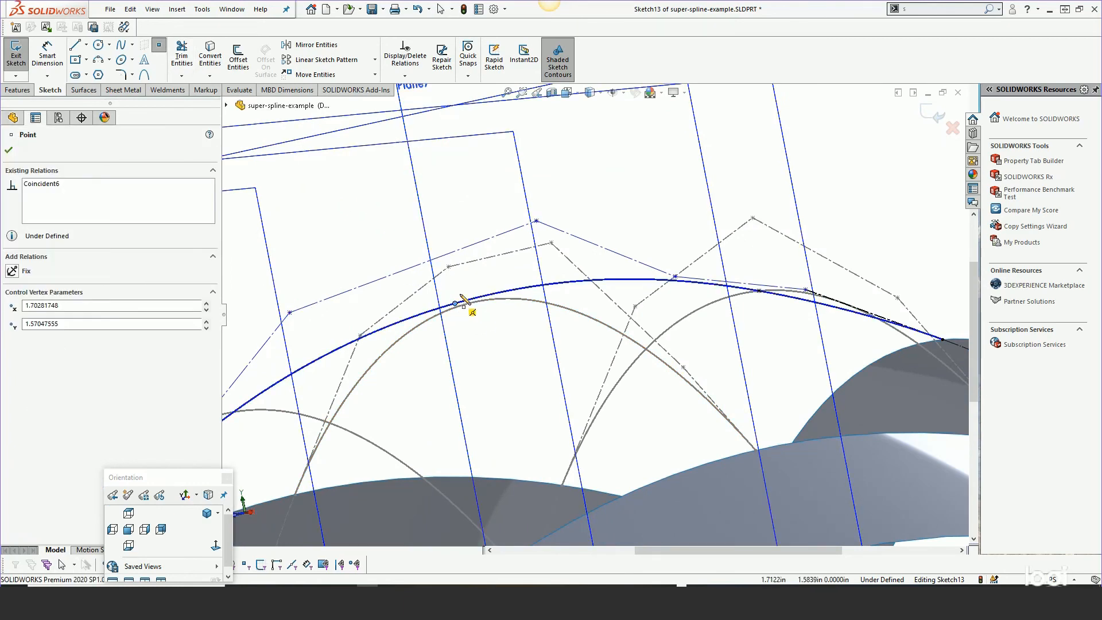
right_click(464, 307)
click(502, 290)
key(Escape)
Add a Pierce relation between the new sketch point and the Plane6 profile curve
click(455, 303)
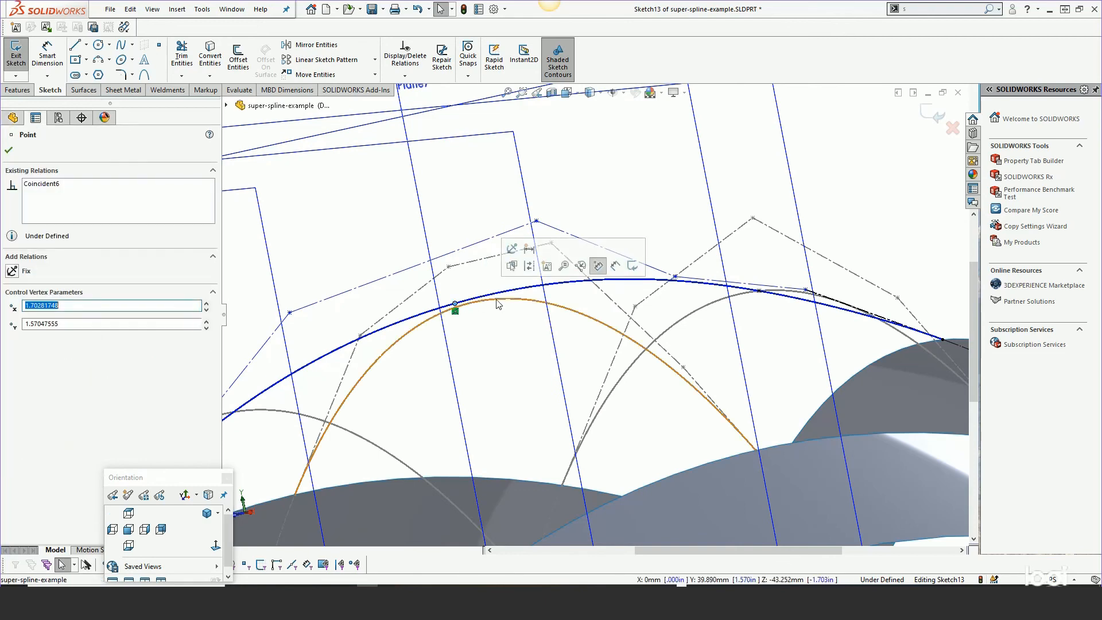
ctrl+click(499, 301)
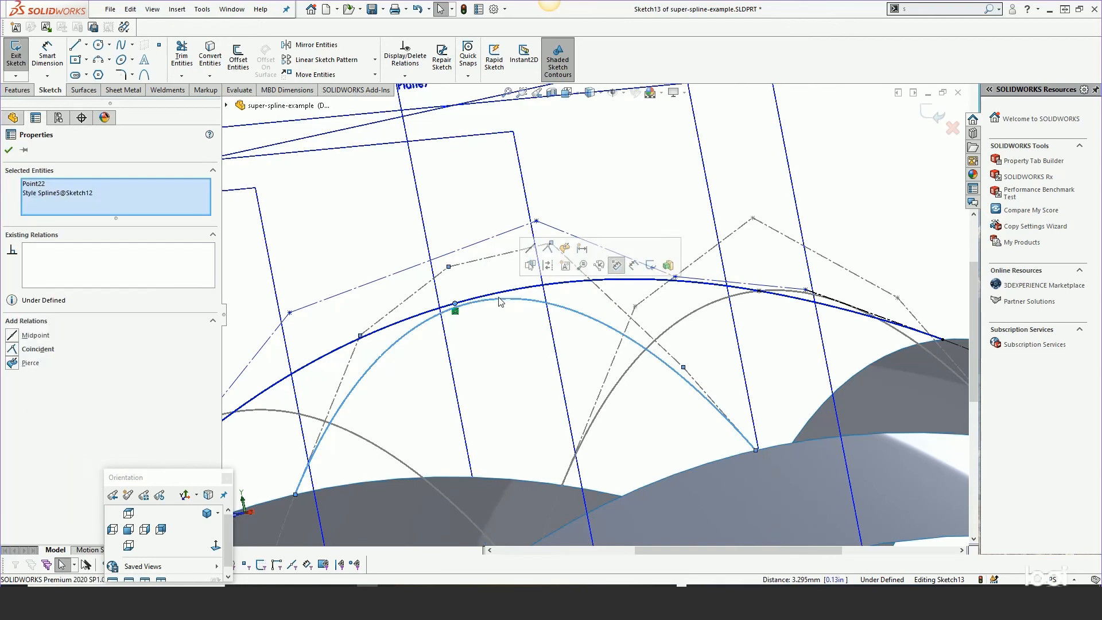
click(565, 249)
click(494, 198)
Place a sketch point on the Right Plane spline near the Plane5 profile's crest, at about X 0.94, Y 1.40
middle_drag(524, 221, 507, 302)
scroll(494, 367, down, 5)
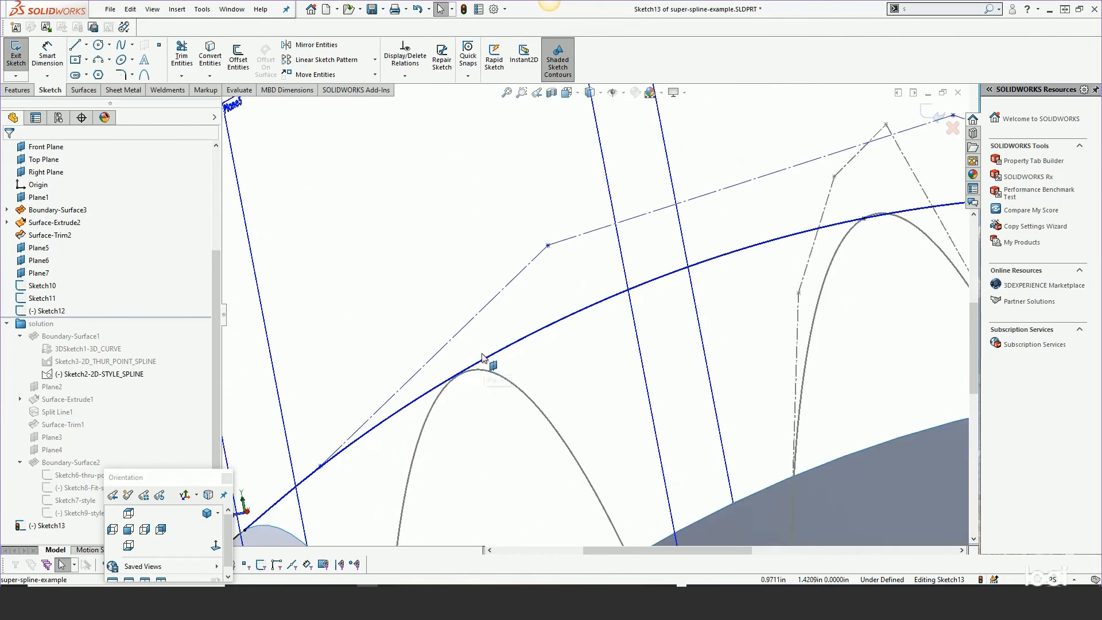
click(158, 46)
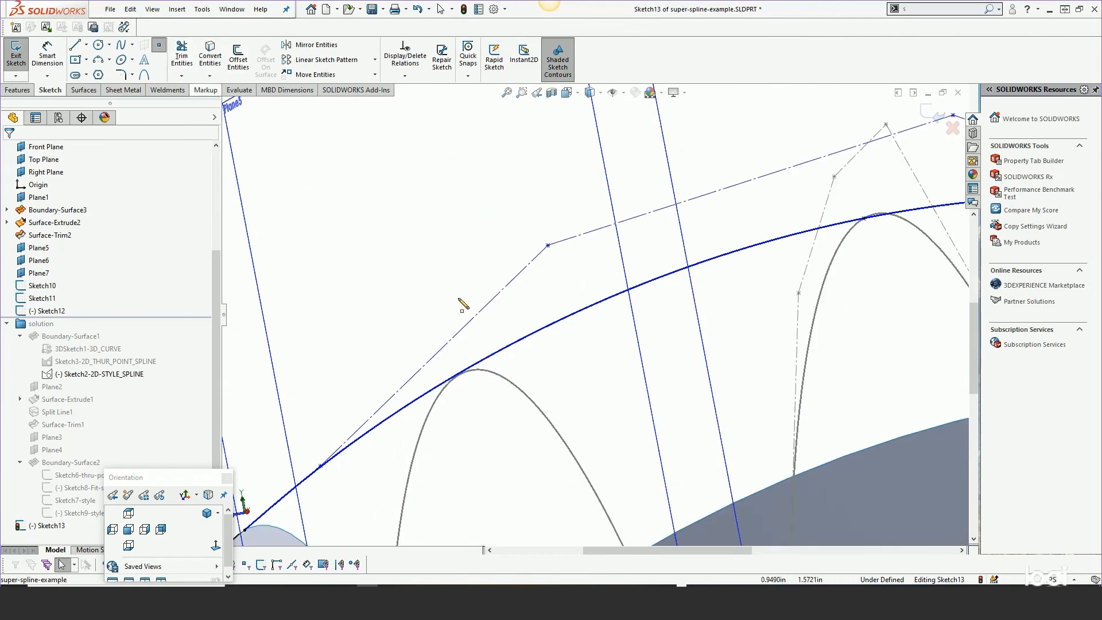
click(472, 367)
right_click(476, 371)
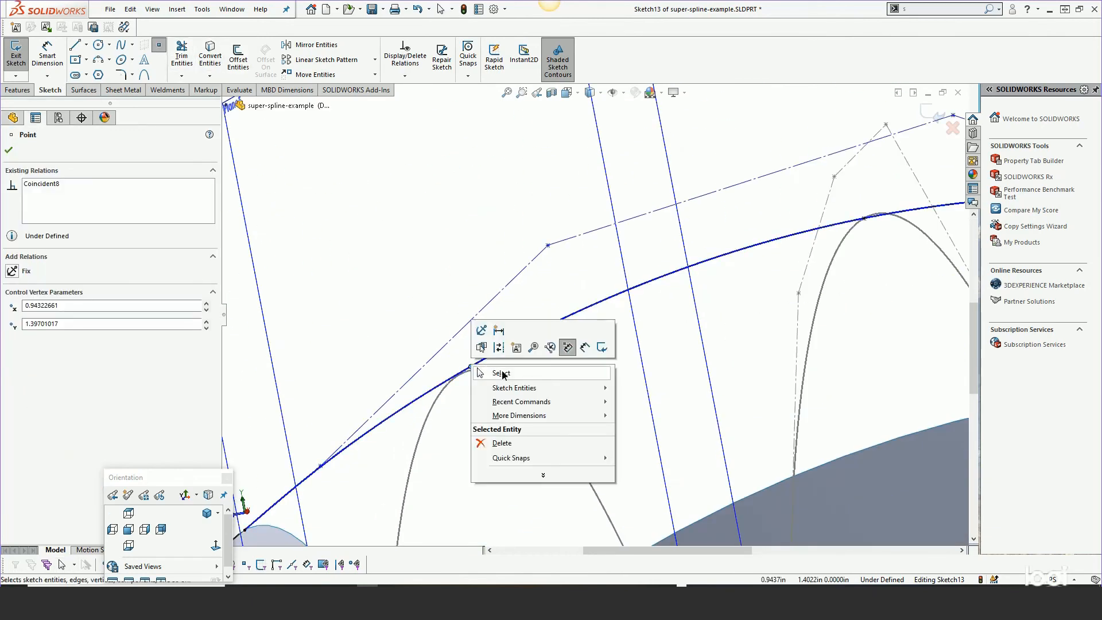
click(501, 373)
Add a Pierce relation between the new sketch point and the Plane5 profile curve
click(472, 366)
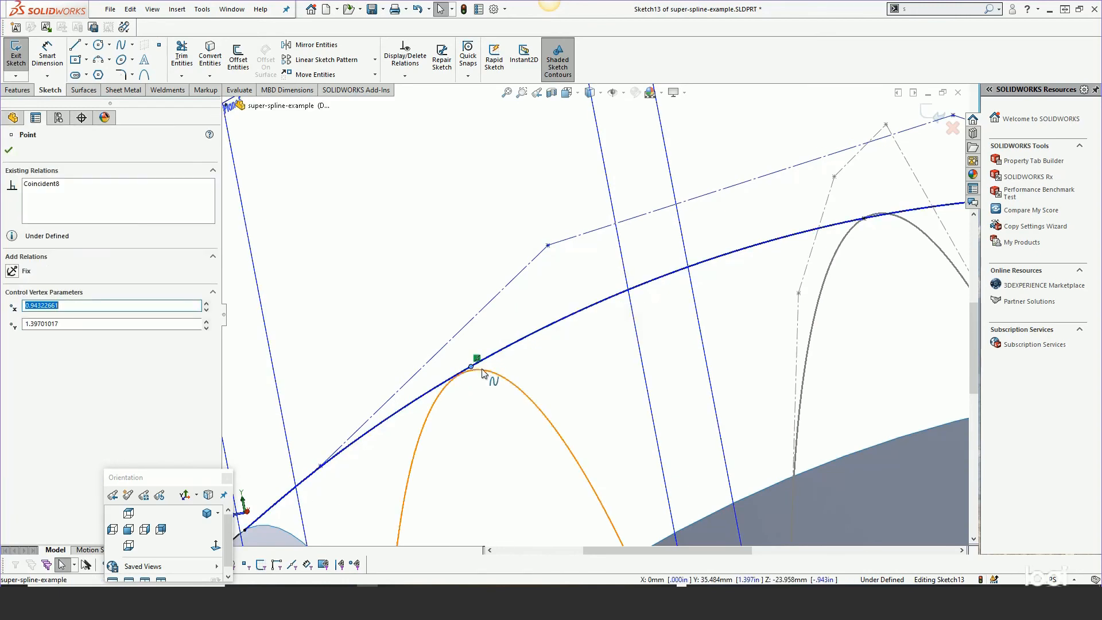
ctrl+click(484, 372)
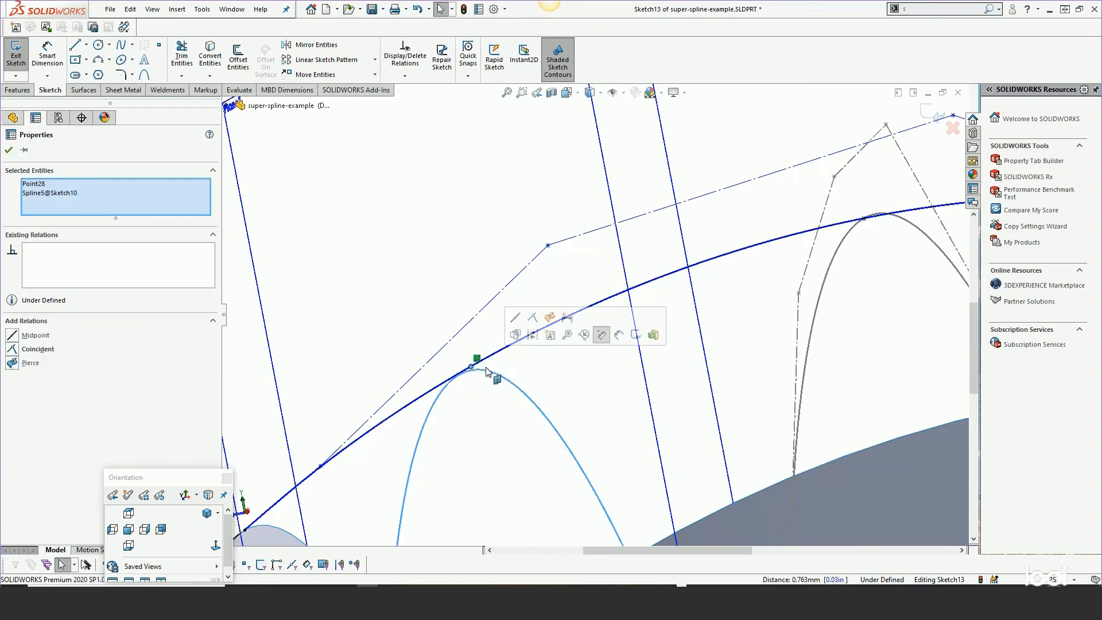
click(550, 322)
Show curvature combs on the Right Plane style spline at scale 27 and density 272, and inspect them along the curve
key(ctrl+7)
middle_drag(571, 277, 599, 312)
scroll(599, 312, down, 4)
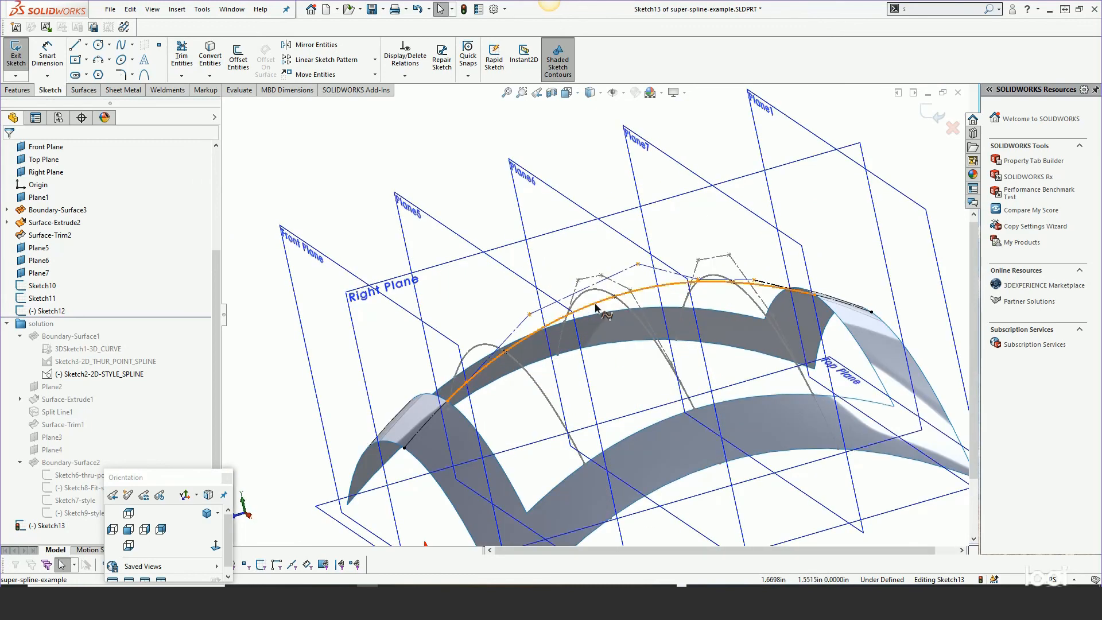
right_click(596, 305)
click(604, 521)
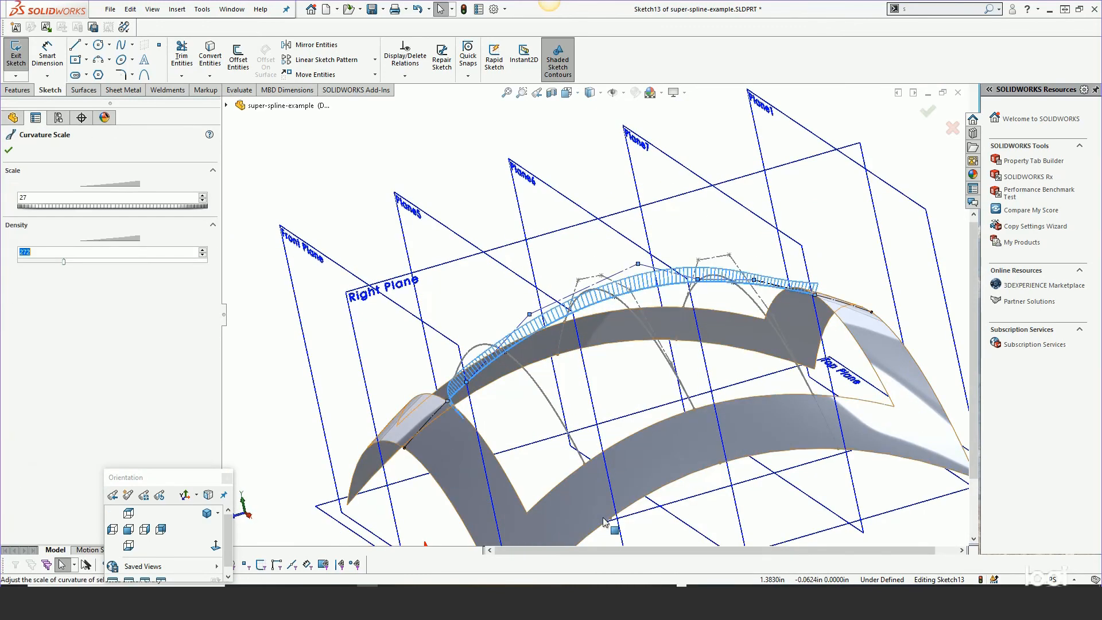
scroll(758, 285, down, 3)
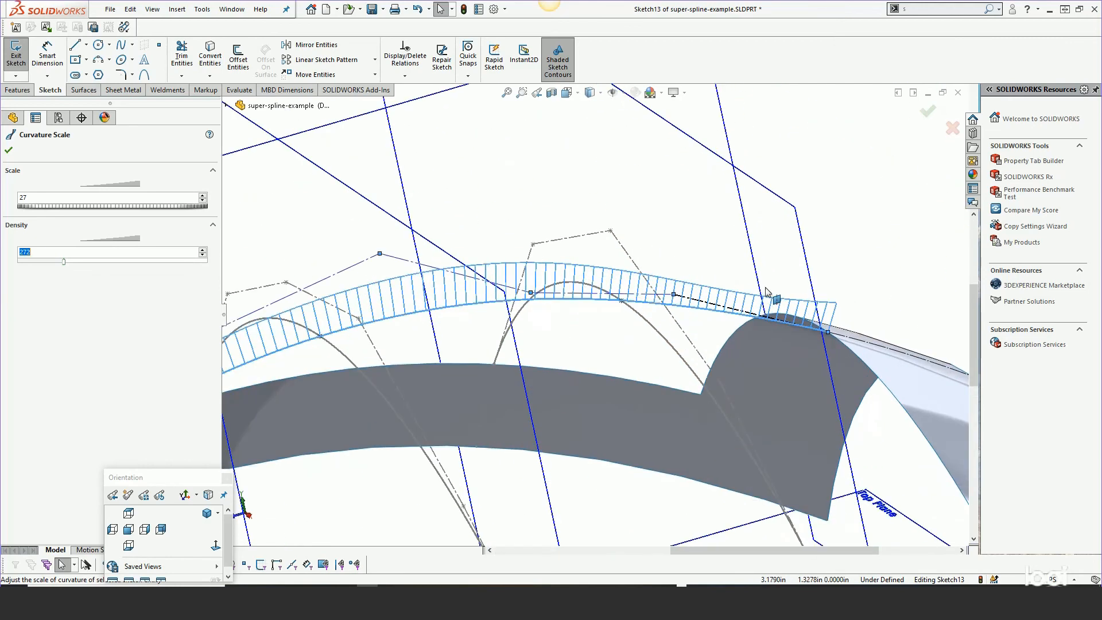
scroll(550, 292, up, 5)
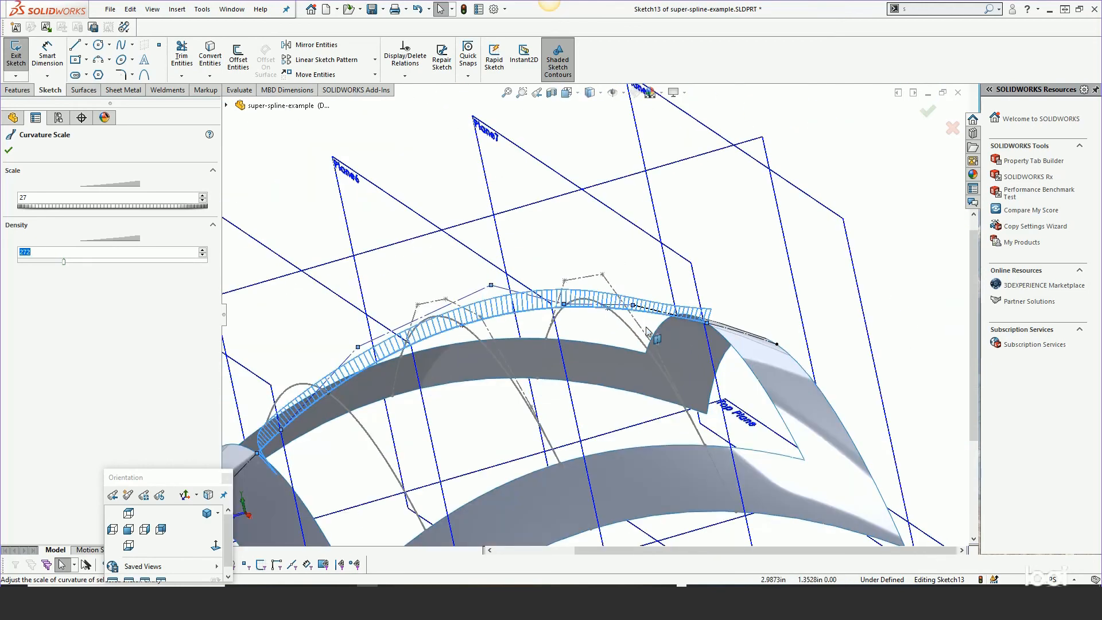
middle_drag(507, 340, 604, 315)
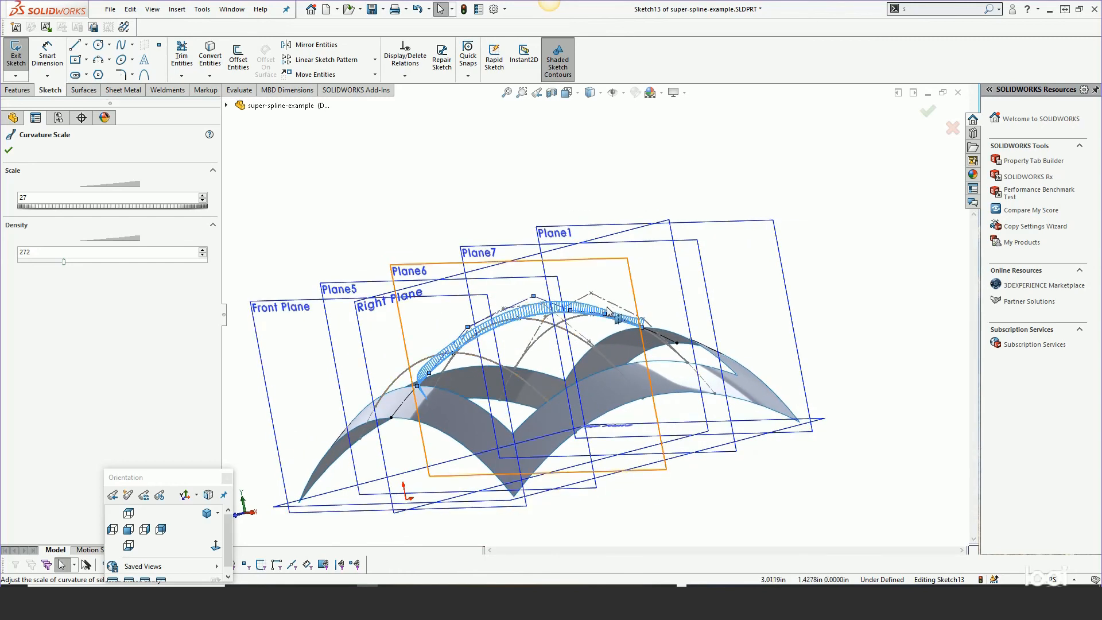
middle_drag(608, 315, 547, 331)
click(9, 151)
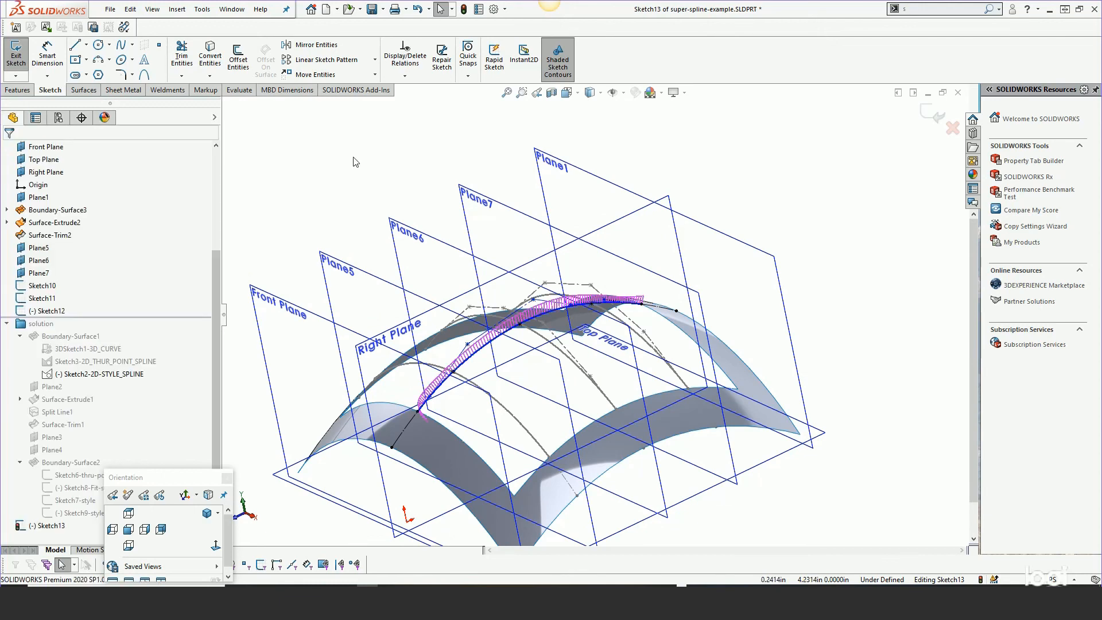
Finish editing the Right Plane sketch, keeping the spline's curvature combs on
right_click(510, 332)
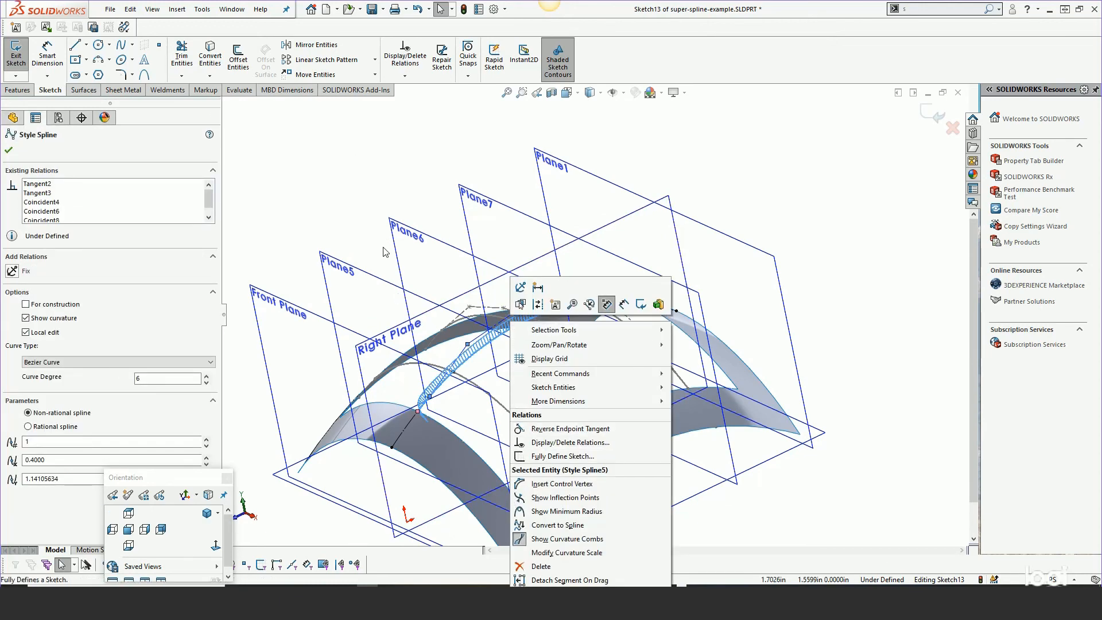
click(328, 200)
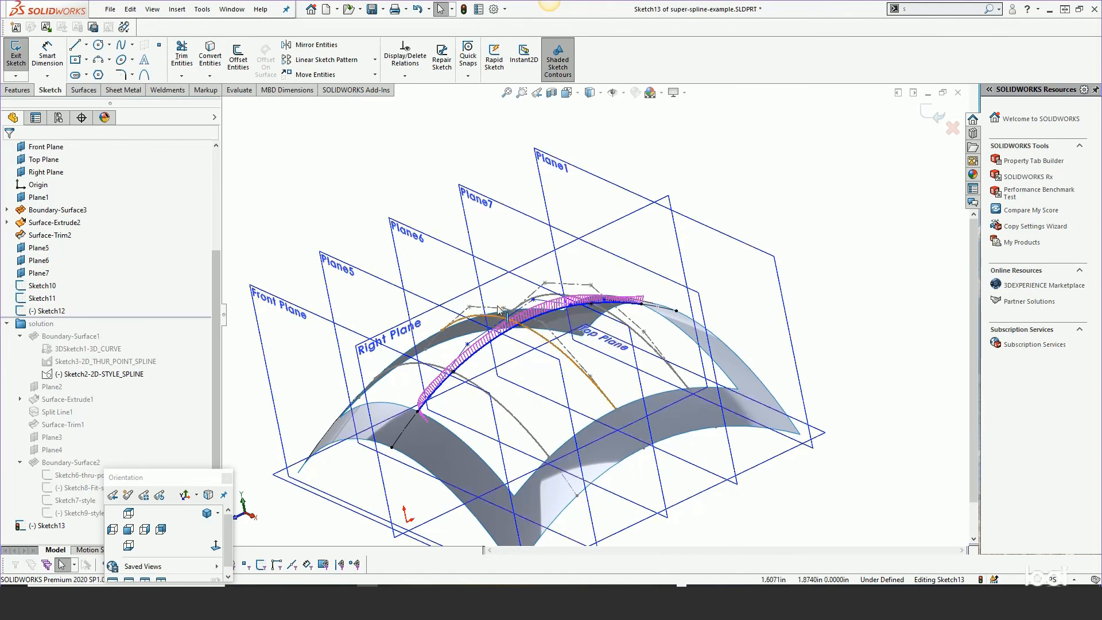
middle_drag(515, 327, 516, 296)
click(931, 112)
Open the Plane6 profile sketch for editing and raise its style spline's curve degree to 7
scroll(552, 333, down, 5)
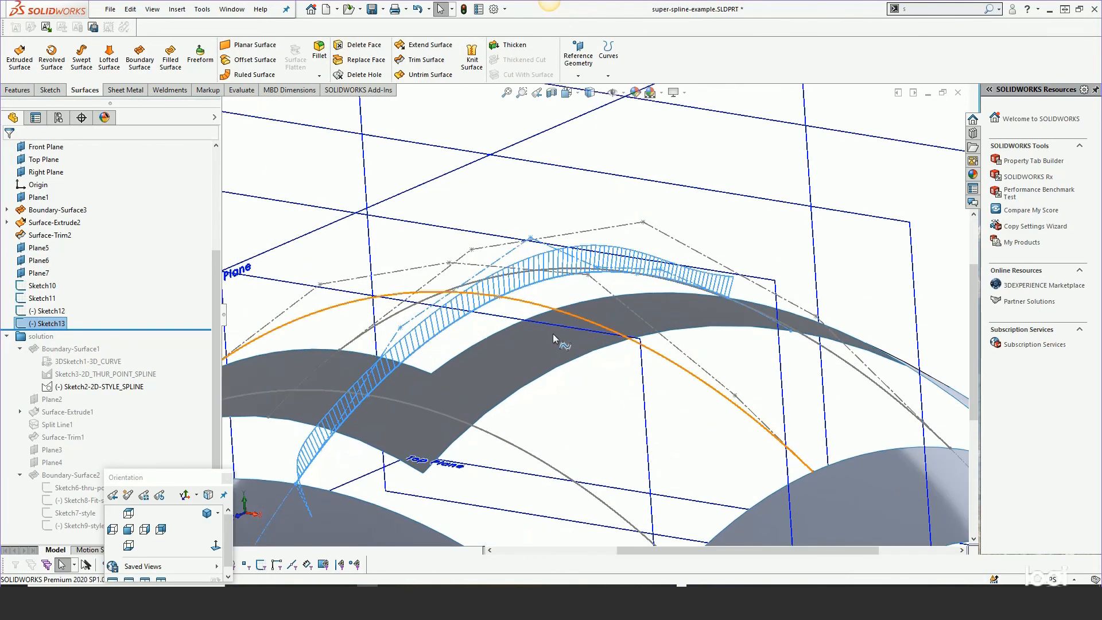
right_click(545, 311)
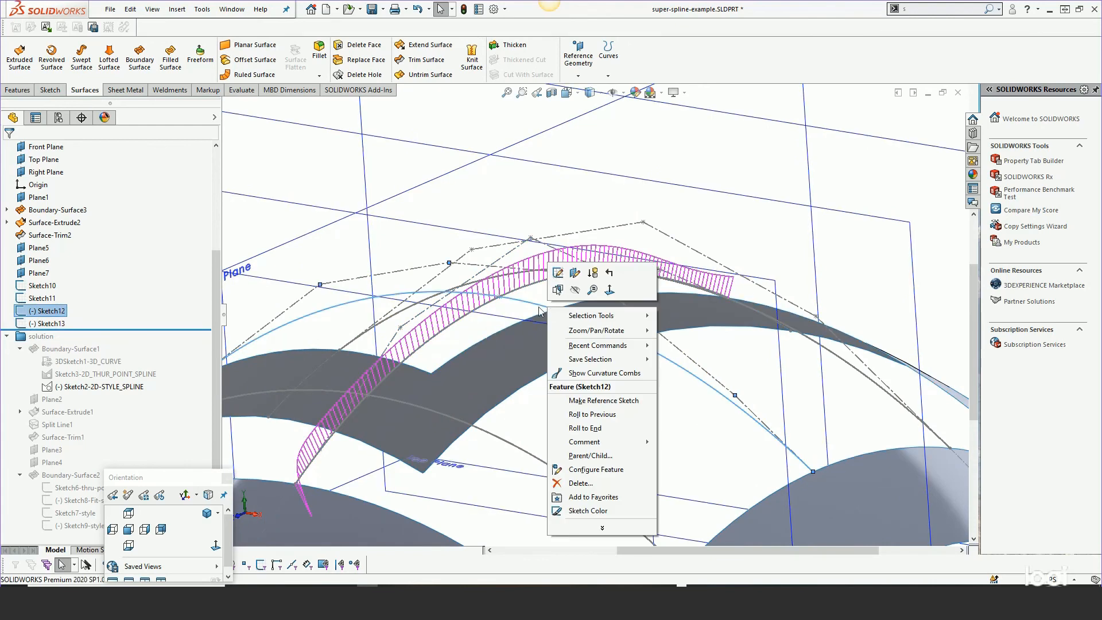
click(558, 277)
middle_drag(560, 278, 585, 277)
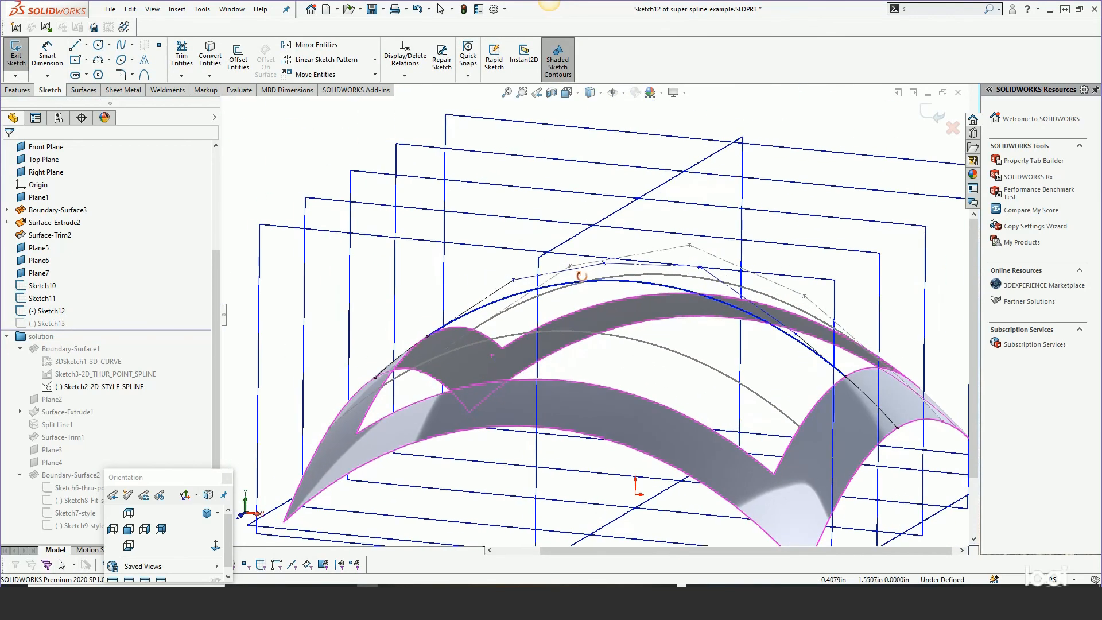
right_click(634, 284)
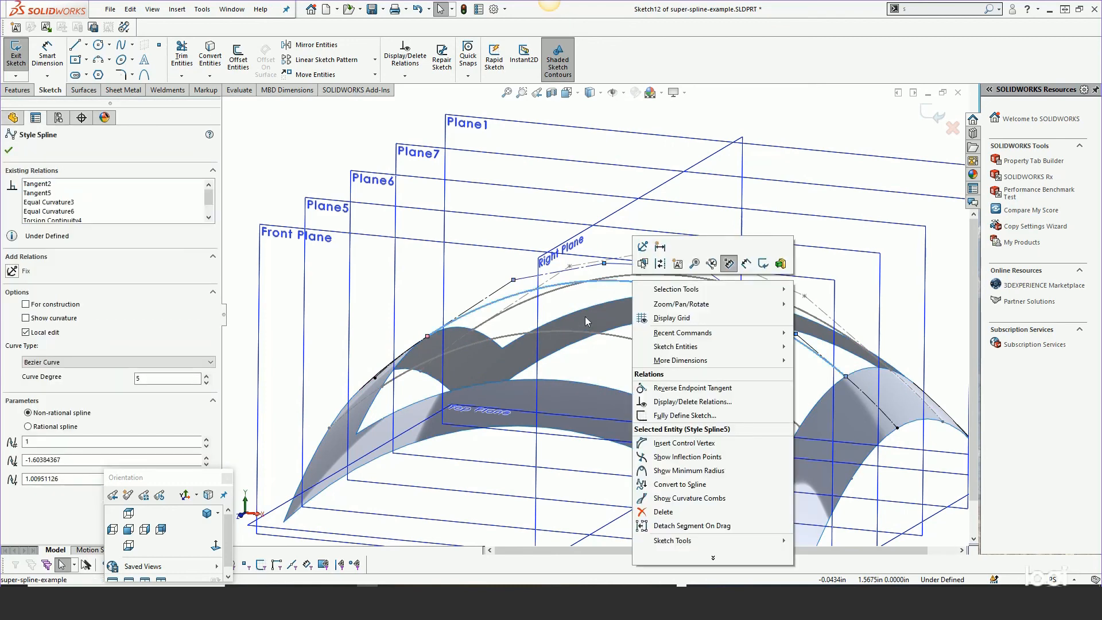
click(585, 321)
click(624, 282)
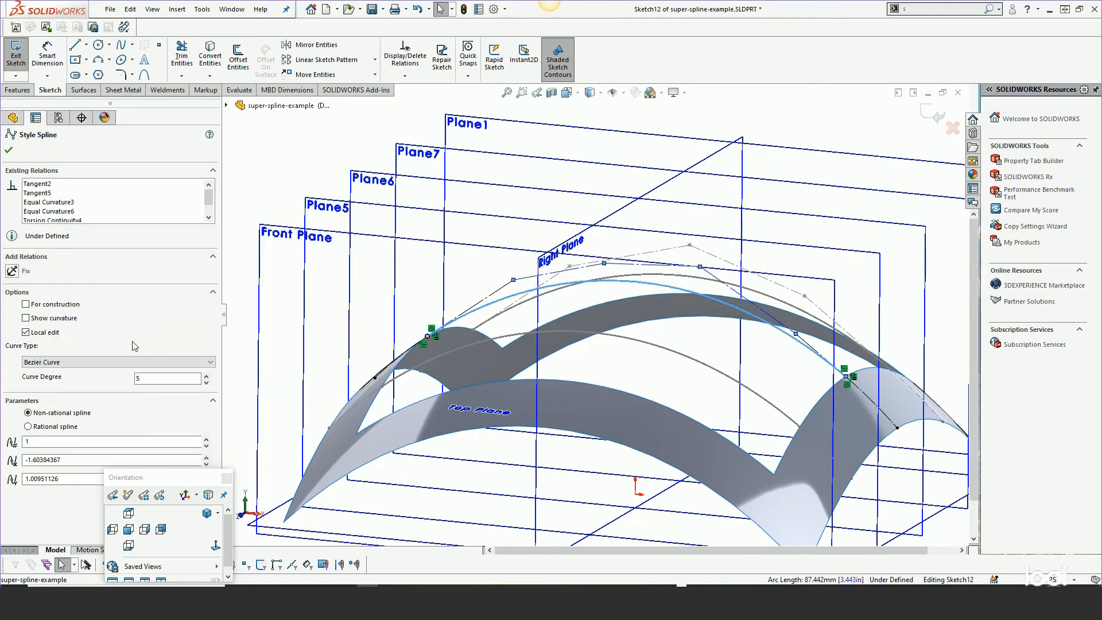
click(206, 375)
click(206, 375)
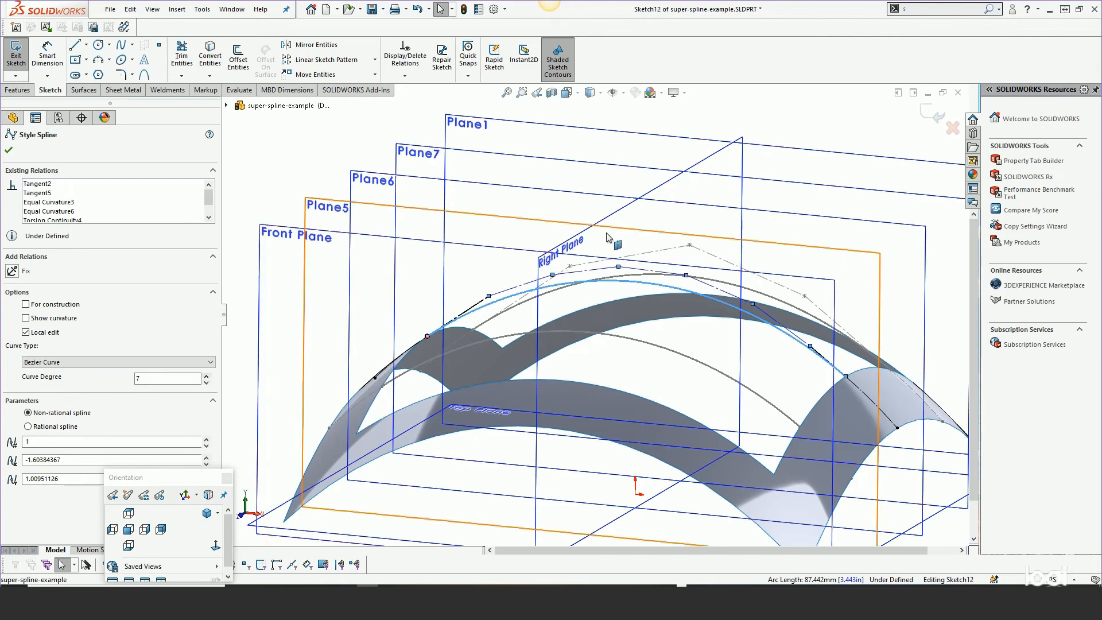
Raise the Plane6 spline's four middle control vertices, the third to about X 0.36, Y 1.78 and the fourth to X 0.98, Y 1.41, and exit the sketch
scroll(617, 282, down, 3)
drag(615, 279, 612, 241)
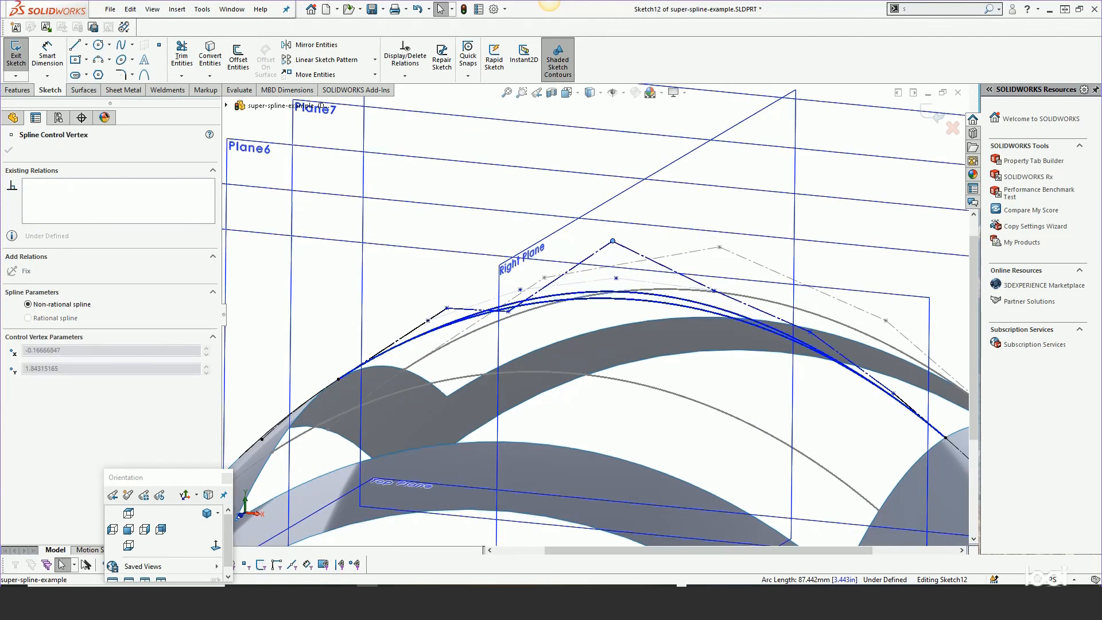
drag(504, 314, 507, 287)
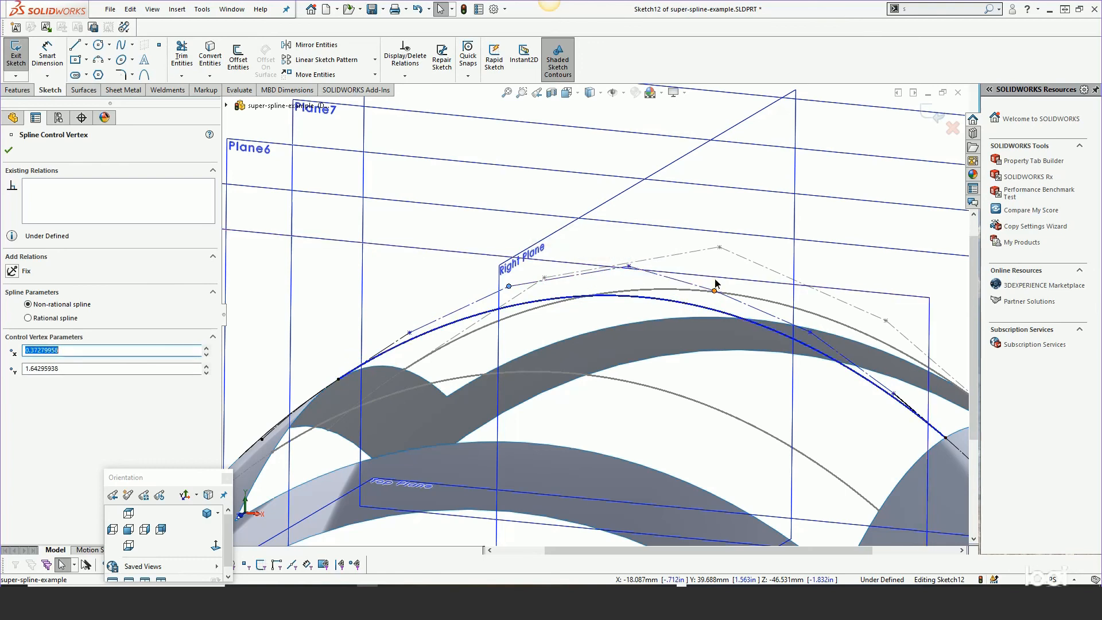
drag(714, 291, 712, 264)
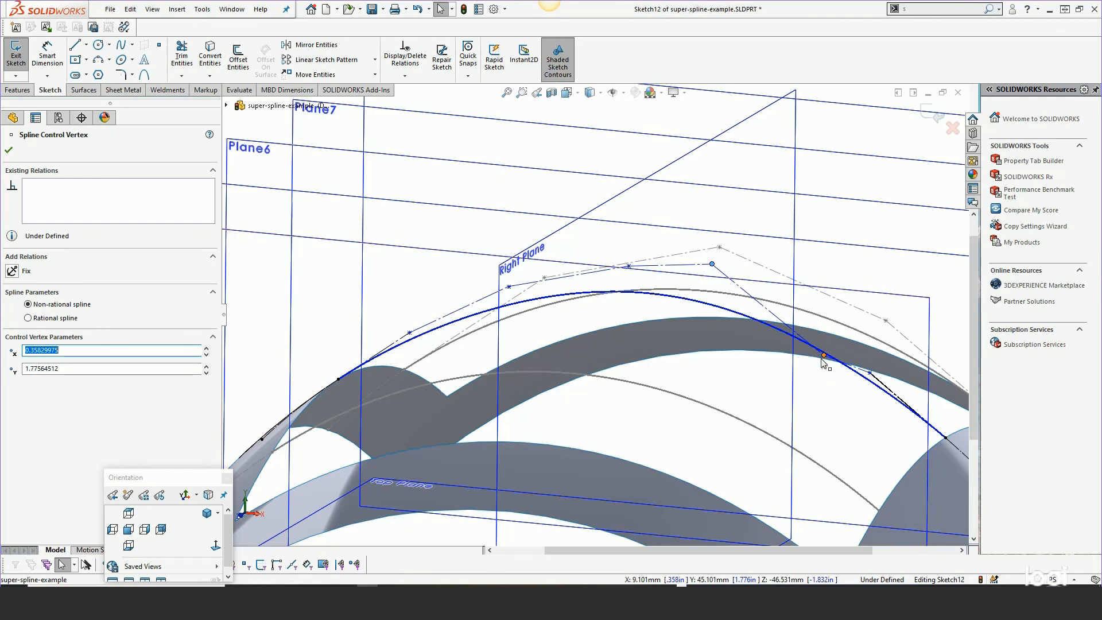
drag(825, 354, 828, 346)
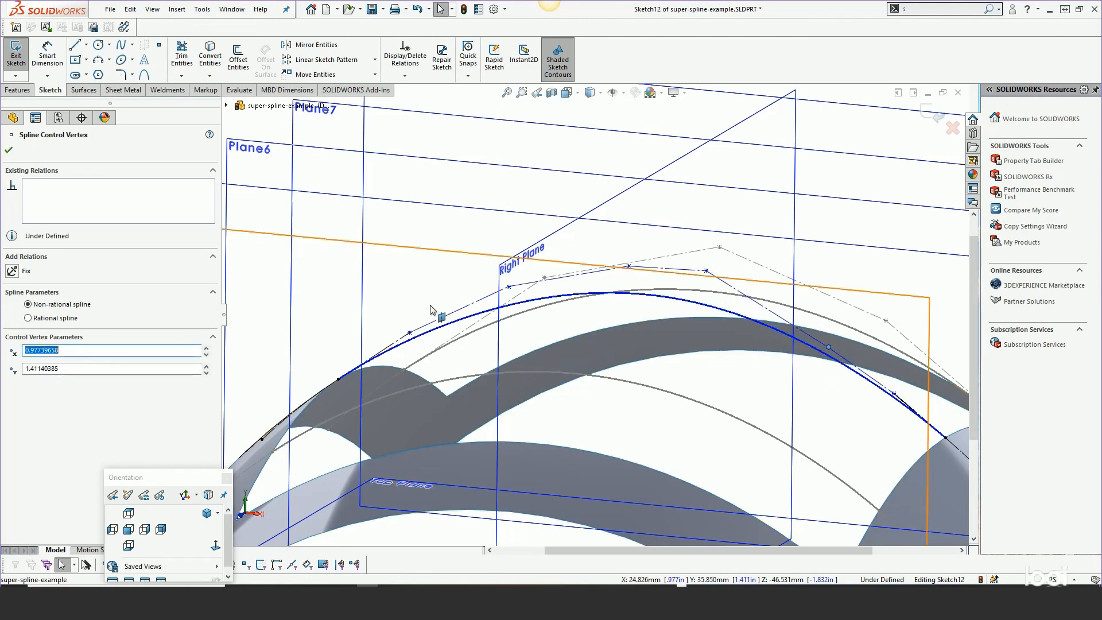
middle_drag(520, 279, 647, 362)
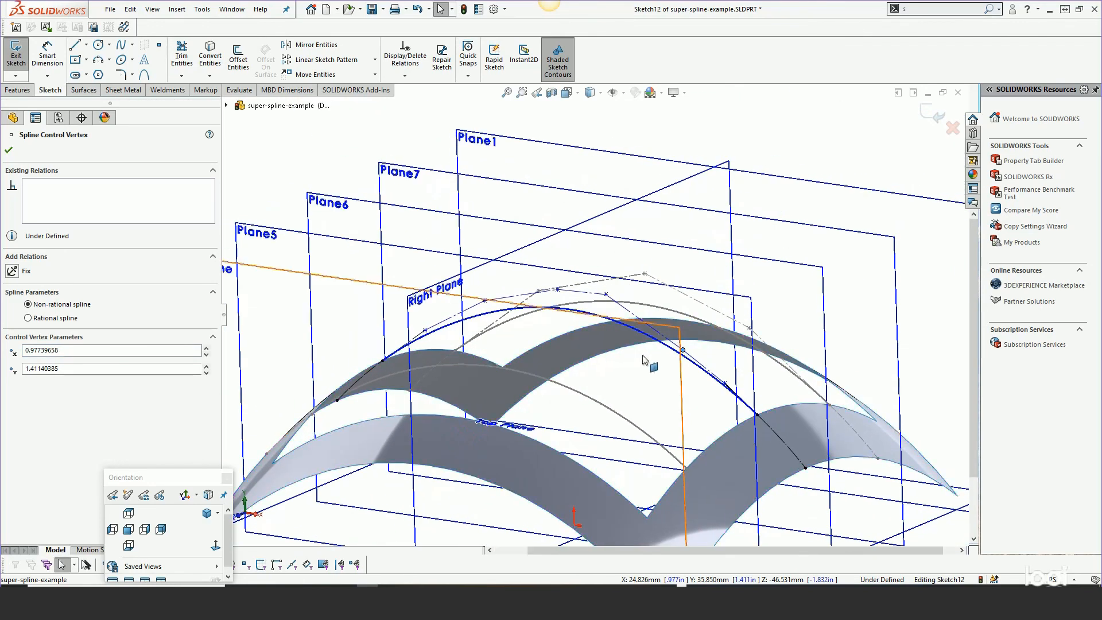
click(939, 117)
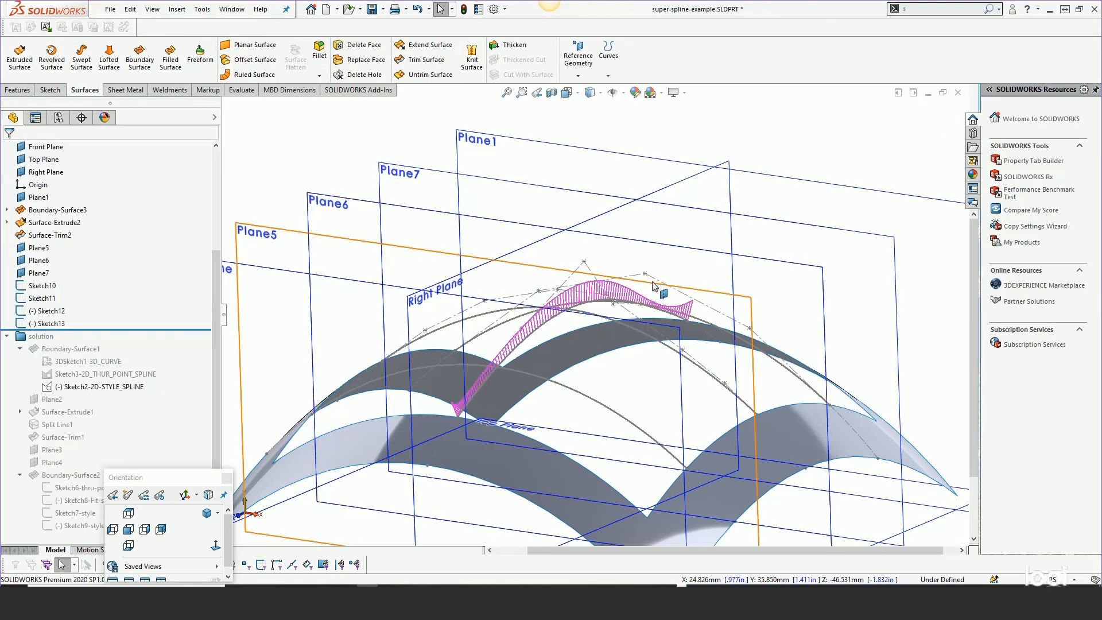
Open the Right Plane guide spline sketch for editing and move the control vertex near its Plane1 end to about X 2.77, Y 1.46
scroll(652, 281, up, 2)
middle_drag(638, 281, 565, 287)
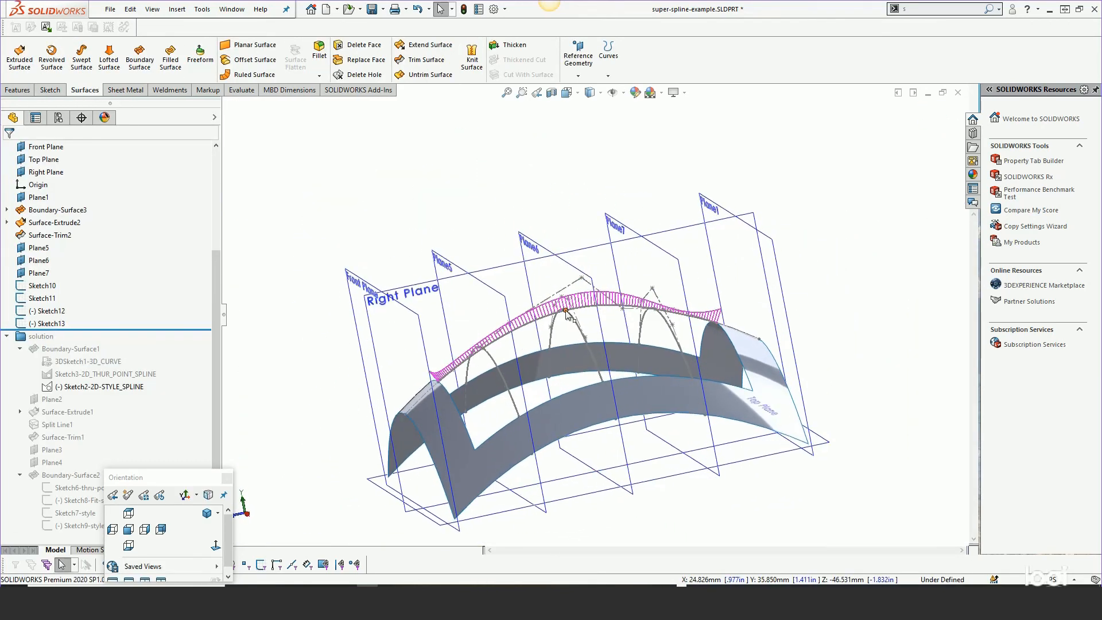
scroll(688, 307, down, 5)
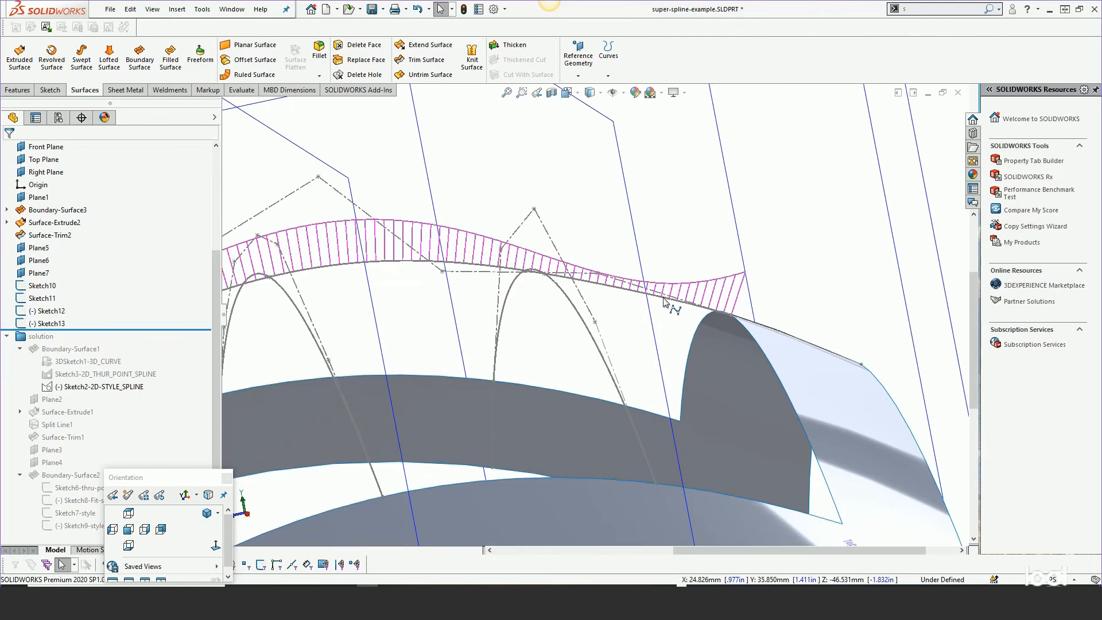
right_click(666, 299)
click(674, 264)
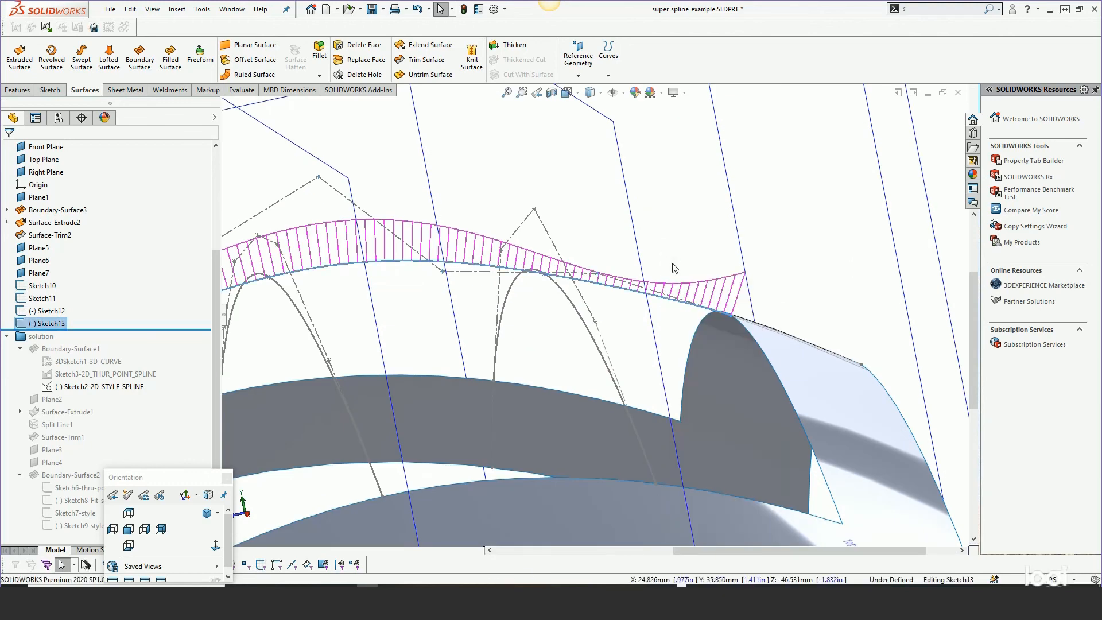
scroll(688, 285, down, 2)
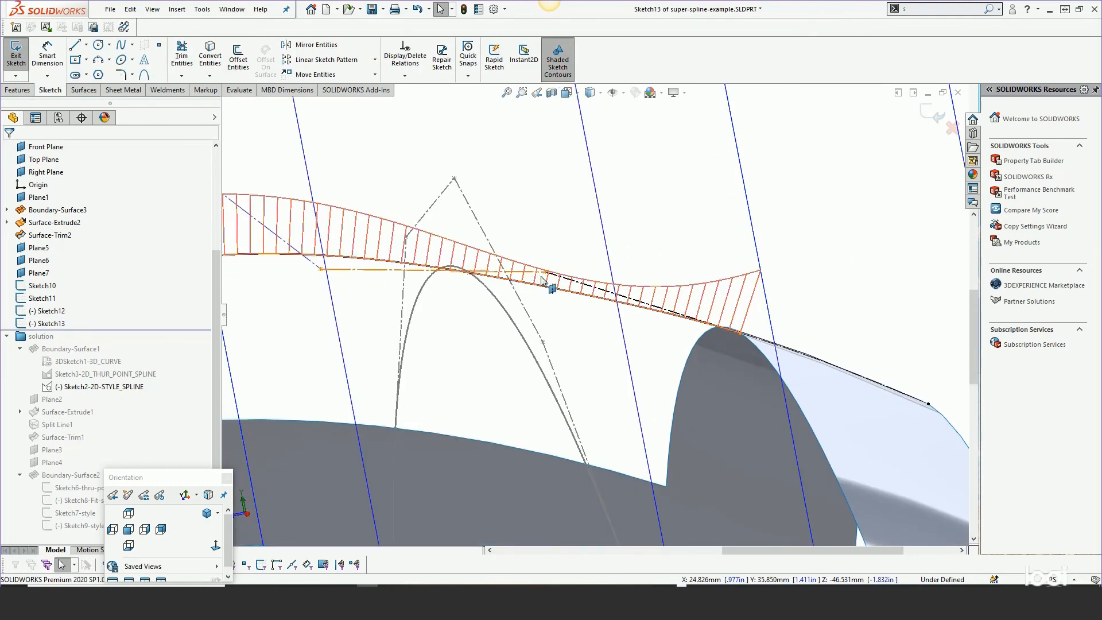
drag(547, 274, 476, 257)
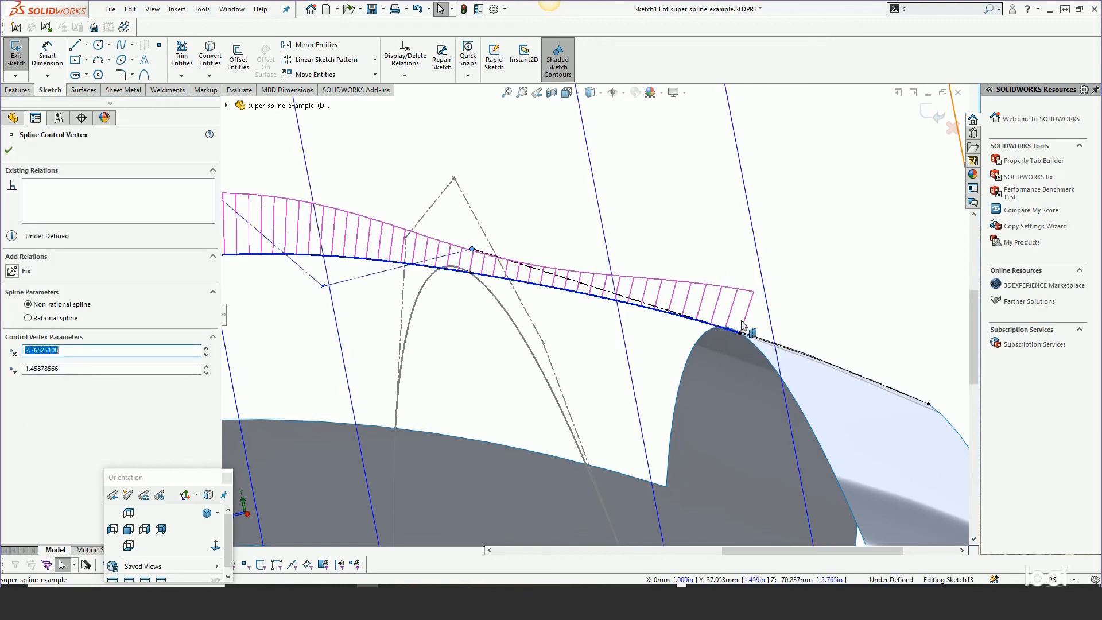
Move the guide spline's control vertex near its Front Plane end to about X 0.79, Y 1.36, and exit the sketch
key(f)
scroll(290, 390, down, 5)
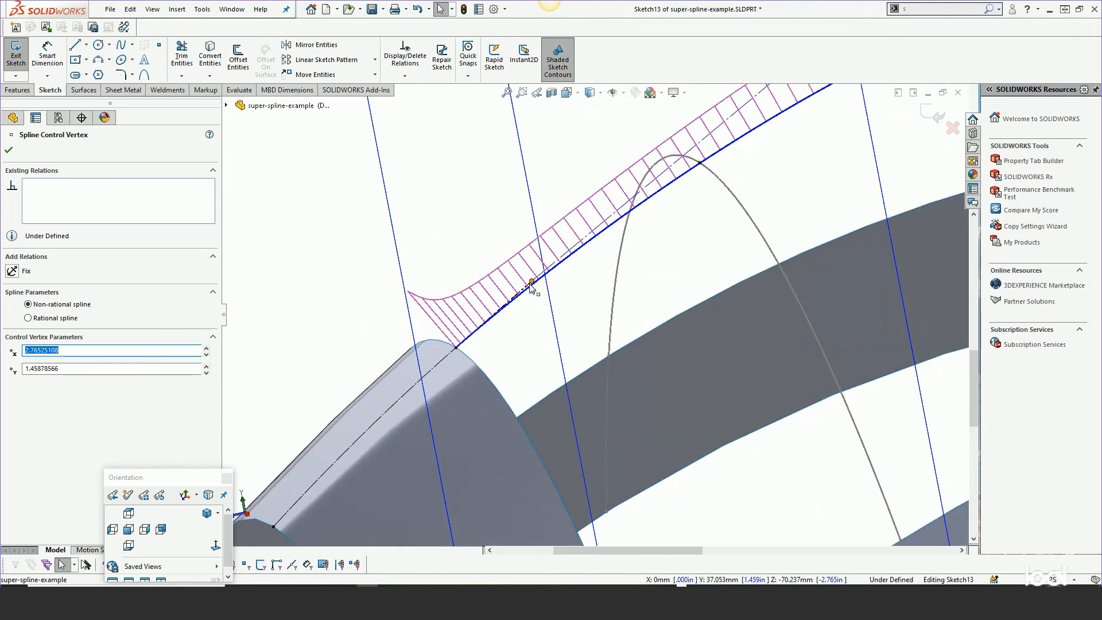
drag(531, 285, 588, 270)
key(f)
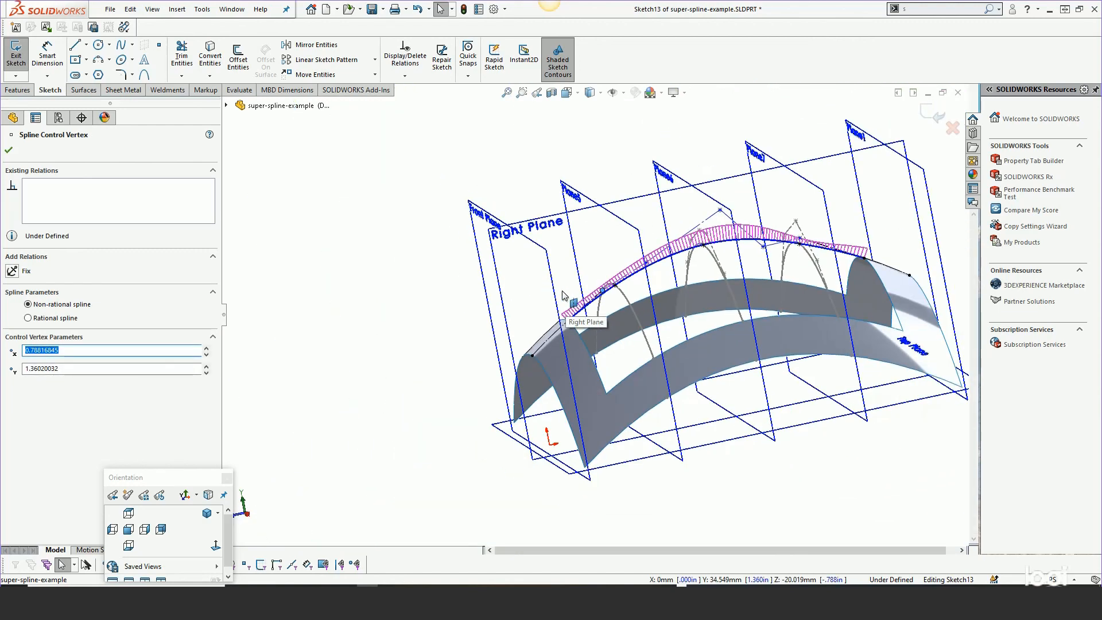
middle_drag(563, 295, 684, 346)
scroll(786, 245, down, 3)
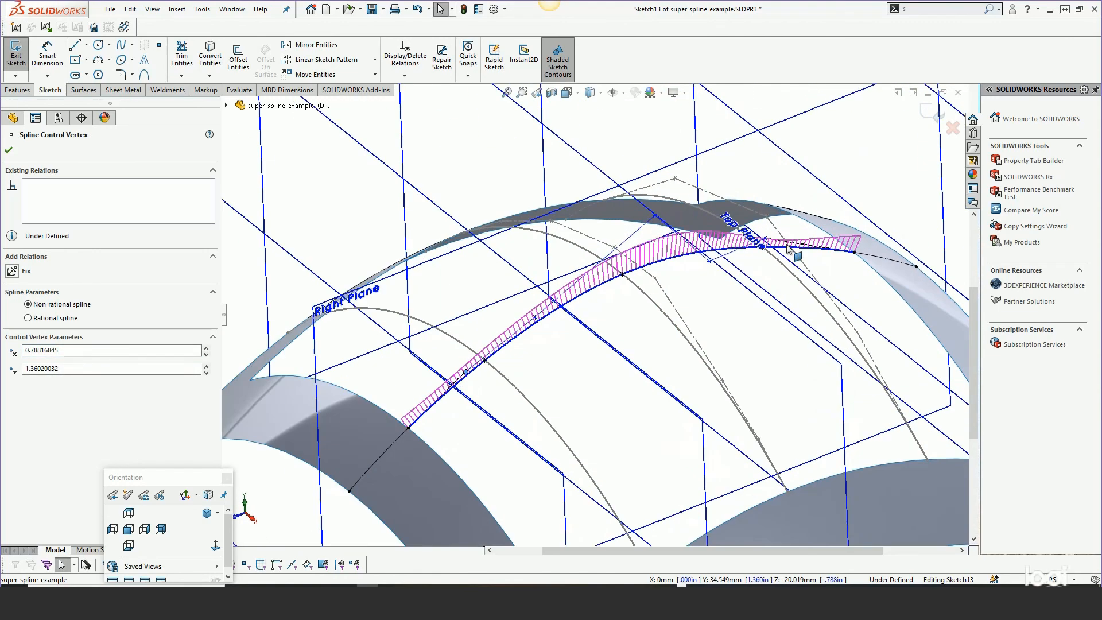
scroll(778, 265, up, 2)
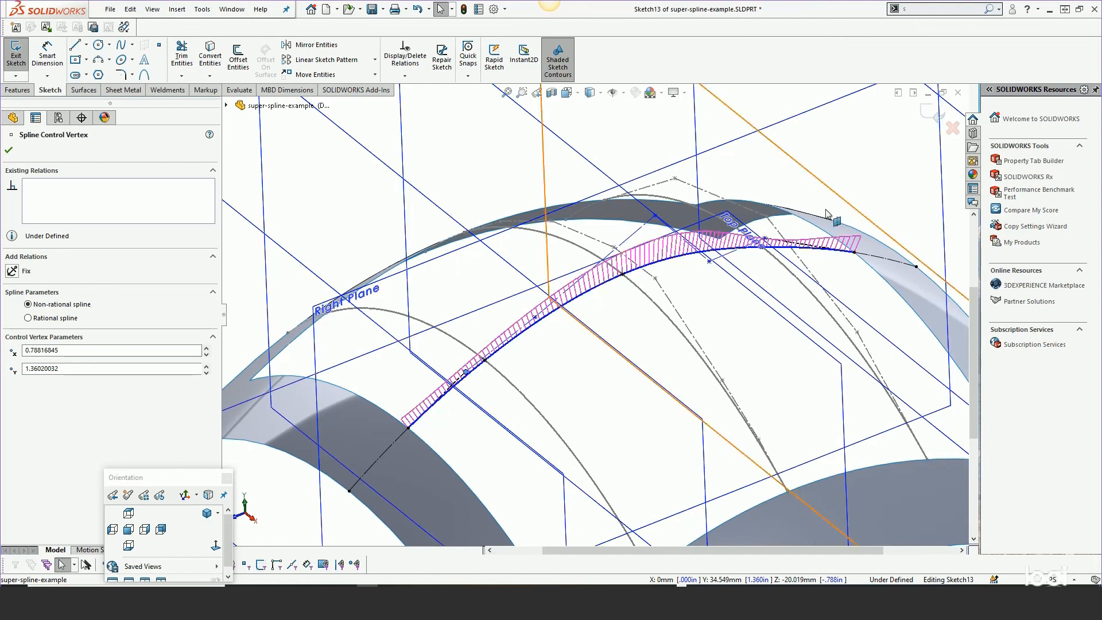
click(928, 110)
Start a Boundary Surface with Direction 1 running from the opening edge near the Front Plane through the Plane5, Plane6 and Plane7 profiles to the edge near Plane1
scroll(709, 248, up, 3)
scroll(707, 248, up, 1)
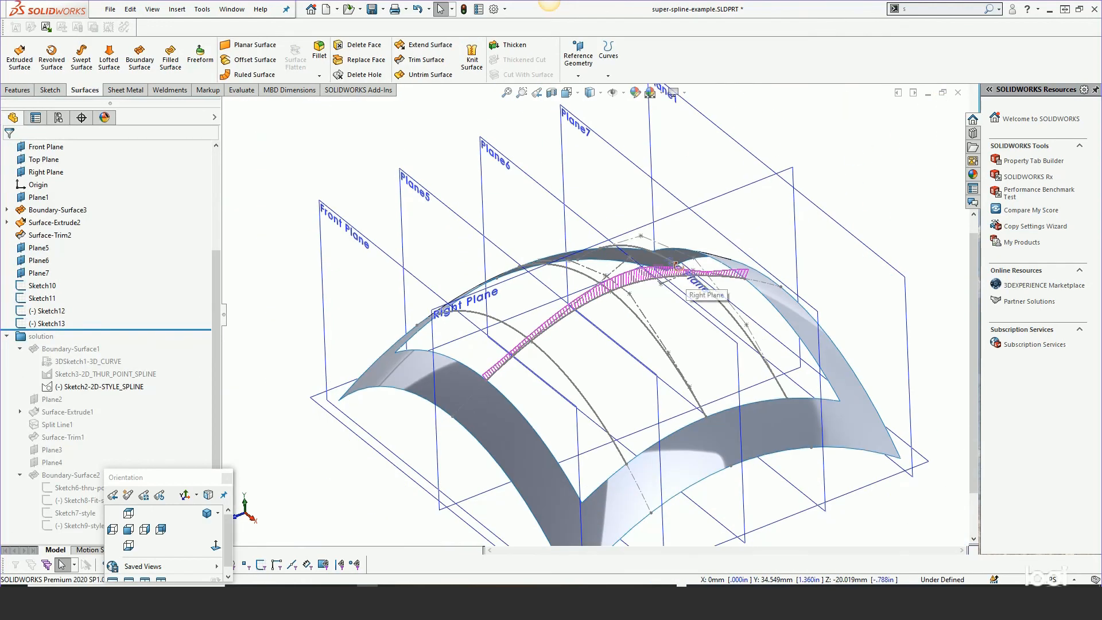
middle_drag(684, 277, 704, 317)
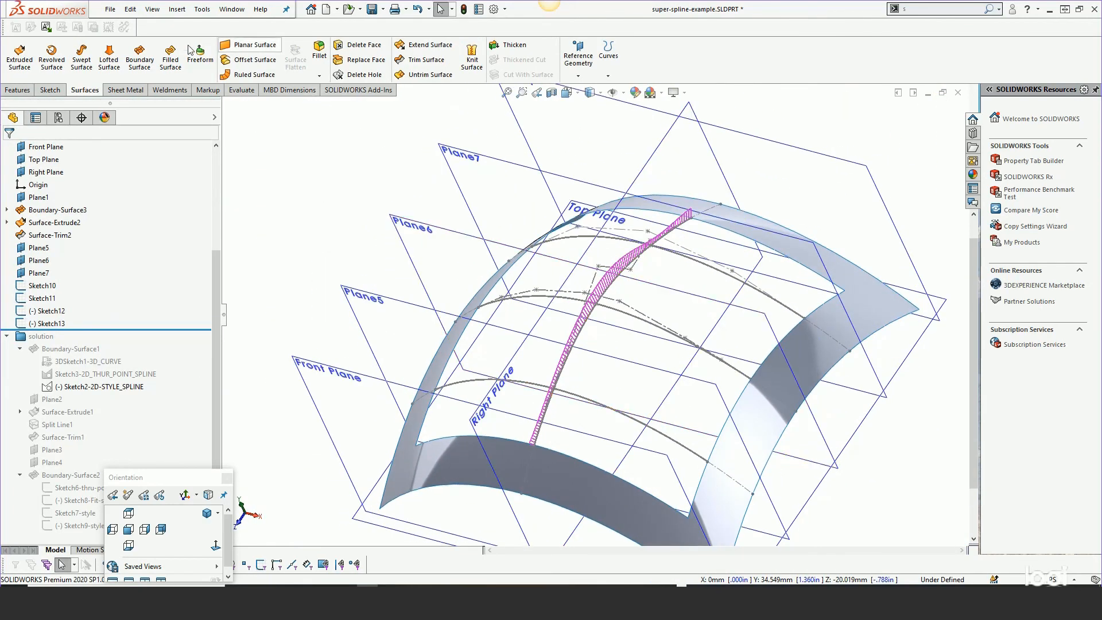
click(152, 60)
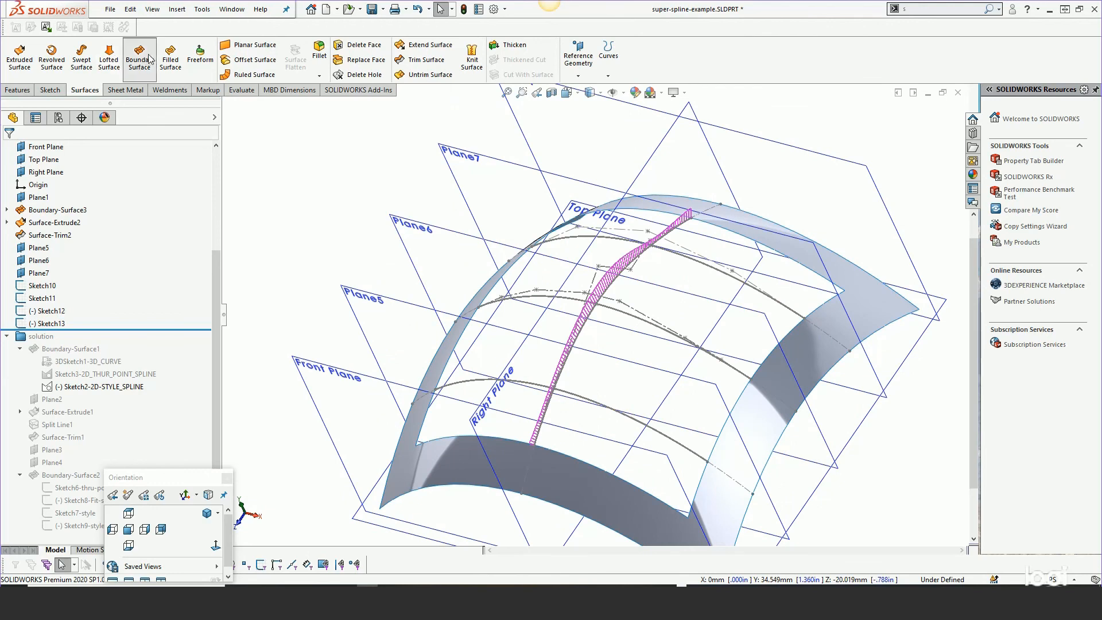
click(562, 456)
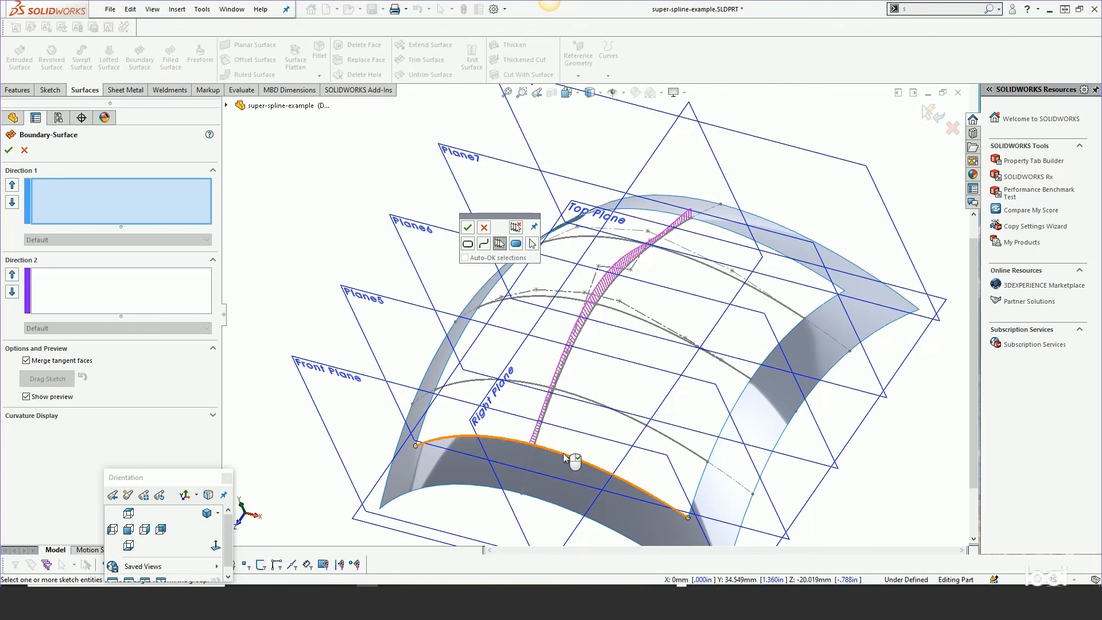
right_click(567, 456)
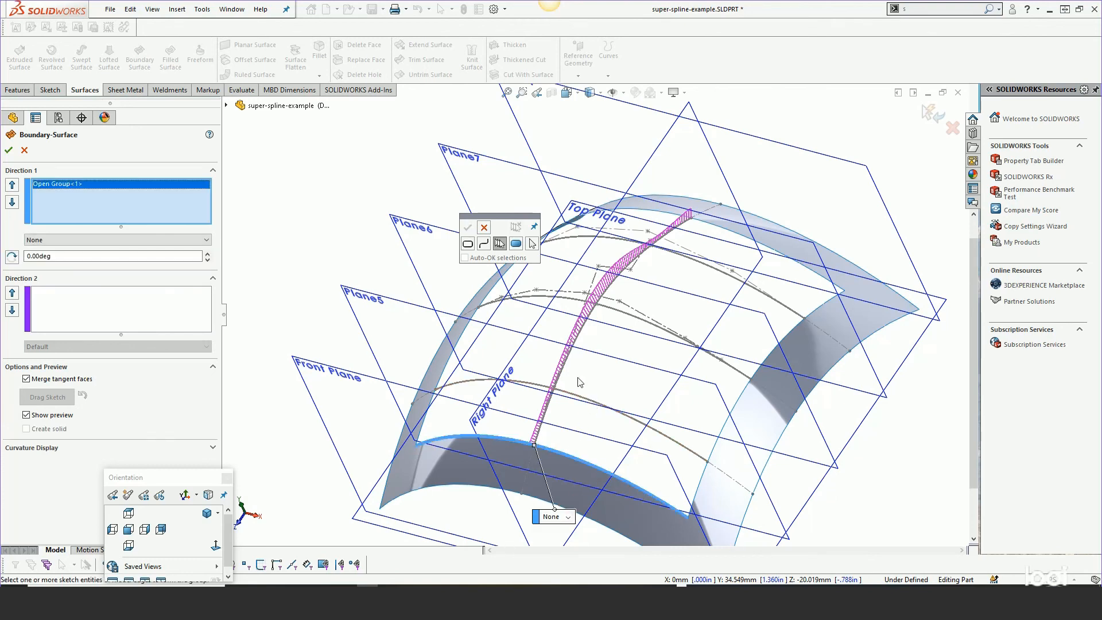
drag(523, 225, 364, 158)
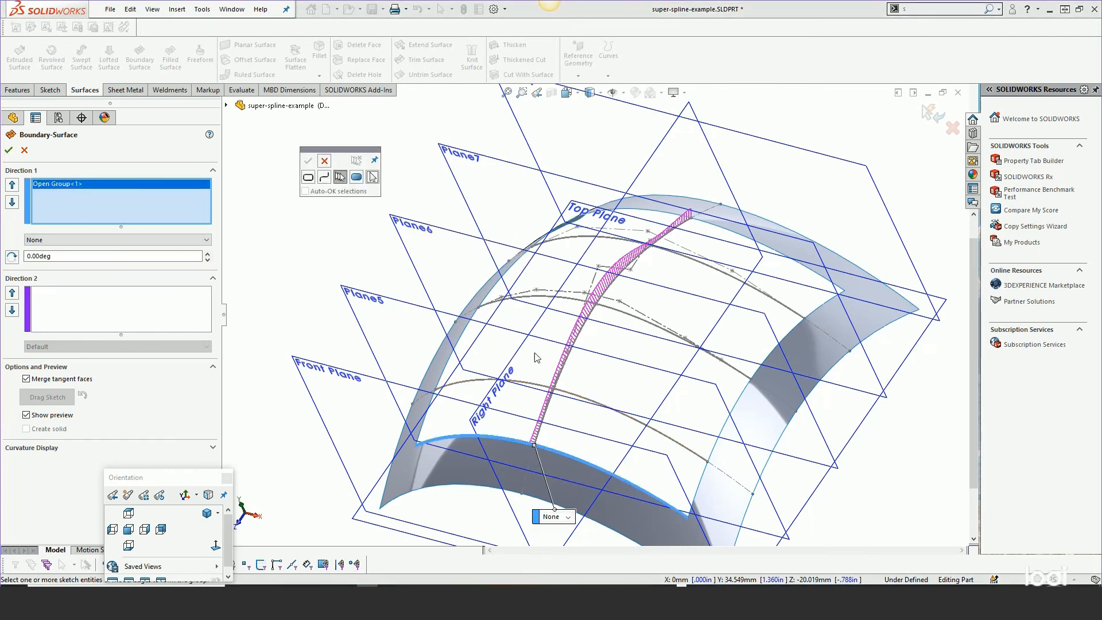
click(575, 395)
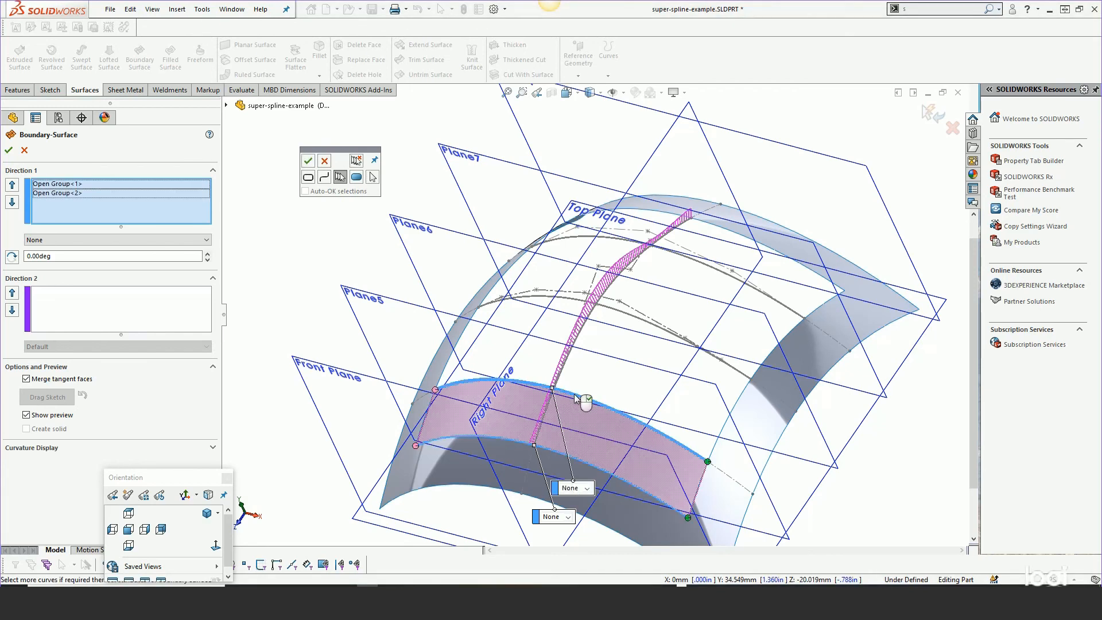
click(630, 319)
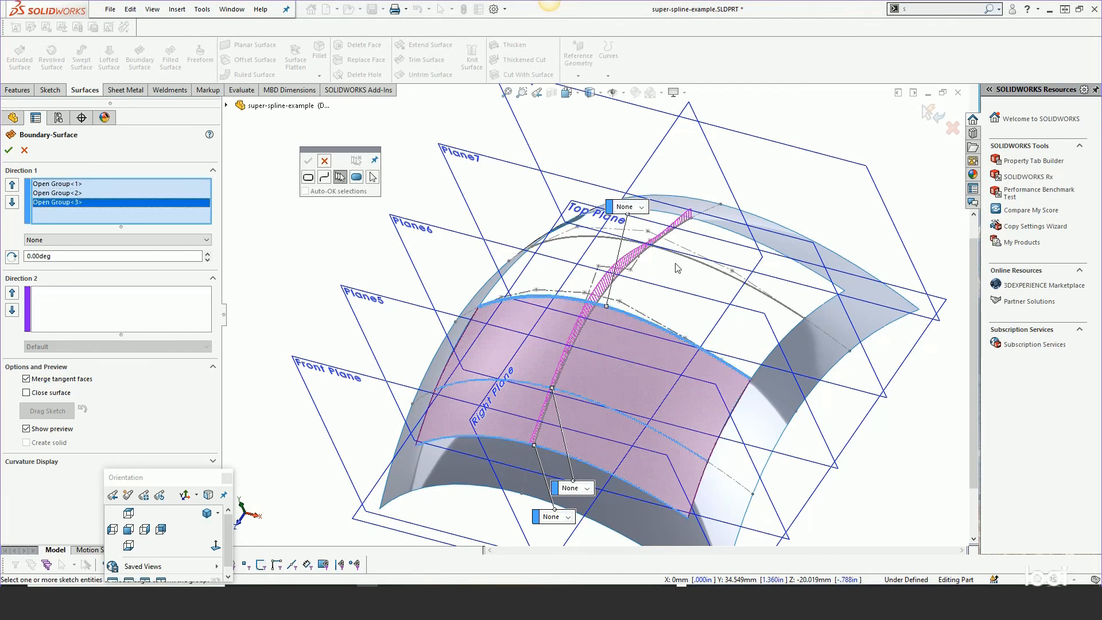
click(691, 262)
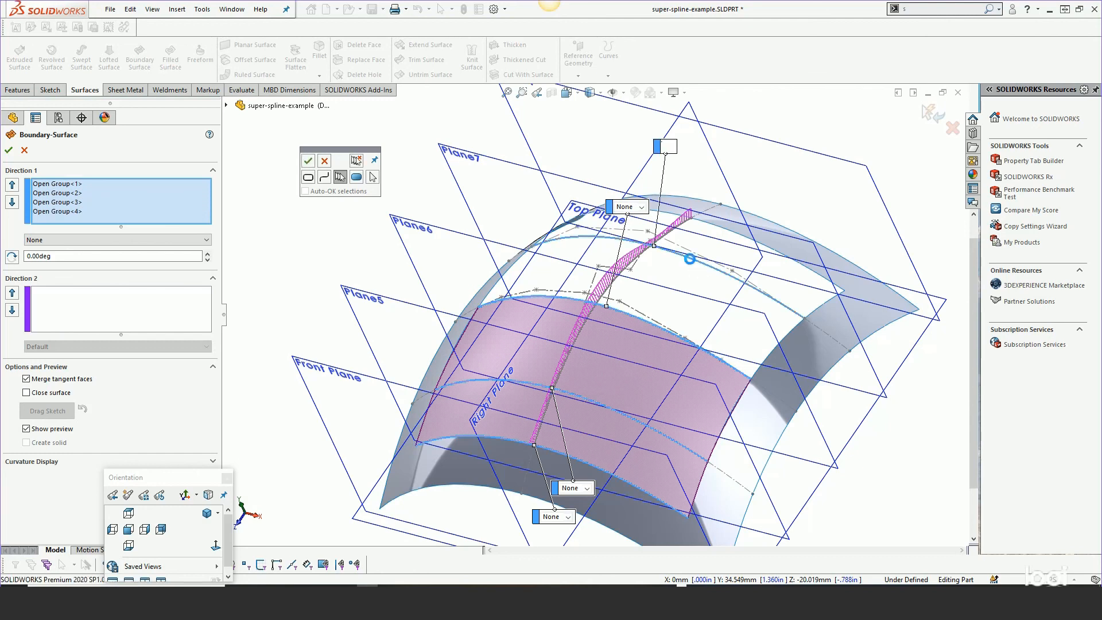
click(739, 239)
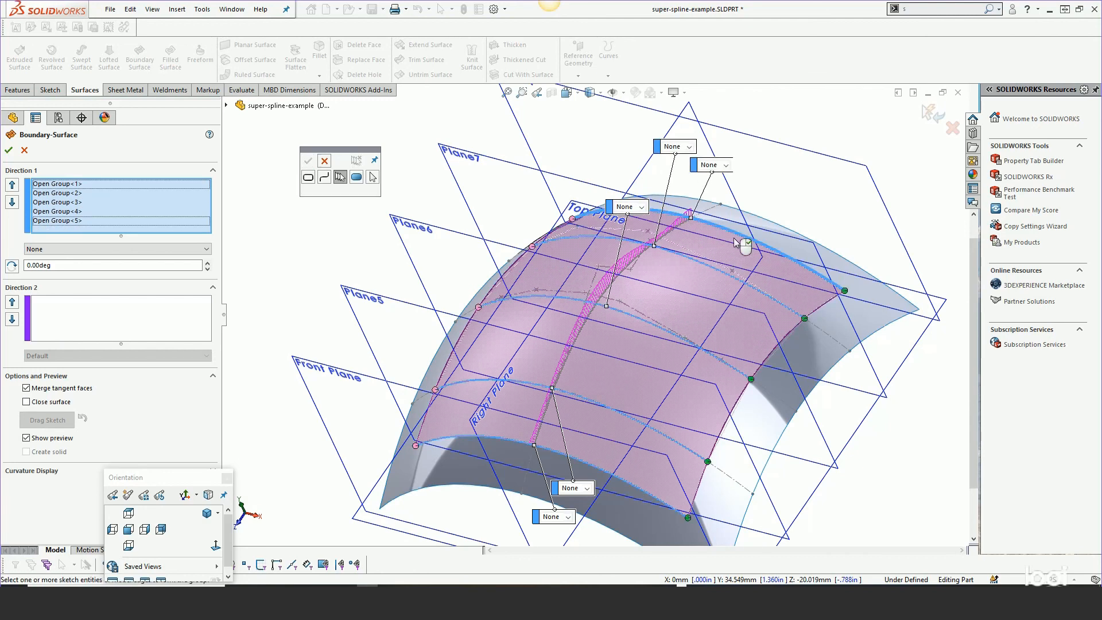
Add the opening's two side edges and the Right Plane guide spline between them as the boundary surface's Direction 2 curves
click(79, 311)
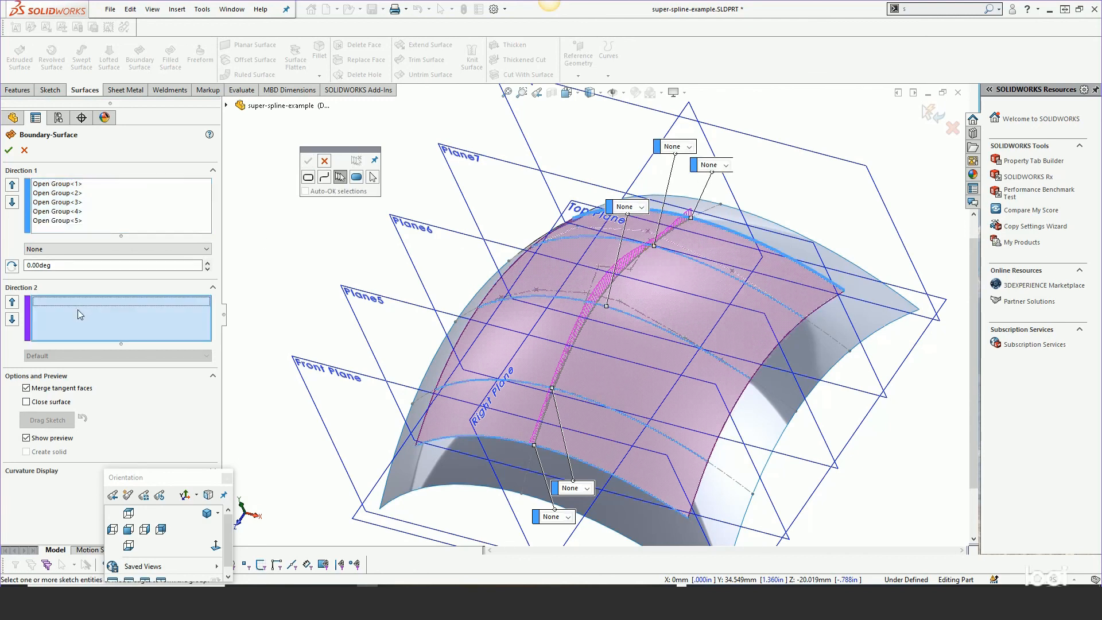
click(443, 376)
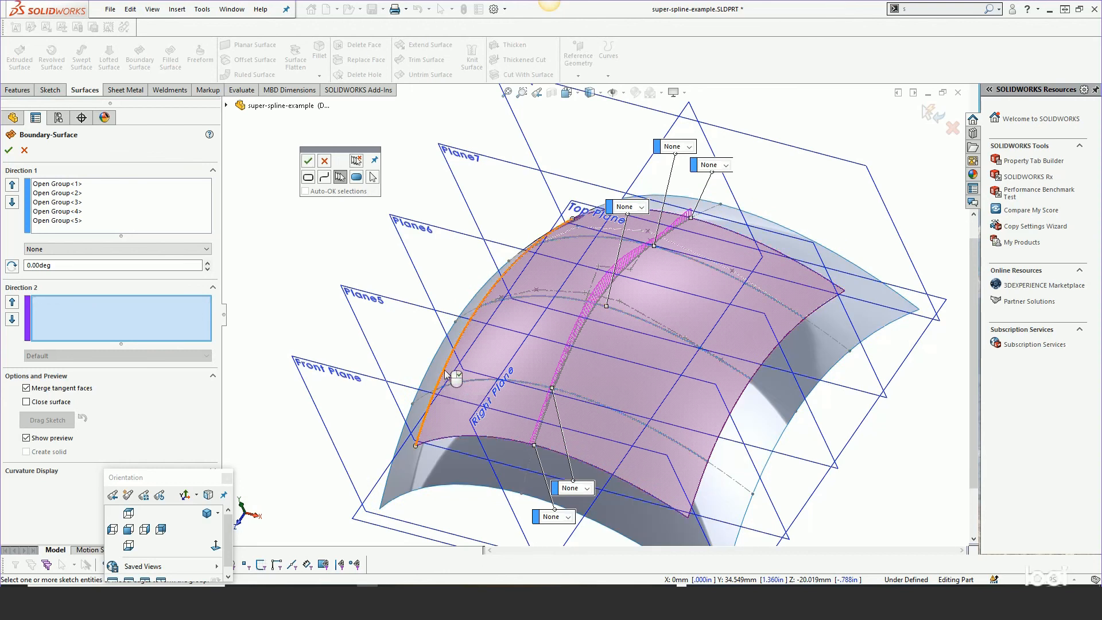
right_click(447, 373)
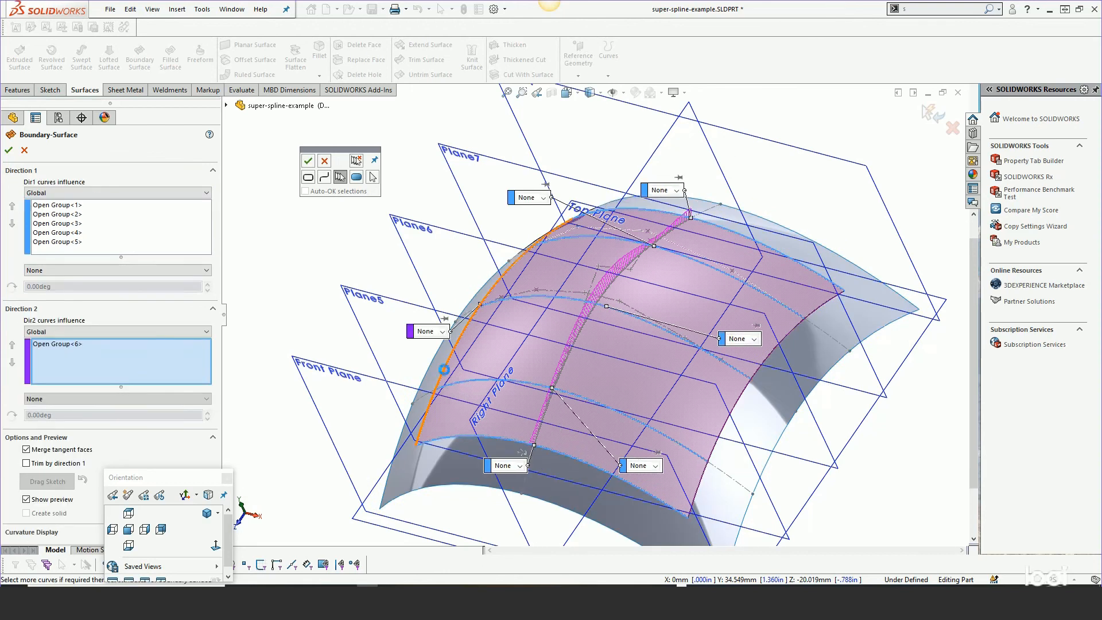
right_click(568, 373)
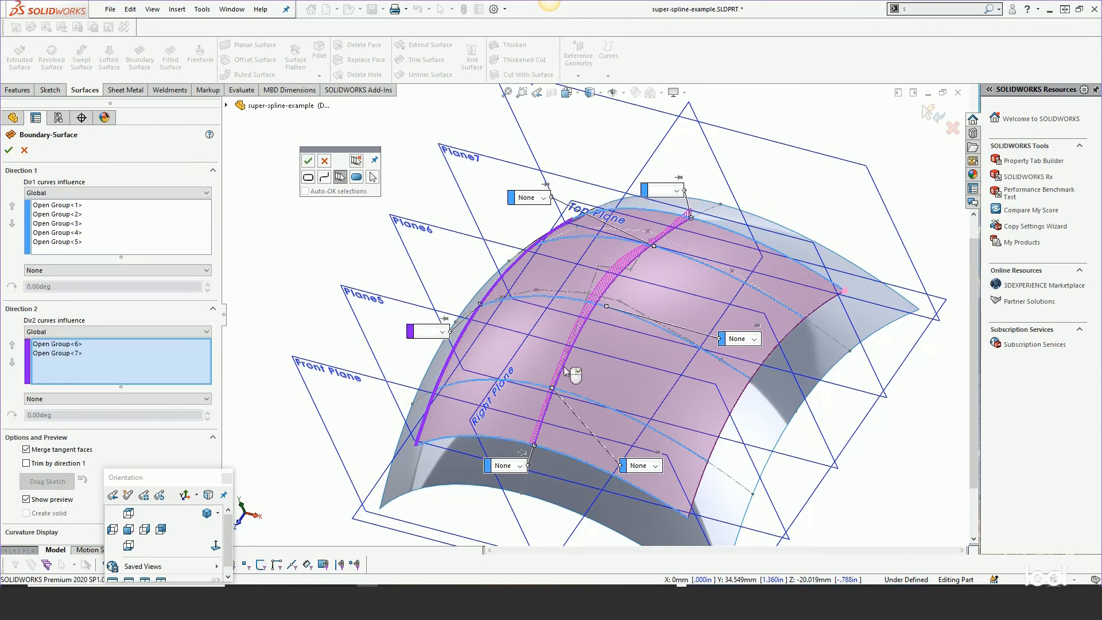
click(715, 451)
right_click(720, 452)
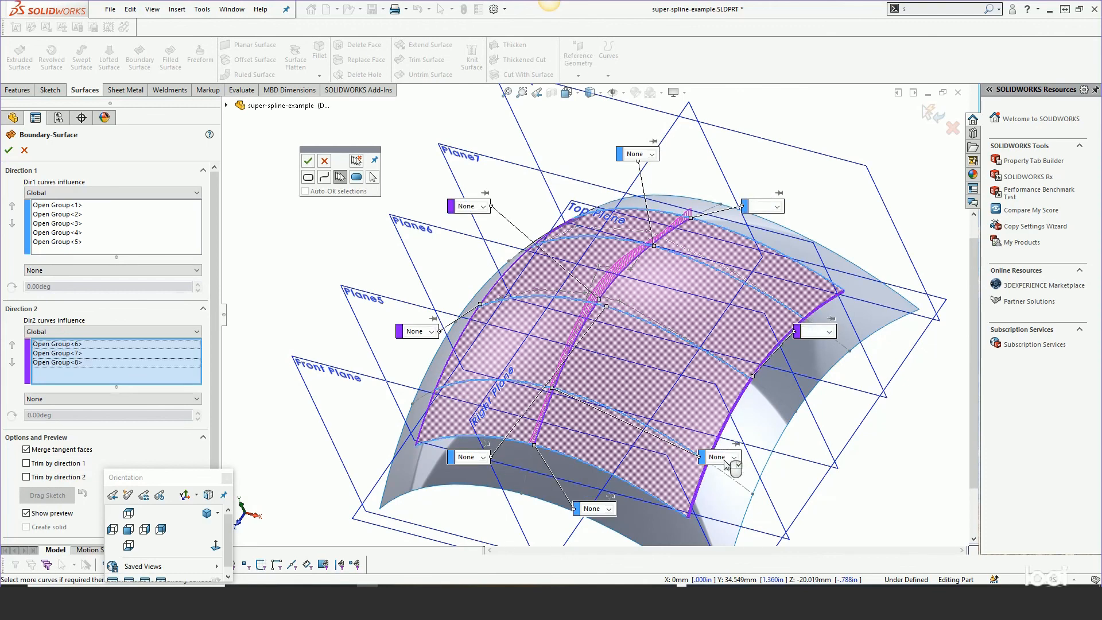
Set Tangency To Face on the positive X side edge and on the opening edge near Plane1
middle_drag(753, 437, 780, 426)
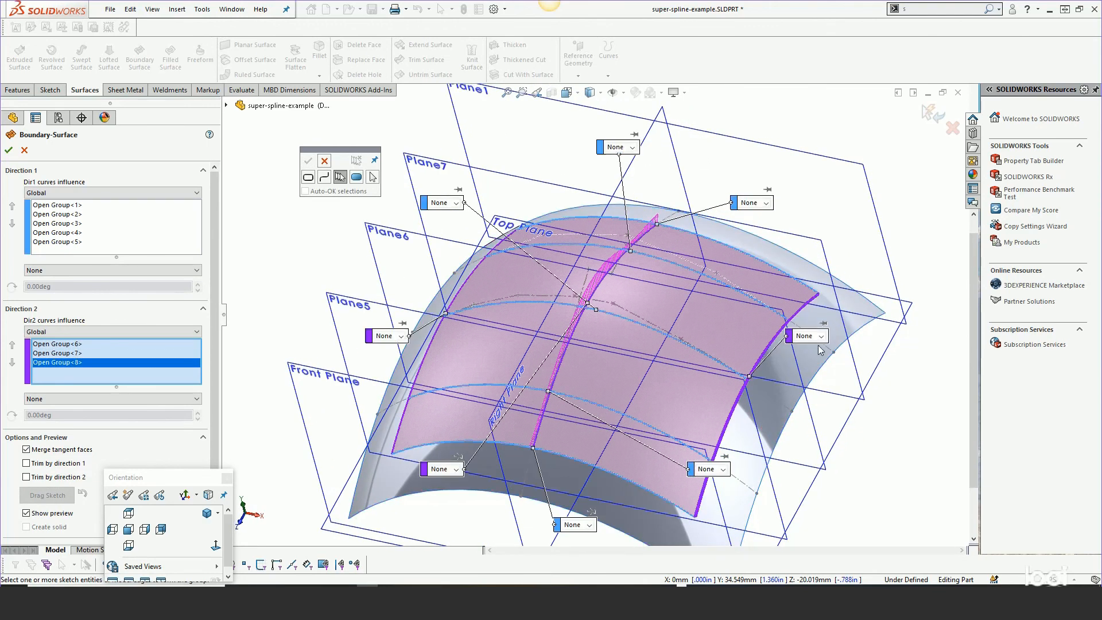
click(821, 336)
click(820, 360)
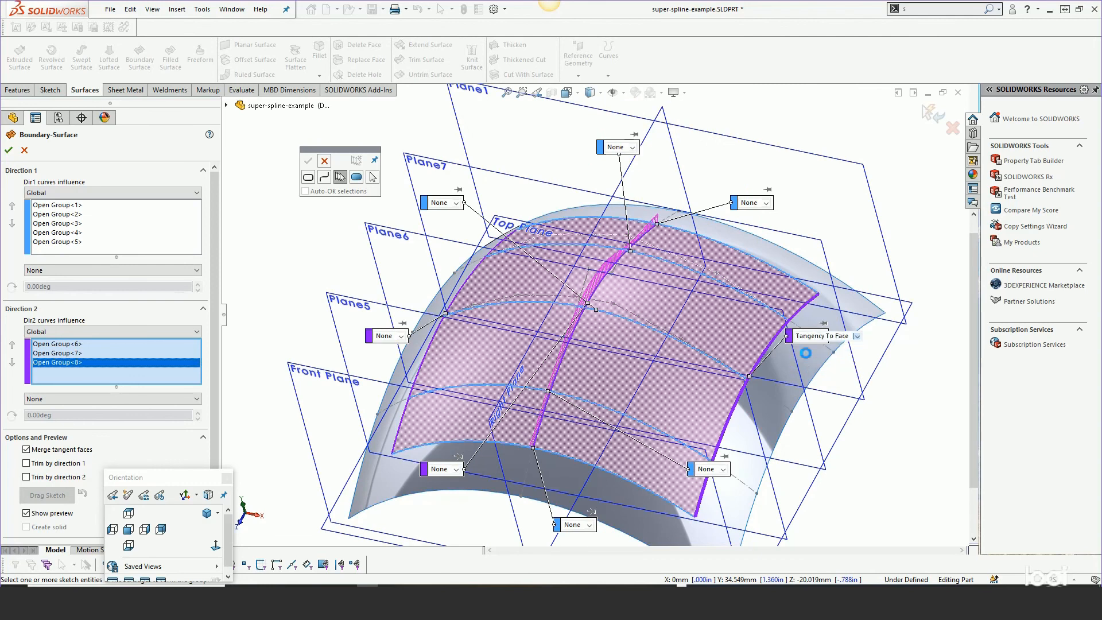
click(764, 205)
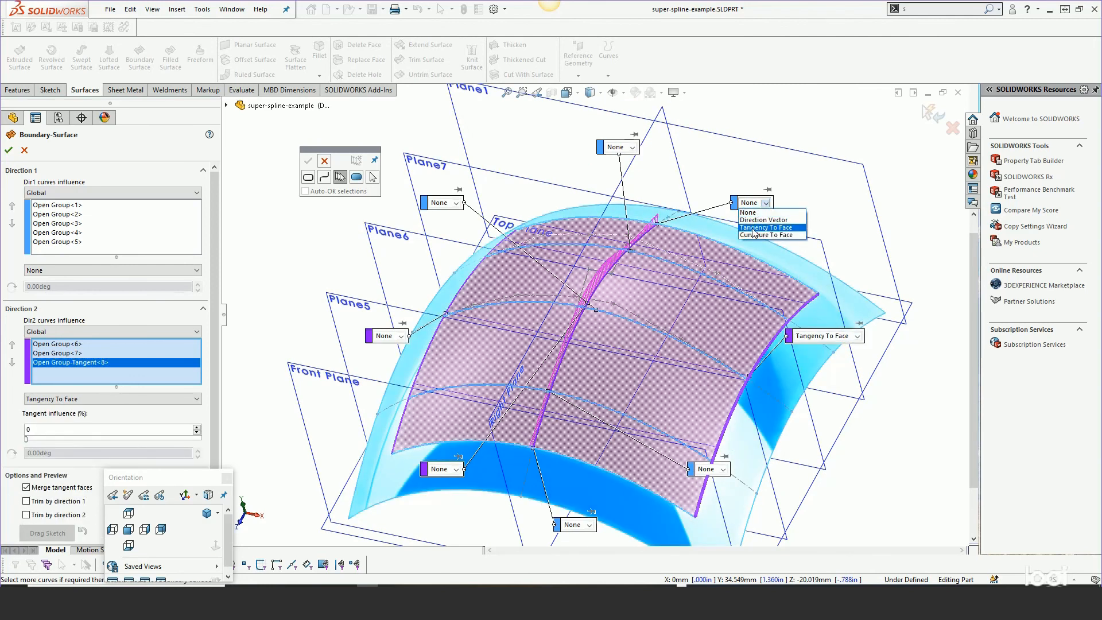
click(753, 230)
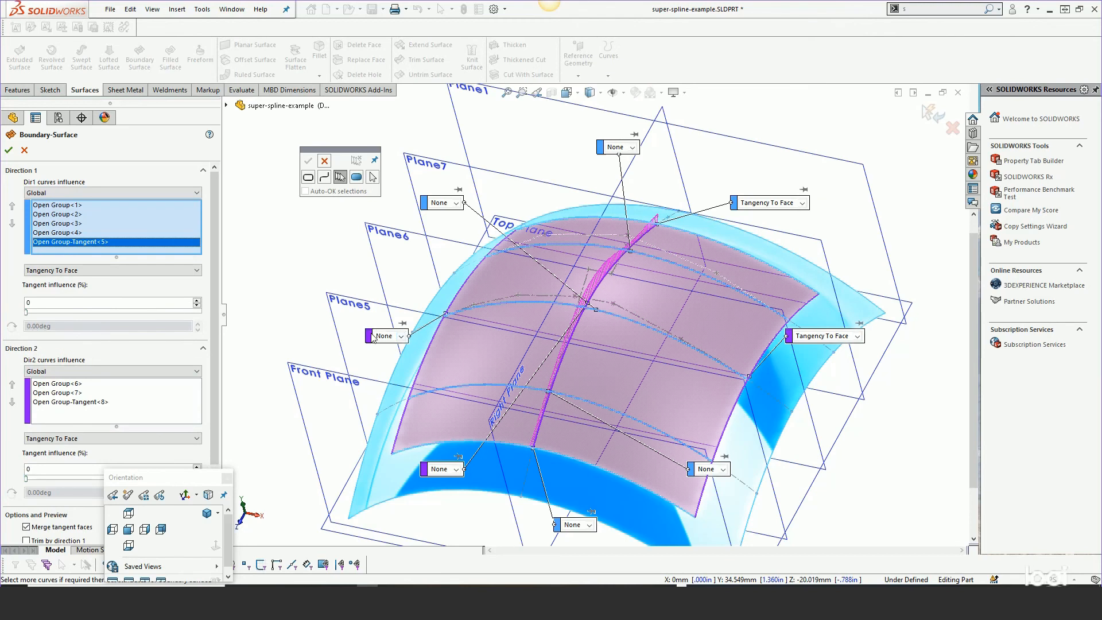
Set Tangency To Face on the negative X side edge, keeping None for the middle guide spline
drag(360, 293, 321, 245)
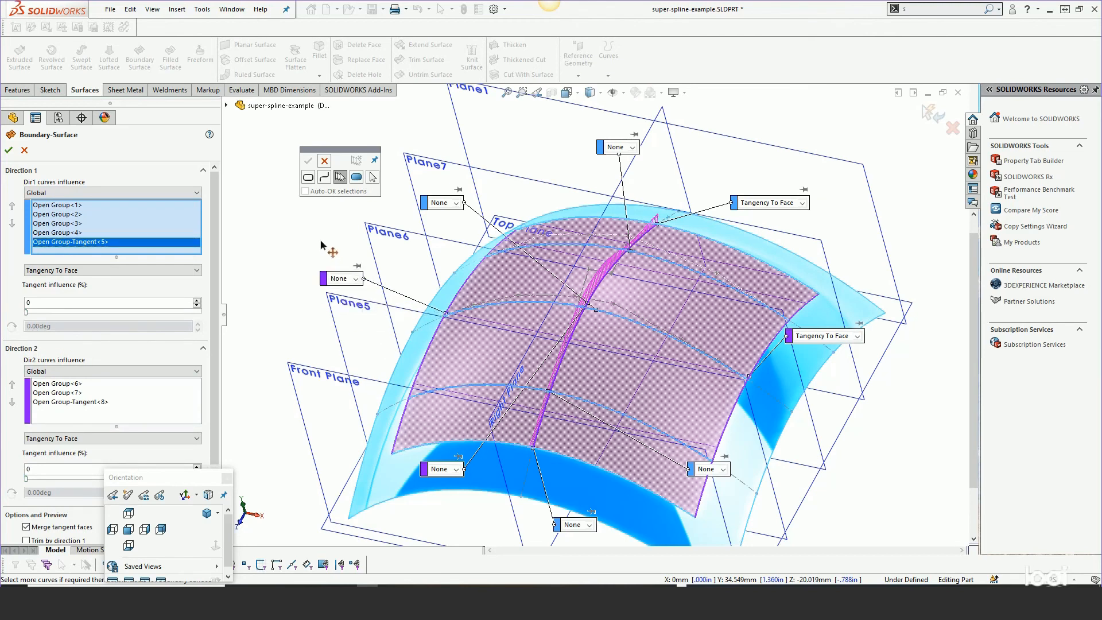
click(357, 277)
click(355, 301)
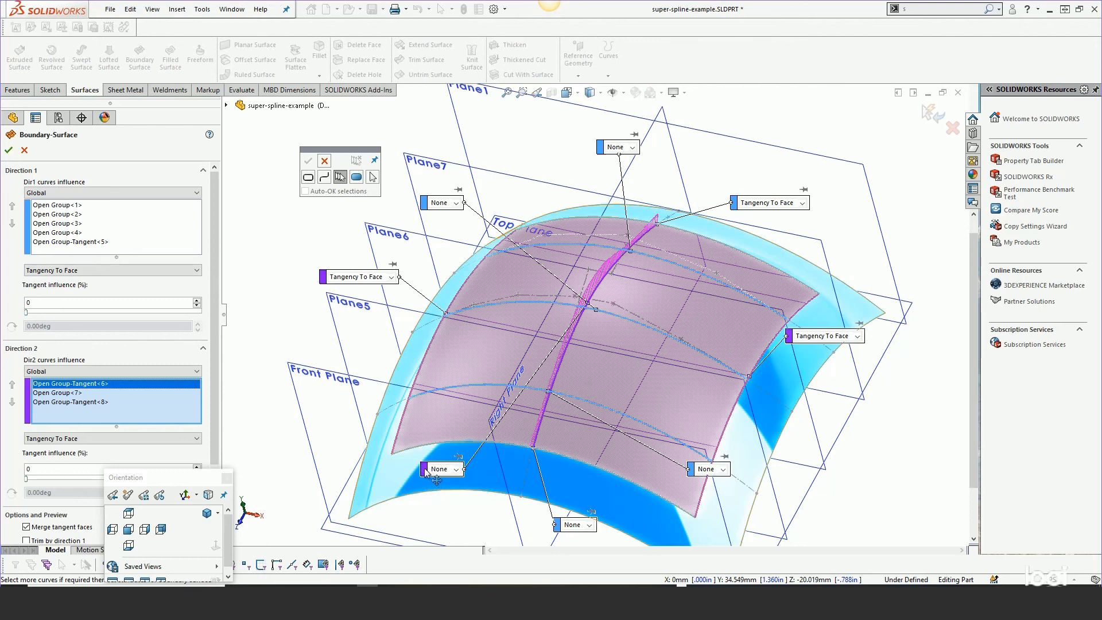
click(457, 470)
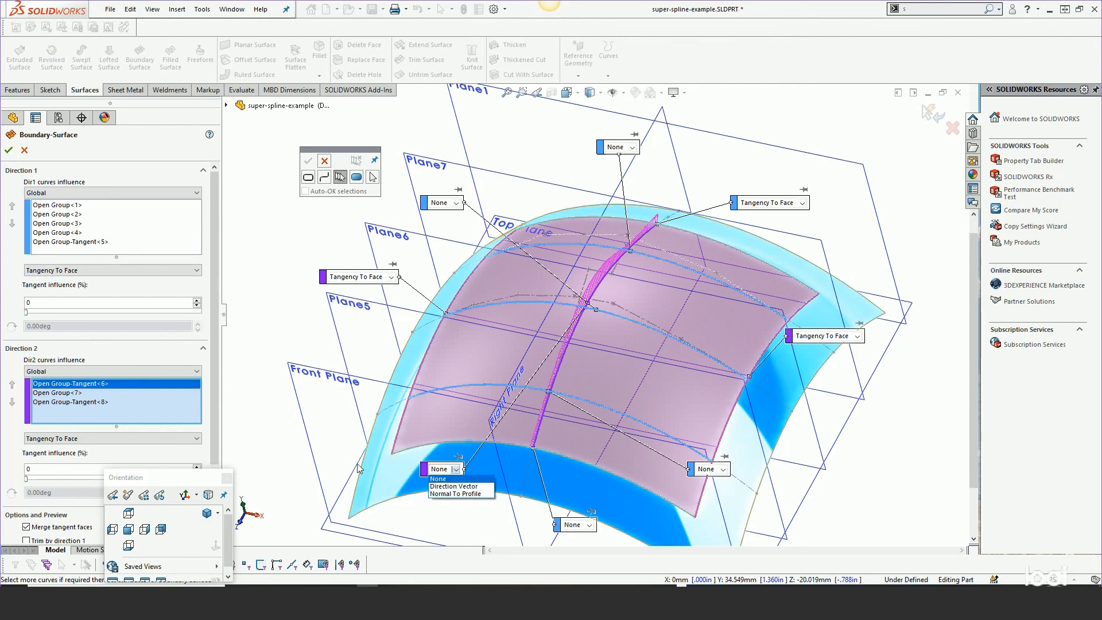
click(311, 339)
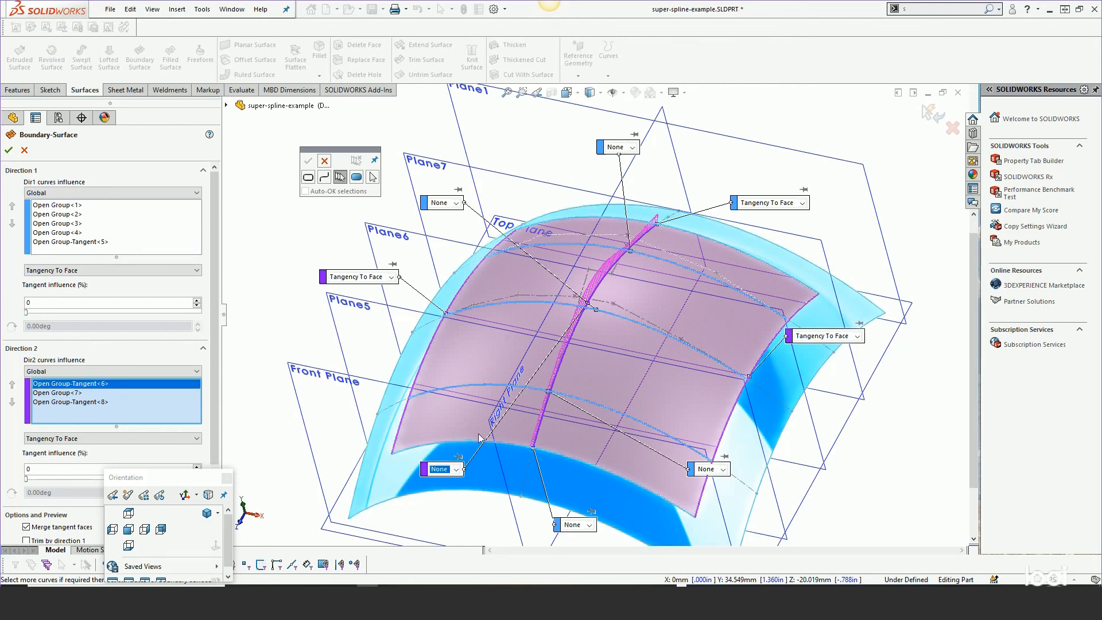
Set Tangency To Face on the opening edge near the Front Plane and create the boundary surface
middle_drag(501, 396, 572, 496)
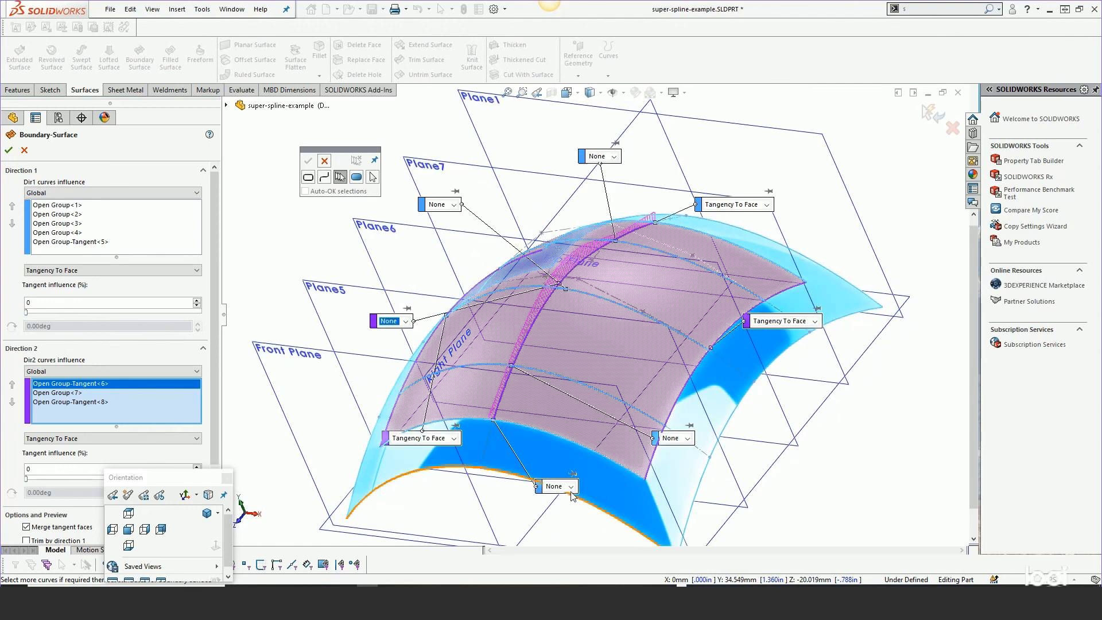
click(572, 487)
click(565, 516)
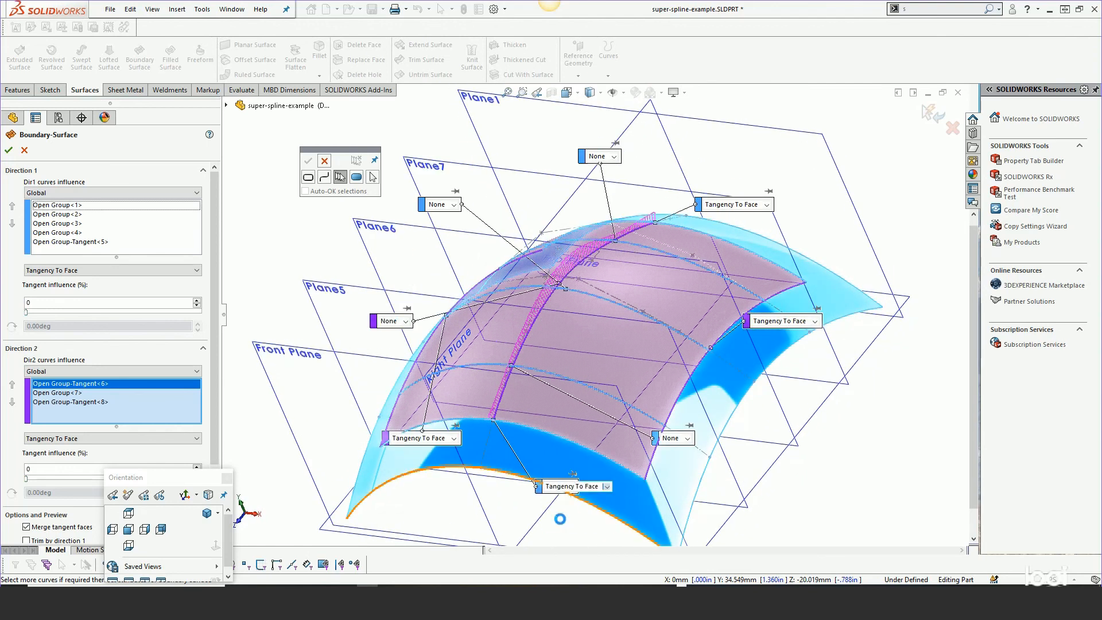
click(23, 152)
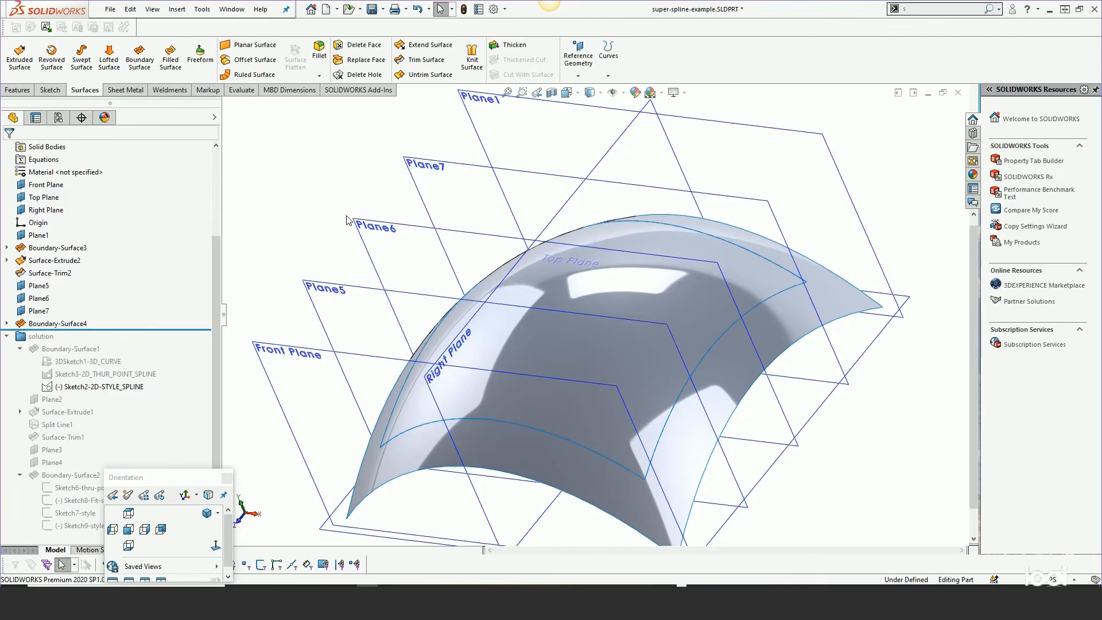
Hide the reference planes and examine the reflections across the new boundary surface and its seams with the surrounding surface
key(h)
middle_drag(382, 210, 410, 319)
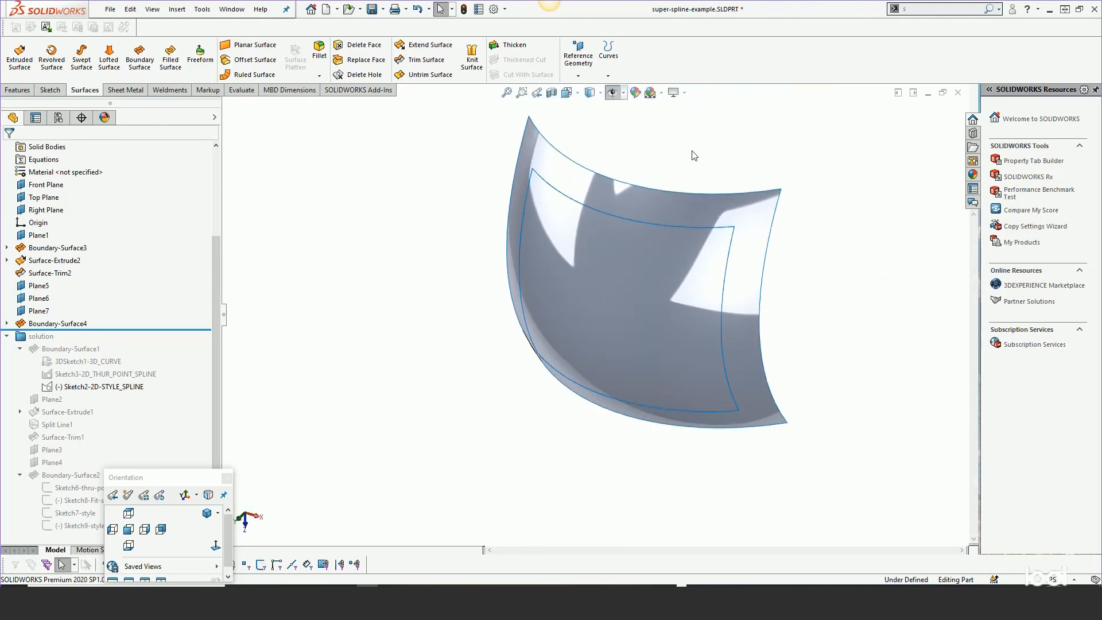
scroll(692, 154, down, 2)
middle_drag(659, 222, 637, 287)
scroll(642, 290, up, 2)
scroll(768, 404, down, 1)
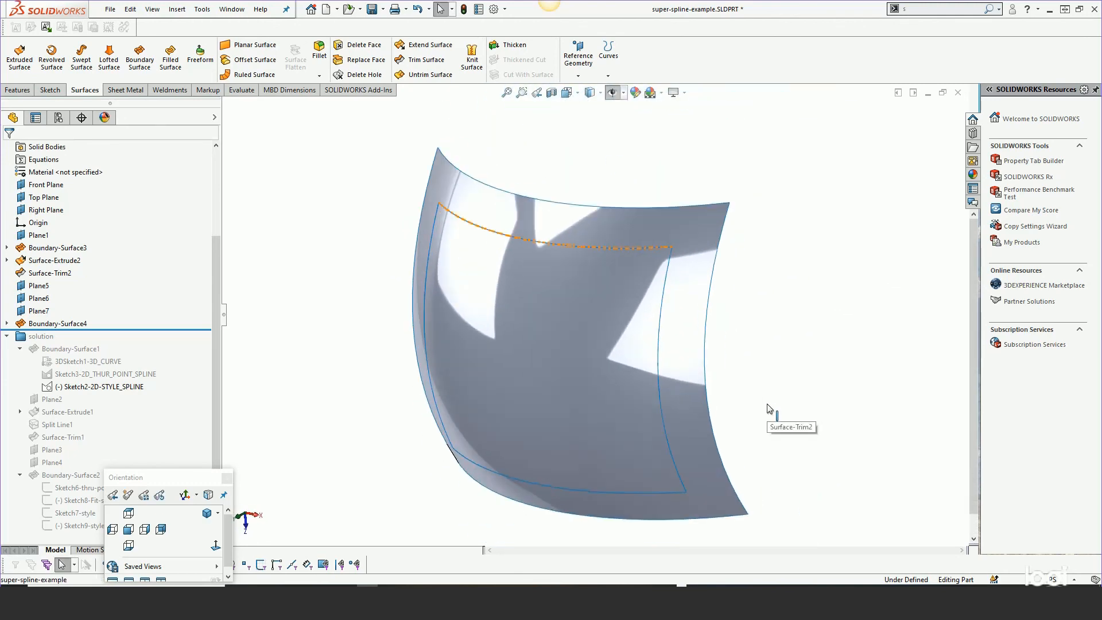
scroll(768, 408, down, 1)
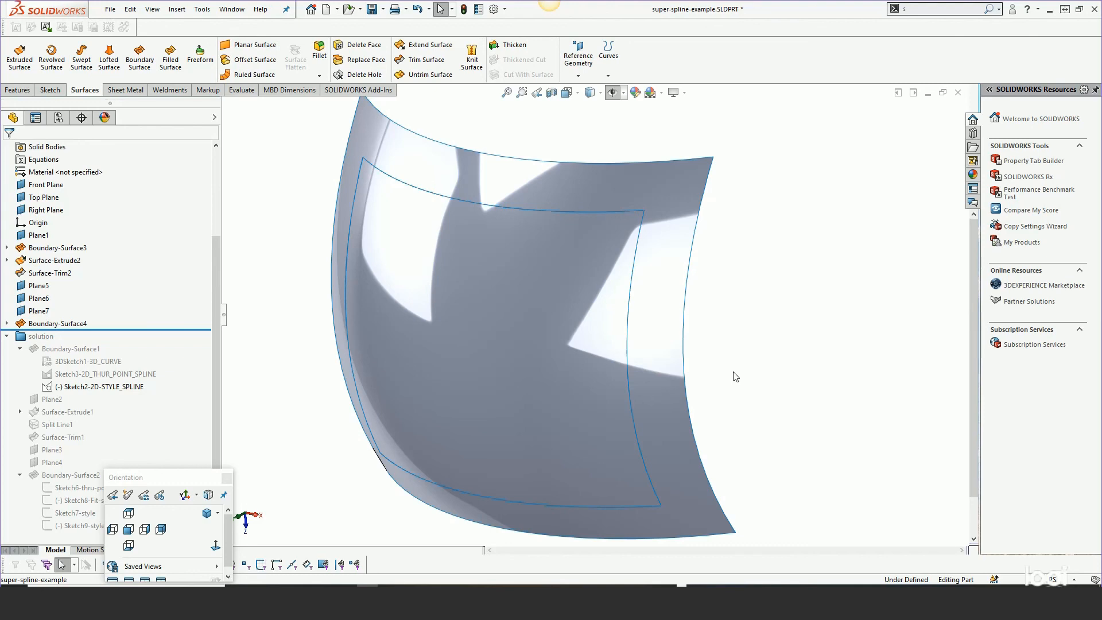